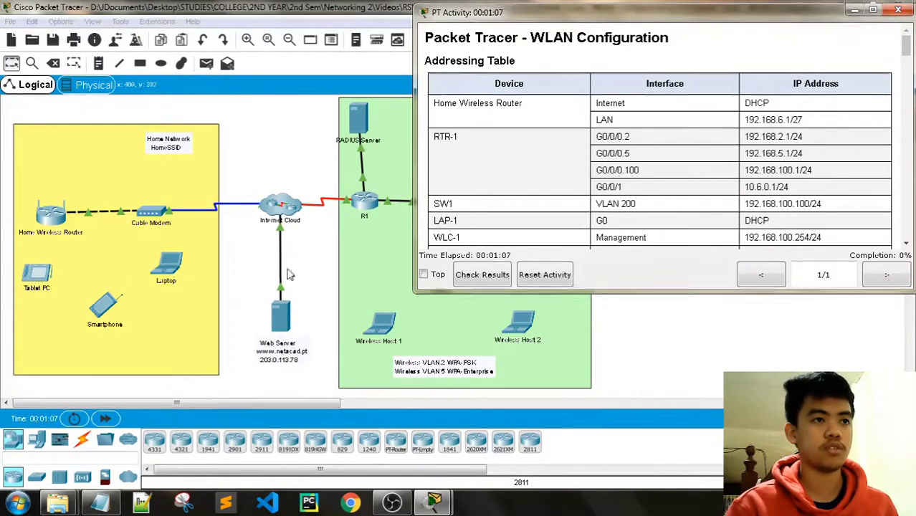
# Read through the activity instructions, switching between them and the network topology.
pyautogui.scroll(-1, 590, 155)
pyautogui.scroll(1, 598, 154)
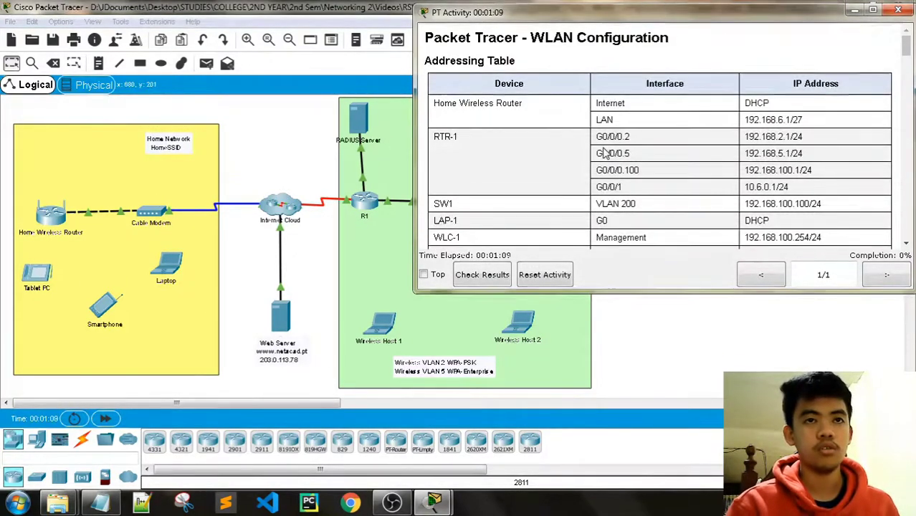
pyautogui.scroll(-2, 603, 154)
pyautogui.scroll(-2, 645, 147)
pyautogui.scroll(4, 703, 148)
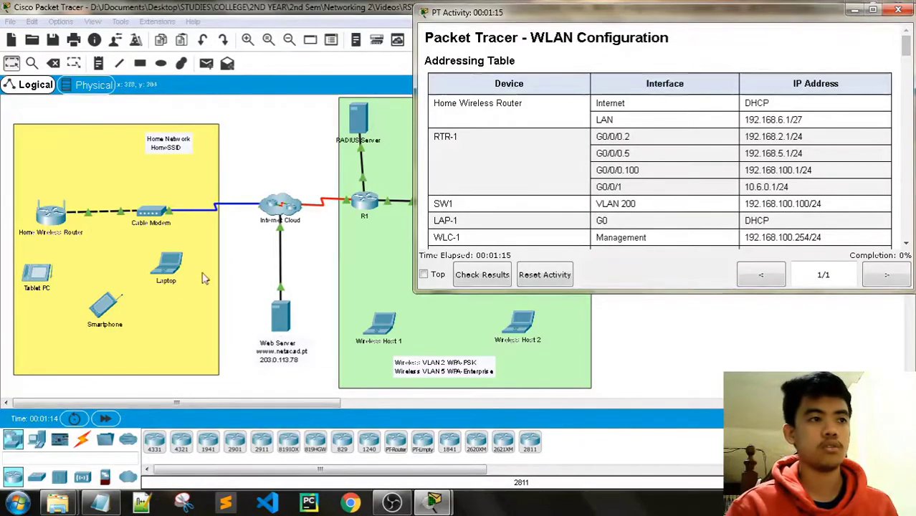
pyautogui.scroll(-3, 781, 136)
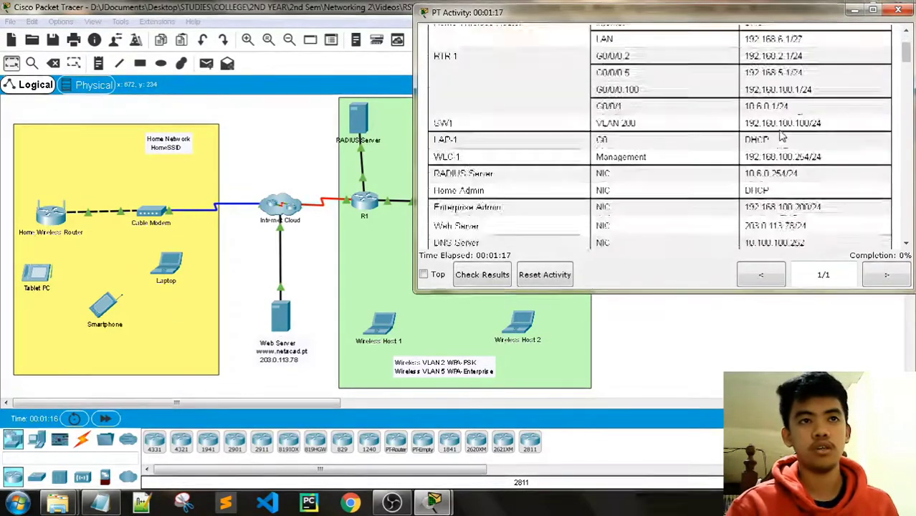
pyautogui.scroll(-10, 781, 136)
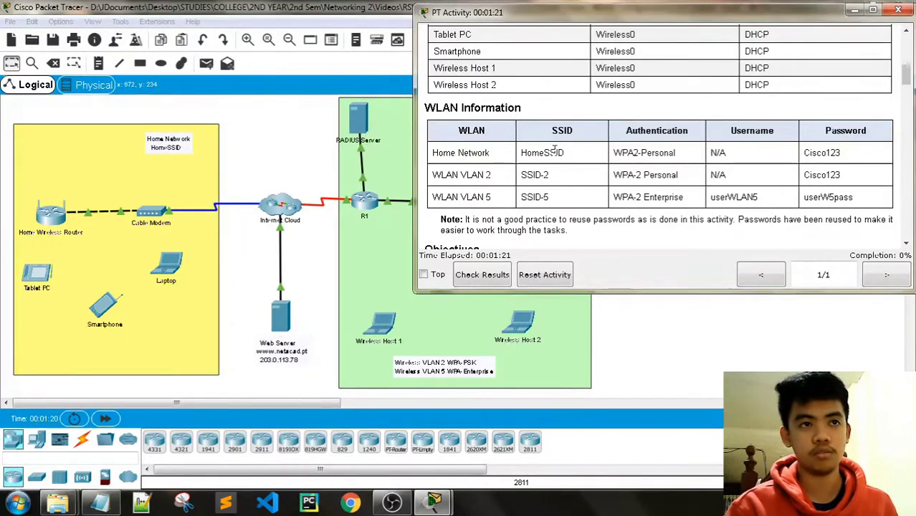
pyautogui.scroll(-3, 561, 147)
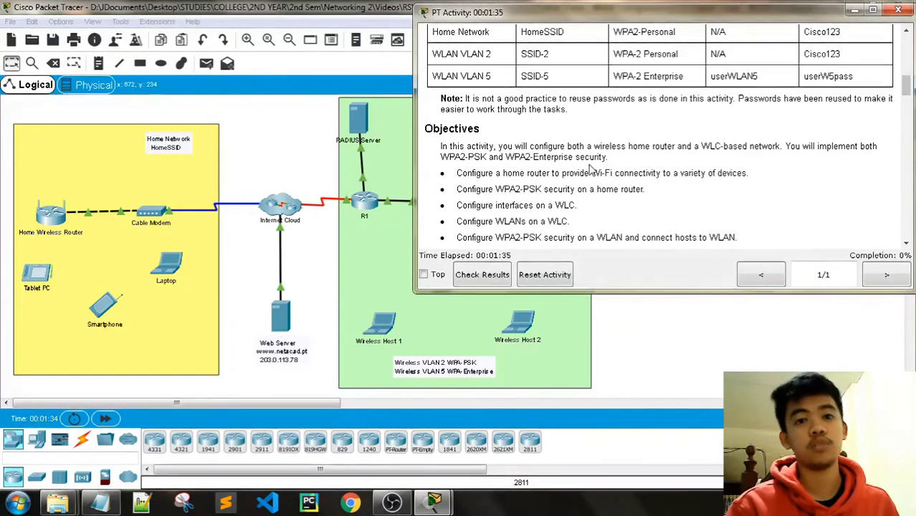
pyautogui.scroll(-3, 587, 170)
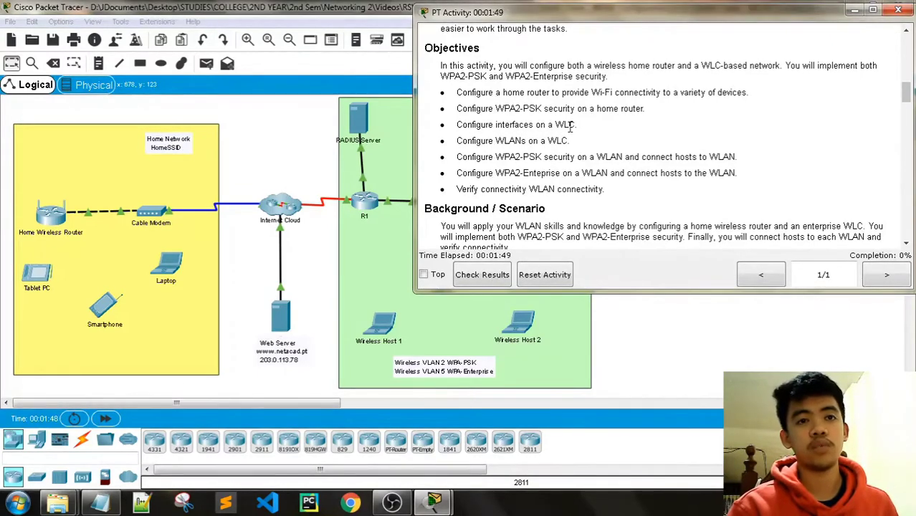
pyautogui.scroll(-1, 571, 127)
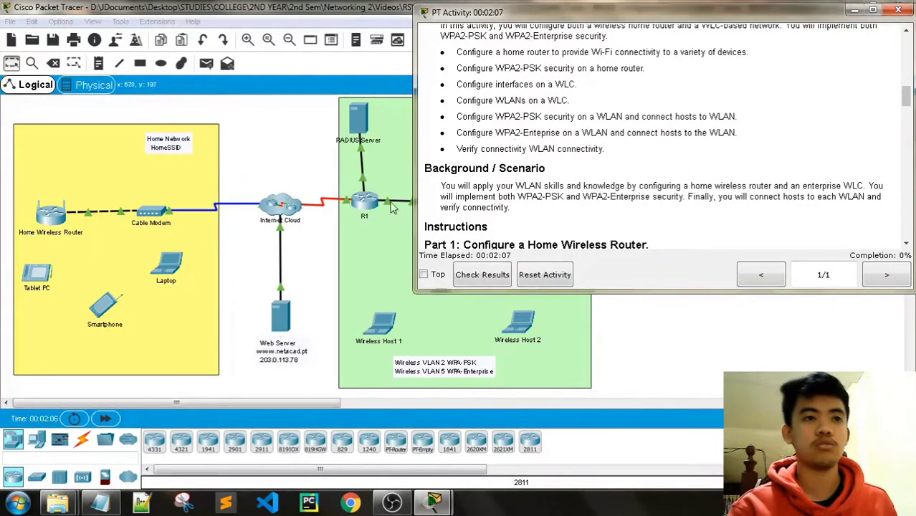
pyautogui.click(368, 20)
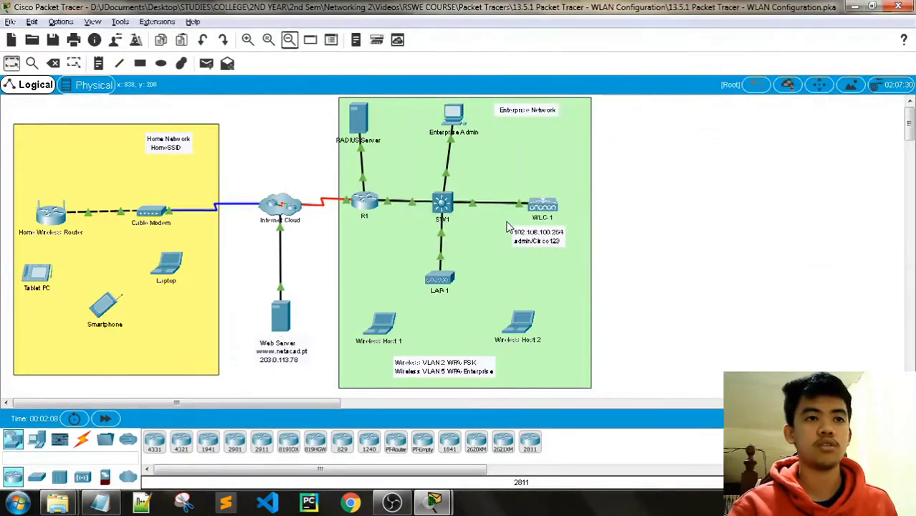
pyautogui.hotkey('alt', 'Tab')
pyautogui.scroll(-1, 559, 169)
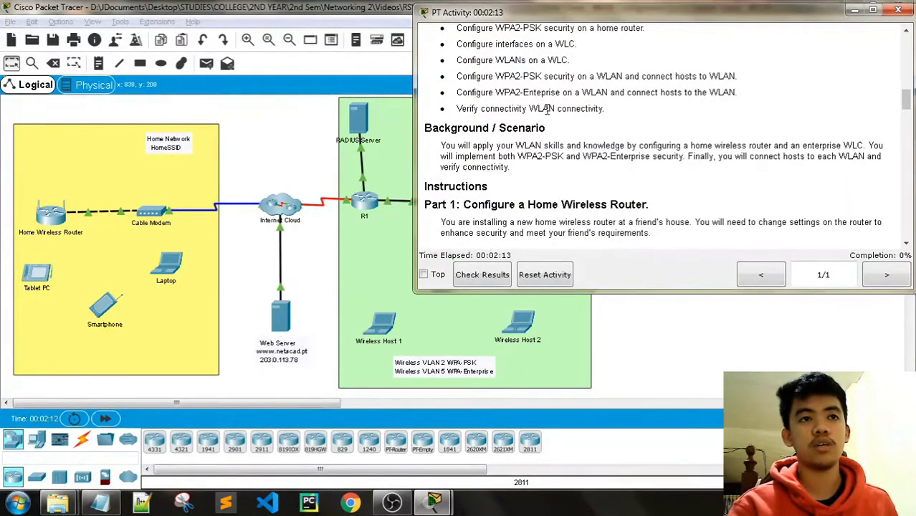
pyautogui.scroll(-1, 529, 177)
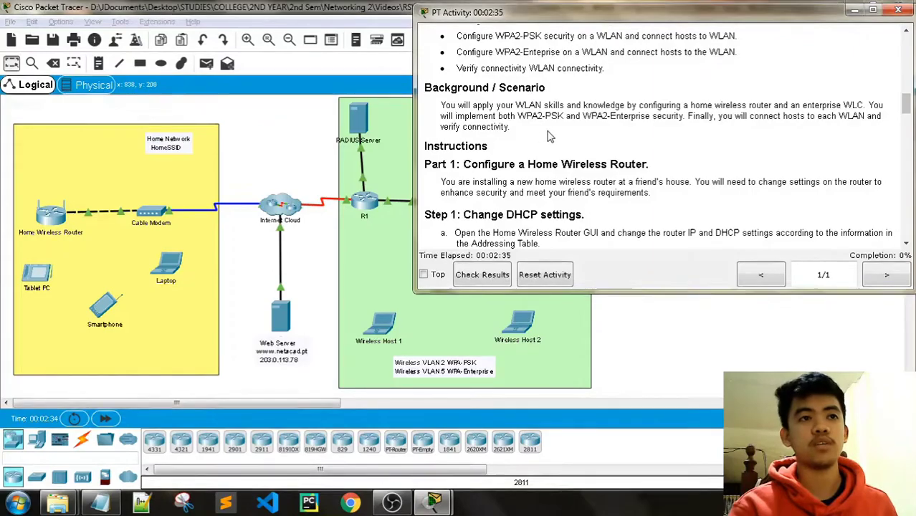
pyautogui.scroll(-6, 562, 129)
pyautogui.scroll(-20, 562, 128)
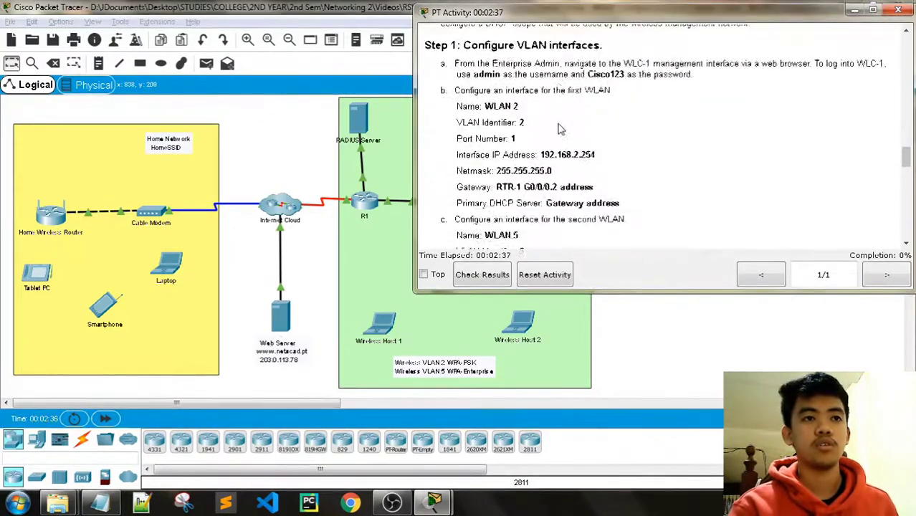
pyautogui.scroll(-5, 561, 128)
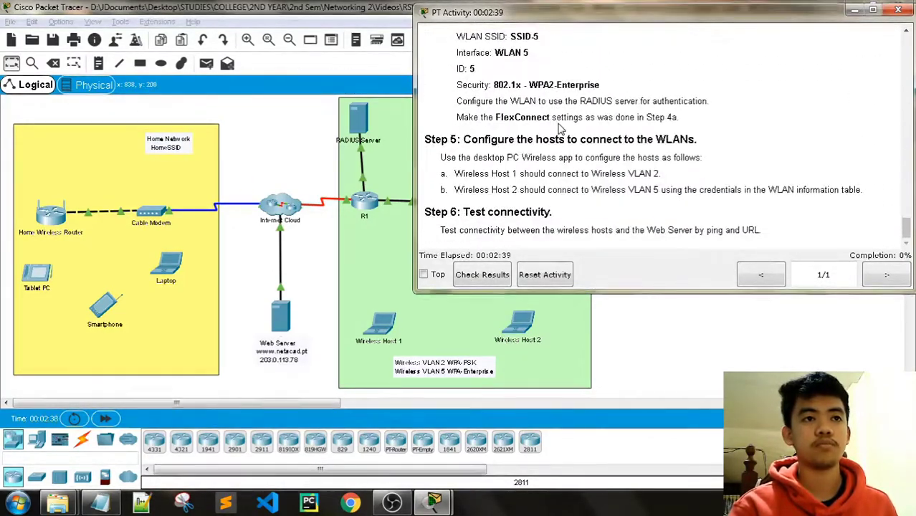
pyautogui.scroll(12, 562, 128)
pyautogui.scroll(15, 563, 129)
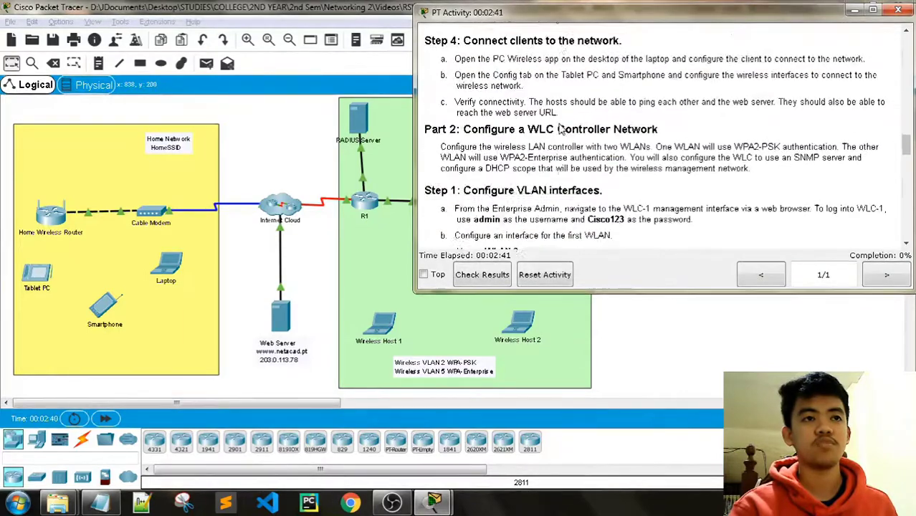
pyautogui.scroll(1, 562, 127)
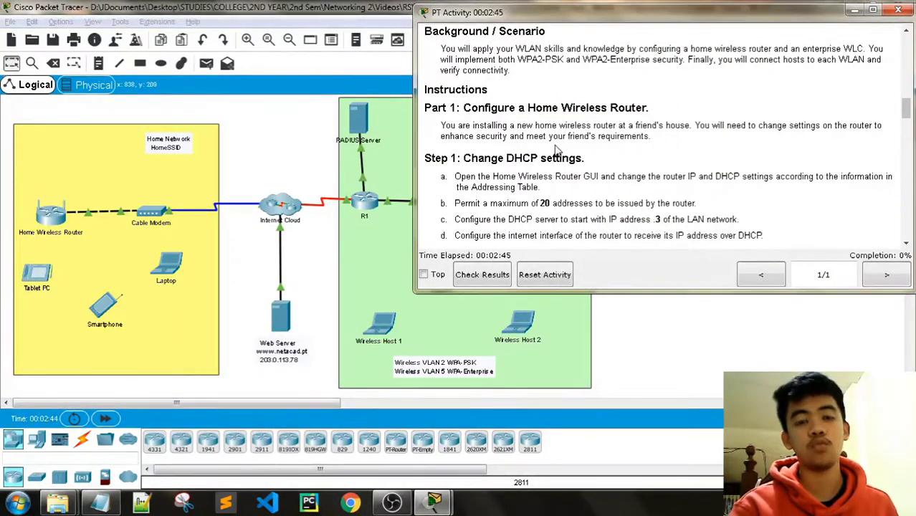
pyautogui.scroll(-7, 589, 159)
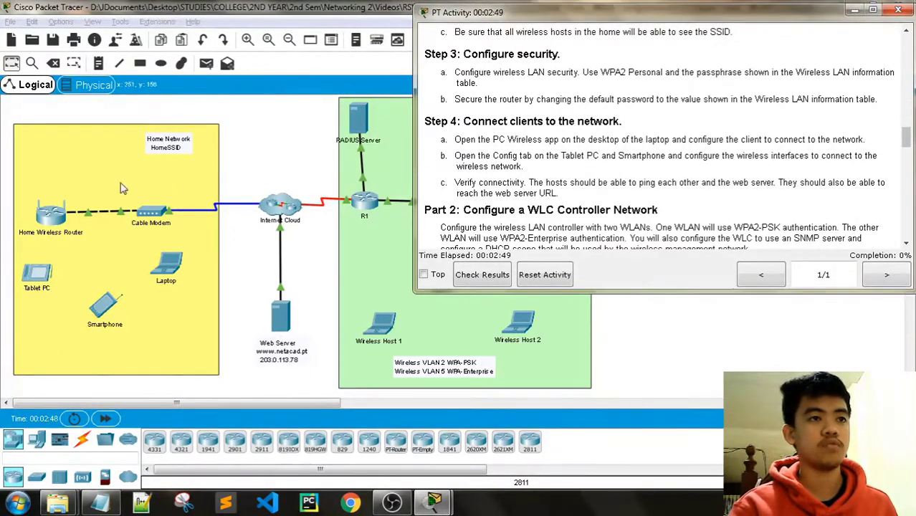
pyautogui.scroll(2, 613, 129)
pyautogui.scroll(-4, 613, 129)
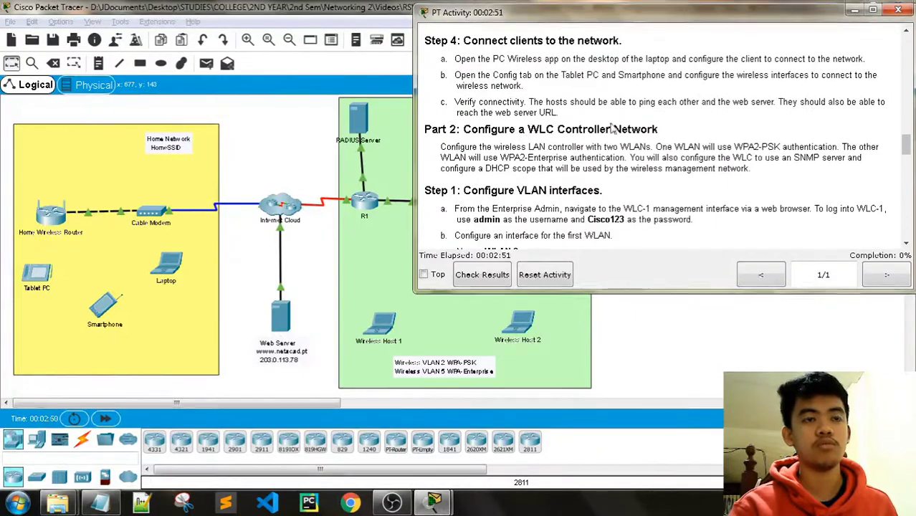
pyautogui.hotkey('alt', 'Tab')
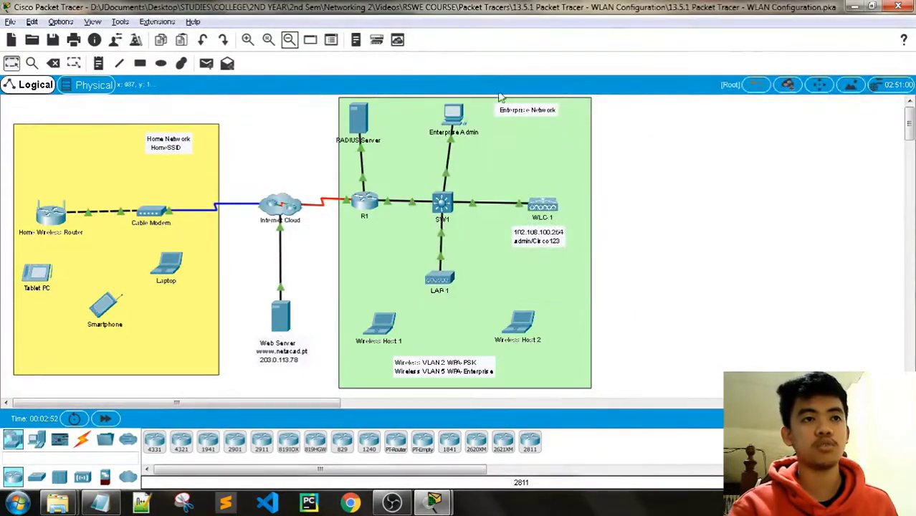
pyautogui.hotkey('alt', 'Tab')
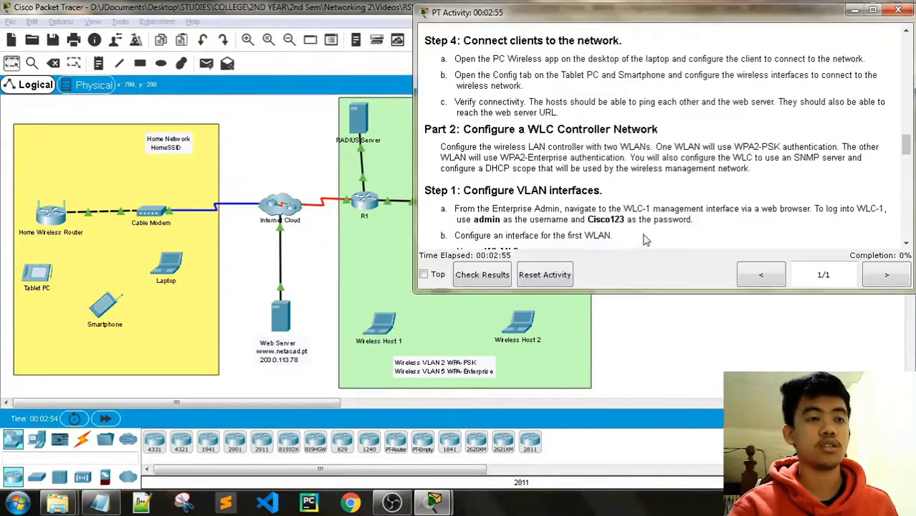
pyautogui.scroll(12, 645, 236)
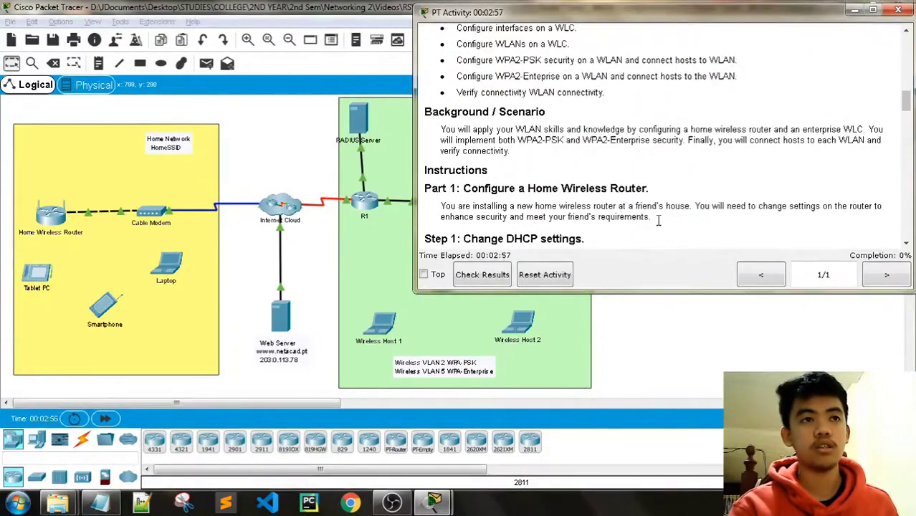
pyautogui.scroll(-1, 654, 201)
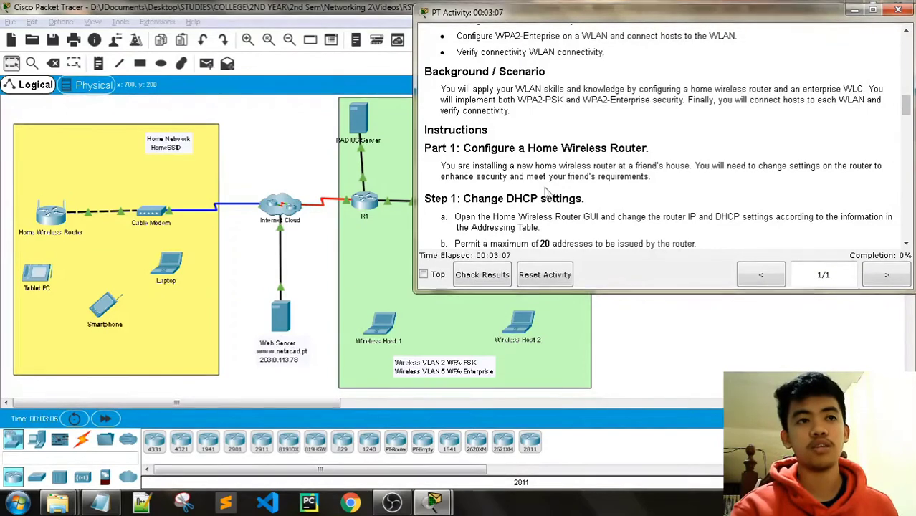
pyautogui.scroll(-1, 538, 192)
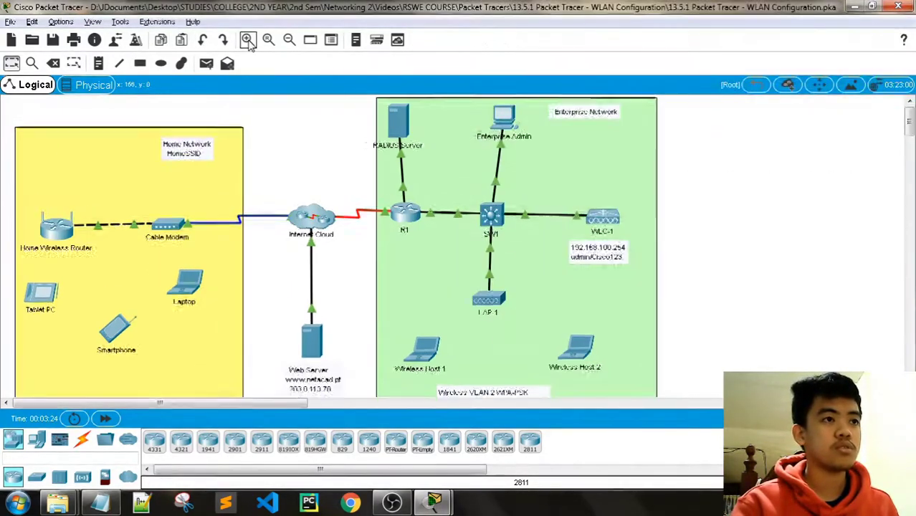
# Zoom in on the topology, pan left, and open the Home Wireless Router.
pyautogui.click(248, 39)
pyautogui.click(248, 41)
pyautogui.scroll(-1, 260, 255)
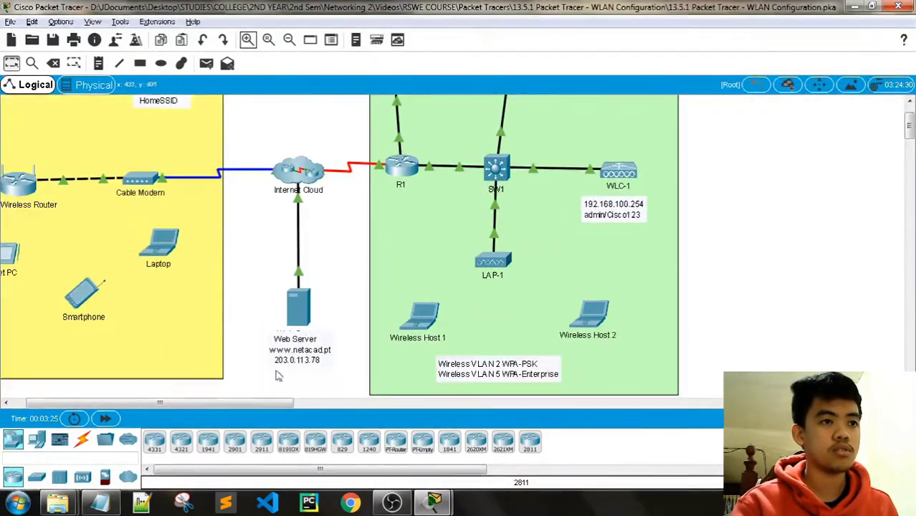
pyautogui.moveTo(278, 403); pyautogui.dragTo(231, 406)
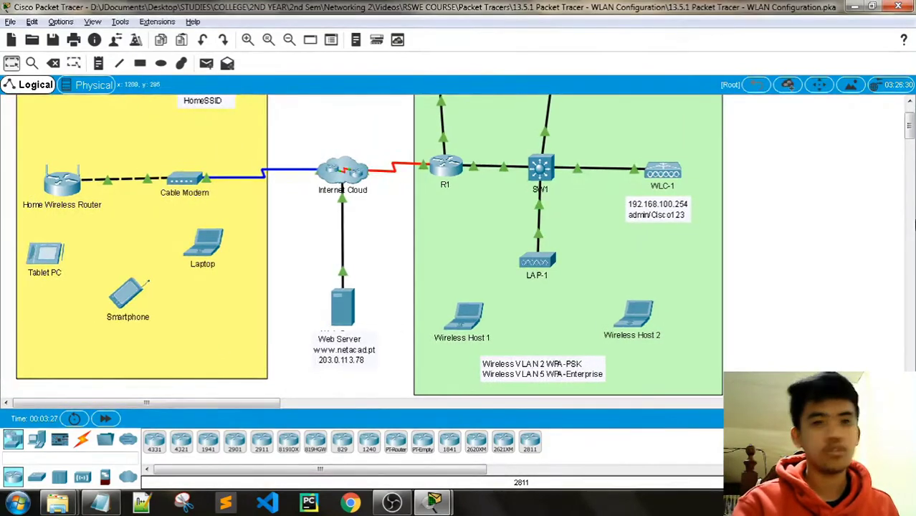
pyautogui.moveTo(909, 134); pyautogui.dragTo(909, 129)
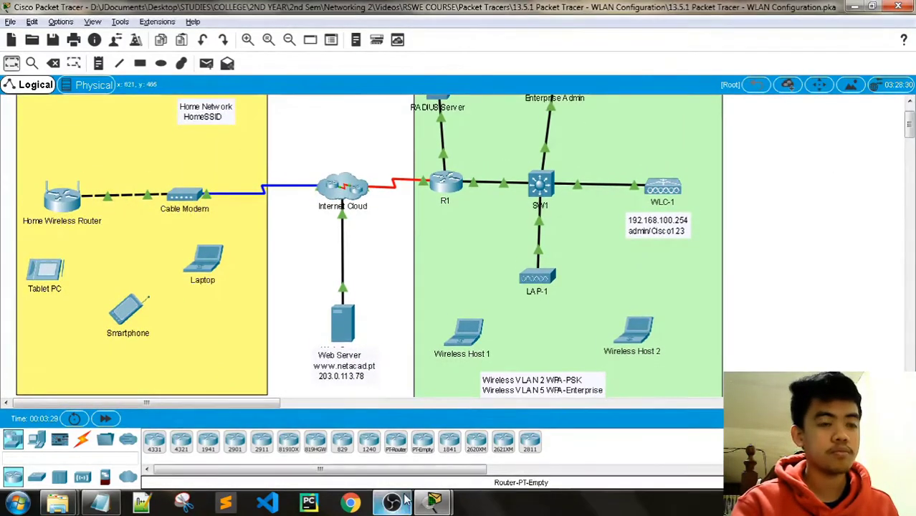
pyautogui.click(382, 434)
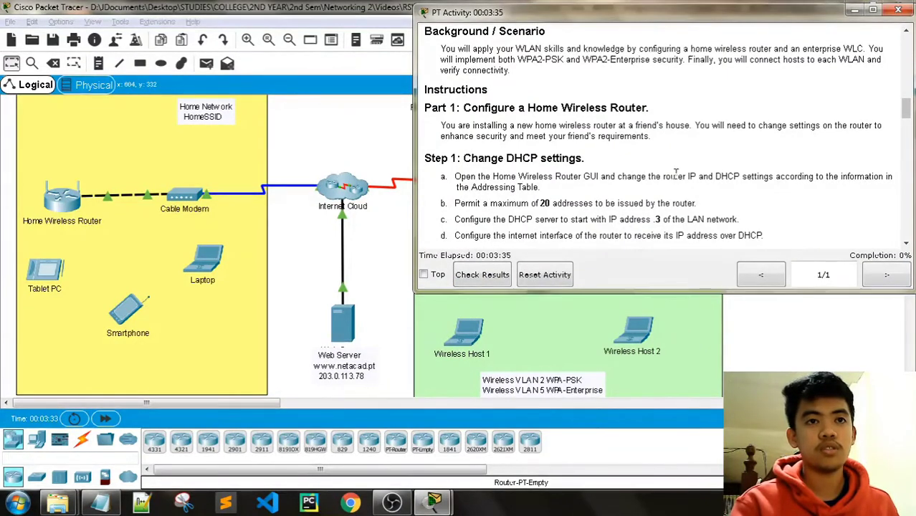
pyautogui.click(401, 185)
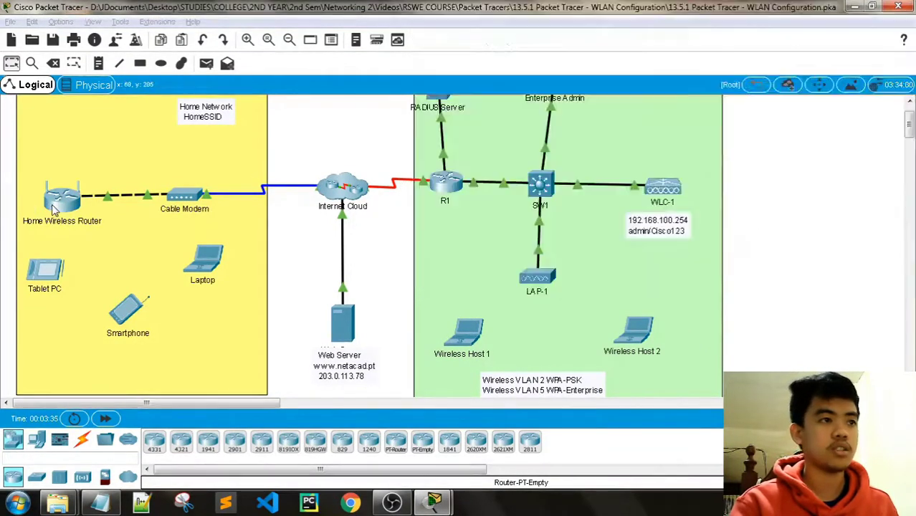
pyautogui.click(54, 206)
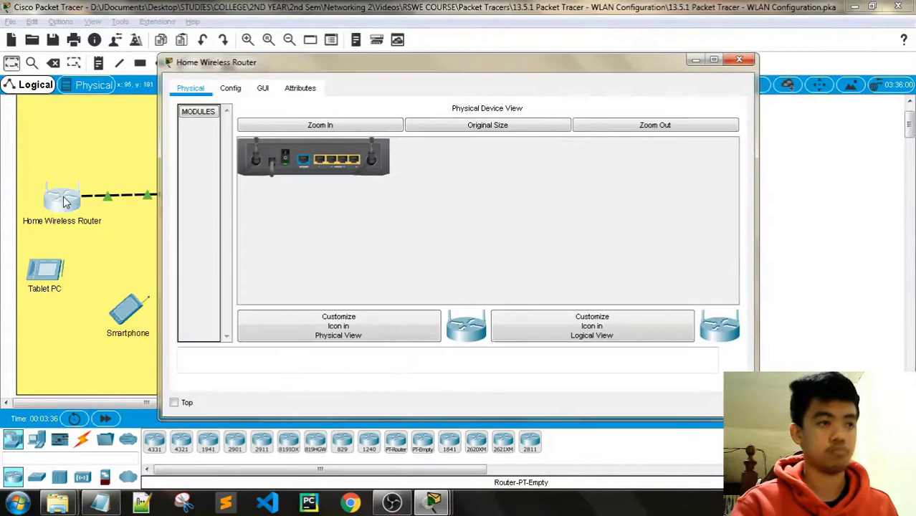
# Open the router's GUI setup page and move its window left of the instructions.
pyautogui.click(262, 87)
pyautogui.moveTo(370, 63); pyautogui.dragTo(292, 57)
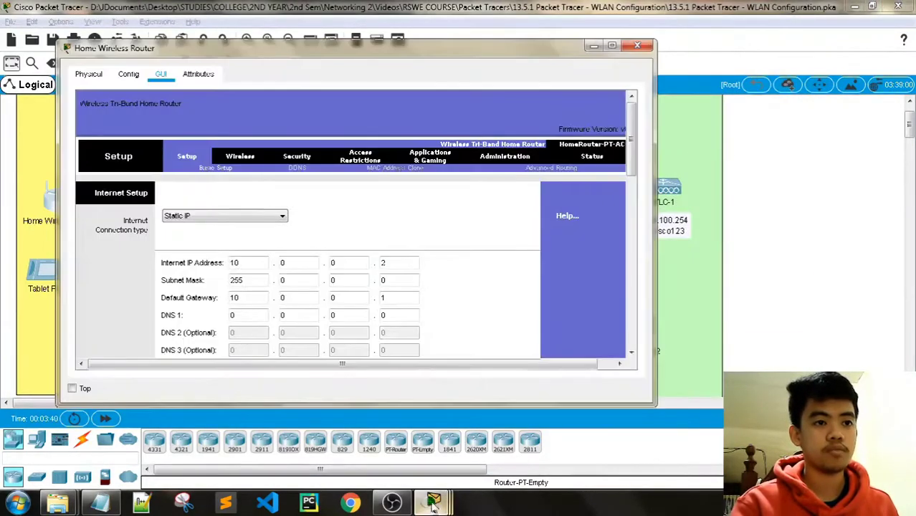
pyautogui.moveTo(433, 502)
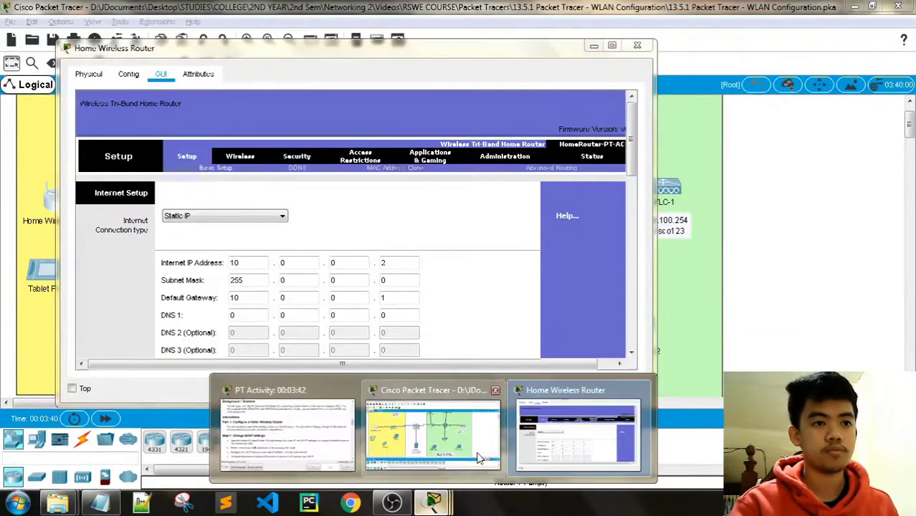
pyautogui.click(307, 434)
pyautogui.moveTo(290, 54); pyautogui.dragTo(205, 53)
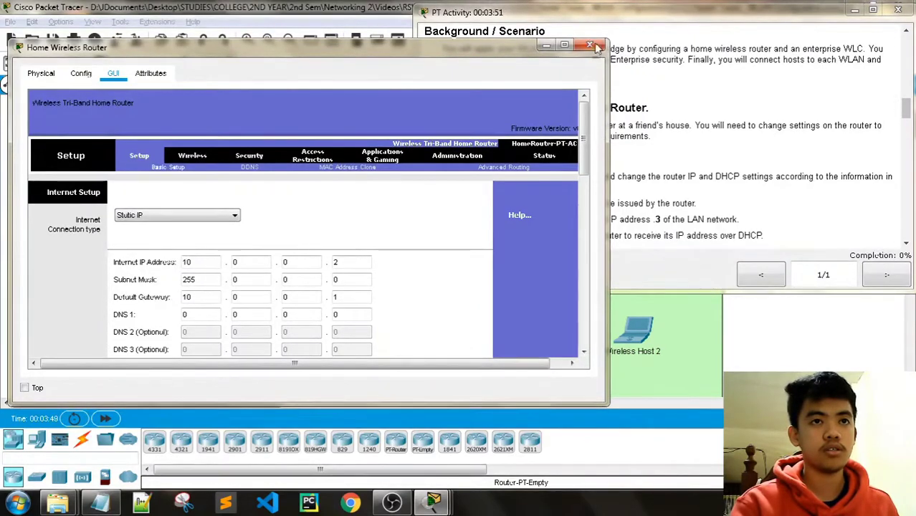
pyautogui.click(622, 22)
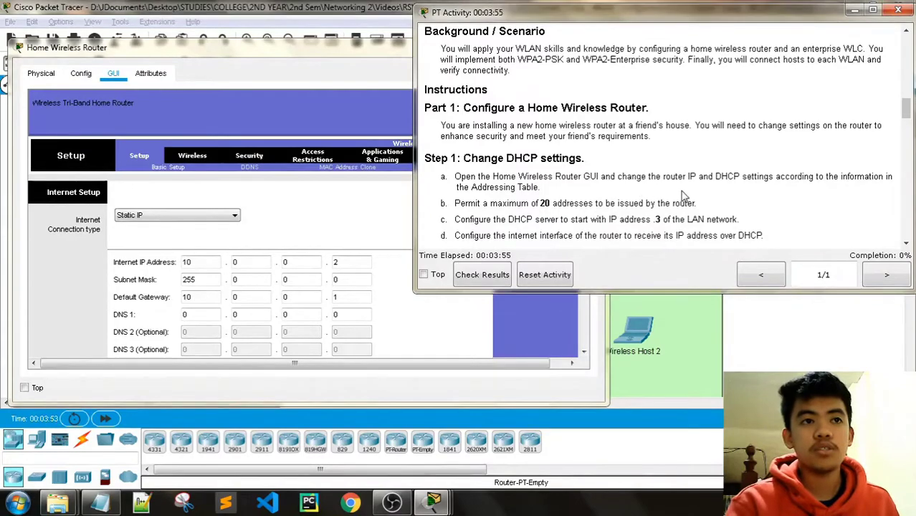
# Scroll the activity instructions back to the Addressing Table.
pyautogui.scroll(5, 683, 196)
pyautogui.scroll(-4, 670, 203)
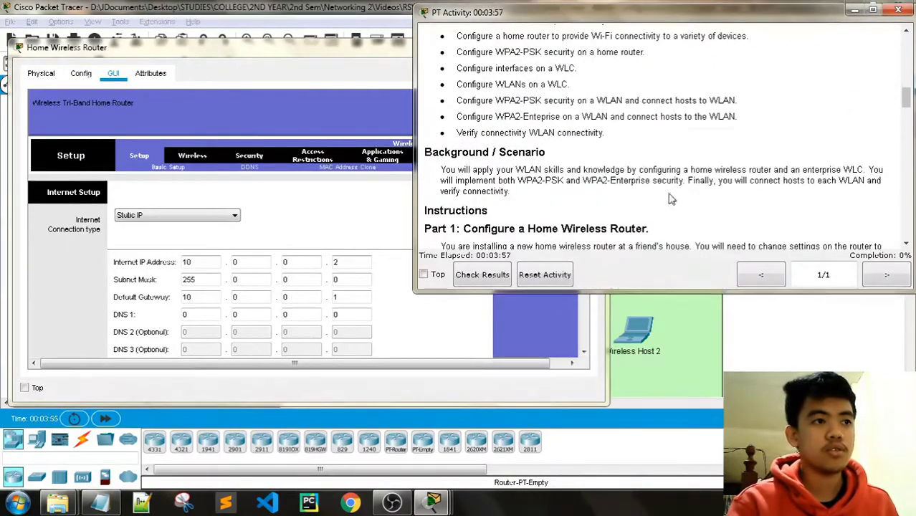
pyautogui.scroll(10, 558, 169)
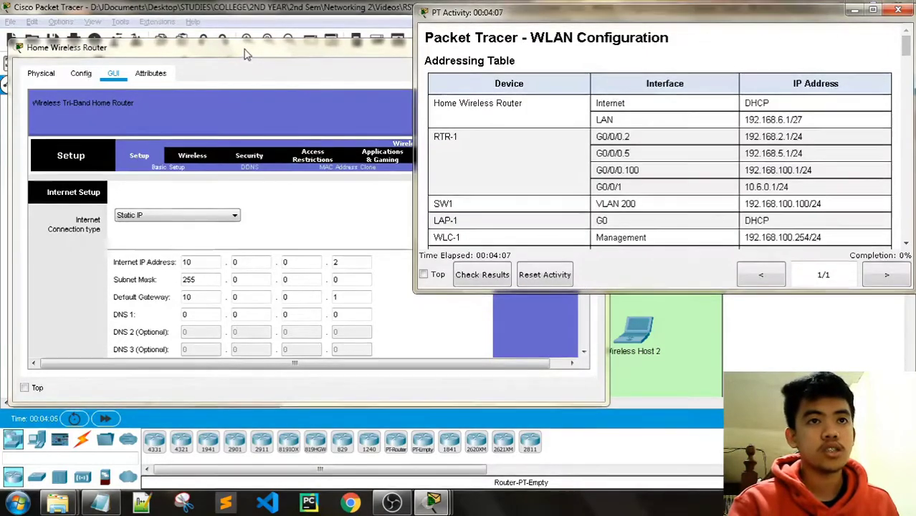
pyautogui.scroll(-6, 624, 143)
pyautogui.scroll(-5, 623, 144)
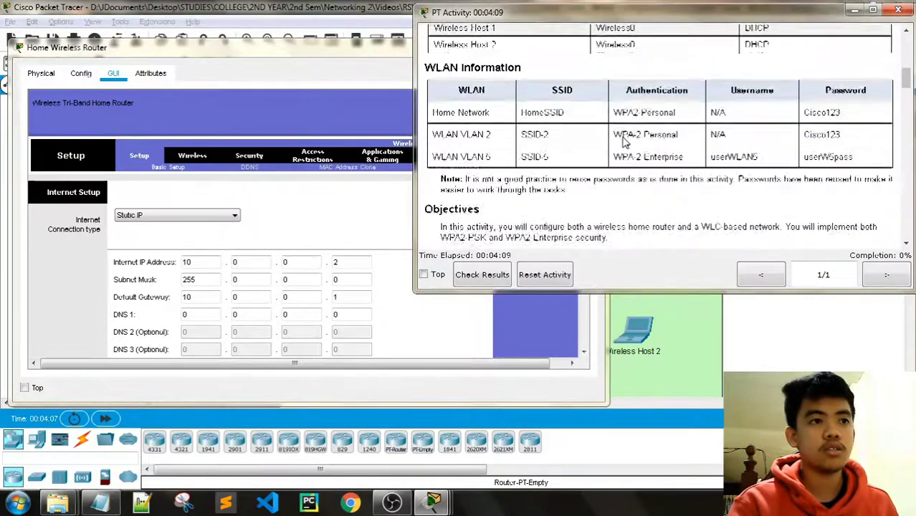
pyautogui.scroll(-4, 343, 246)
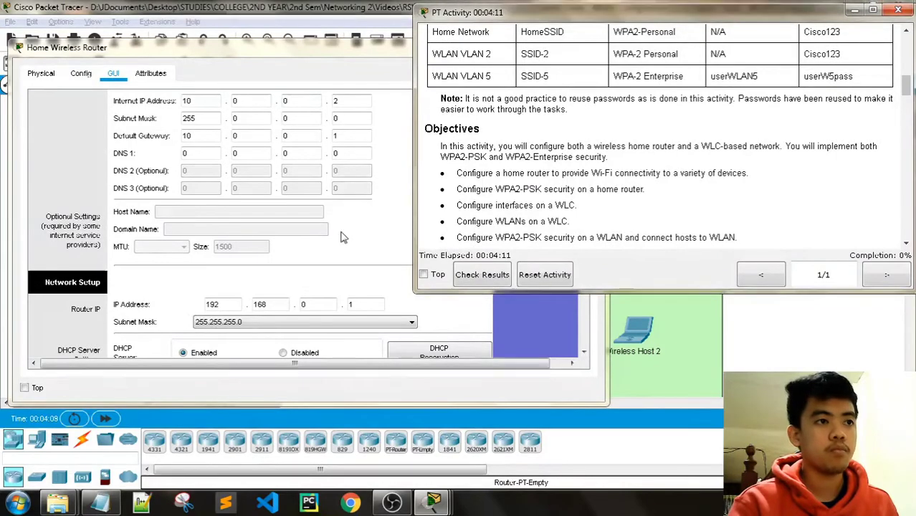
pyautogui.scroll(-4, 342, 237)
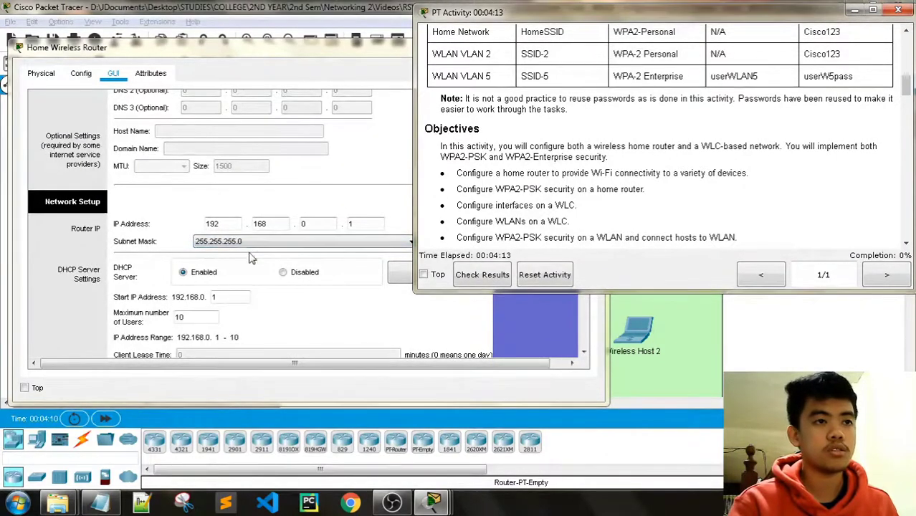
pyautogui.scroll(10, 691, 156)
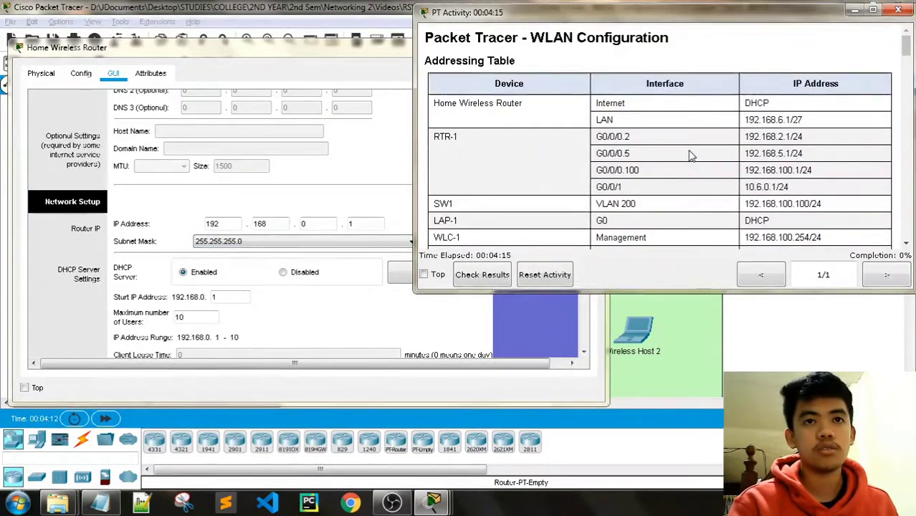
# Change the Router IP's third octet to 6, making it 192.168.6.1.
pyautogui.click(314, 224)
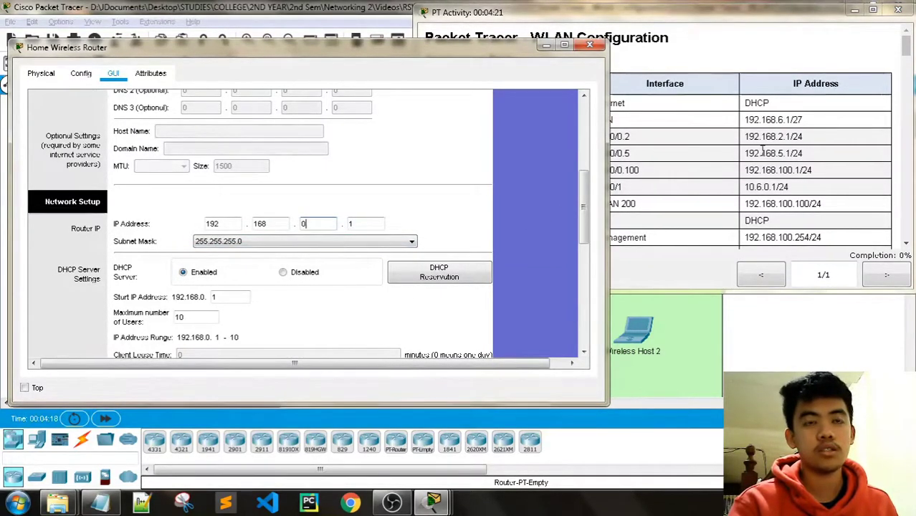
pyautogui.moveTo(335, 51); pyautogui.dragTo(312, 52)
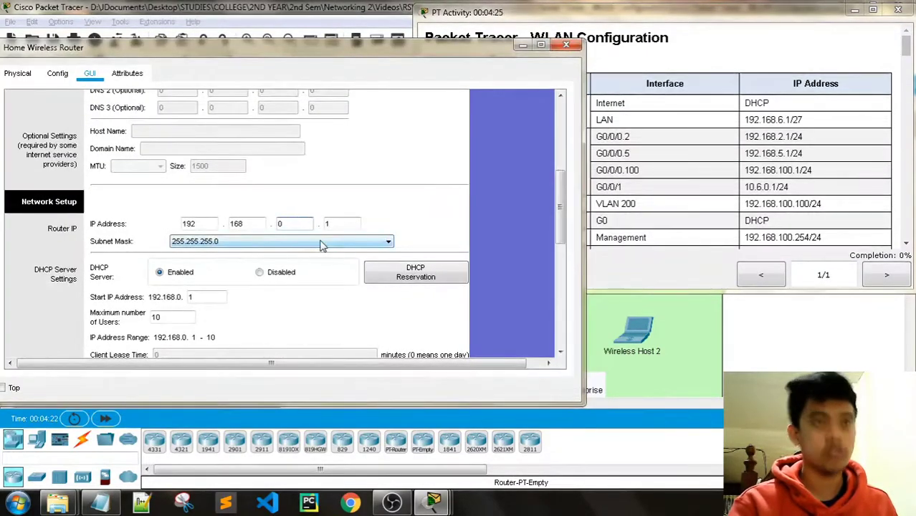
pyautogui.write('6')
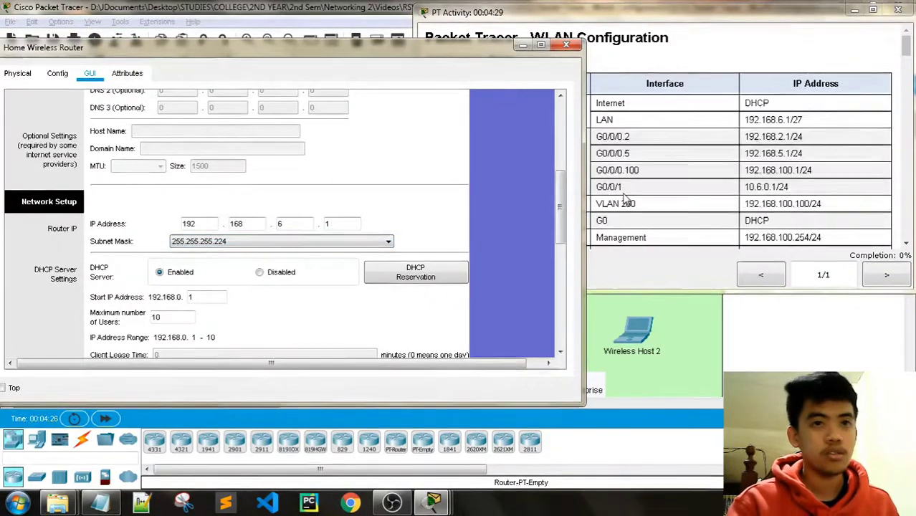
# Select 255.255.255.224 as the router's subnet mask.
pyautogui.click(684, 27)
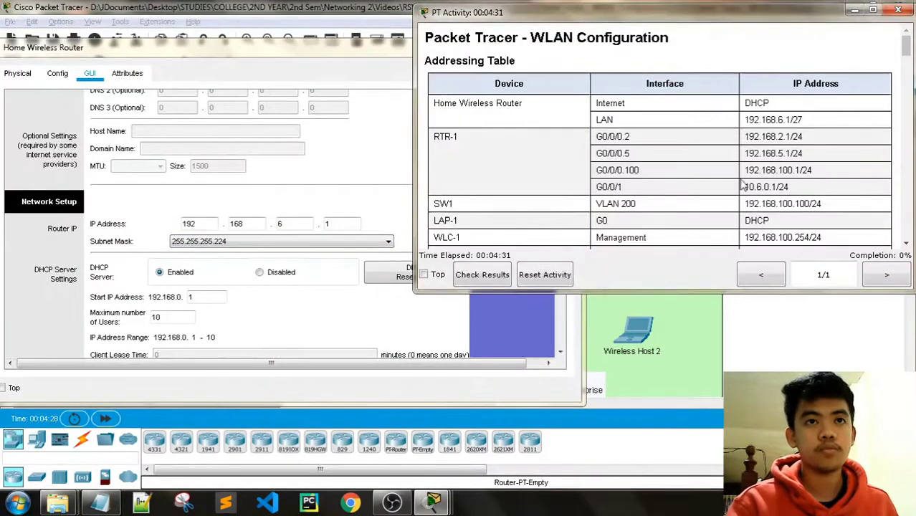
pyautogui.scroll(-10, 745, 215)
pyautogui.scroll(6, 746, 215)
pyautogui.scroll(5, 745, 219)
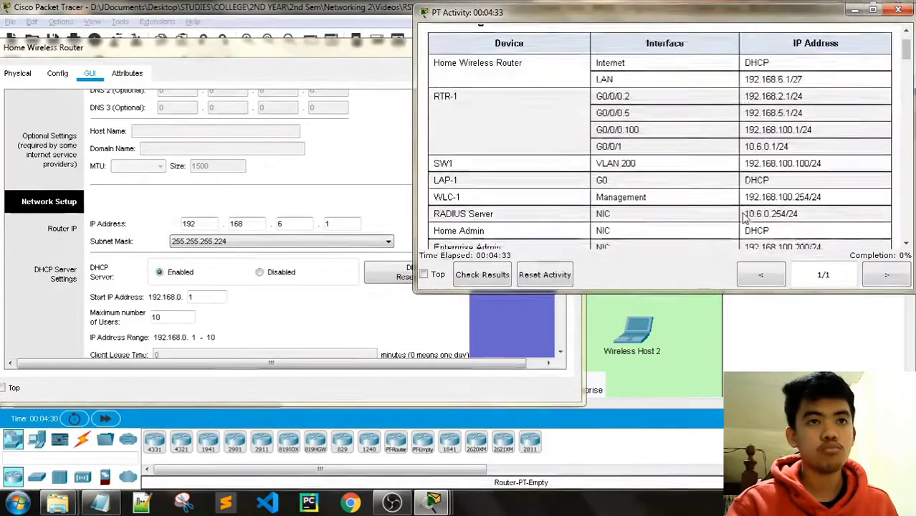
pyautogui.click(358, 242)
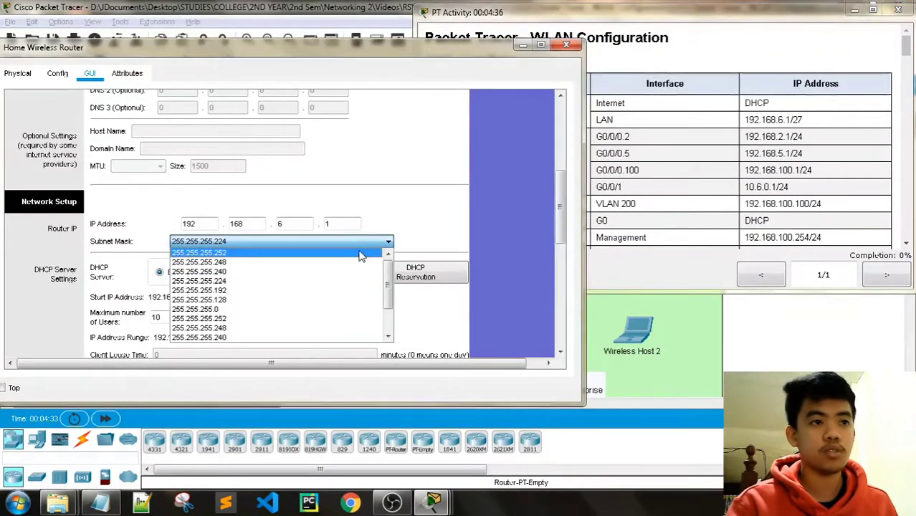
pyautogui.click(234, 281)
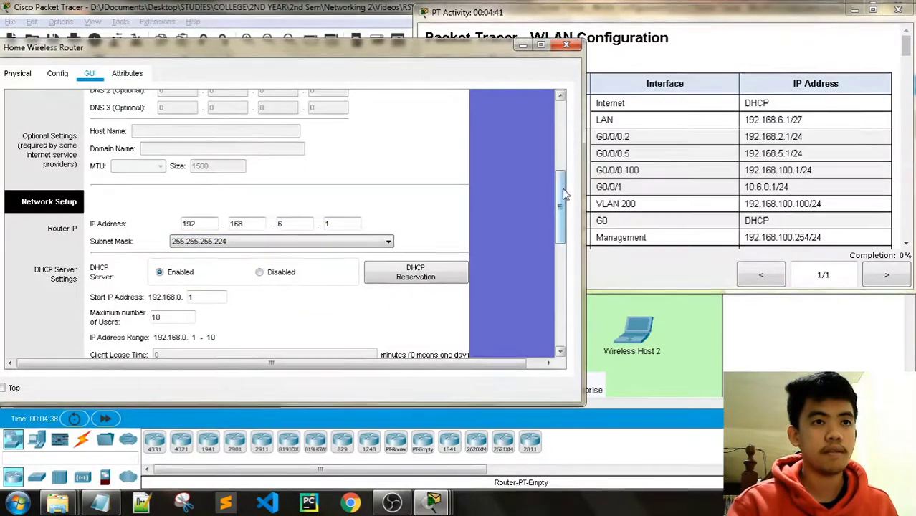
pyautogui.moveTo(561, 199); pyautogui.dragTo(561, 138)
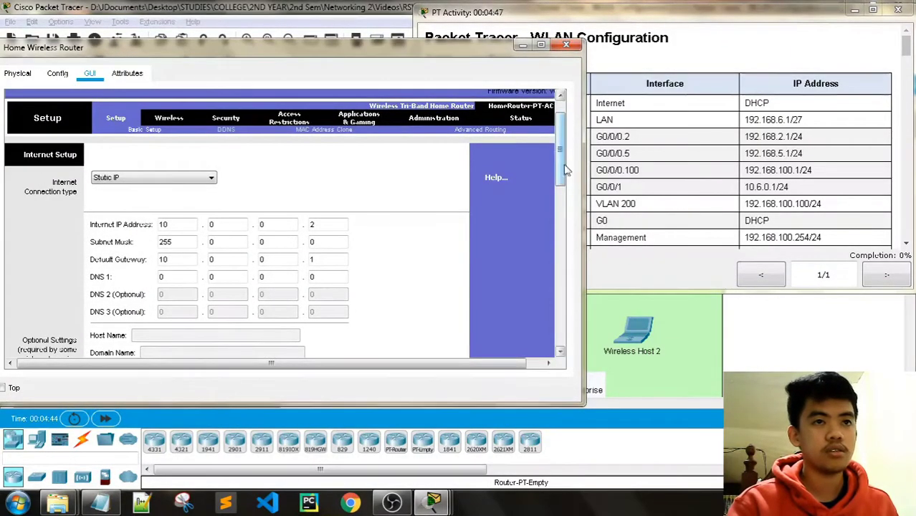
pyautogui.moveTo(563, 172); pyautogui.dragTo(566, 269)
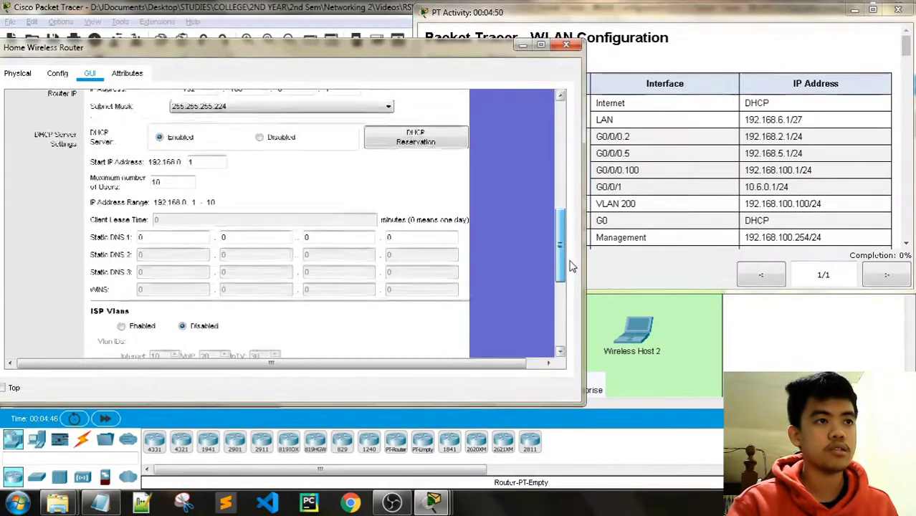
pyautogui.click(672, 22)
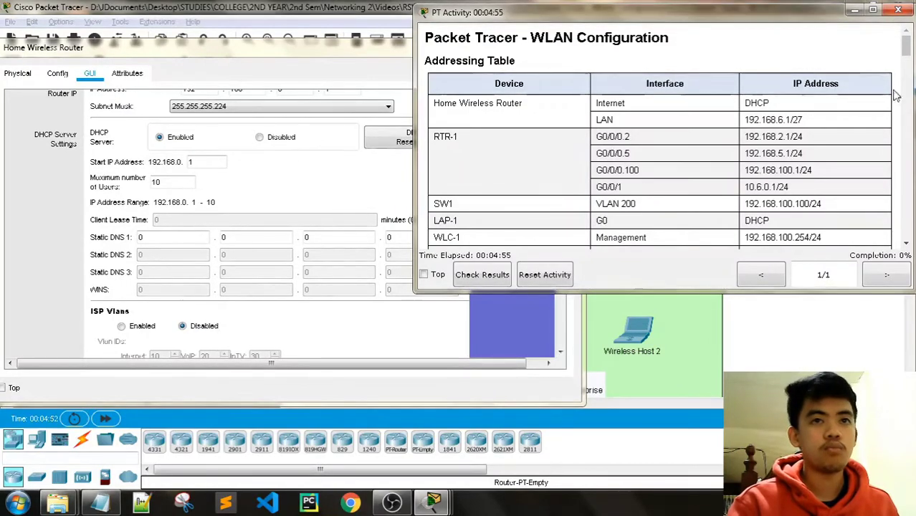
# Set the DHCP Maximum number of Users to 20.
pyautogui.moveTo(910, 49); pyautogui.dragTo(910, 115)
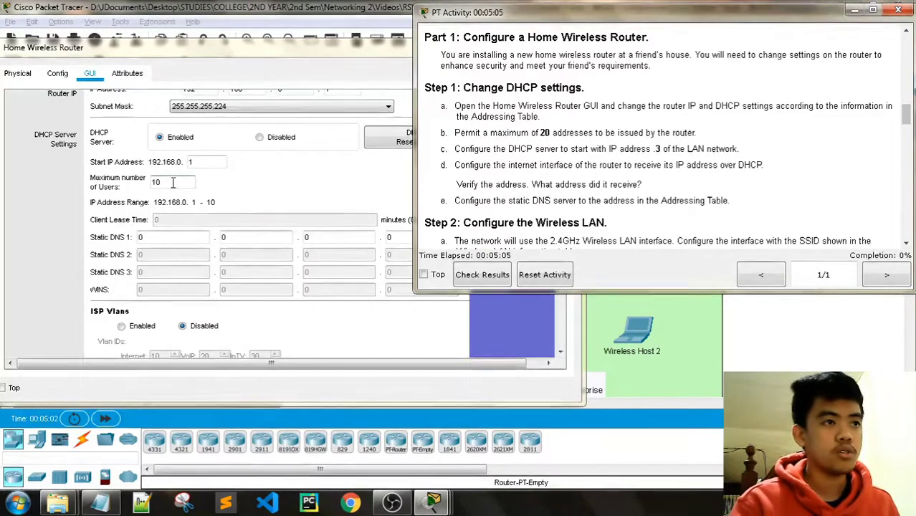
pyautogui.click(253, 199)
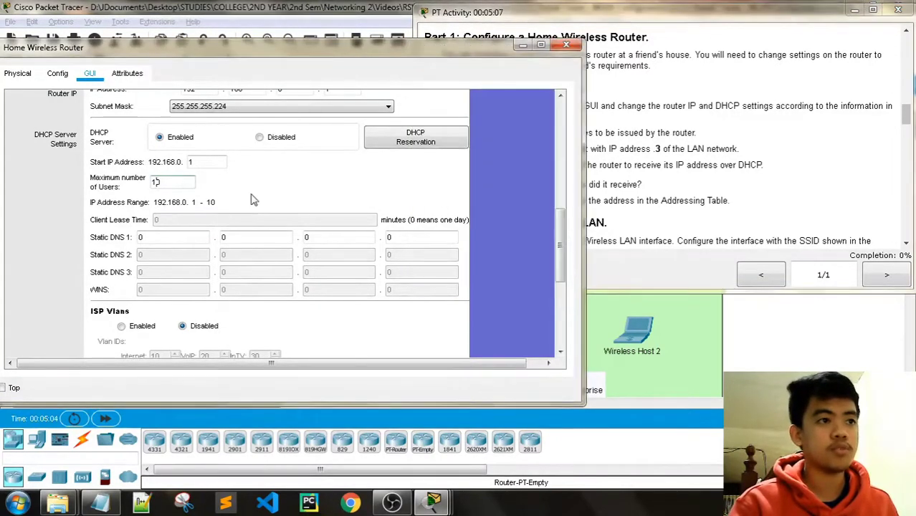
pyautogui.press('BackSpace')
pyautogui.press('BackSpace')
pyautogui.write('20')
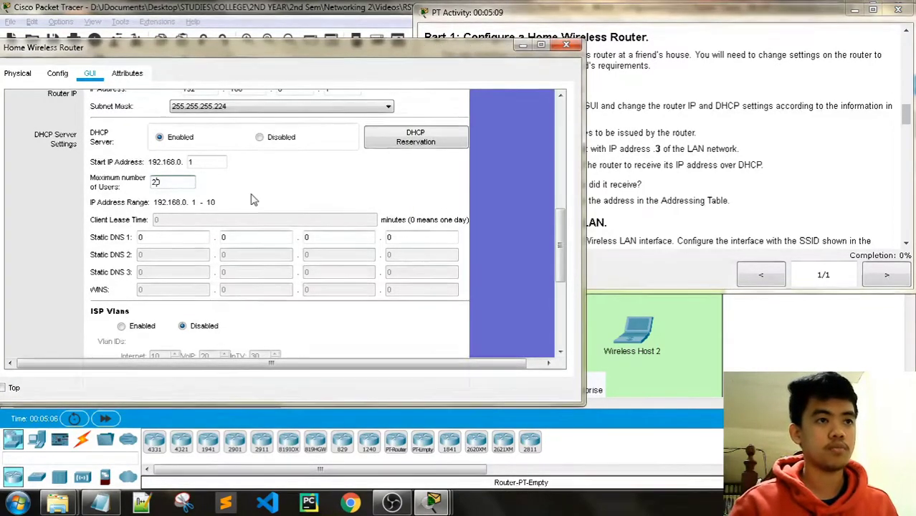
pyautogui.click(661, 16)
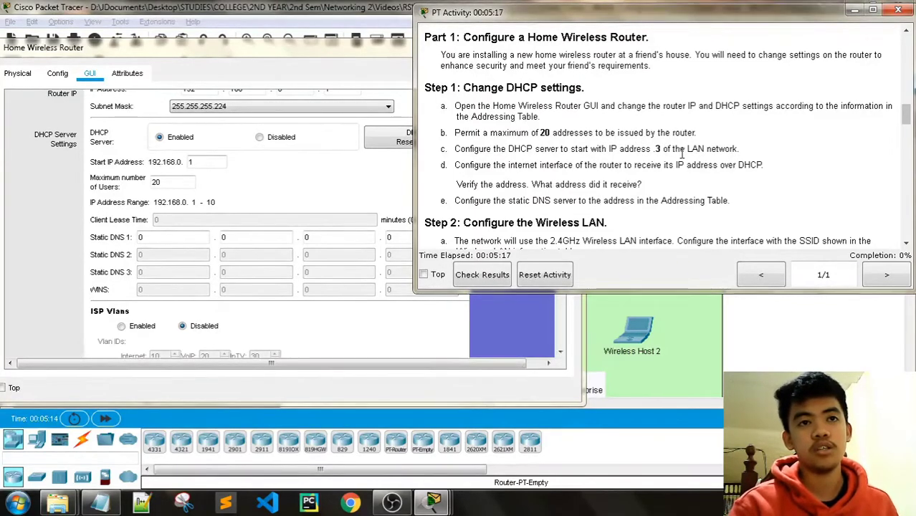
# Change the DHCP Start IP Address last octet to 3.
pyautogui.click(215, 164)
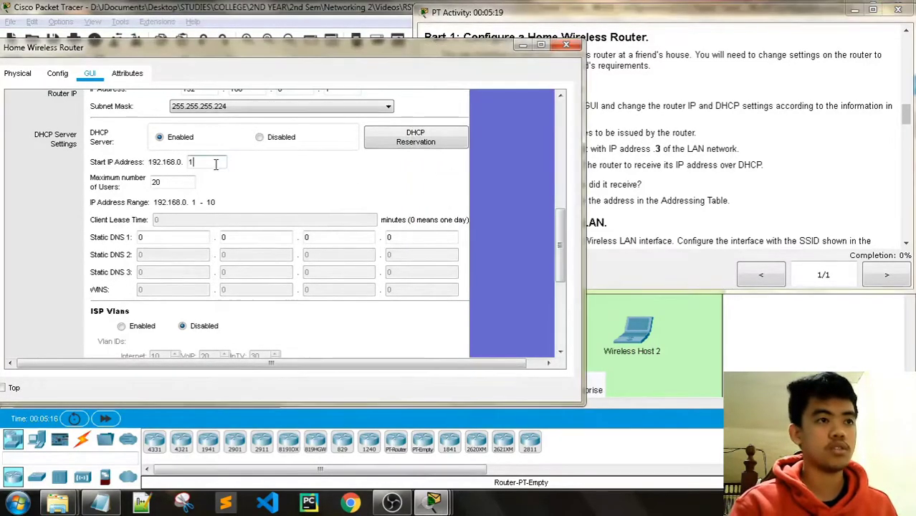
pyautogui.press('BackSpace')
pyautogui.write('3')
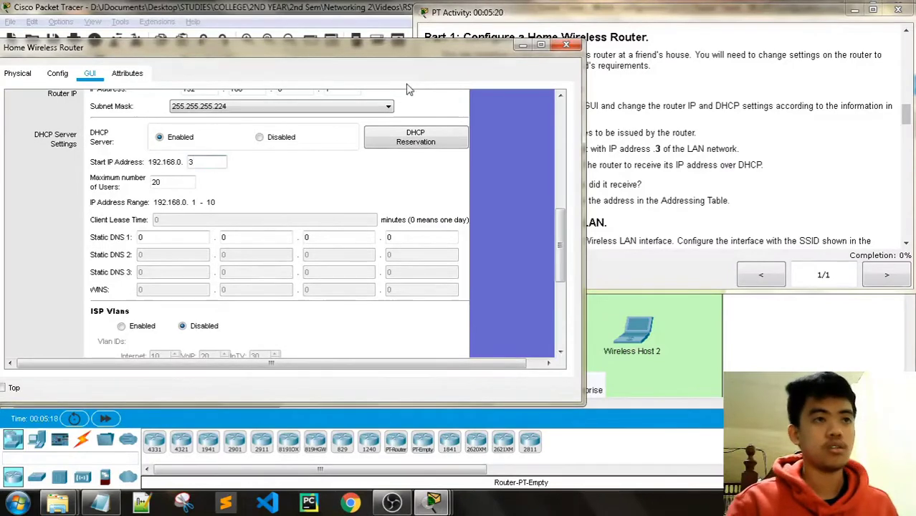
pyautogui.click(630, 19)
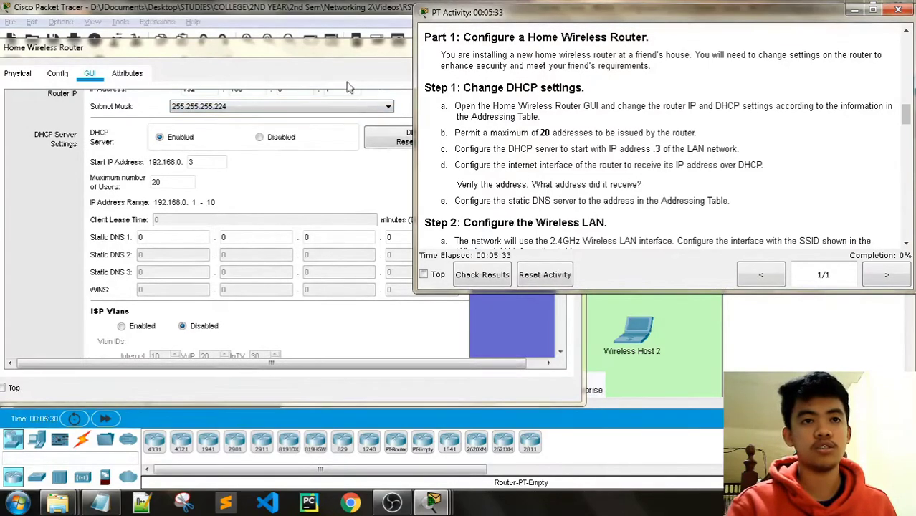
# Switch the Internet Connection type from static IP to Automatic Configuration - DHCP.
pyautogui.click(322, 44)
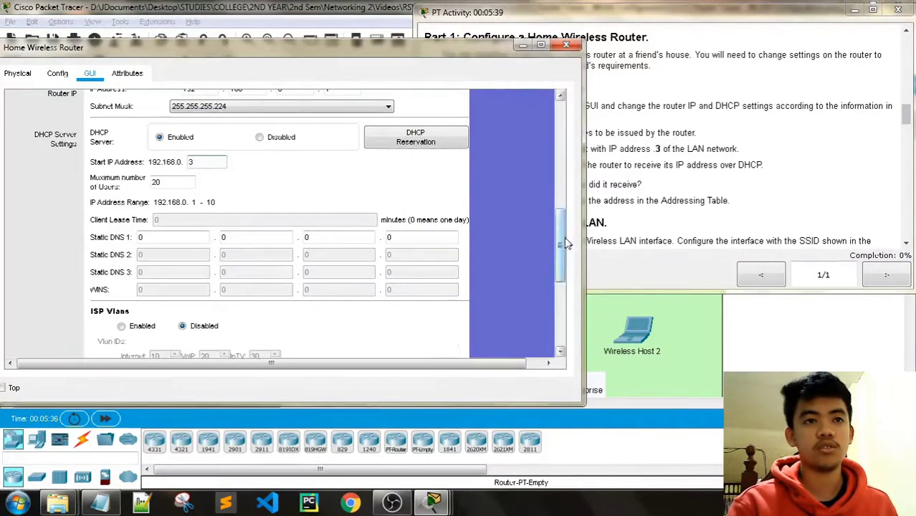
pyautogui.moveTo(563, 243); pyautogui.dragTo(563, 148)
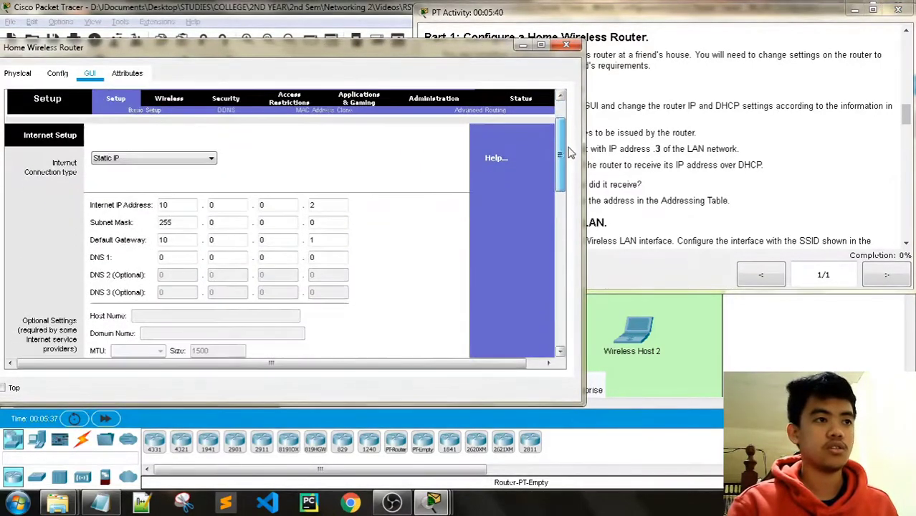
pyautogui.click(154, 158)
pyautogui.click(152, 169)
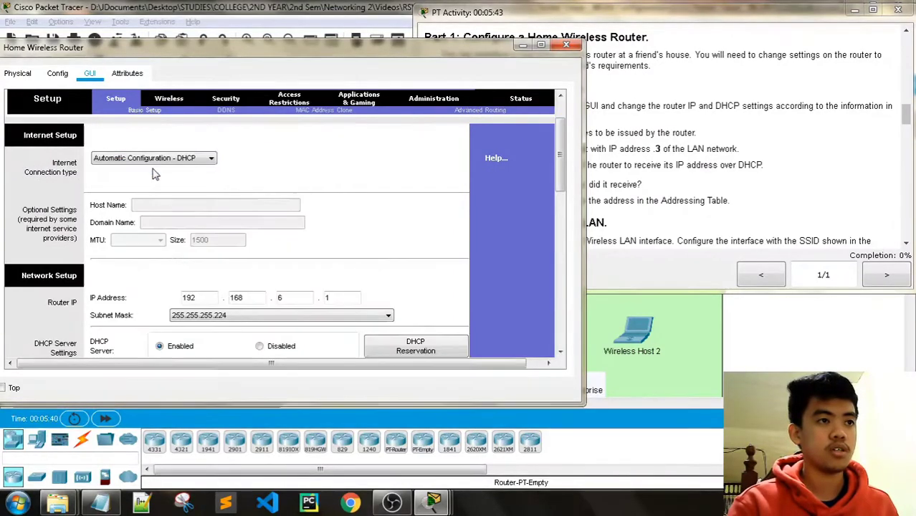
pyautogui.click(681, 109)
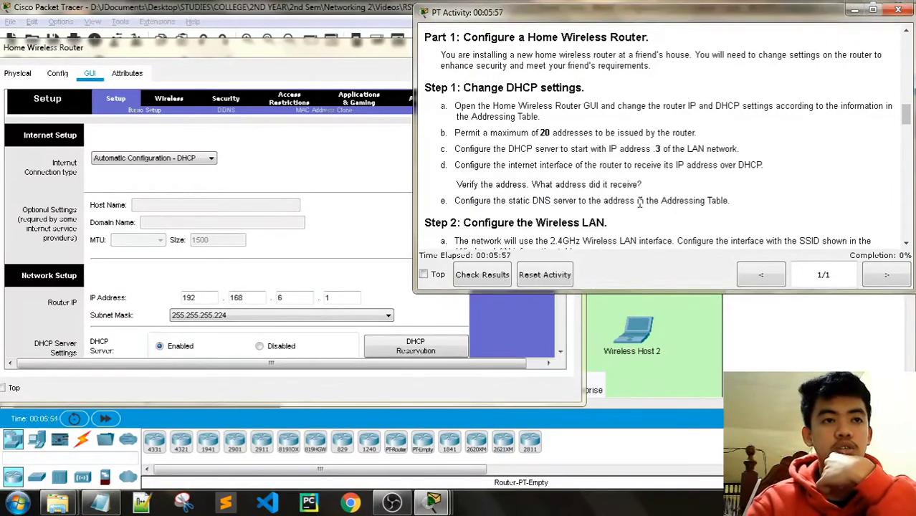
# Select the DNS Server address 10.100.100.252 in the Addressing Table.
pyautogui.scroll(3, 648, 207)
pyautogui.scroll(-3, 653, 211)
pyautogui.scroll(3, 657, 214)
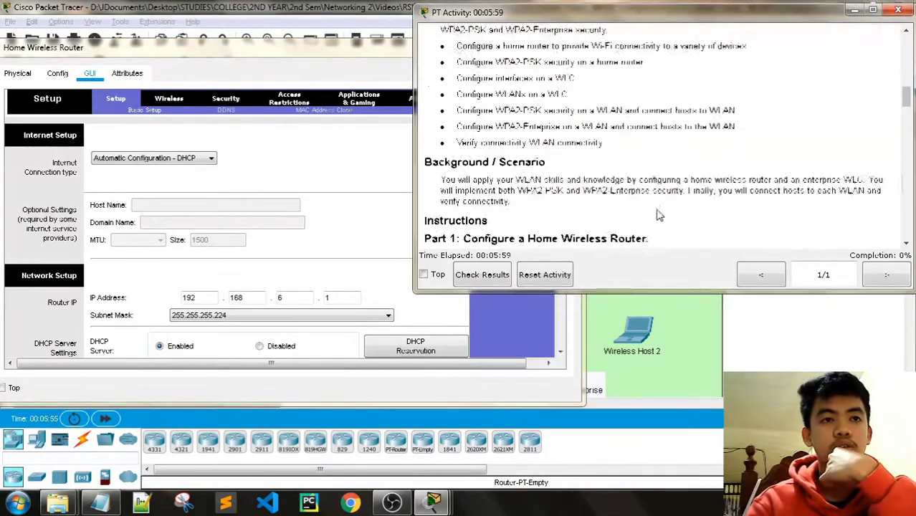
pyautogui.scroll(5, 657, 214)
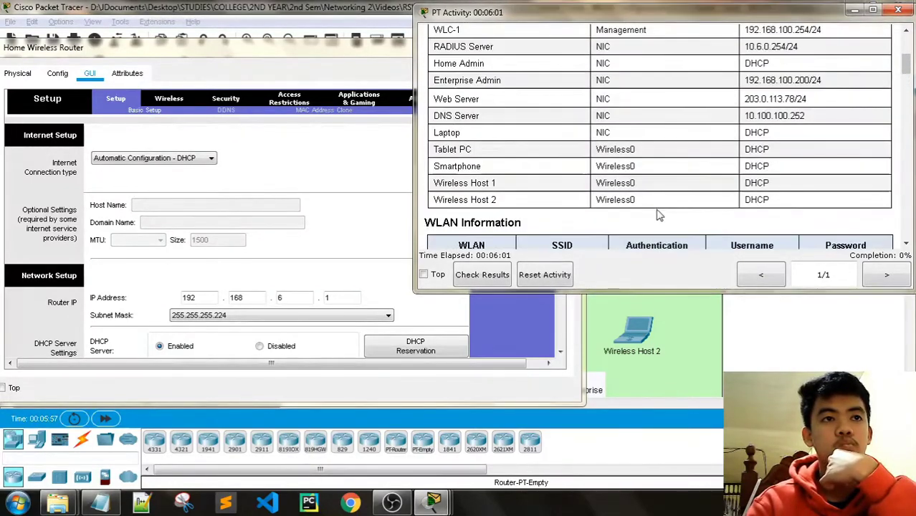
pyautogui.moveTo(806, 116); pyautogui.dragTo(742, 117)
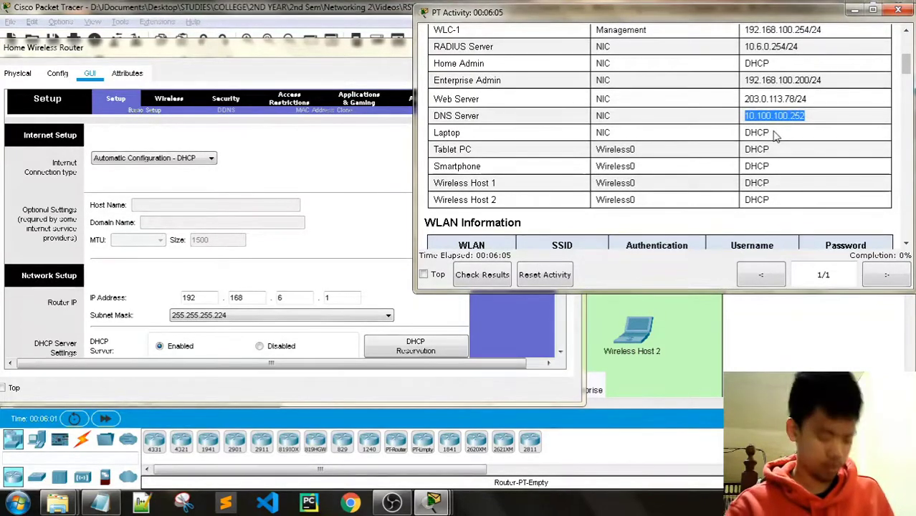
# Enter 10.100.100.252 in the router's Static DNS 1 octet fields.
pyautogui.click(281, 230)
pyautogui.scroll(-1, 281, 229)
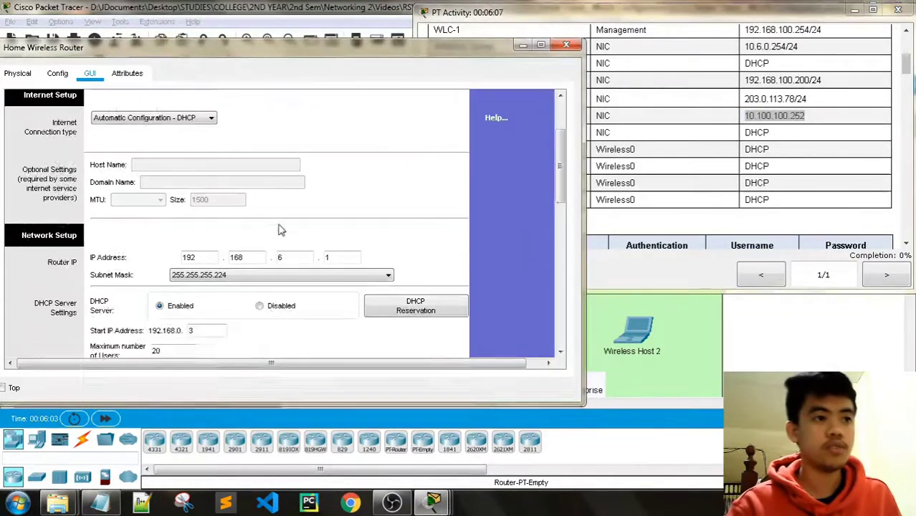
pyautogui.scroll(-3, 281, 229)
pyautogui.scroll(-1, 354, 222)
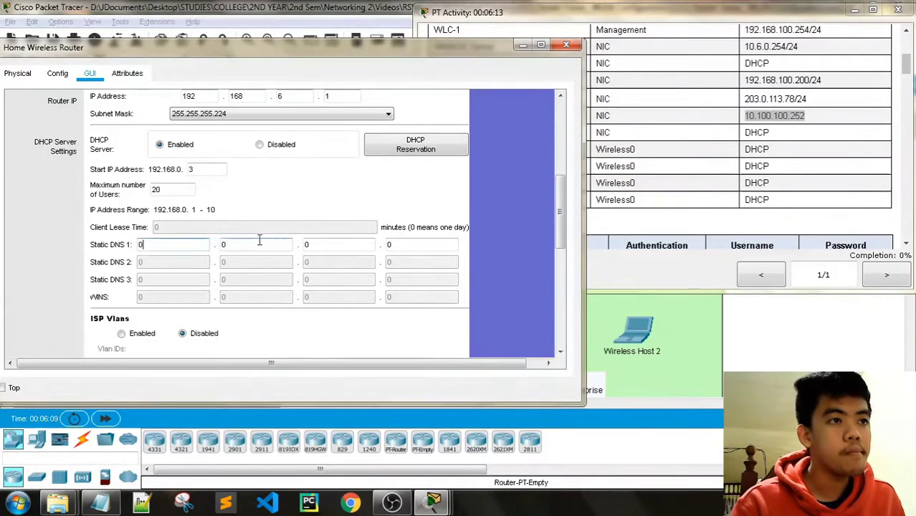
pyautogui.write('0')
pyautogui.press('Tab')
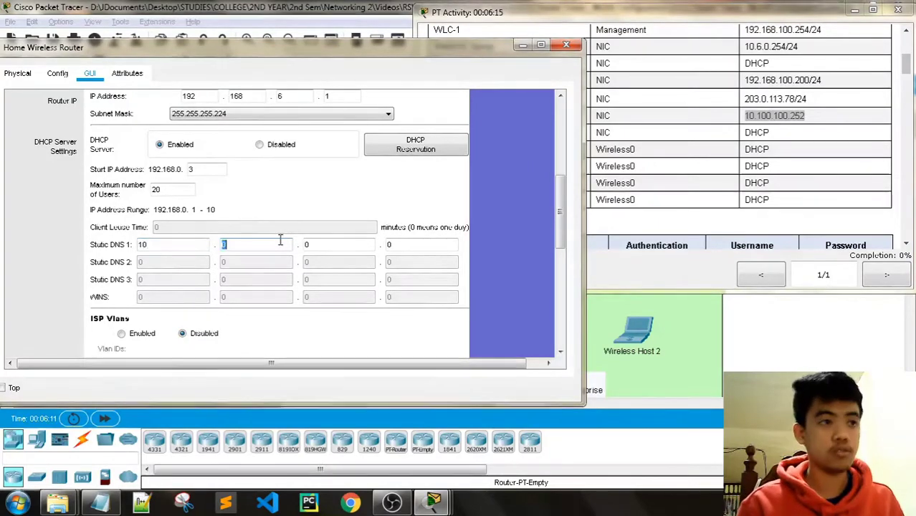
pyautogui.write('100')
pyautogui.press('Tab')
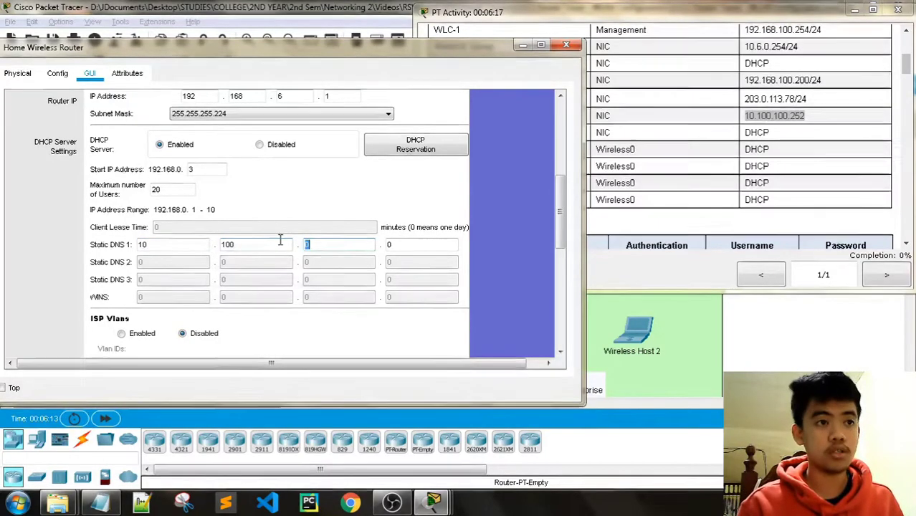
pyautogui.write('100')
pyautogui.press('Tab')
pyautogui.write('25')
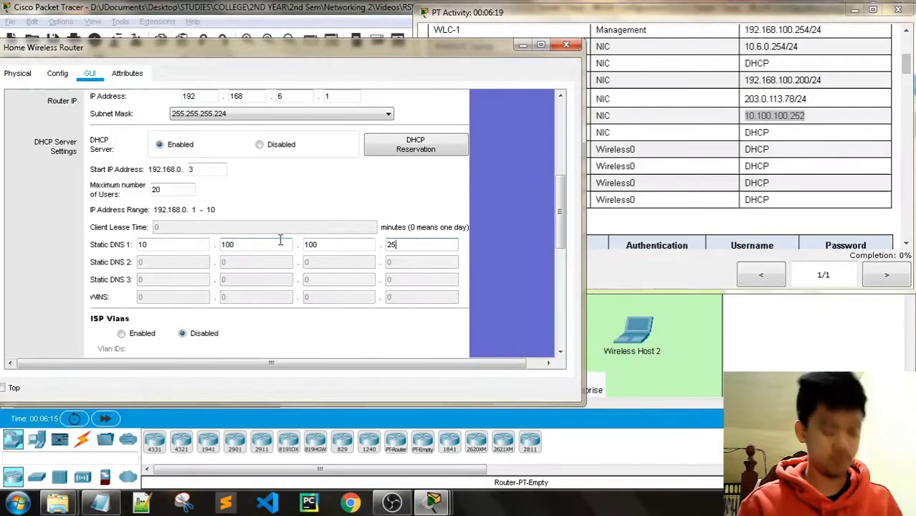
pyautogui.write('2')
pyautogui.click(681, 161)
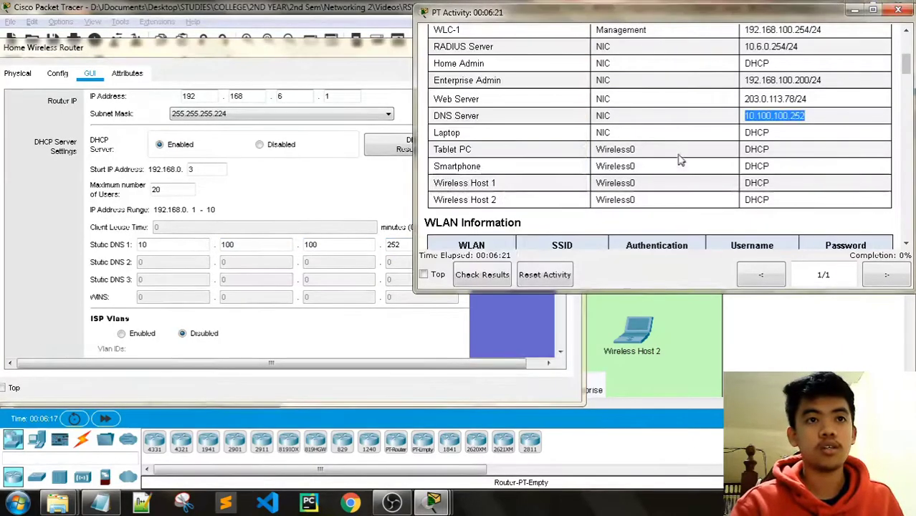
pyautogui.scroll(-10, 797, 139)
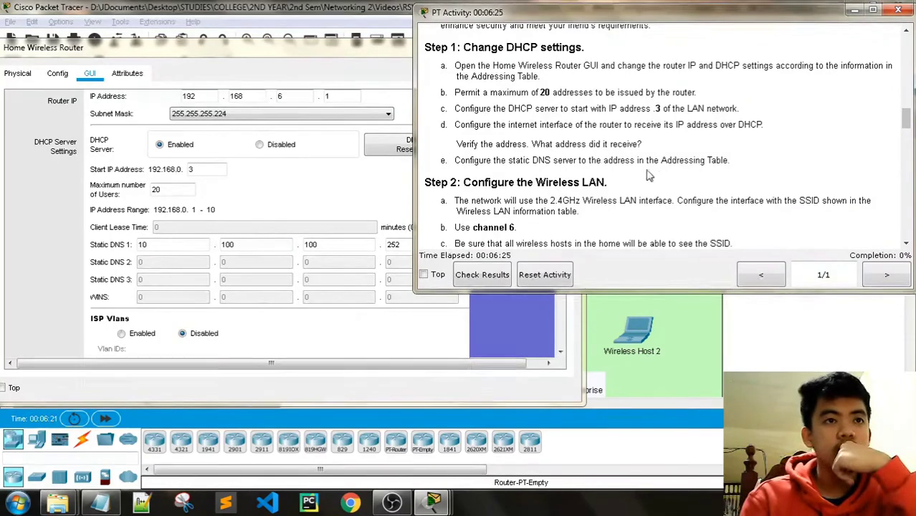
pyautogui.click(228, 55)
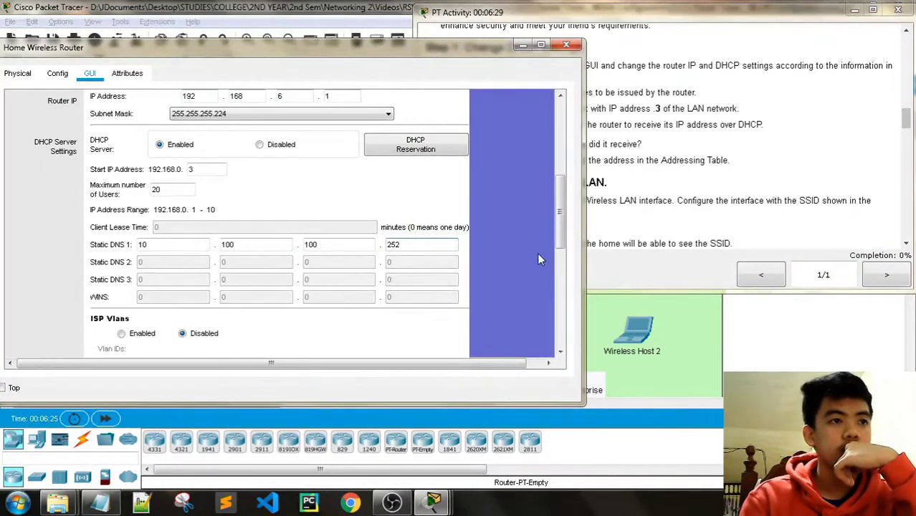
# Keep the 255.255.255.224 subnet mask and save the router's Setup settings.
pyautogui.scroll(3, 564, 227)
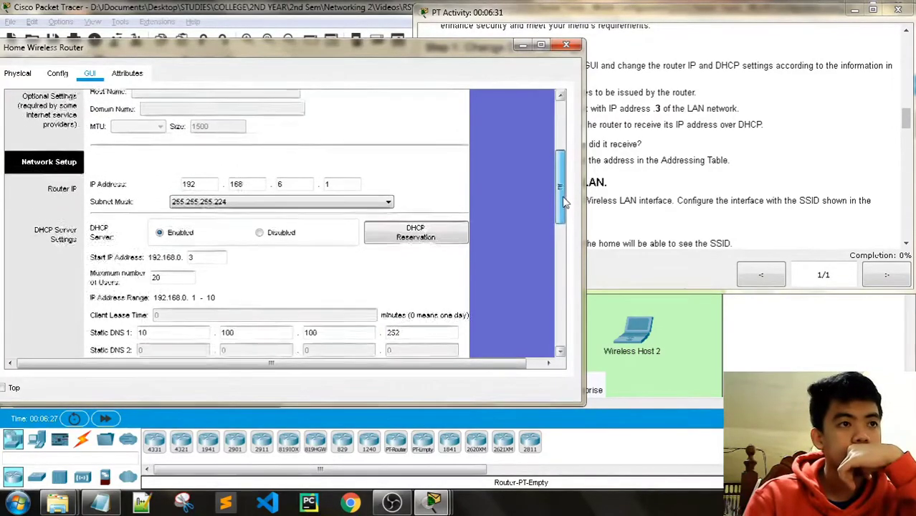
pyautogui.click(384, 218)
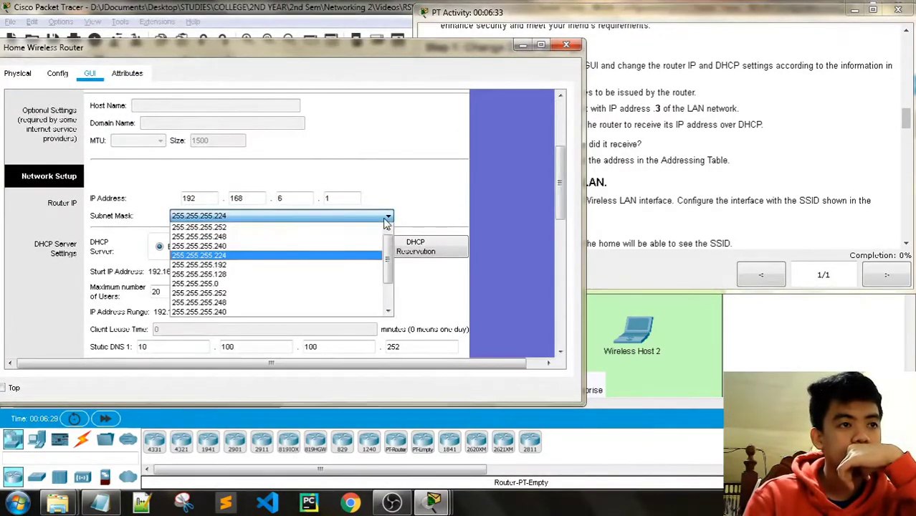
pyautogui.click(385, 218)
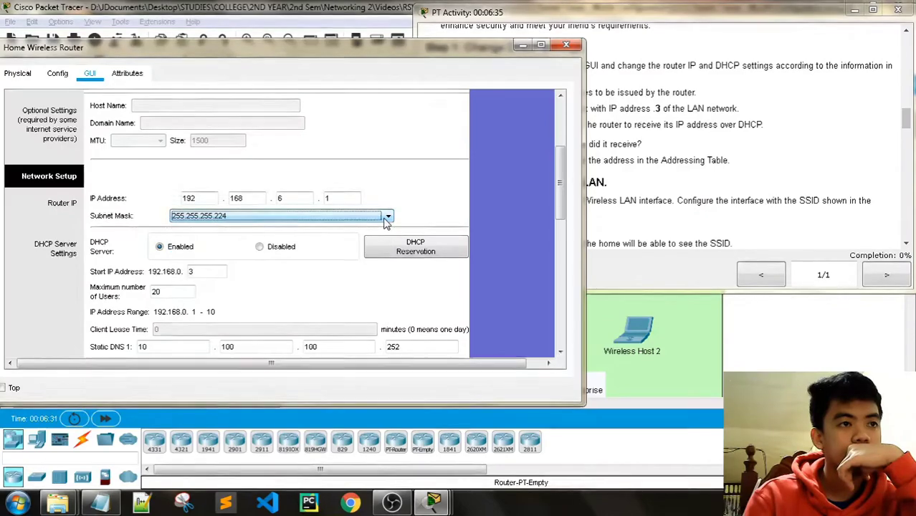
pyautogui.scroll(3, 563, 194)
pyautogui.scroll(2, 563, 192)
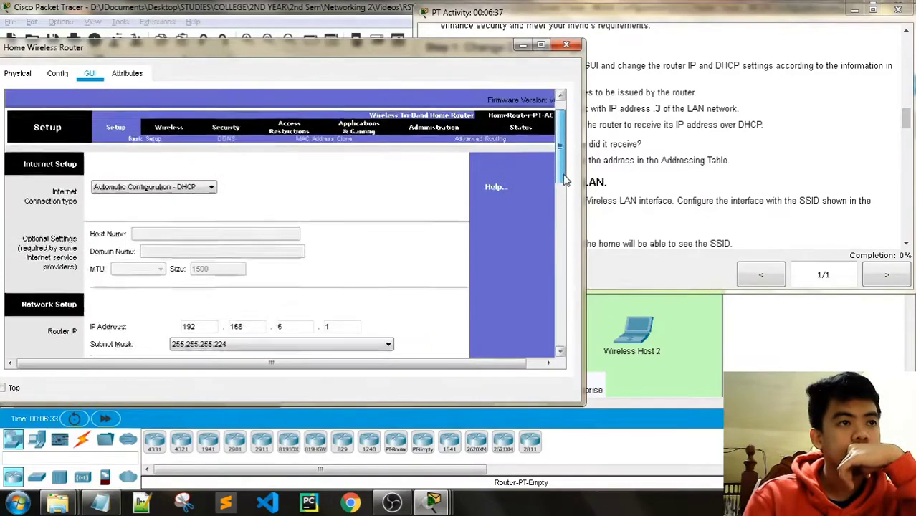
pyautogui.moveTo(563, 164); pyautogui.dragTo(538, 364)
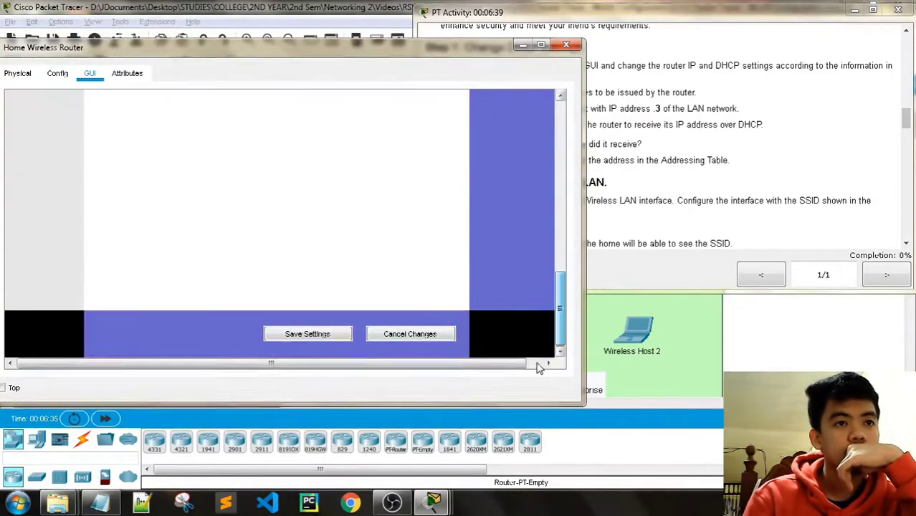
pyautogui.click(341, 334)
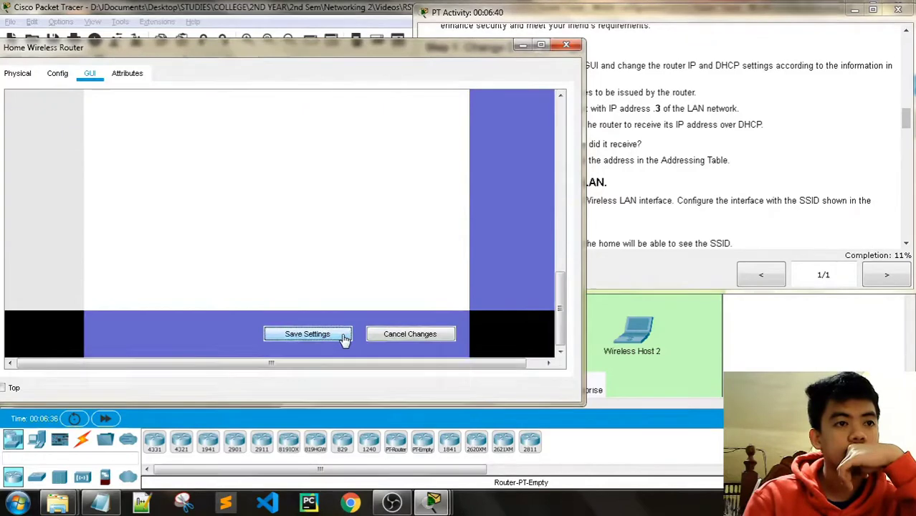
# Confirm completion reached 13% and scroll the router page back up.
pyautogui.click(769, 25)
pyautogui.scroll(-2, 691, 158)
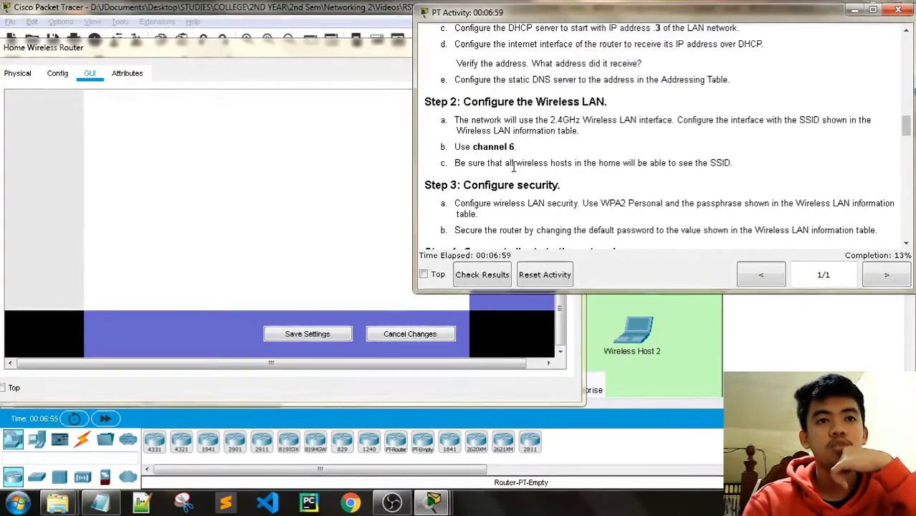
pyautogui.click(292, 52)
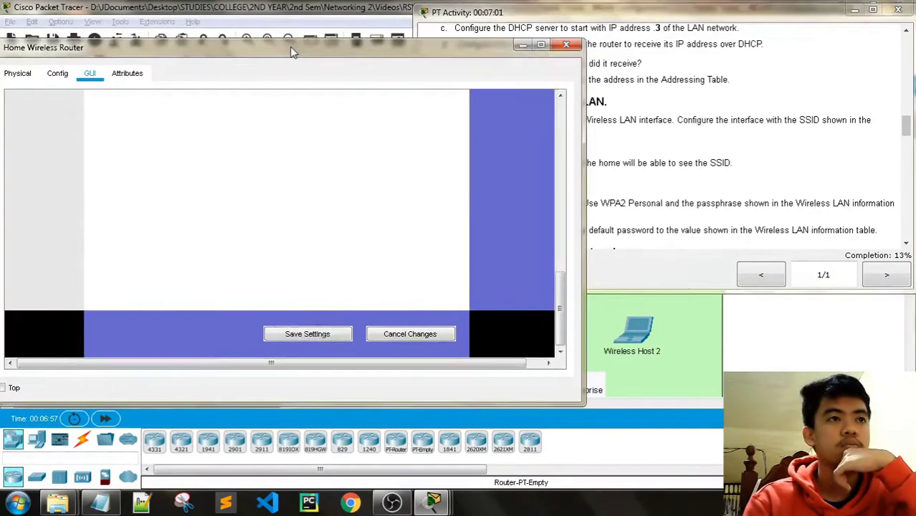
pyautogui.moveTo(561, 312)
pyautogui.mouseDown()
pyautogui.moveTo(554, 125)
pyautogui.moveTo(553, 321)
pyautogui.mouseUp()
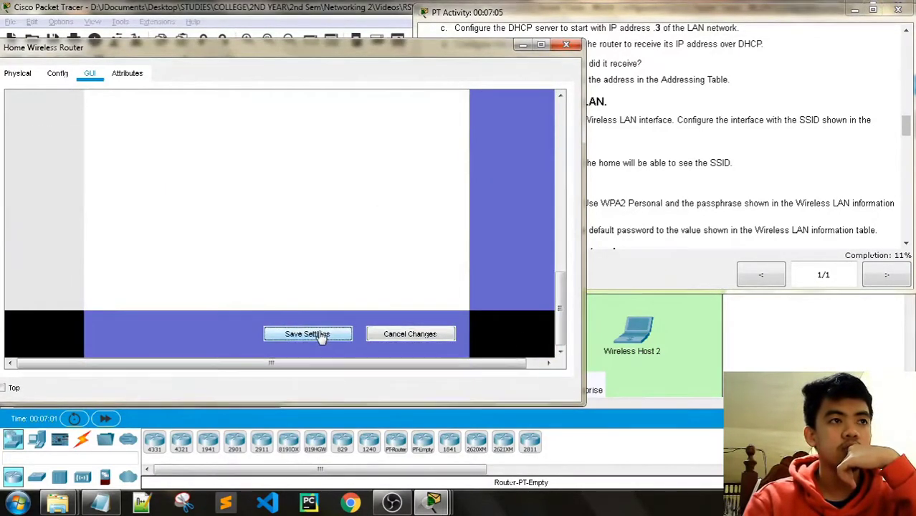
pyautogui.moveTo(561, 308); pyautogui.dragTo(575, 138)
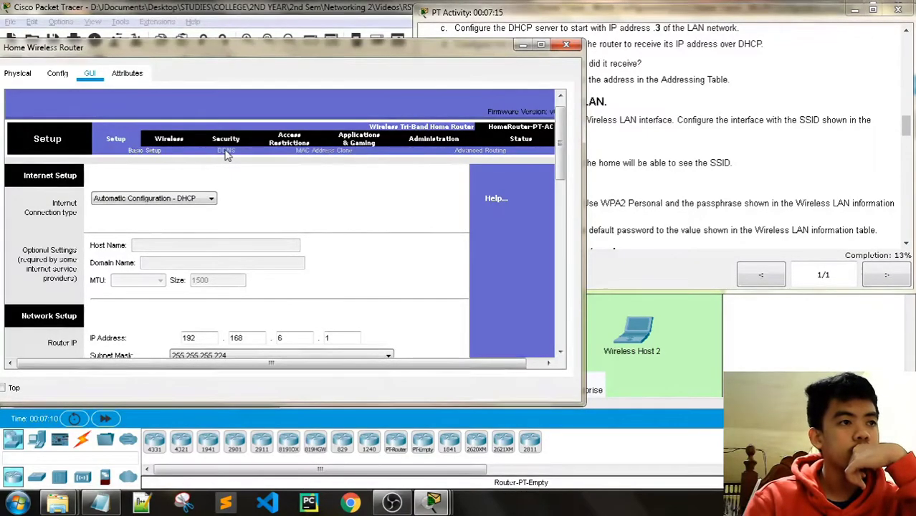
# Go to the router's Wireless > Basic Wireless Settings page.
pyautogui.scroll(-1, 63, 262)
pyautogui.scroll(-3, 63, 261)
pyautogui.scroll(5, 200, 163)
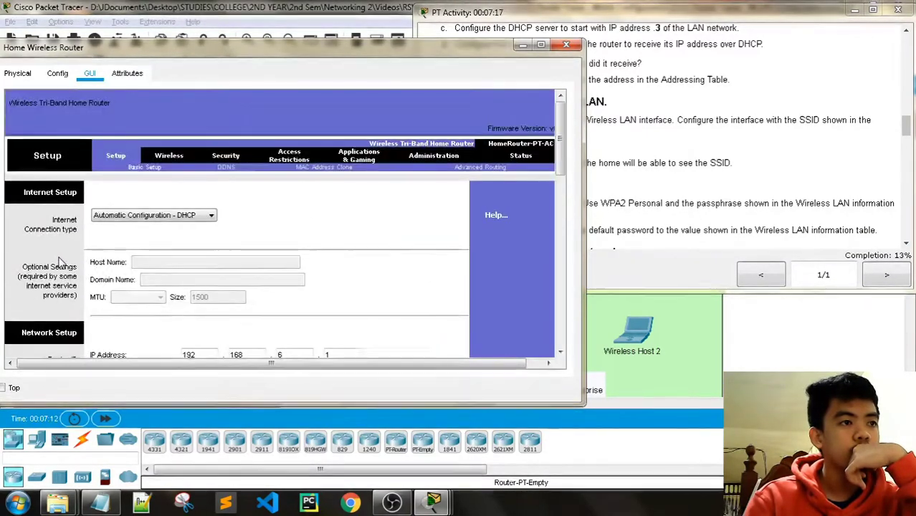
pyautogui.click(221, 157)
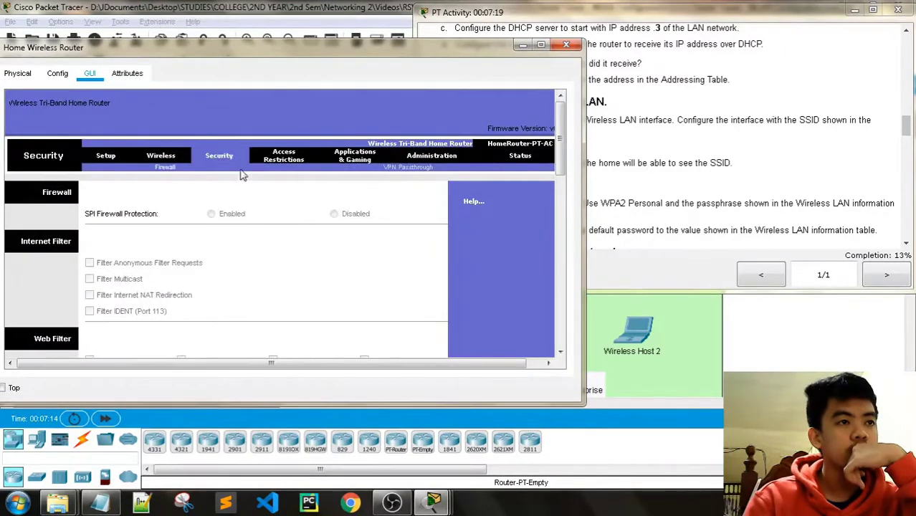
pyautogui.scroll(-2, 178, 229)
pyautogui.scroll(2, 179, 201)
pyautogui.click(175, 159)
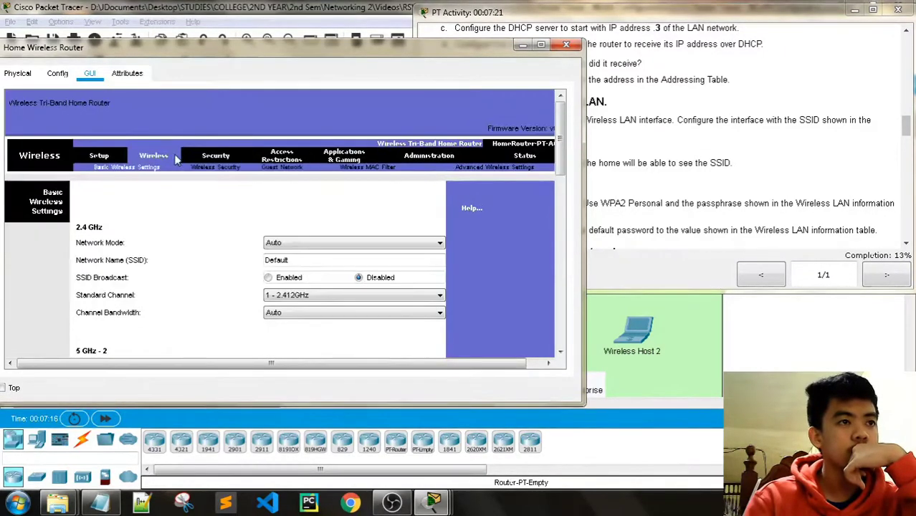
# Check HomeSSID in the instructions' WLAN table and set SSID Broadcast to Enabled.
pyautogui.click(654, 25)
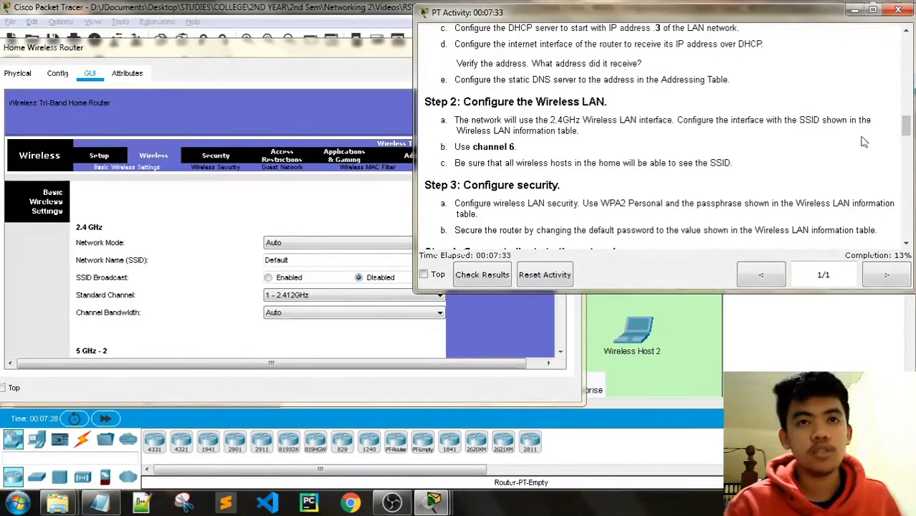
pyautogui.moveTo(906, 128); pyautogui.dragTo(906, 81)
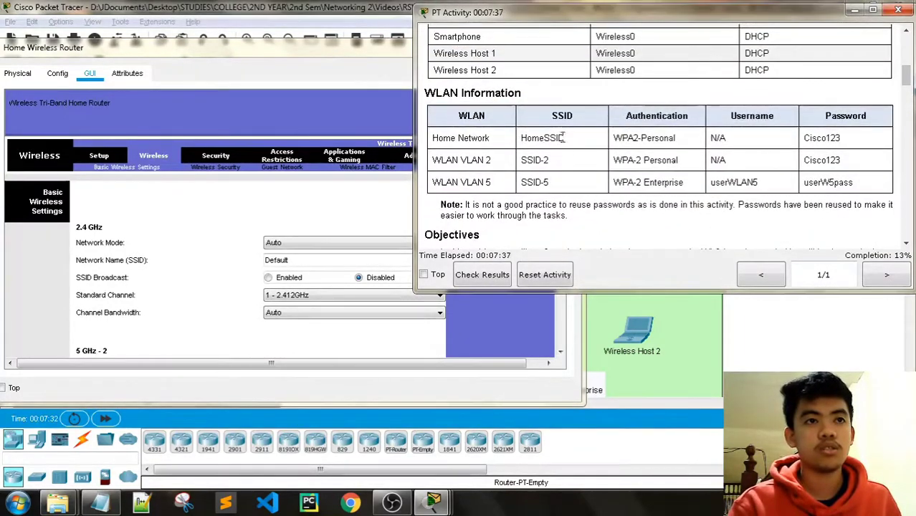
pyautogui.moveTo(562, 137); pyautogui.dragTo(521, 137)
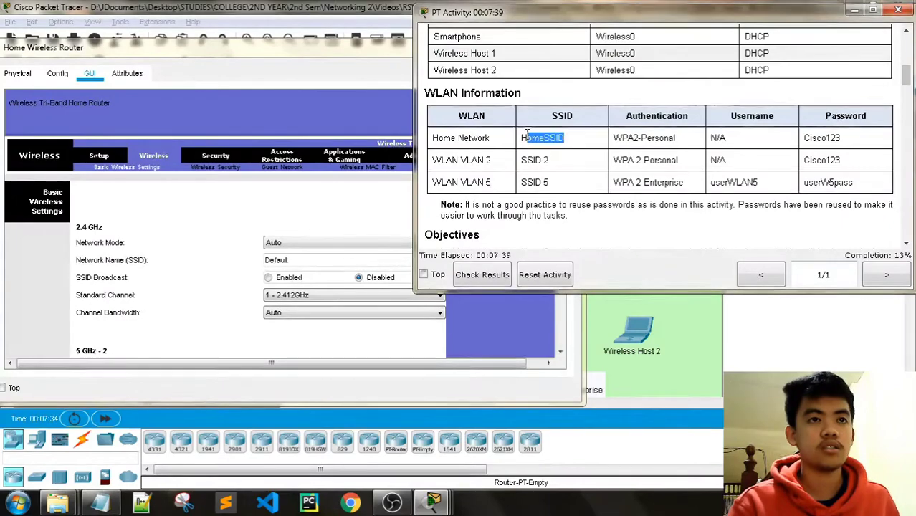
pyautogui.click(310, 260)
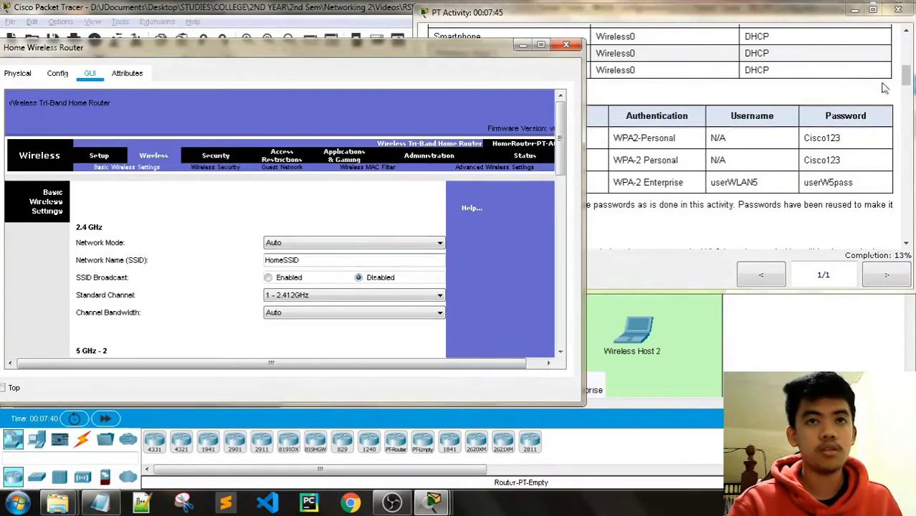
pyautogui.moveTo(907, 78); pyautogui.dragTo(907, 128)
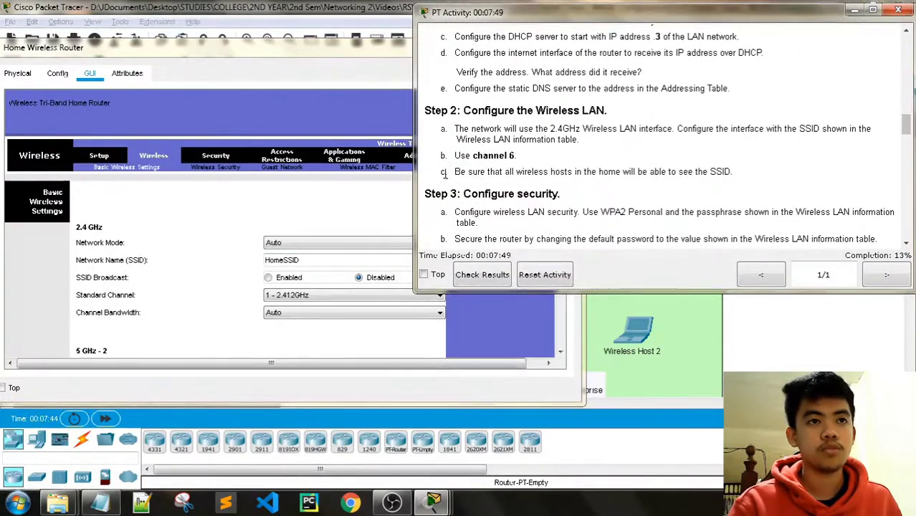
pyautogui.click(268, 277)
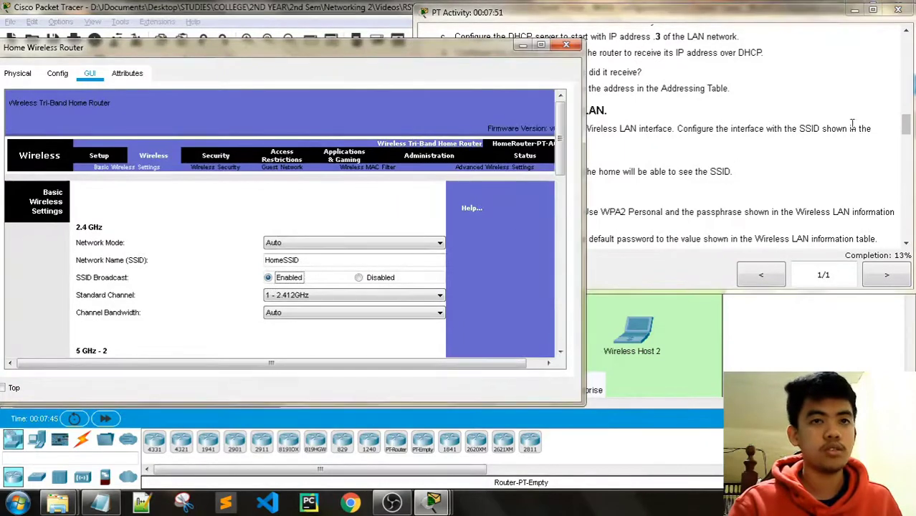
# Set the 2.4 GHz Standard Channel to 6 - 2.437GHz.
pyautogui.click(907, 131)
pyautogui.click(372, 295)
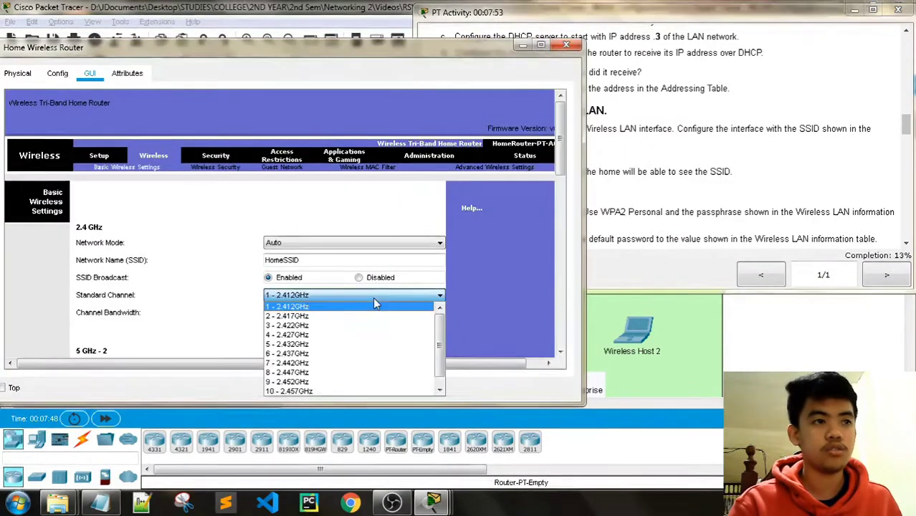
pyautogui.click(307, 354)
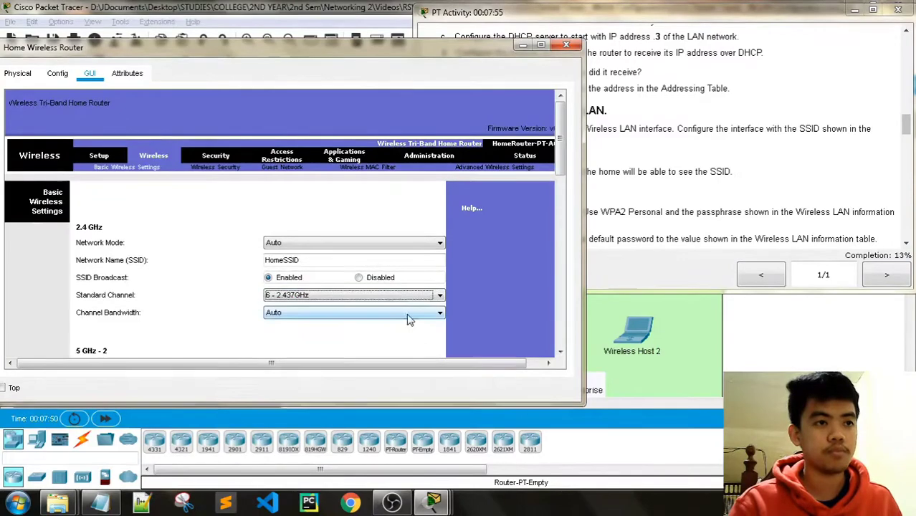
# Save the basic wireless settings, bringing completion to 17%.
pyautogui.click(704, 179)
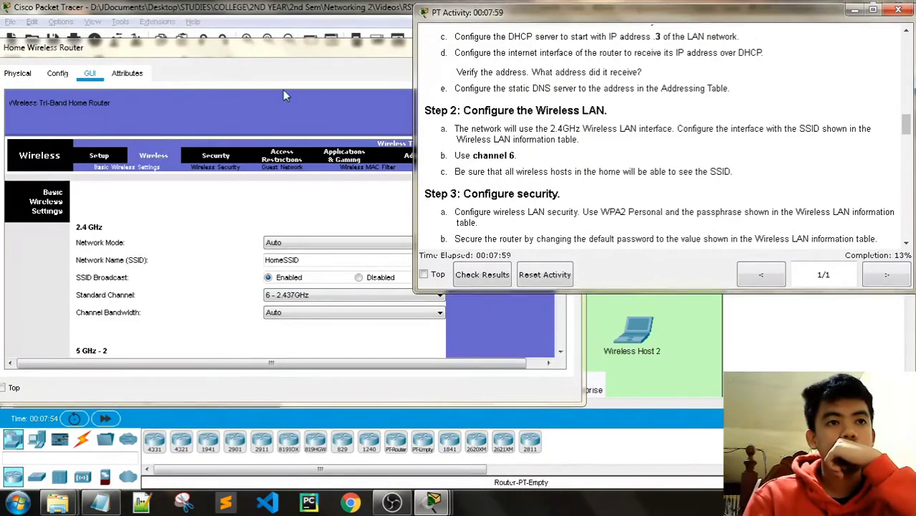
pyautogui.click(258, 93)
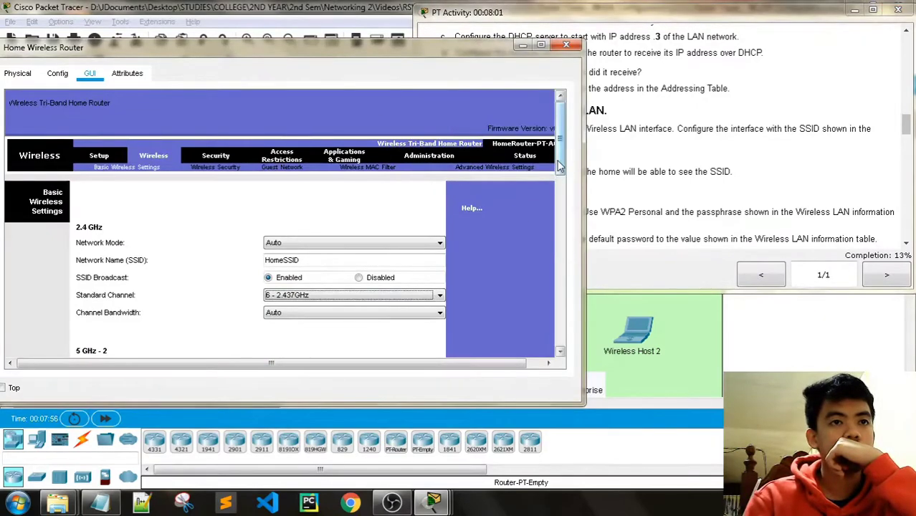
pyautogui.moveTo(560, 166); pyautogui.dragTo(565, 319)
pyautogui.click(262, 338)
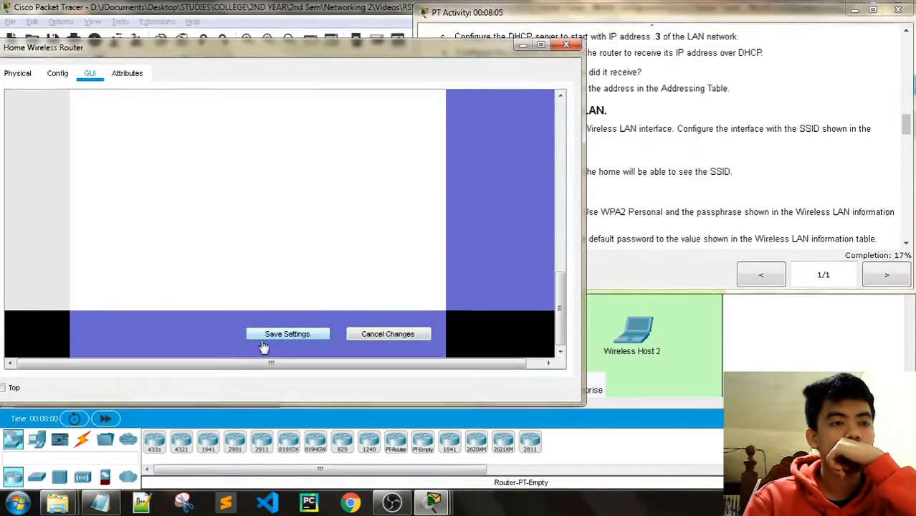
pyautogui.click(660, 44)
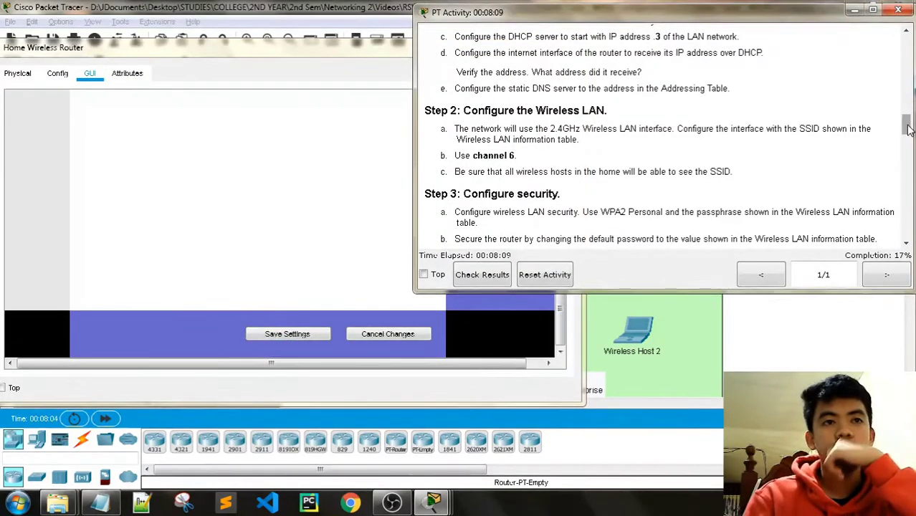
pyautogui.scroll(-5, 528, 143)
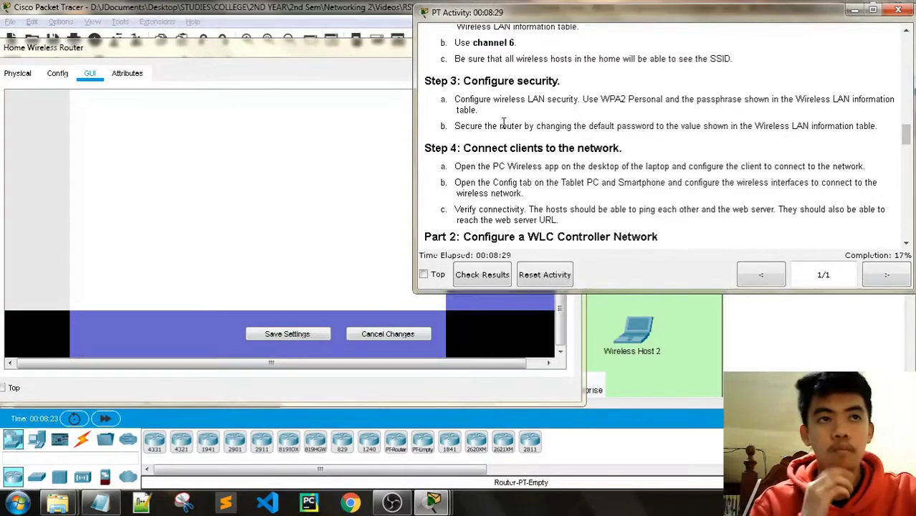
# Open the router's Wireless Security page and set 2.4 GHz Security Mode to WPA2 Personal.
pyautogui.click(304, 47)
pyautogui.moveTo(560, 300); pyautogui.dragTo(559, 108)
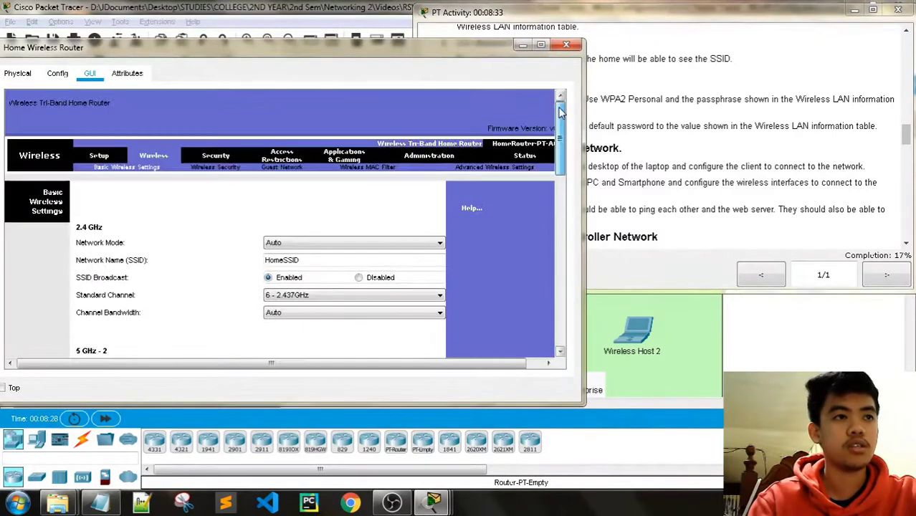
pyautogui.click(228, 168)
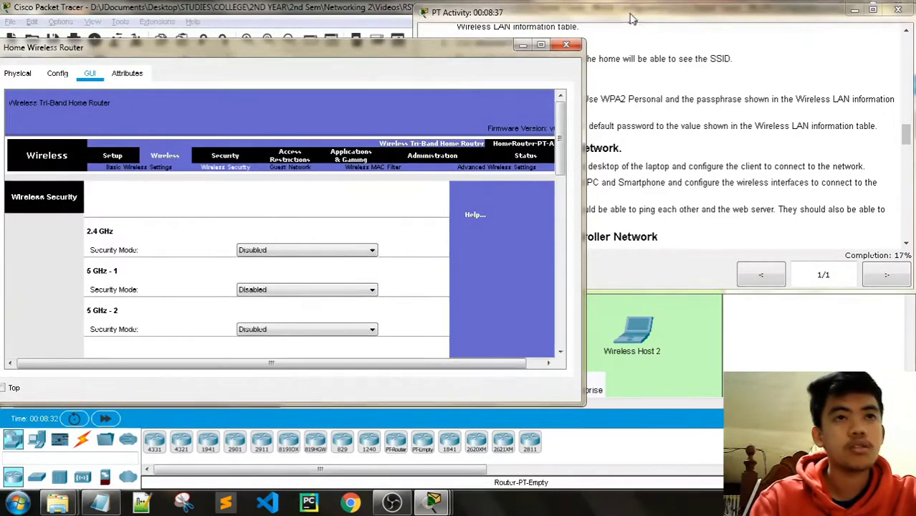
pyautogui.click(599, 77)
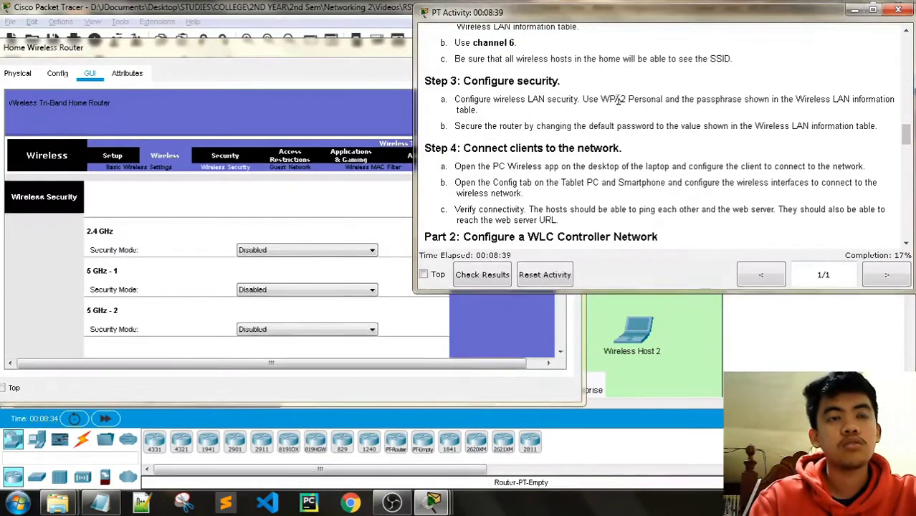
pyautogui.click(322, 56)
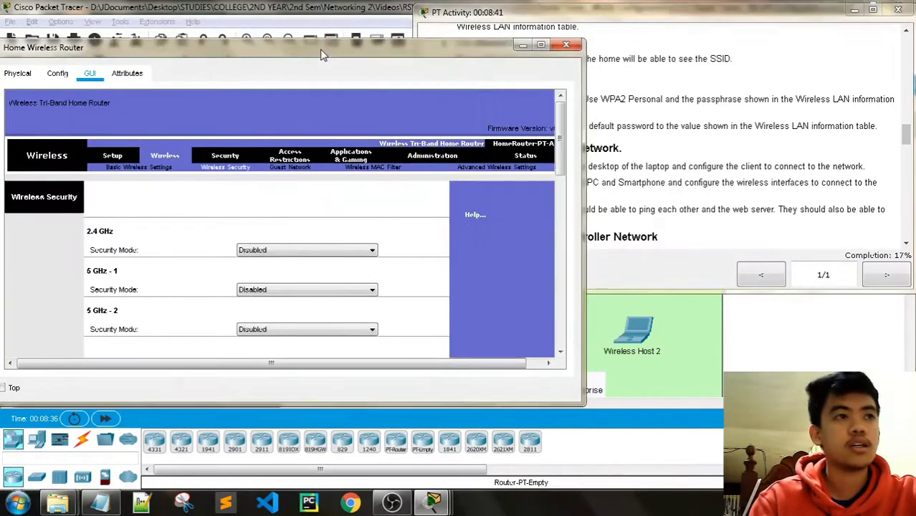
pyautogui.click(349, 253)
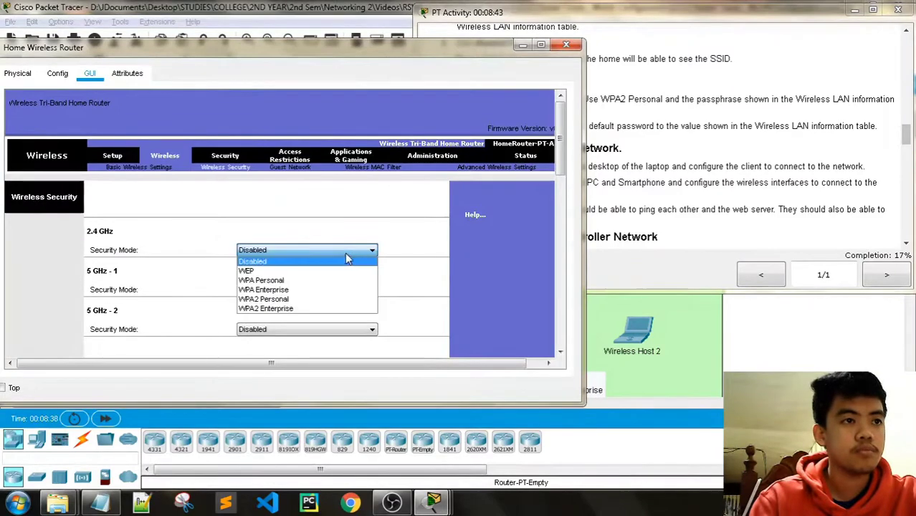
pyautogui.click(317, 299)
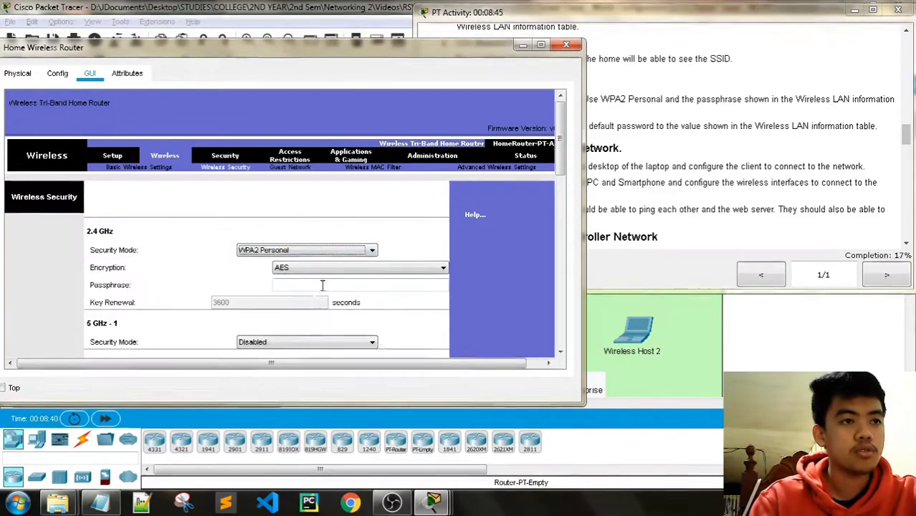
# Copy the Home Network passphrase from the WLAN table into the Passphrase field.
pyautogui.click(607, 172)
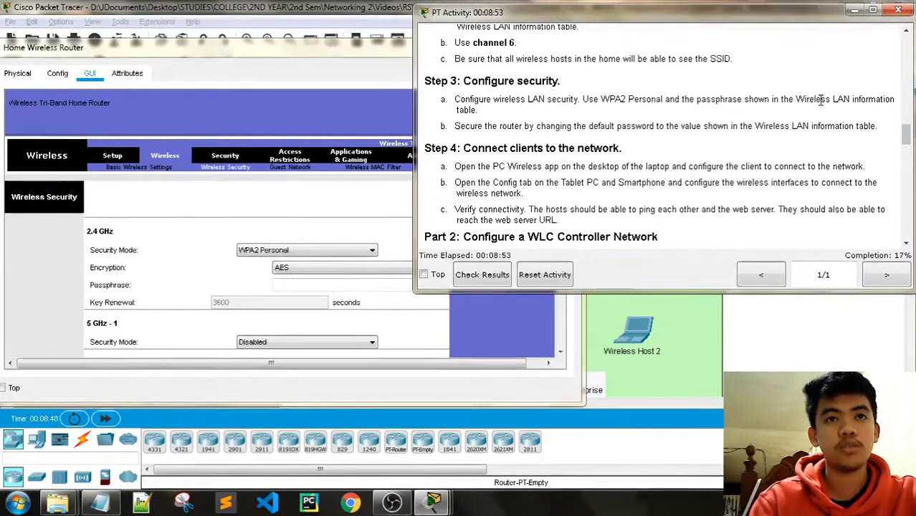
pyautogui.moveTo(907, 136); pyautogui.dragTo(875, 88)
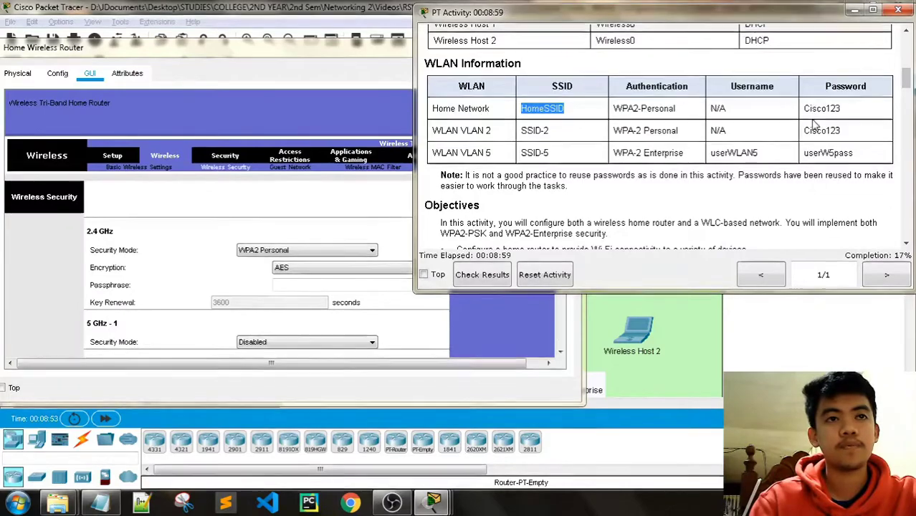
pyautogui.scroll(1, 814, 122)
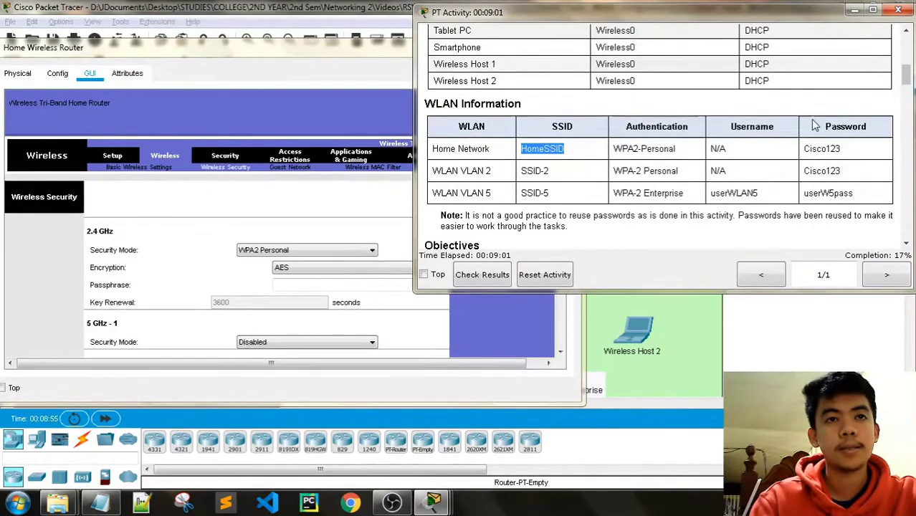
pyautogui.moveTo(906, 72); pyautogui.dragTo(863, 87)
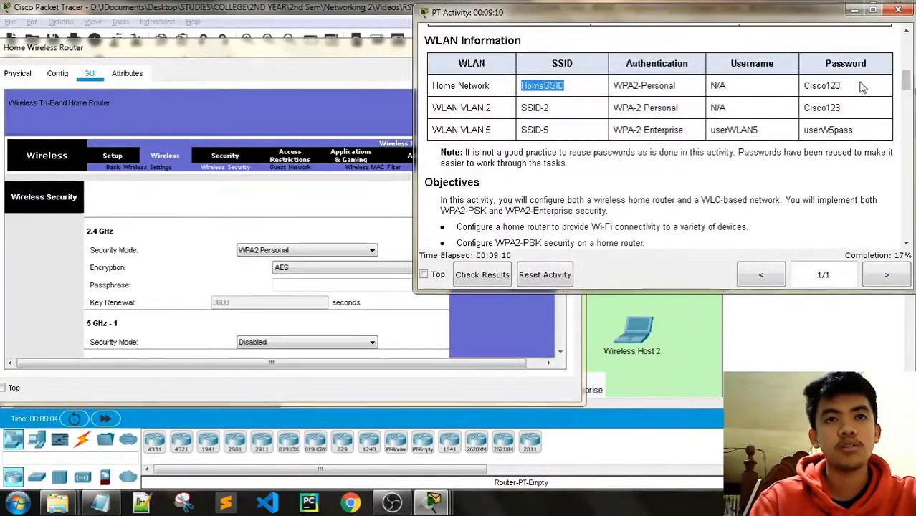
pyautogui.click(201, 60)
pyautogui.scroll(-1, 478, 267)
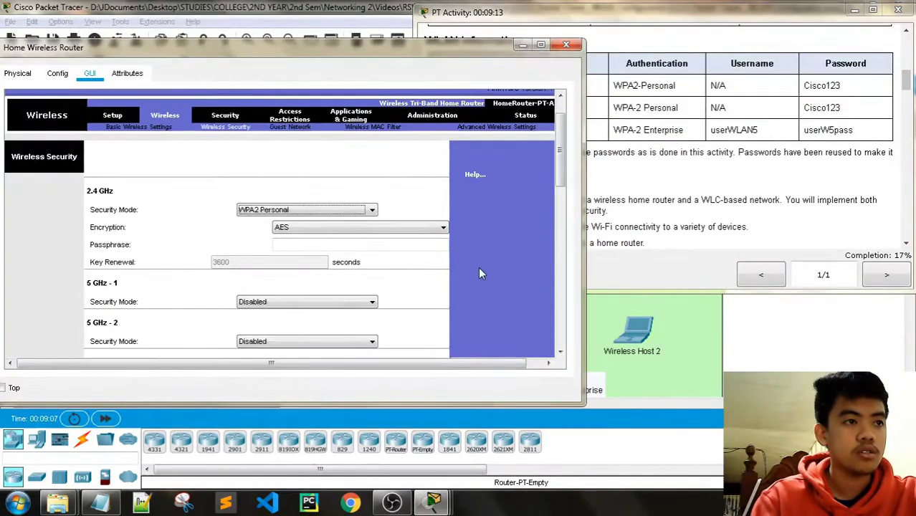
pyautogui.scroll(-1, 466, 265)
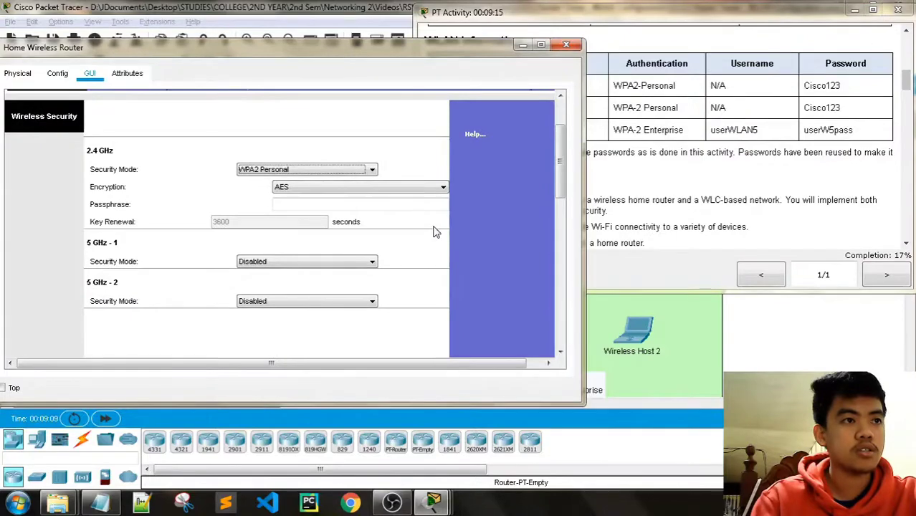
pyautogui.click(836, 85)
pyautogui.doubleClick(837, 84)
pyautogui.hotkey('ctrl', 'c')
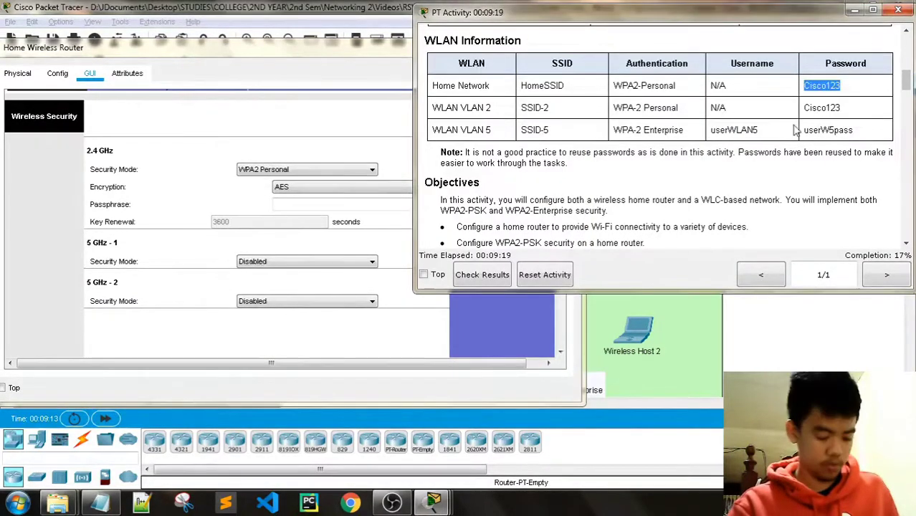
pyautogui.click(322, 204)
pyautogui.hotkey('ctrl', 'v')
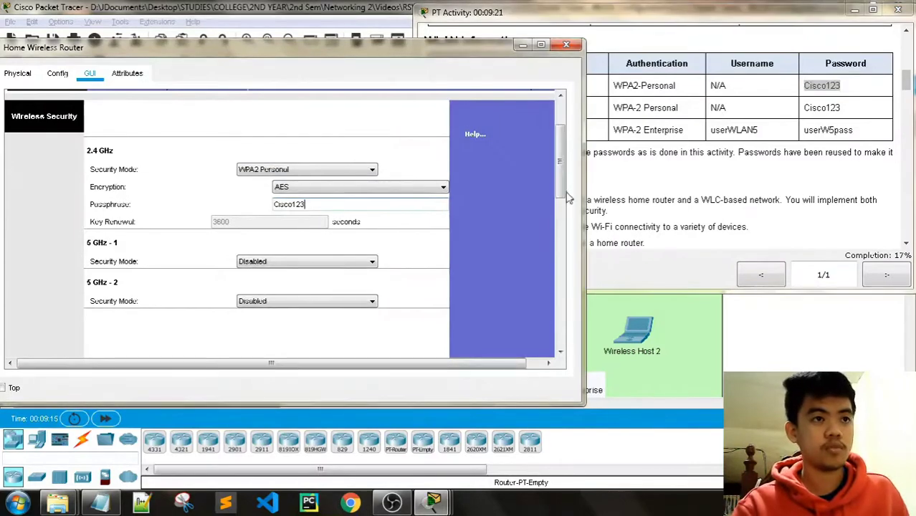
# Review the remaining instructions and return to the router's security settings.
pyautogui.scroll(-5, 832, 149)
pyautogui.click(647, 19)
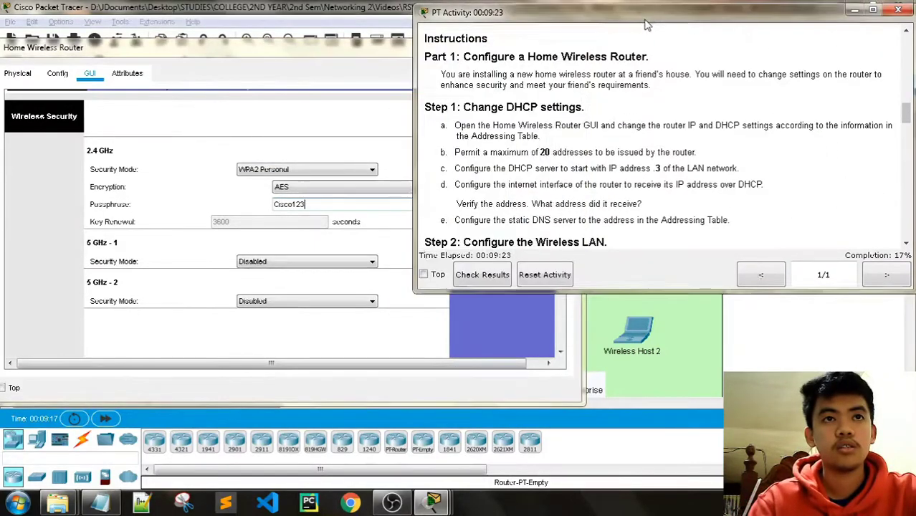
pyautogui.scroll(-1, 725, 144)
pyautogui.scroll(-3, 725, 144)
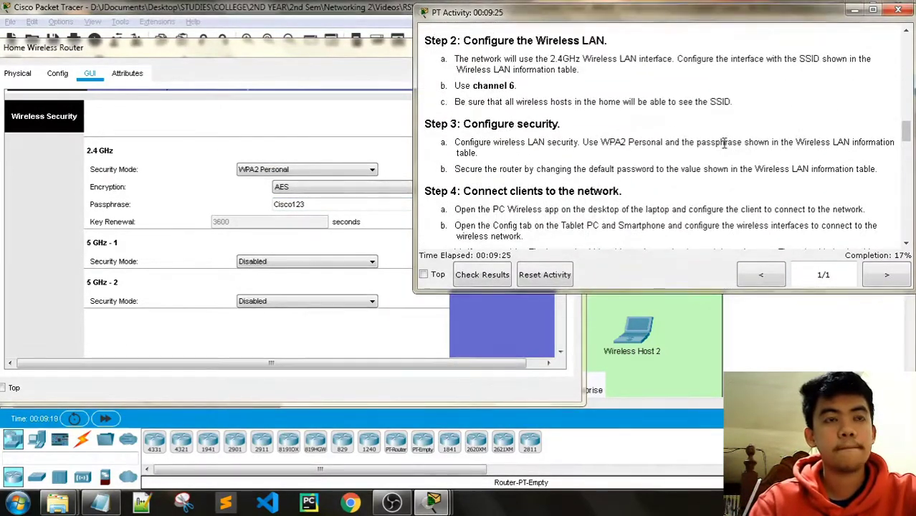
pyautogui.scroll(-1, 724, 144)
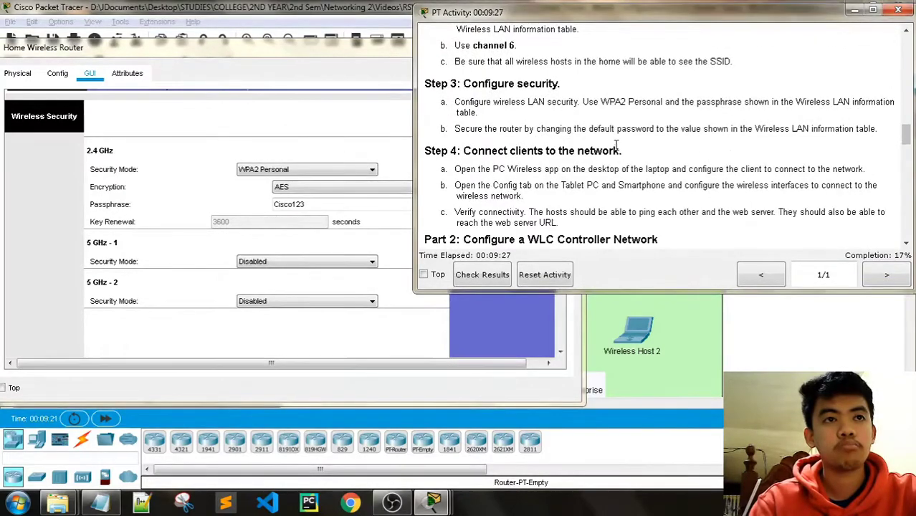
pyautogui.click(287, 94)
pyautogui.moveTo(561, 159); pyautogui.dragTo(564, 313)
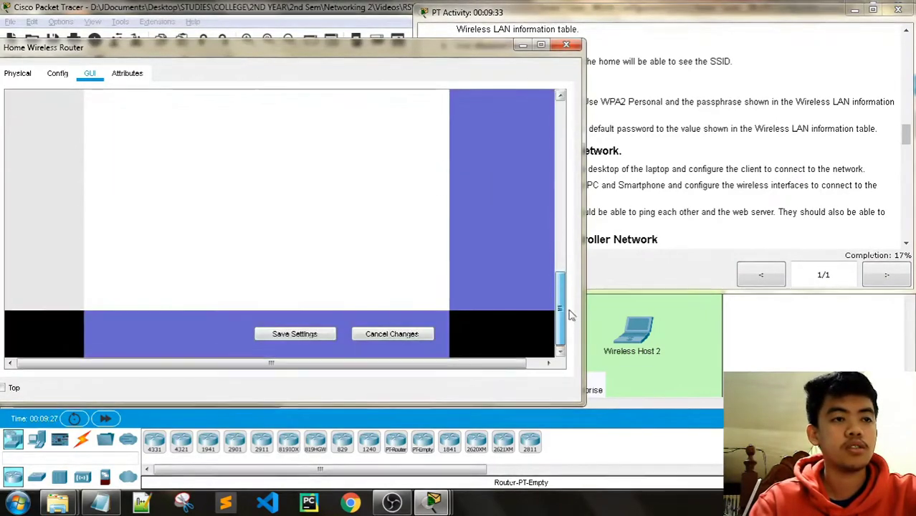
pyautogui.click(317, 337)
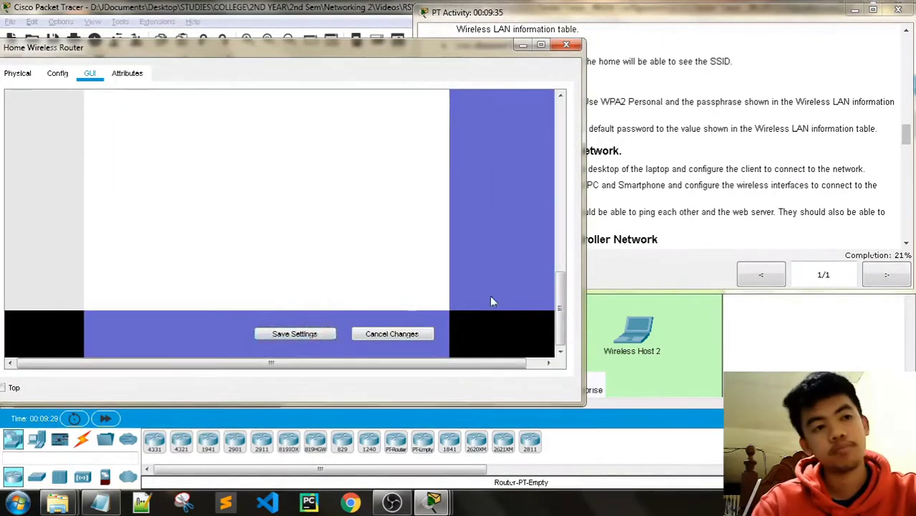
pyautogui.moveTo(562, 299); pyautogui.dragTo(563, 256)
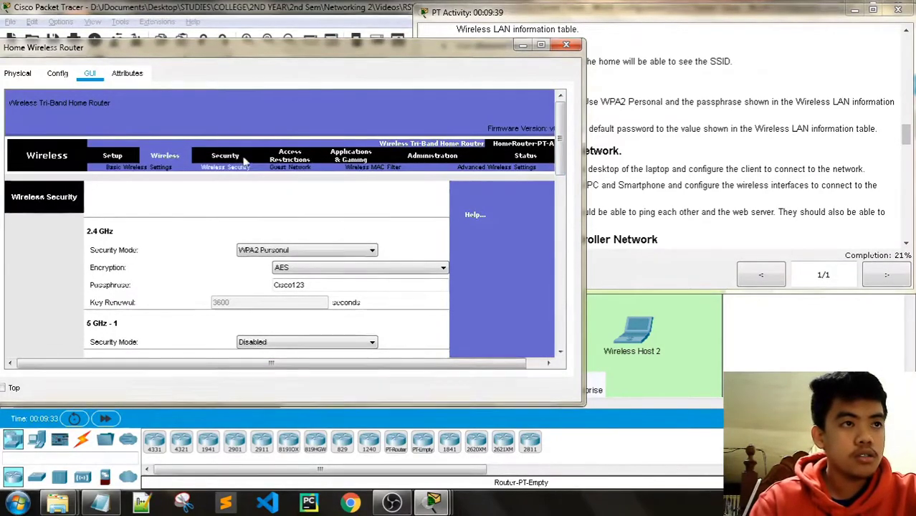
pyautogui.click(659, 22)
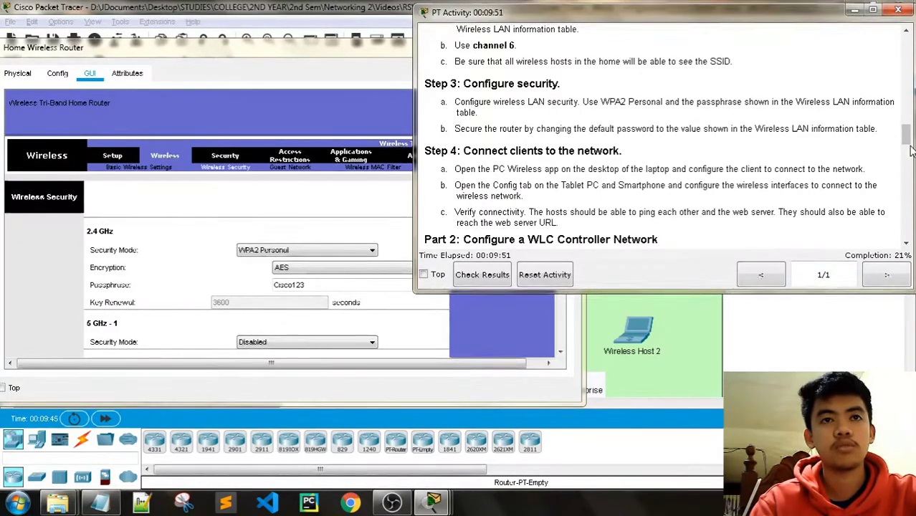
pyautogui.moveTo(909, 147); pyautogui.dragTo(907, 90)
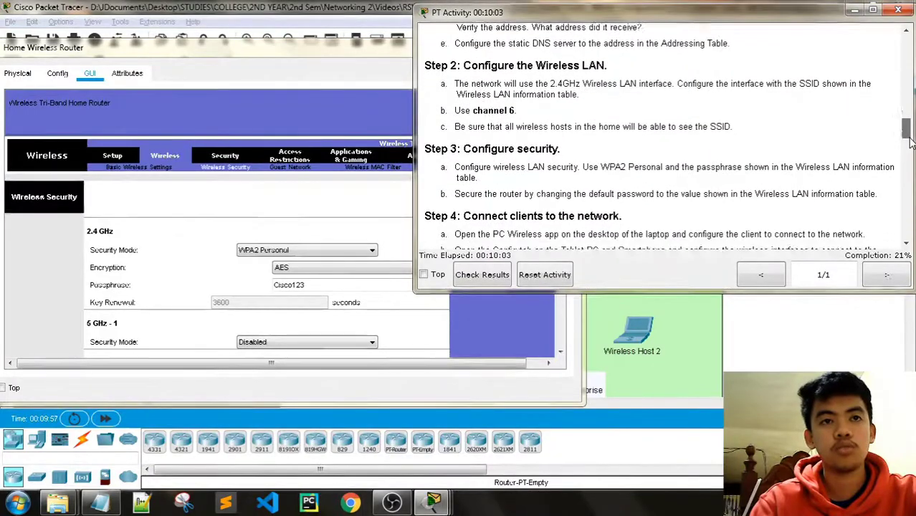
pyautogui.moveTo(907, 139); pyautogui.dragTo(909, 147)
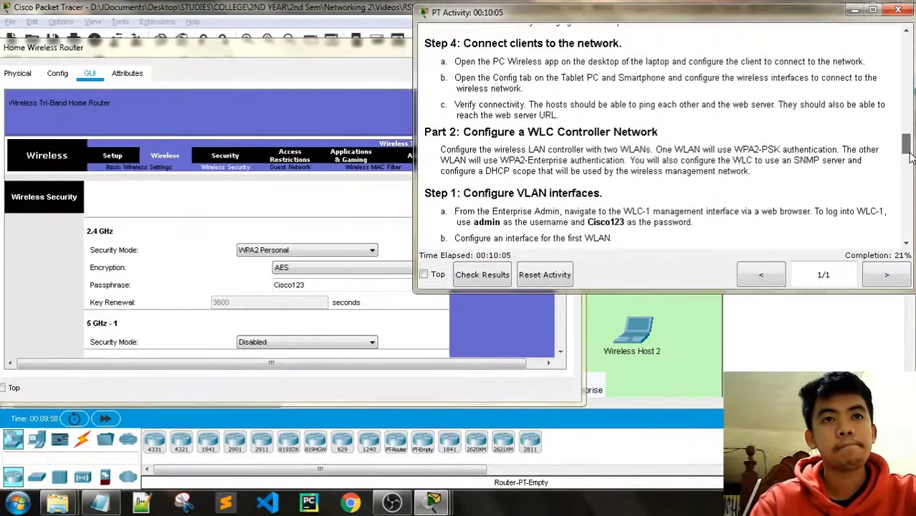
pyautogui.moveTo(909, 152); pyautogui.dragTo(909, 147)
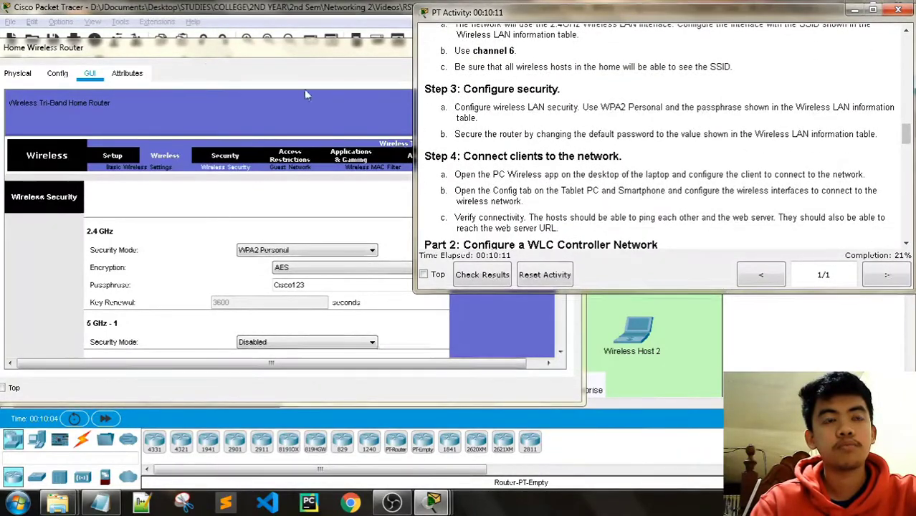
# Browse the router's Firewall page and Wireless subpages: Basic, Security, Guest Network, MAC Filter.
pyautogui.click(201, 59)
pyautogui.click(218, 156)
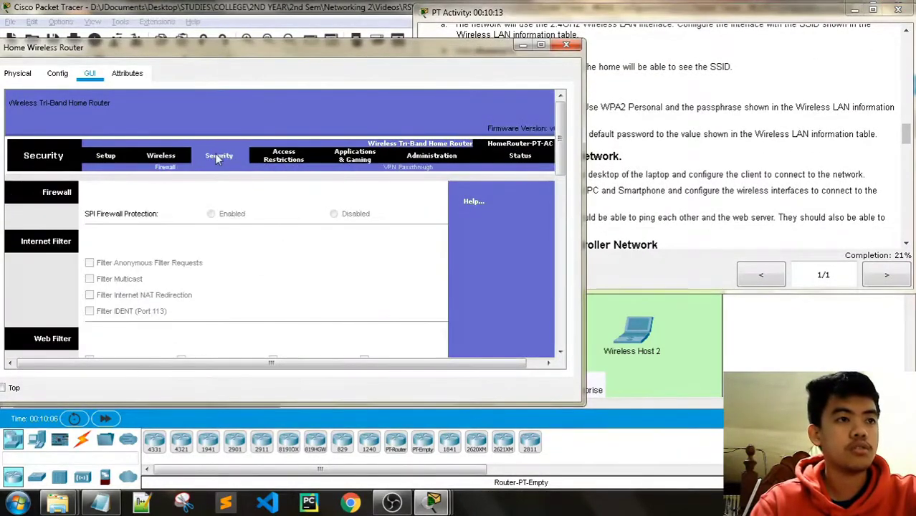
pyautogui.scroll(-3, 242, 172)
pyautogui.scroll(3, 290, 176)
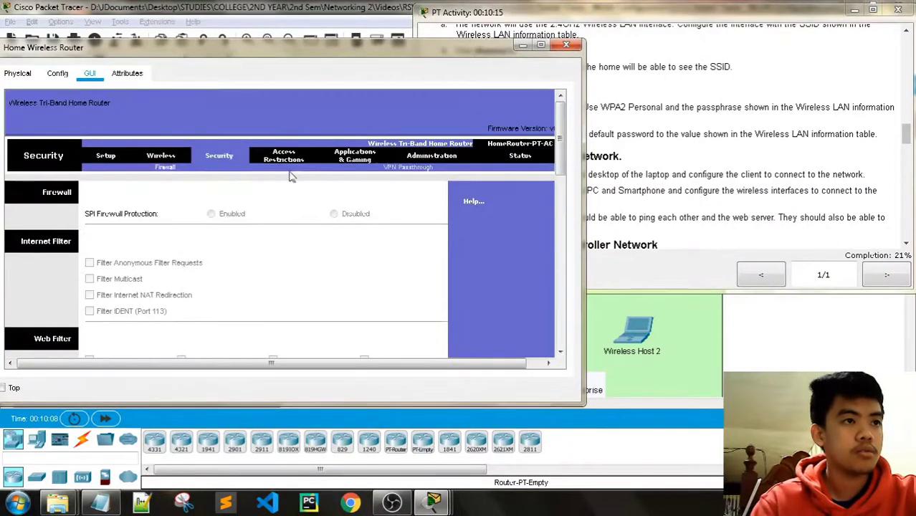
pyautogui.click(161, 156)
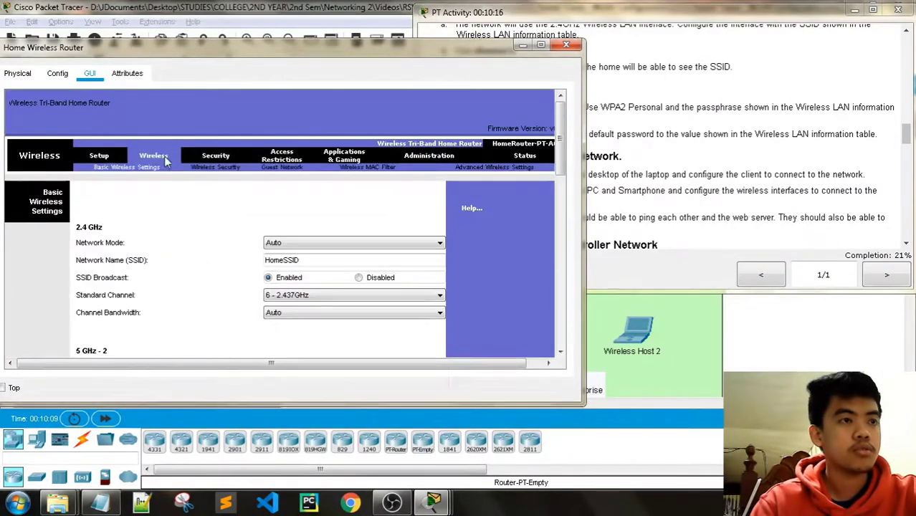
pyautogui.click(223, 169)
pyautogui.click(282, 169)
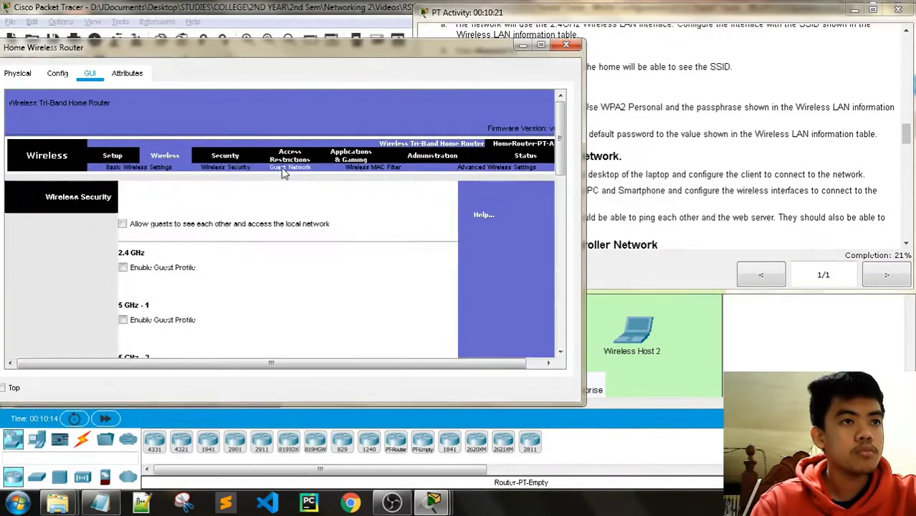
pyautogui.click(372, 169)
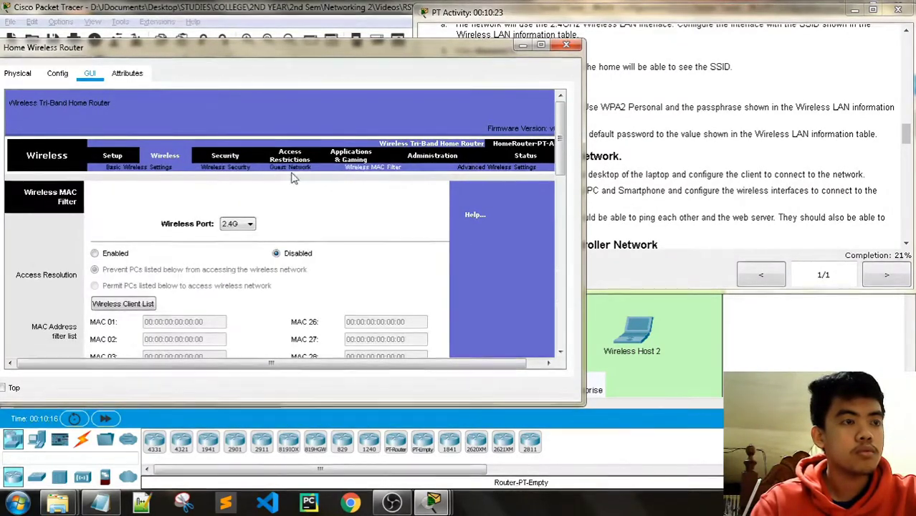
# Return to Basic Setup, then go to the Administration management page.
pyautogui.click(114, 156)
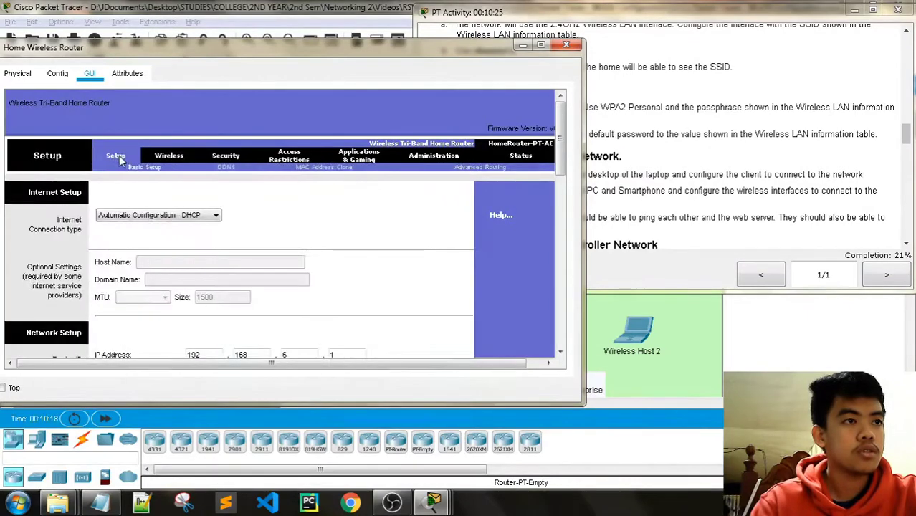
pyautogui.scroll(-5, 286, 205)
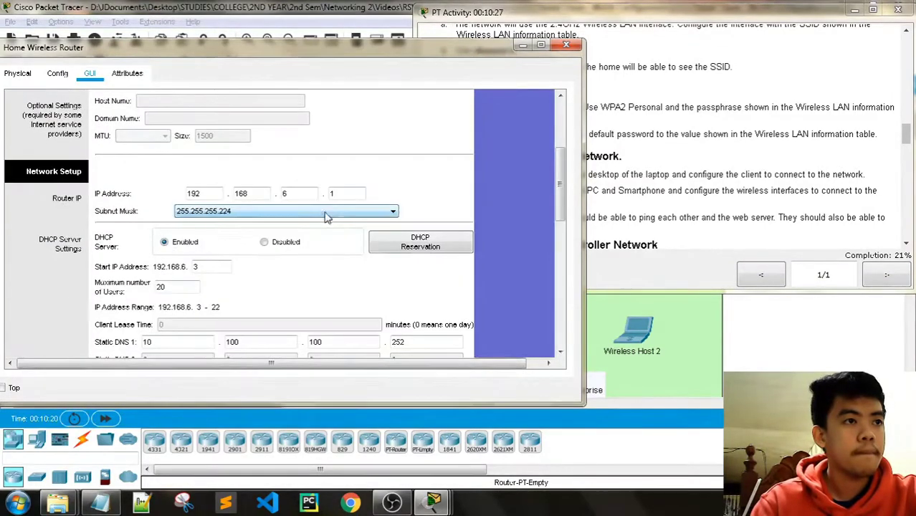
pyautogui.scroll(5, 470, 179)
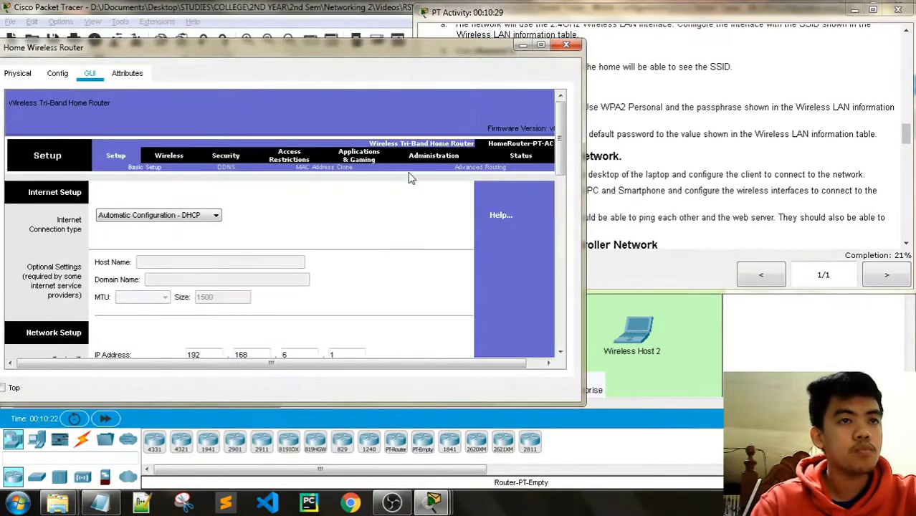
pyautogui.click(430, 156)
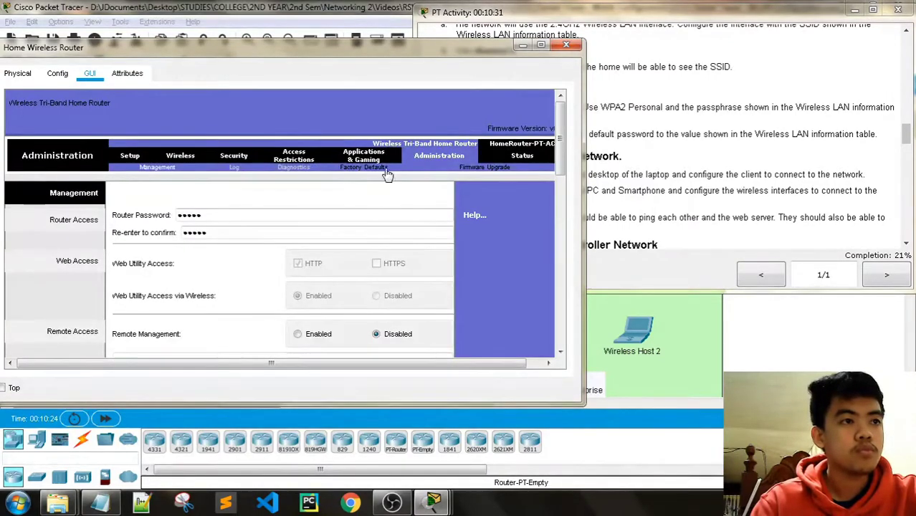
# Find and highlight the instruction about changing the default router password.
pyautogui.click(693, 18)
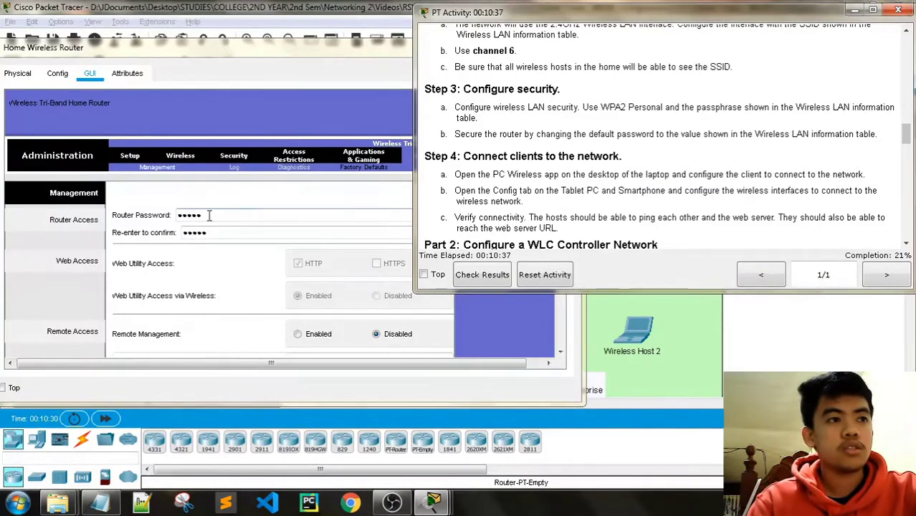
pyautogui.scroll(2, 607, 167)
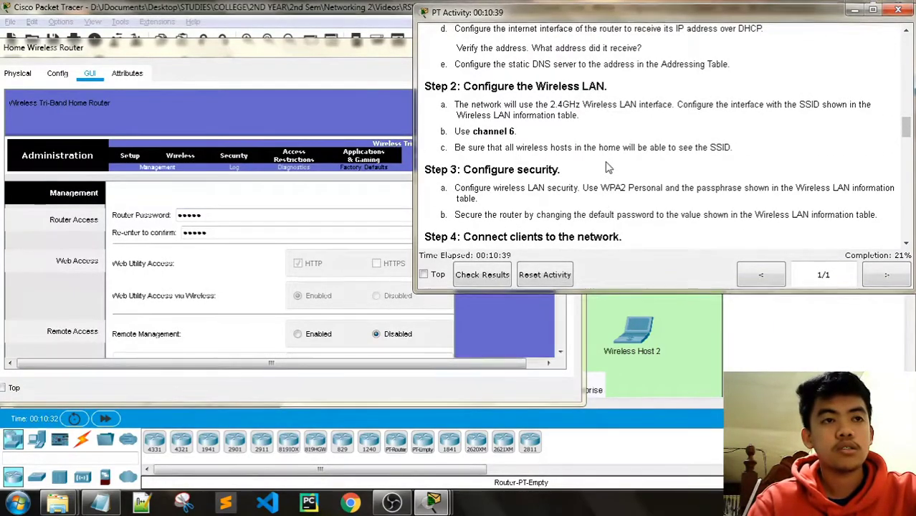
pyautogui.scroll(-3, 608, 167)
pyautogui.scroll(2, 674, 174)
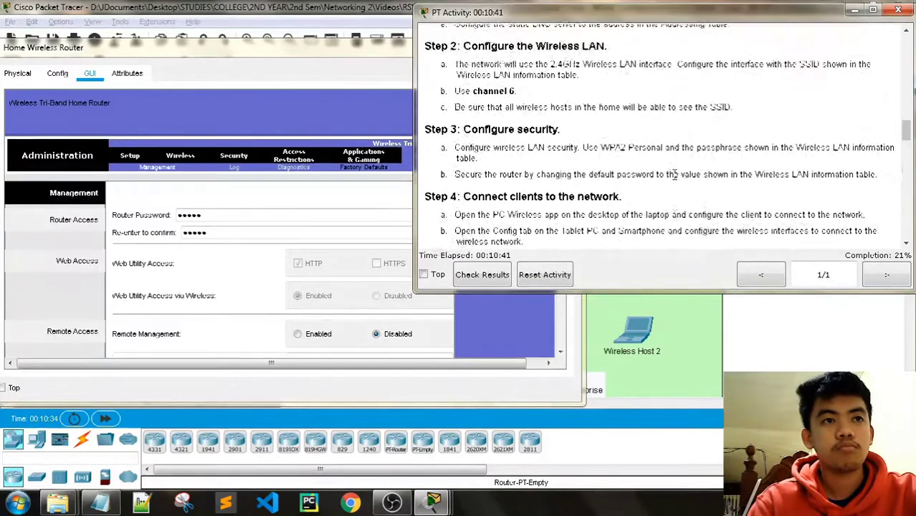
pyautogui.scroll(-1, 652, 185)
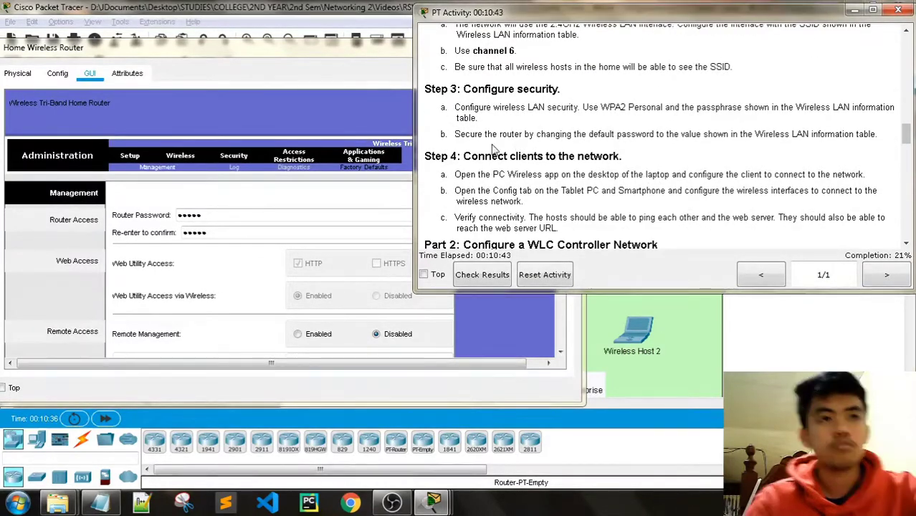
pyautogui.moveTo(546, 134); pyautogui.dragTo(745, 157)
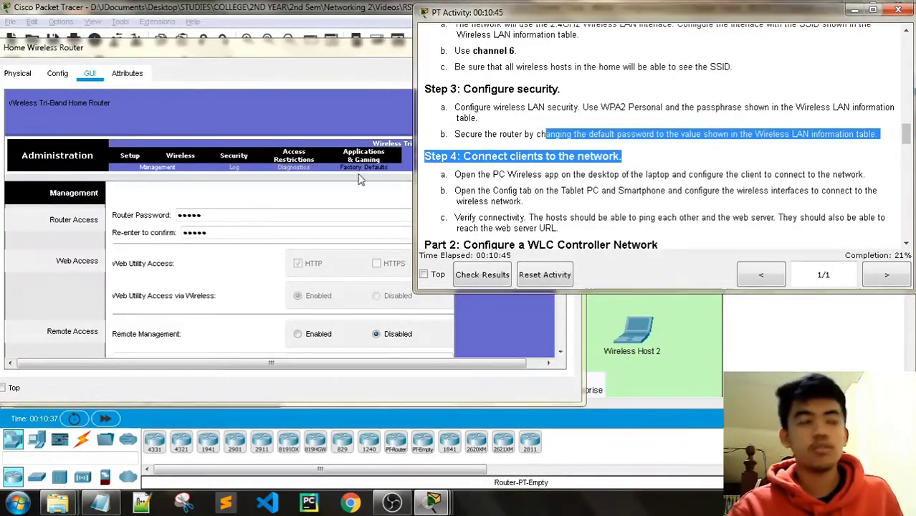
# Enter the new router password in Router Password and the Re-enter field.
pyautogui.click(208, 215)
pyautogui.moveTo(213, 215); pyautogui.dragTo(166, 218)
pyautogui.write('C')
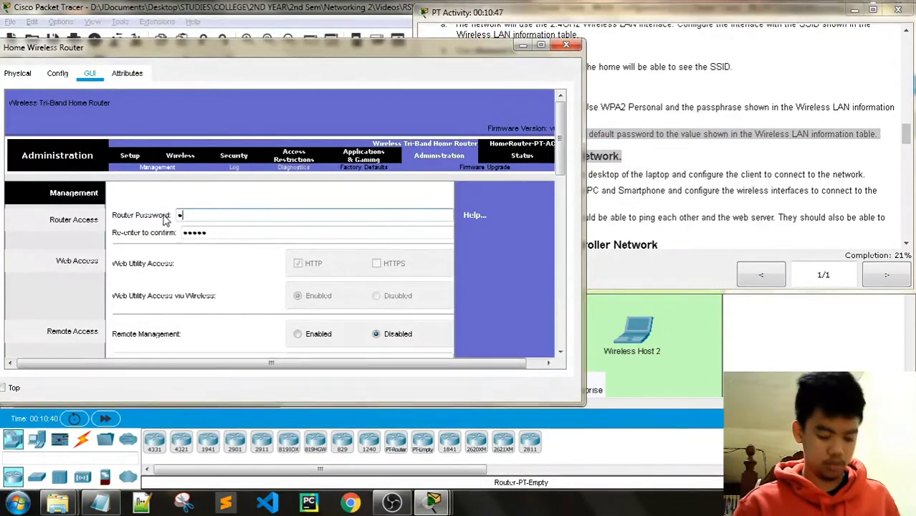
pyautogui.write('isco123')
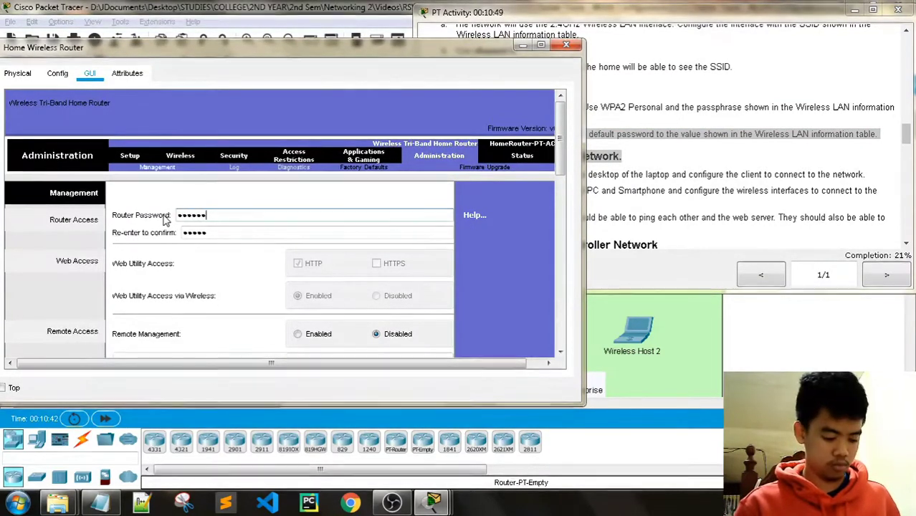
pyautogui.click(223, 229)
pyautogui.moveTo(224, 230); pyautogui.dragTo(127, 237)
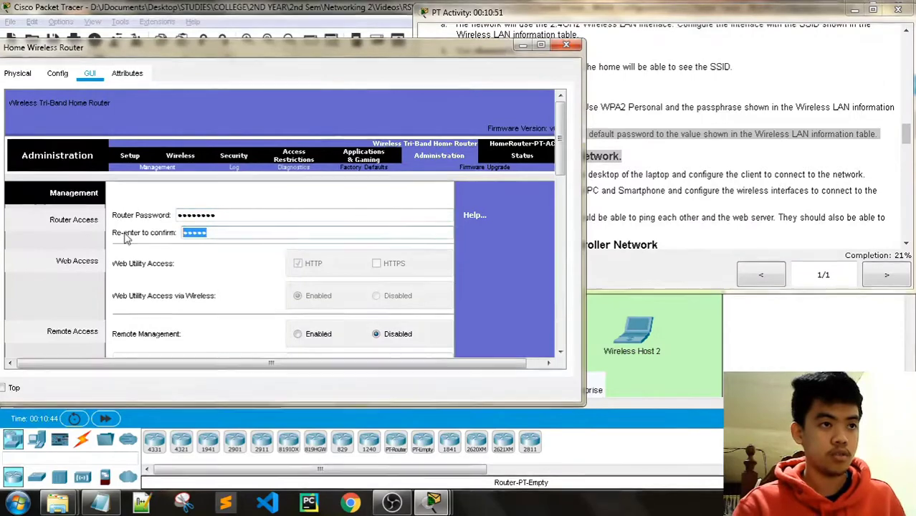
pyautogui.write('Cisco')
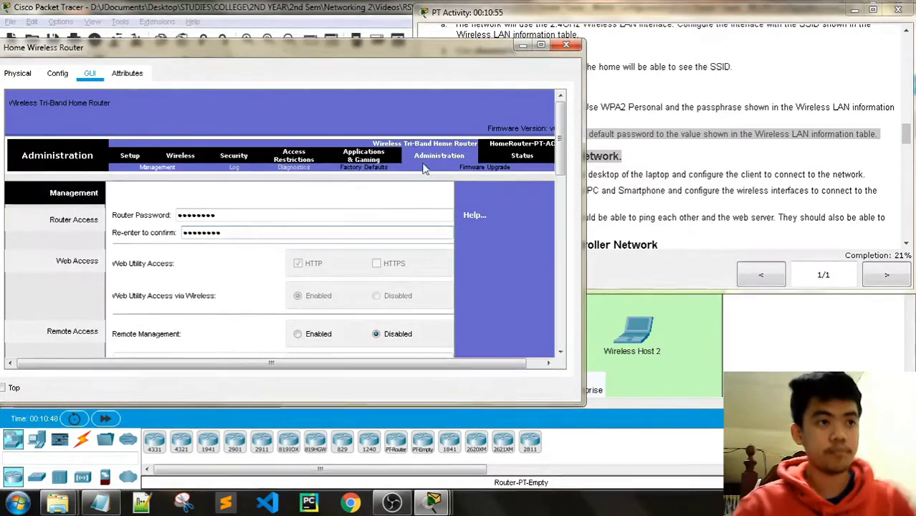
# Save the new router password settings and check progress in the activity instructions.
pyautogui.click(634, 33)
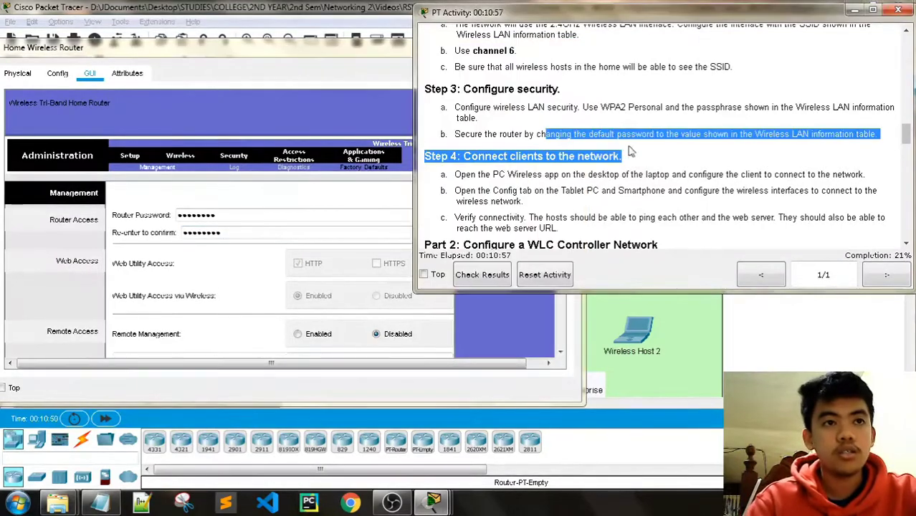
pyautogui.click(442, 172)
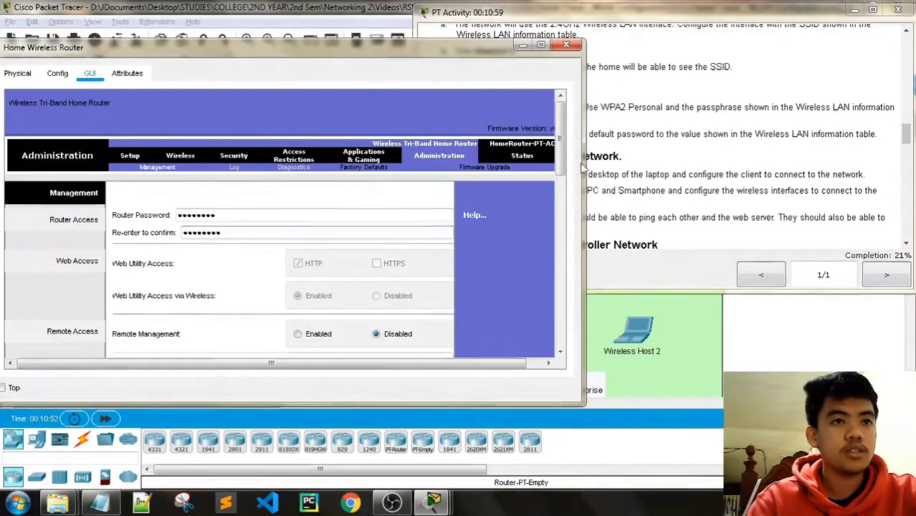
pyautogui.scroll(-10, 285, 287)
pyautogui.click(285, 335)
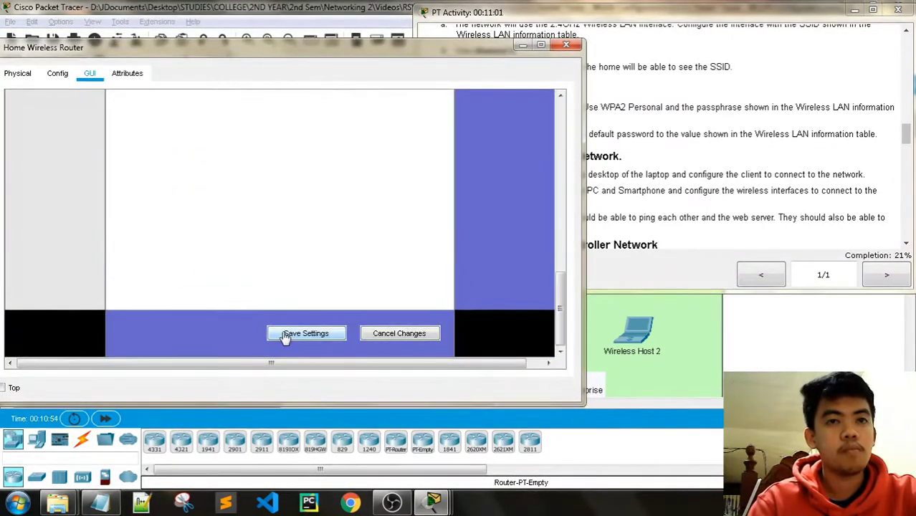
pyautogui.moveTo(560, 298); pyautogui.dragTo(560, 101)
pyautogui.click(641, 9)
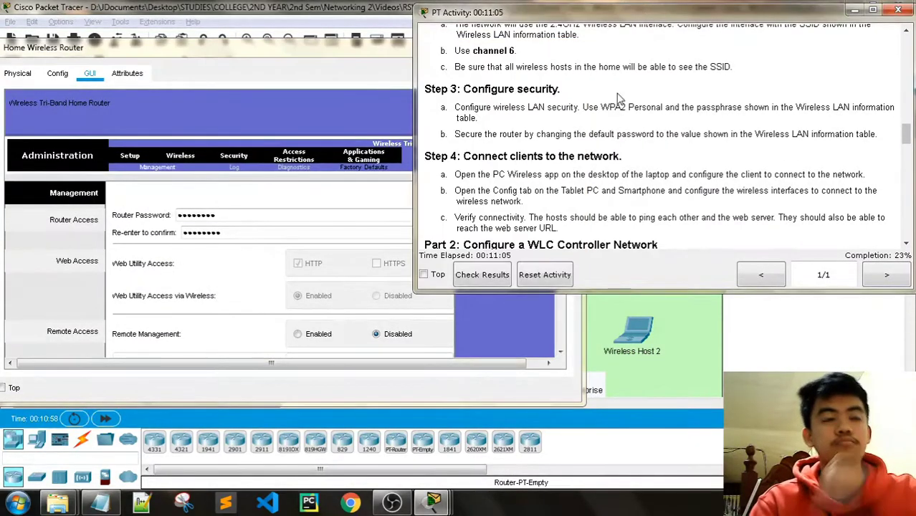
pyautogui.scroll(-1, 604, 152)
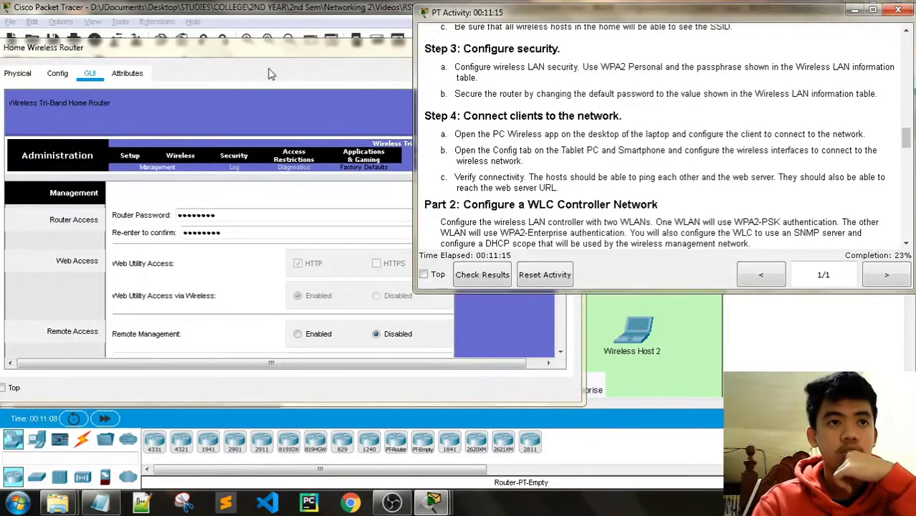
pyautogui.click(247, 57)
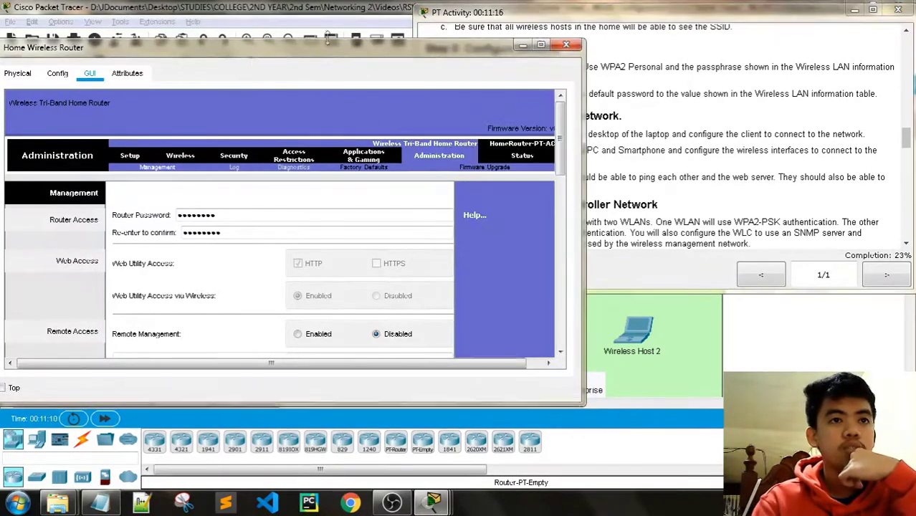
# Close the router window and open the Laptop beside the activity instructions.
pyautogui.click(571, 45)
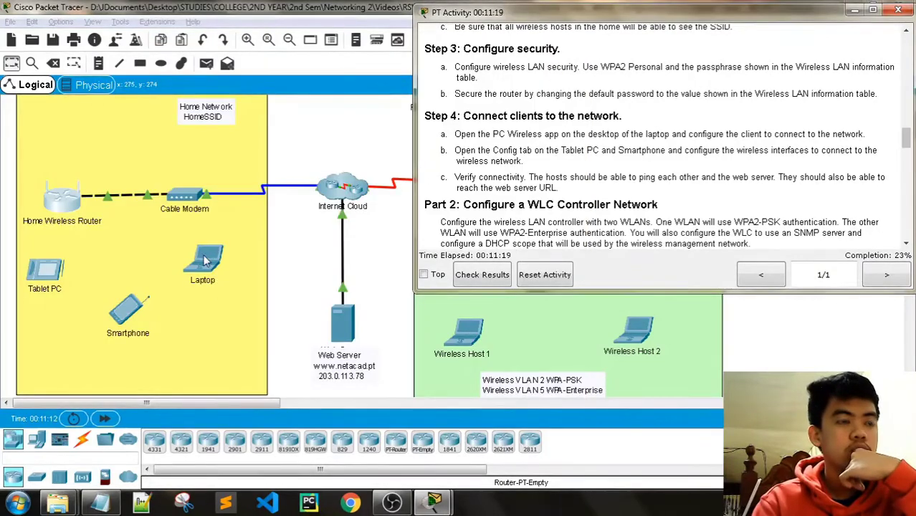
pyautogui.click(206, 261)
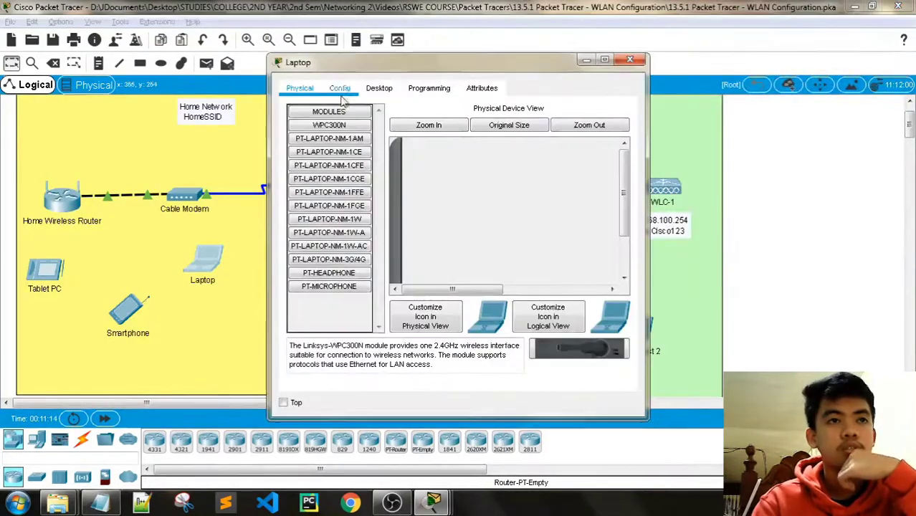
pyautogui.moveTo(359, 63); pyautogui.dragTo(132, 52)
pyautogui.moveTo(434, 504)
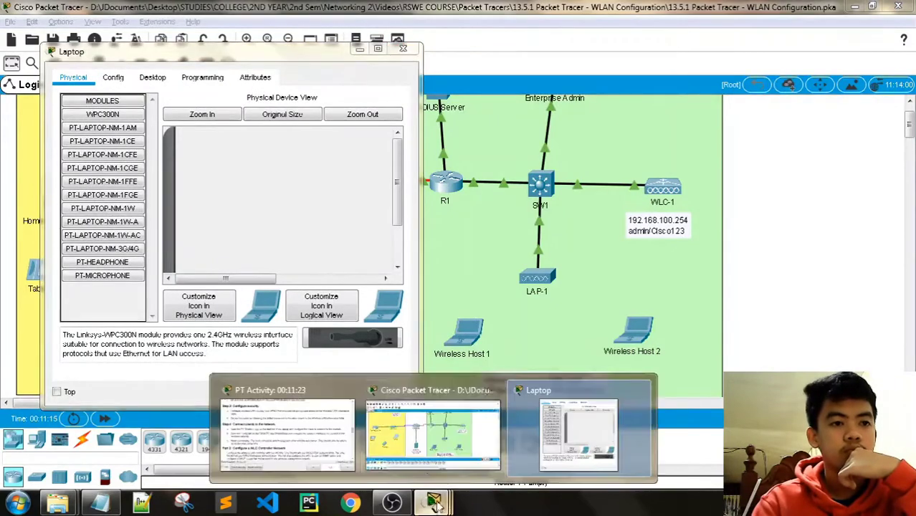
pyautogui.click(315, 430)
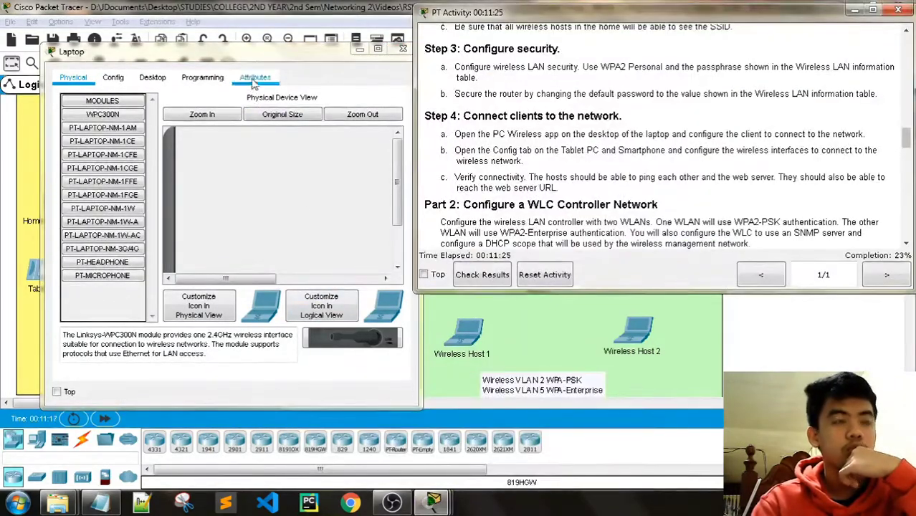
pyautogui.moveTo(287, 54); pyautogui.dragTo(255, 44)
pyautogui.click(123, 72)
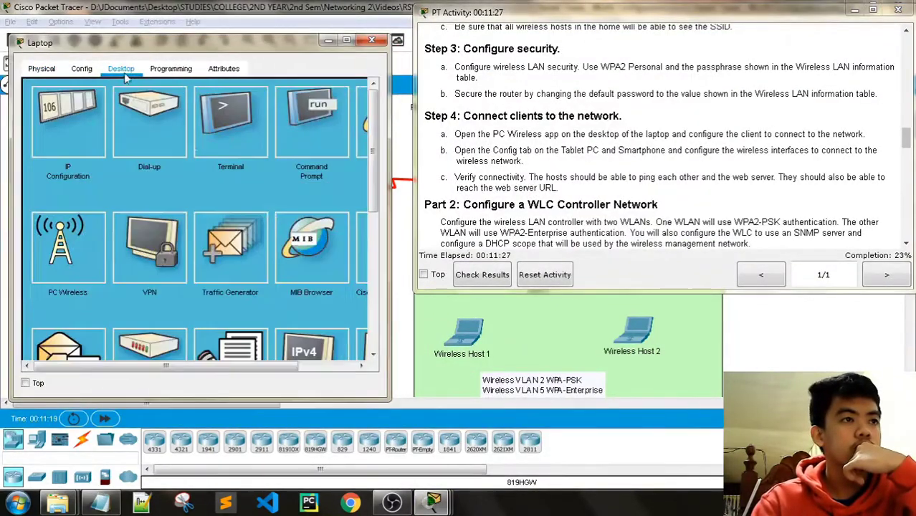
pyautogui.click(74, 238)
pyautogui.click(167, 157)
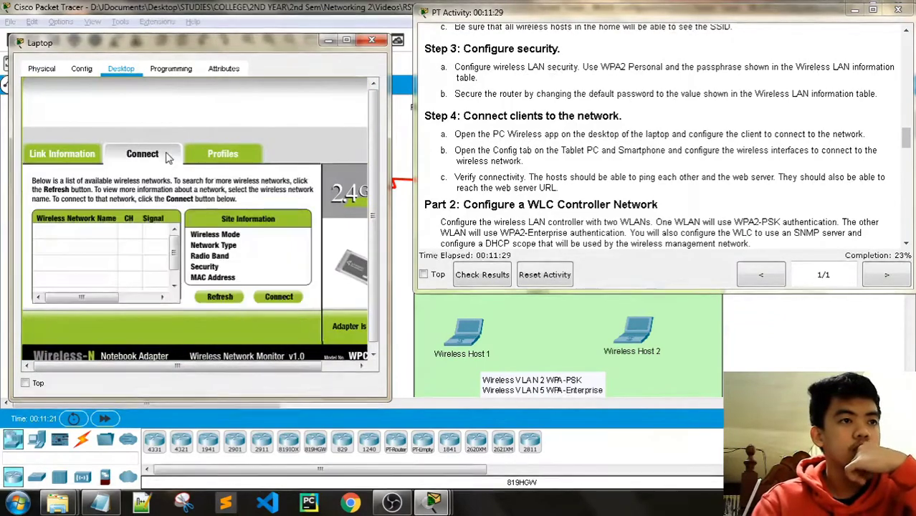
pyautogui.click(227, 300)
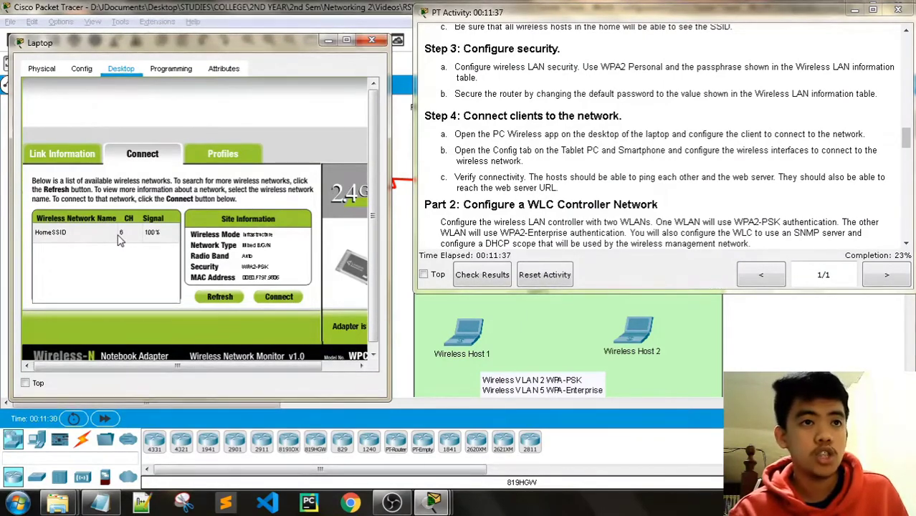
pyautogui.click(98, 240)
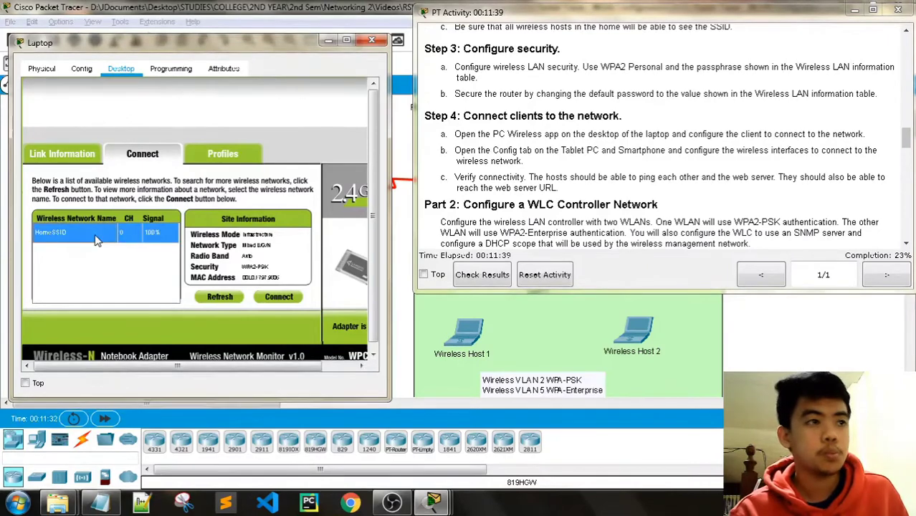
pyautogui.click(270, 297)
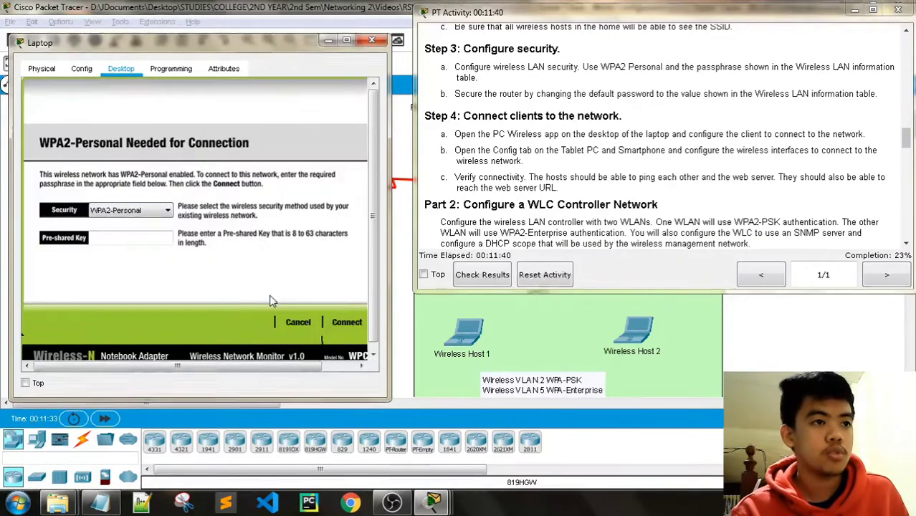
# Enter the WPA2 pre-shared key, connect, confirm the link, and close the Laptop window.
pyautogui.click(103, 238)
pyautogui.write('Cisco1')
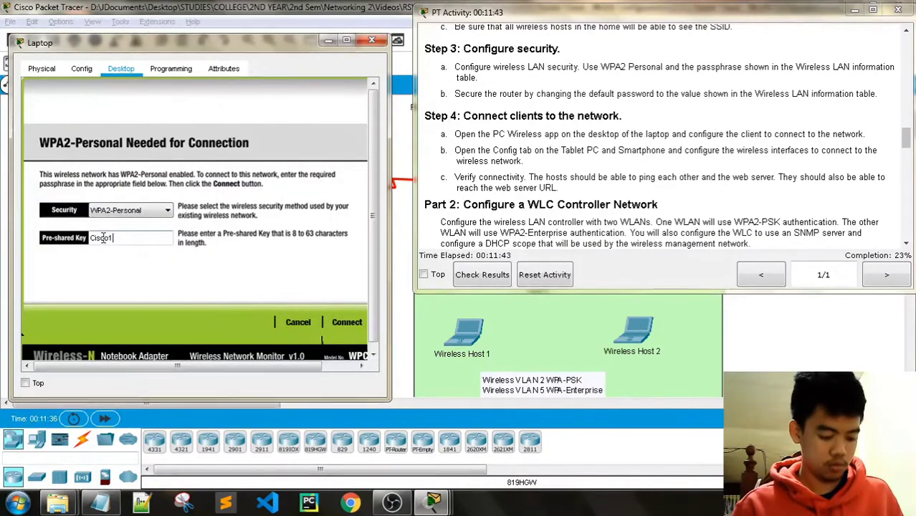
pyautogui.write('23')
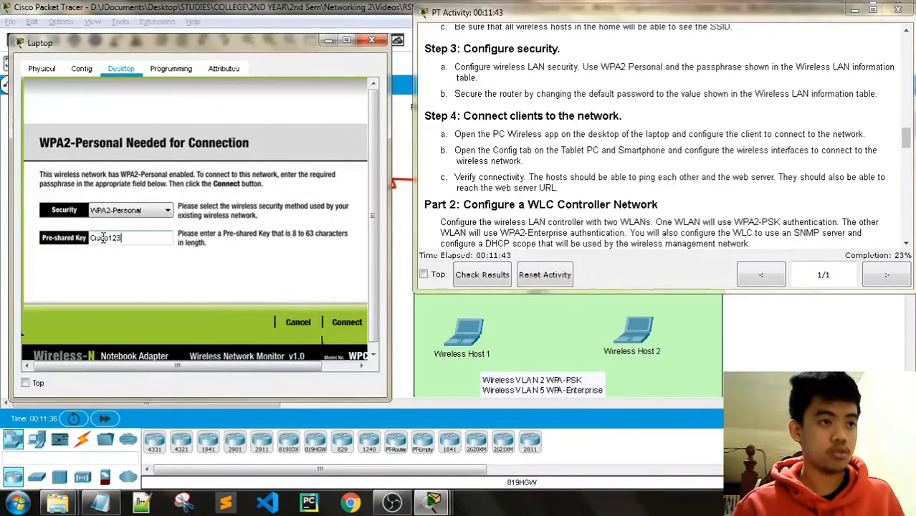
pyautogui.click(346, 327)
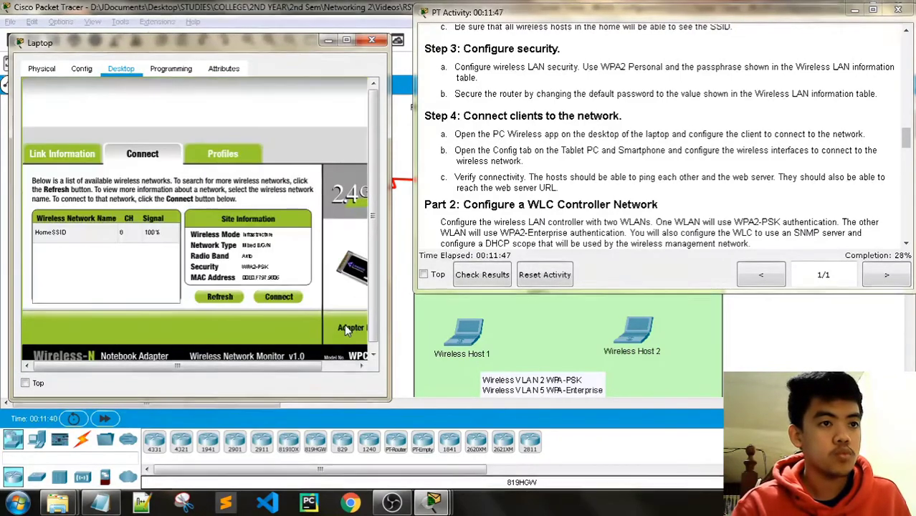
pyautogui.click(83, 159)
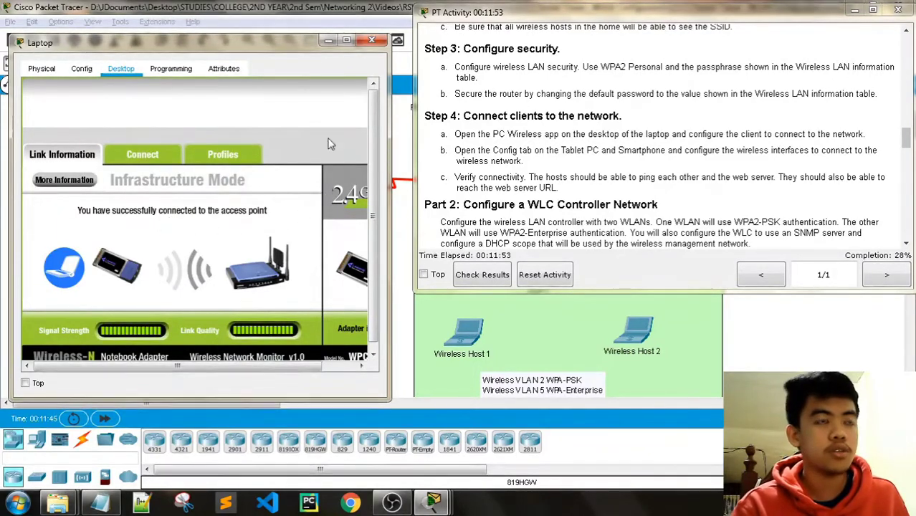
pyautogui.click(371, 40)
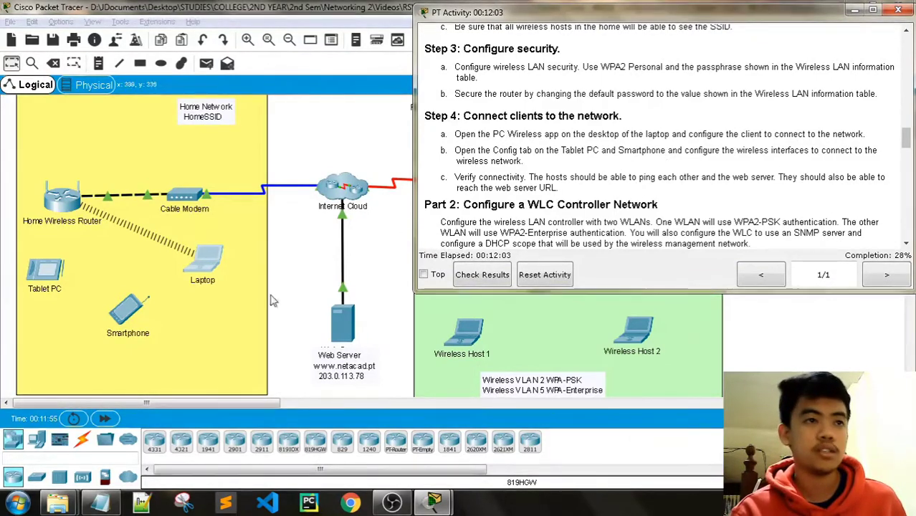
# Open the Smartphone's window and place it beside the activity instructions.
pyautogui.click(132, 324)
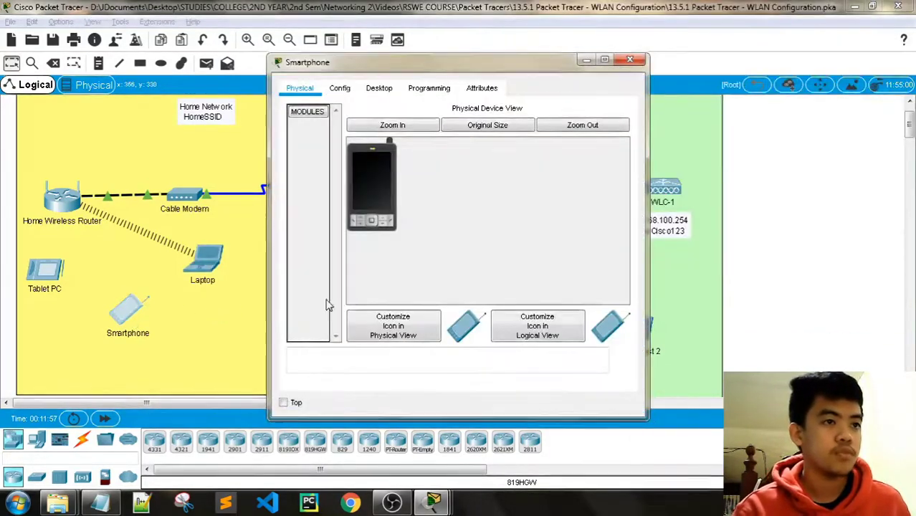
pyautogui.moveTo(463, 68); pyautogui.dragTo(52, 59)
pyautogui.moveTo(433, 501)
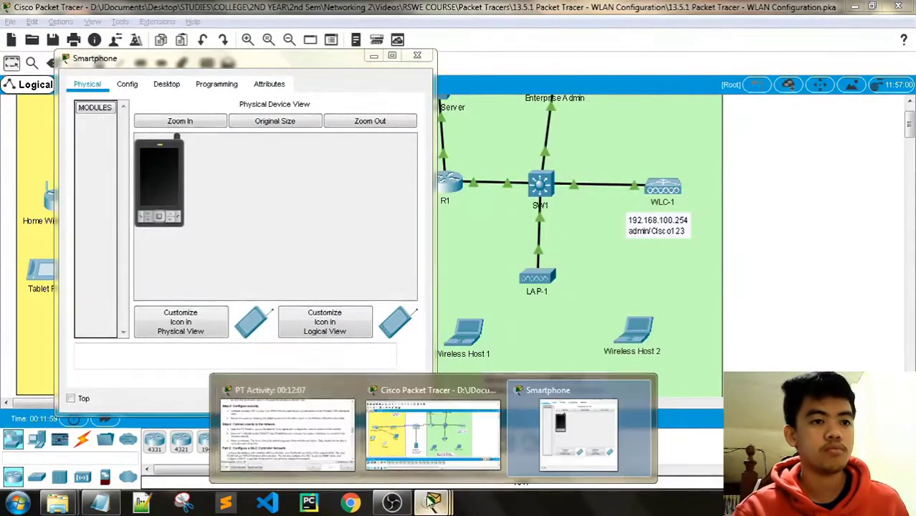
pyautogui.click(286, 416)
pyautogui.moveTo(243, 64); pyautogui.dragTo(210, 61)
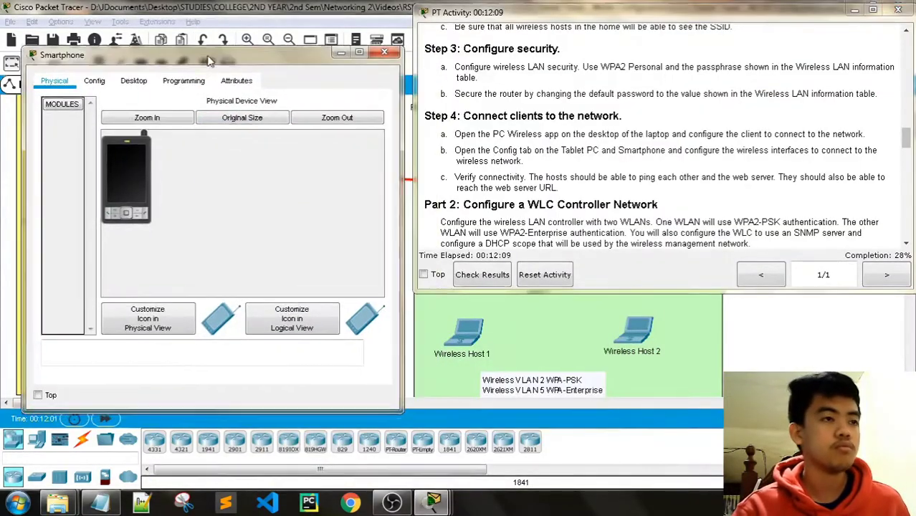
# Set the Smartphone's Wireless0 to SSID HomeSSID, WPA2-PSK and the network passphrase.
pyautogui.click(93, 81)
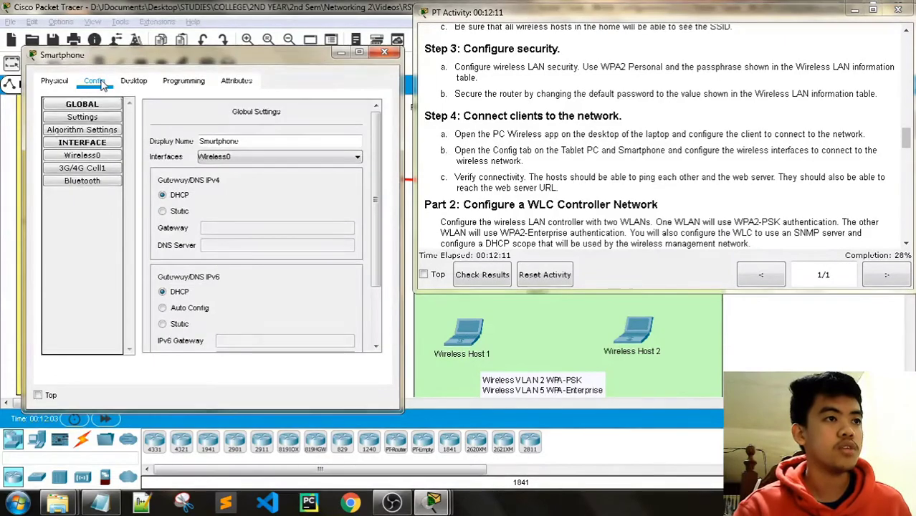
pyautogui.click(82, 157)
pyautogui.click(310, 156)
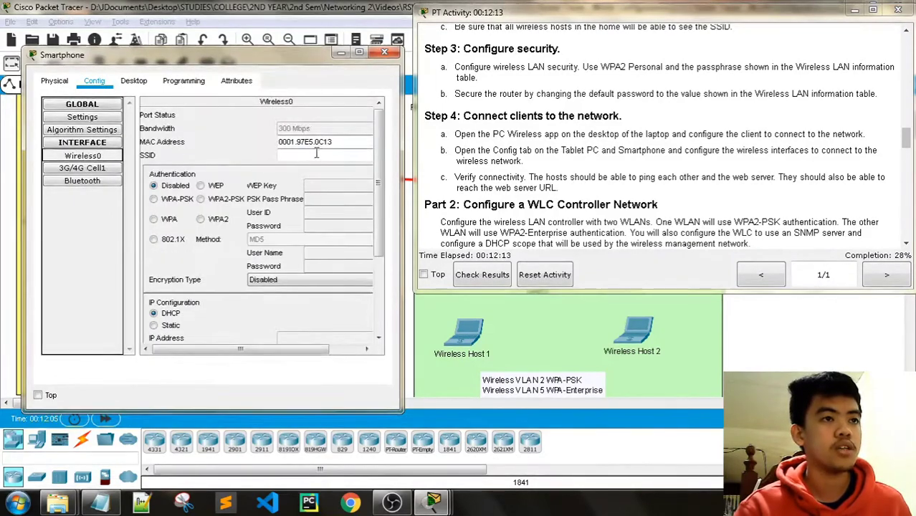
pyautogui.write('H')
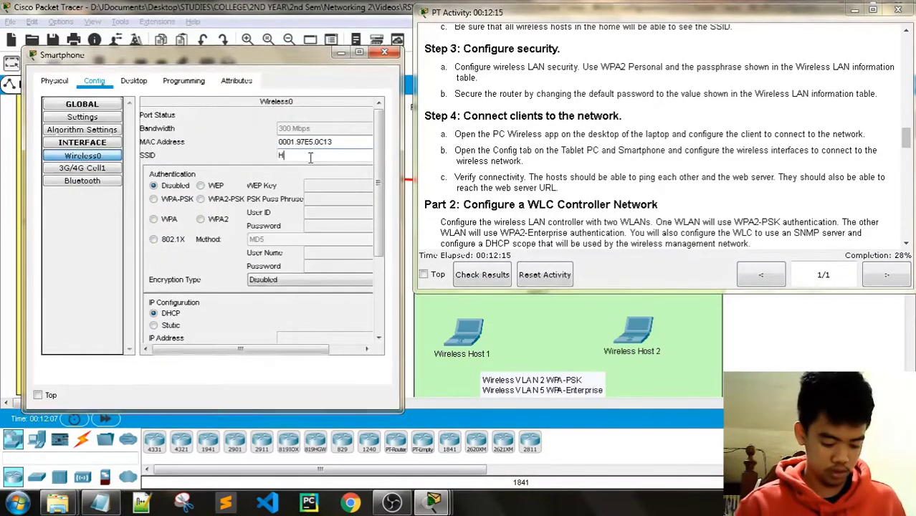
pyautogui.write('omeSSI')
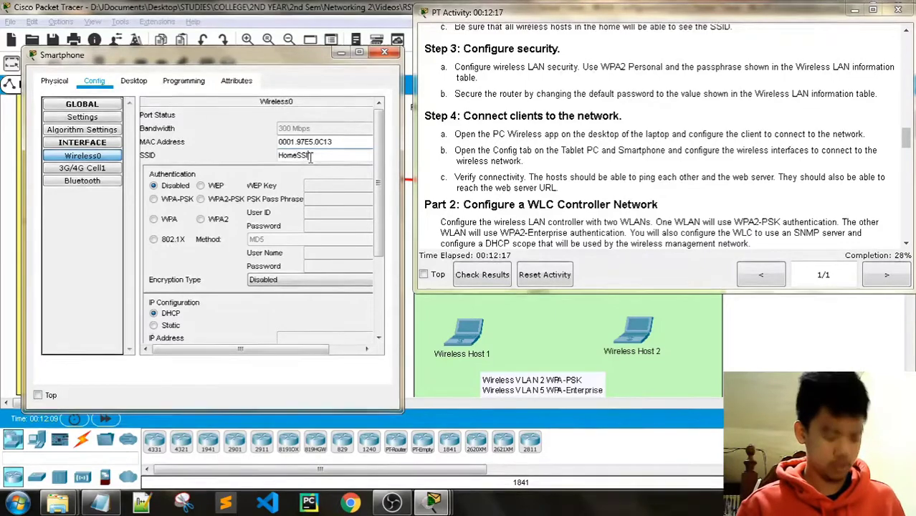
pyautogui.write('D')
pyautogui.click(210, 202)
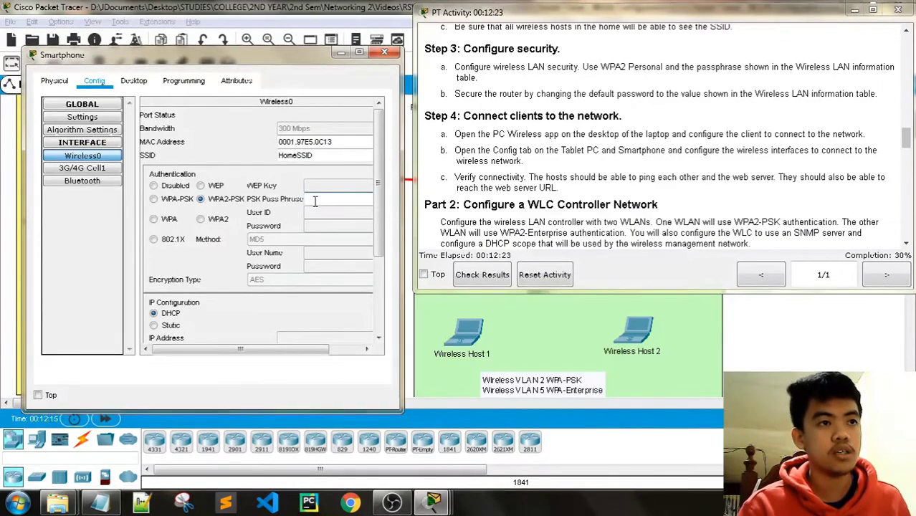
pyautogui.write('Cisco123')
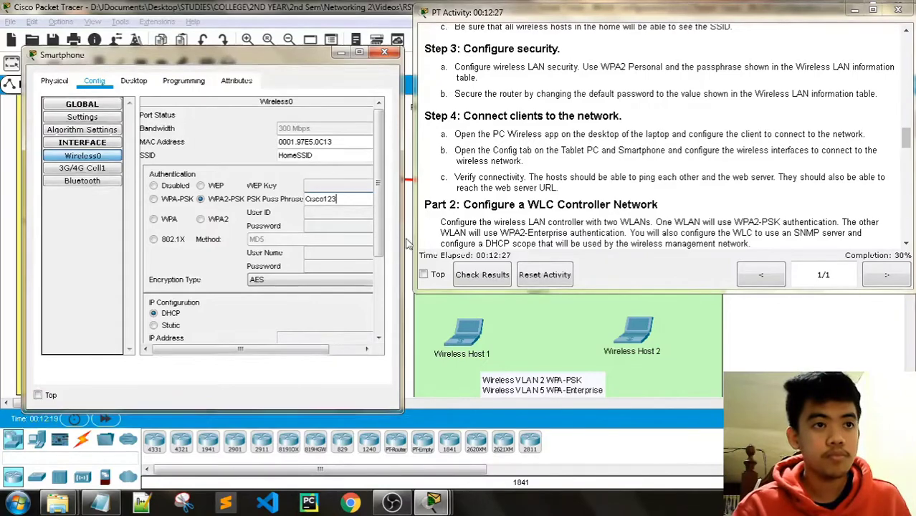
pyautogui.scroll(-4, 336, 261)
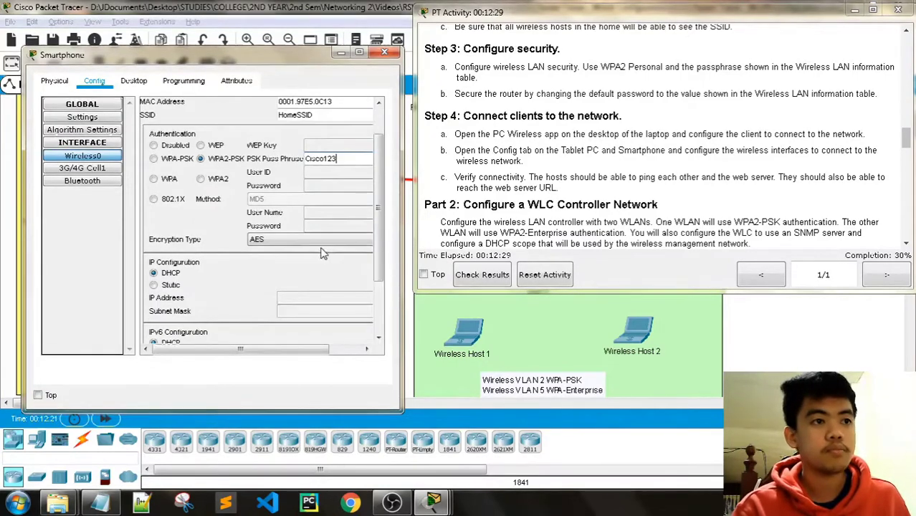
pyautogui.scroll(4, 338, 267)
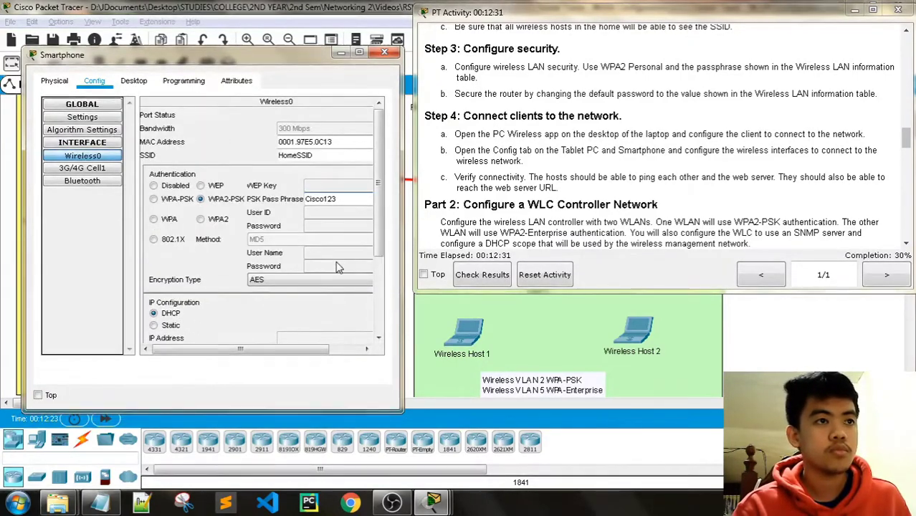
pyautogui.click(384, 55)
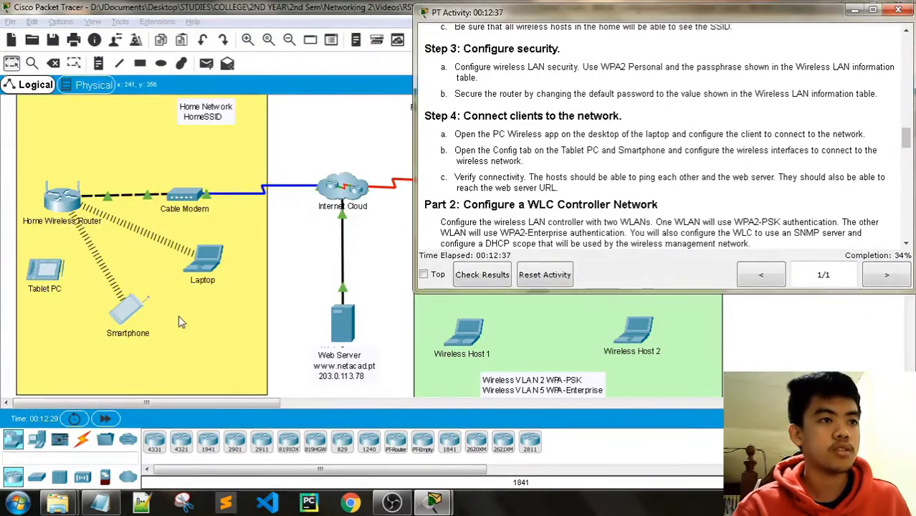
pyautogui.click(45, 273)
# Set the Tablet PC's Wireless0 to SSID HomeSSID, WPA2-PSK and the network passphrase.
pyautogui.click(341, 88)
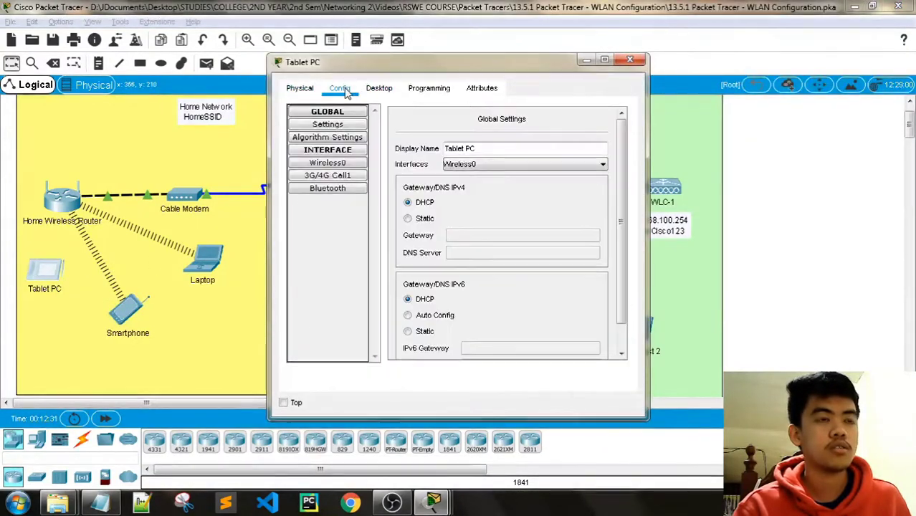
pyautogui.click(327, 163)
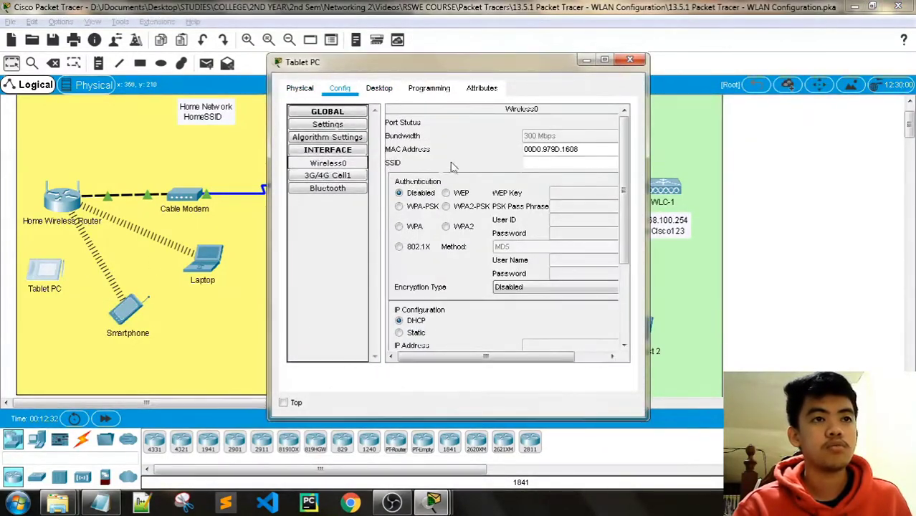
pyautogui.click(578, 161)
pyautogui.write('Home')
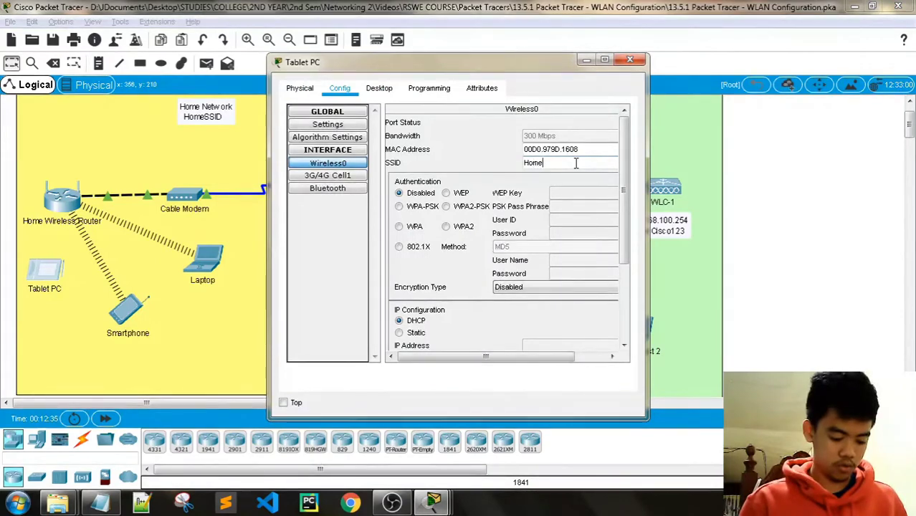
pyautogui.write('SSID')
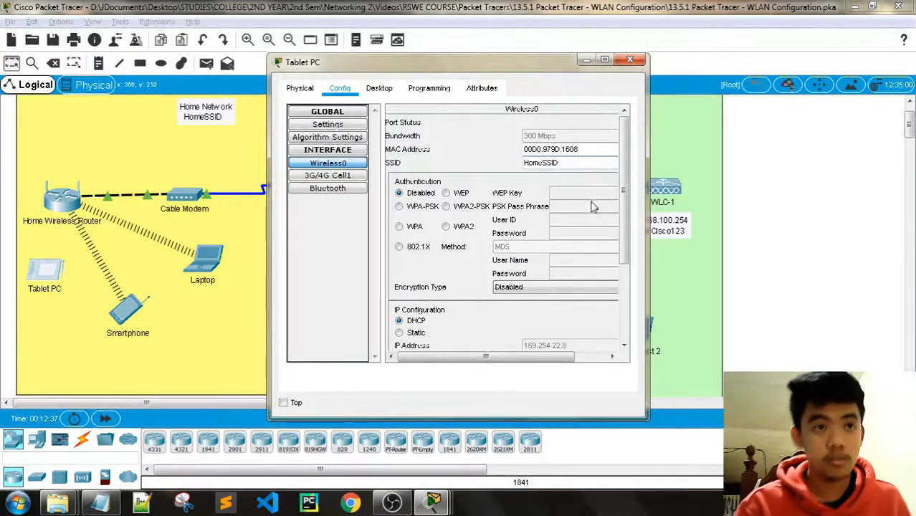
pyautogui.click(464, 209)
pyautogui.click(583, 207)
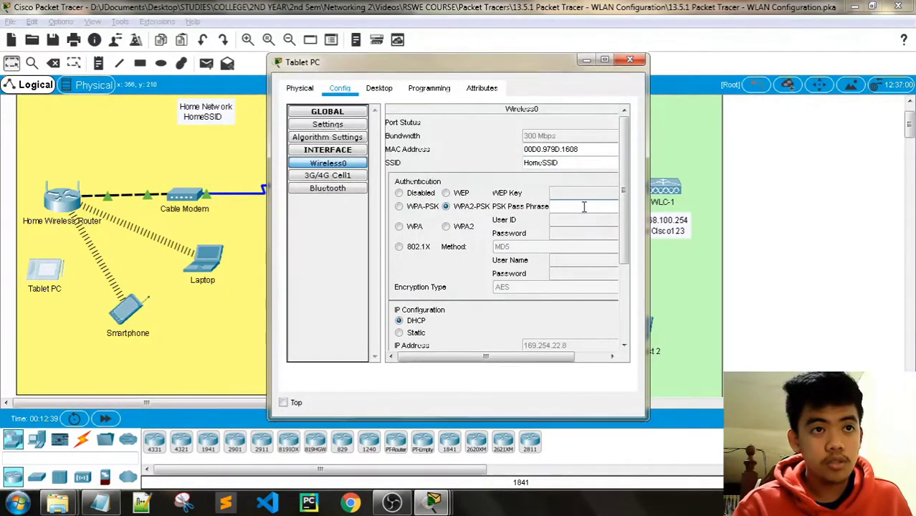
pyautogui.write('Cisco')
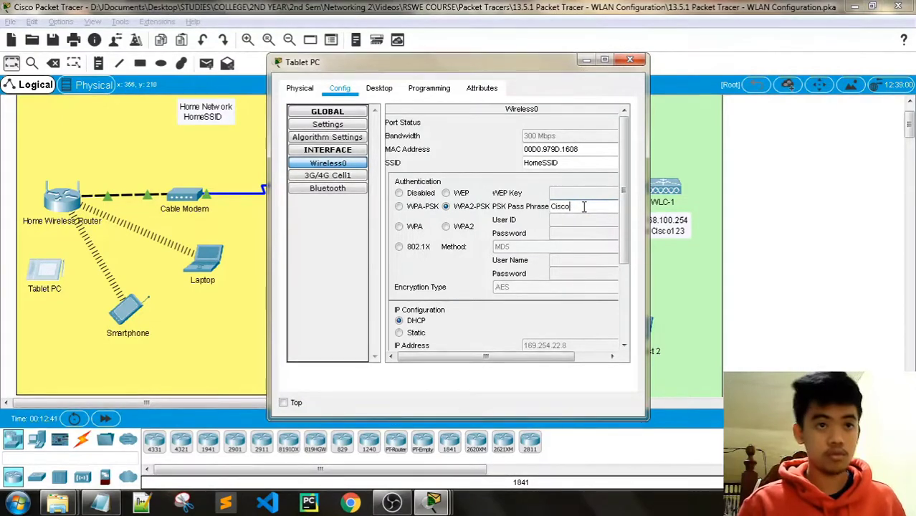
pyautogui.write('123')
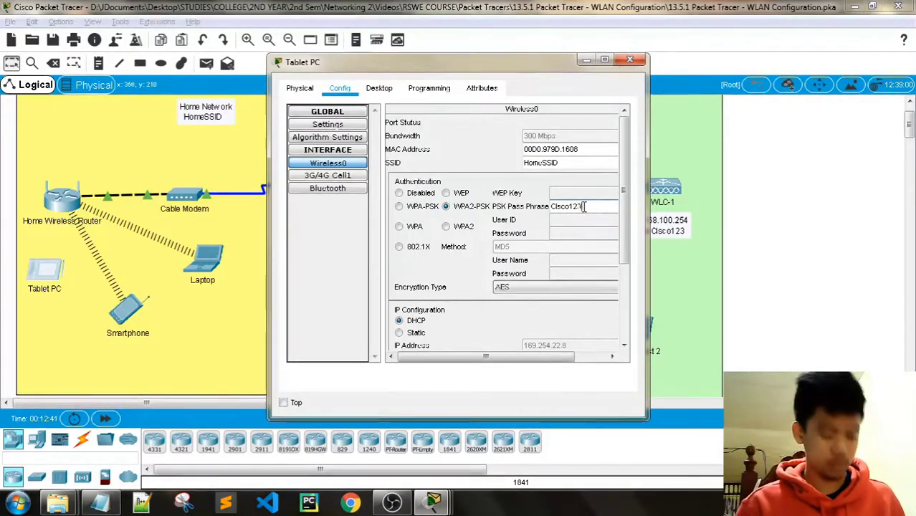
# Close the Tablet PC window and bring up the activity instructions.
pyautogui.click(631, 61)
pyautogui.moveTo(433, 502)
pyautogui.click(385, 442)
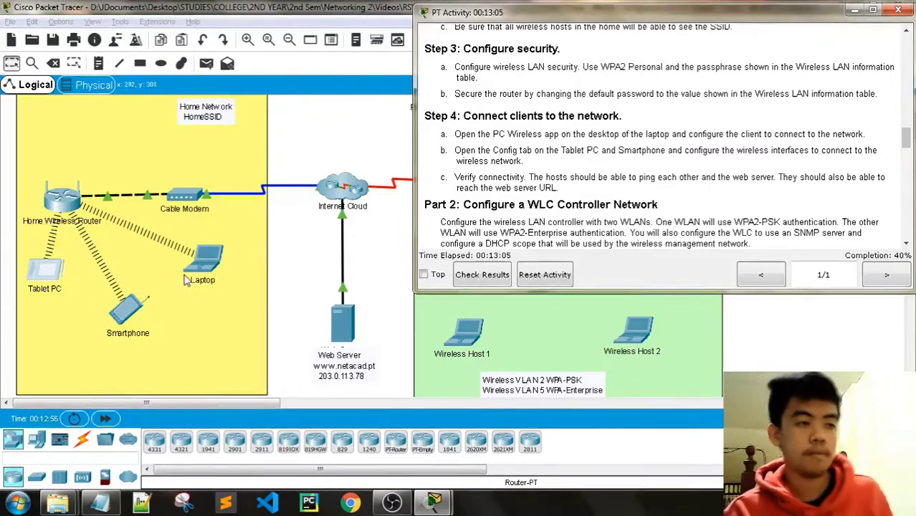
# Open the Tablet PC's Command Prompt and start a ping command.
pyautogui.click(61, 279)
pyautogui.click(61, 279)
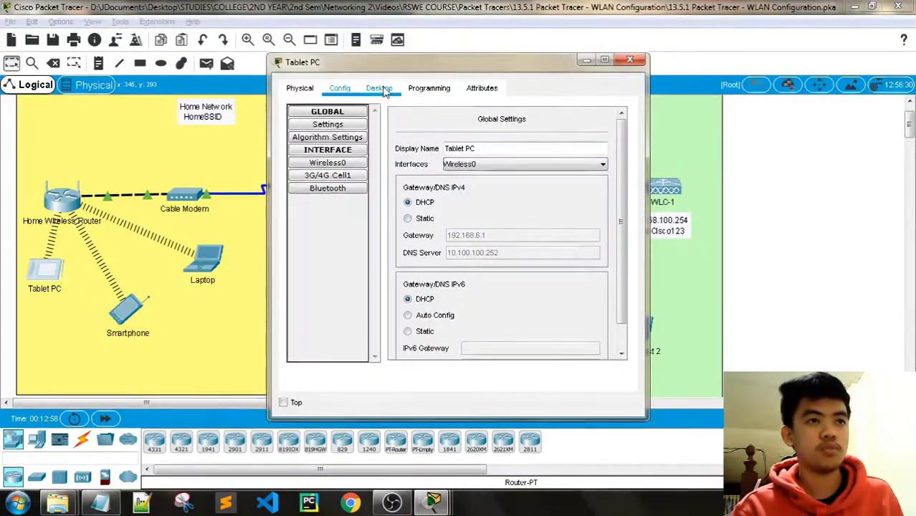
pyautogui.click(430, 88)
pyautogui.click(378, 87)
pyautogui.click(490, 188)
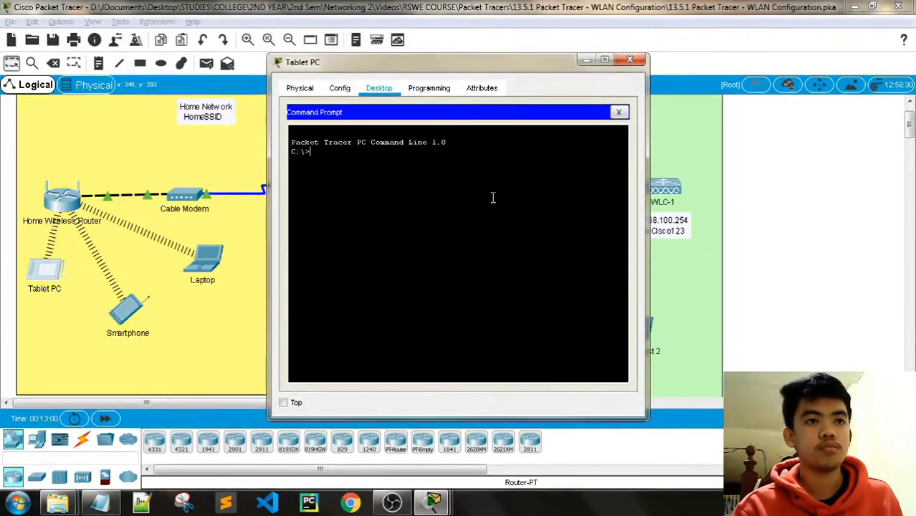
pyautogui.click(435, 501)
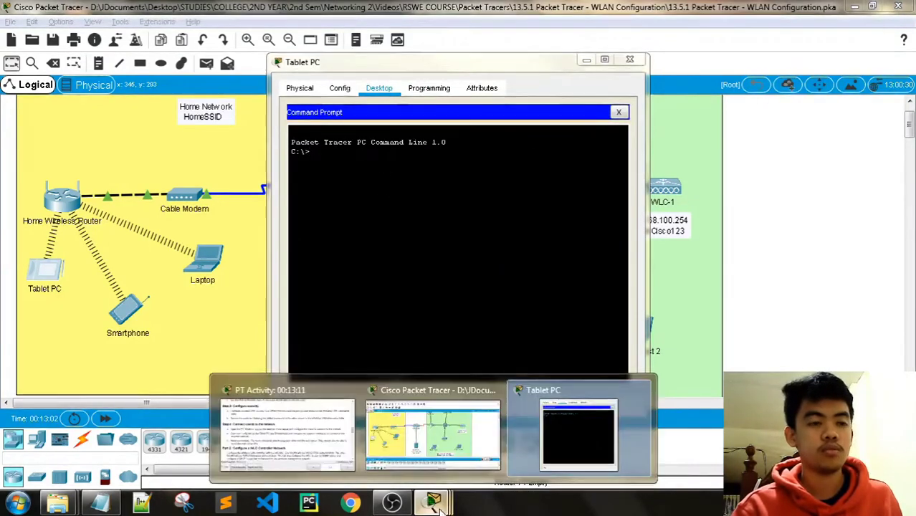
pyautogui.click(436, 501)
pyautogui.click(348, 155)
pyautogui.write('p')
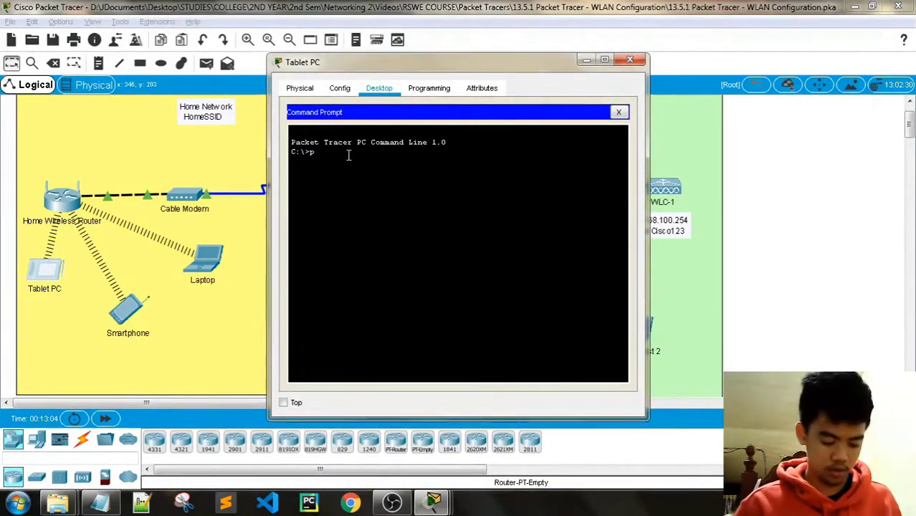
pyautogui.write('ing')
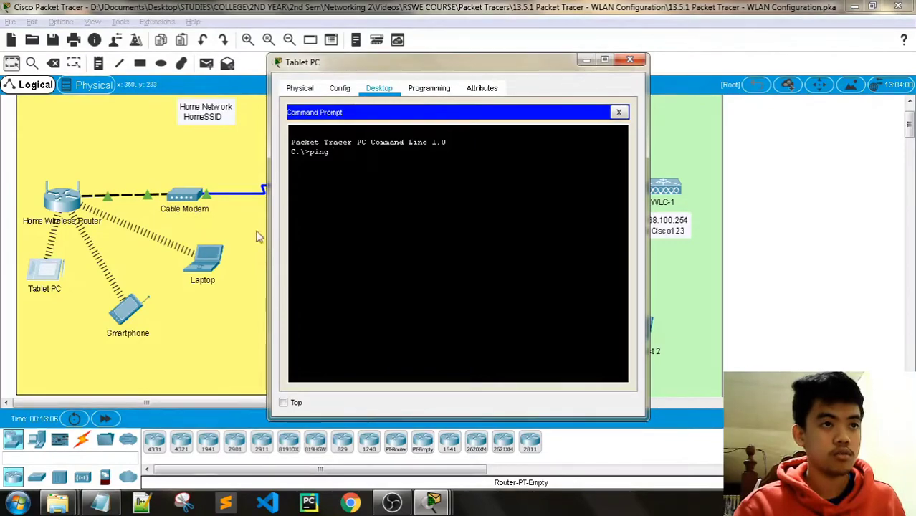
# Copy the Web Server IP 203.0.113.78 from the instructions and ping it.
pyautogui.click(432, 501)
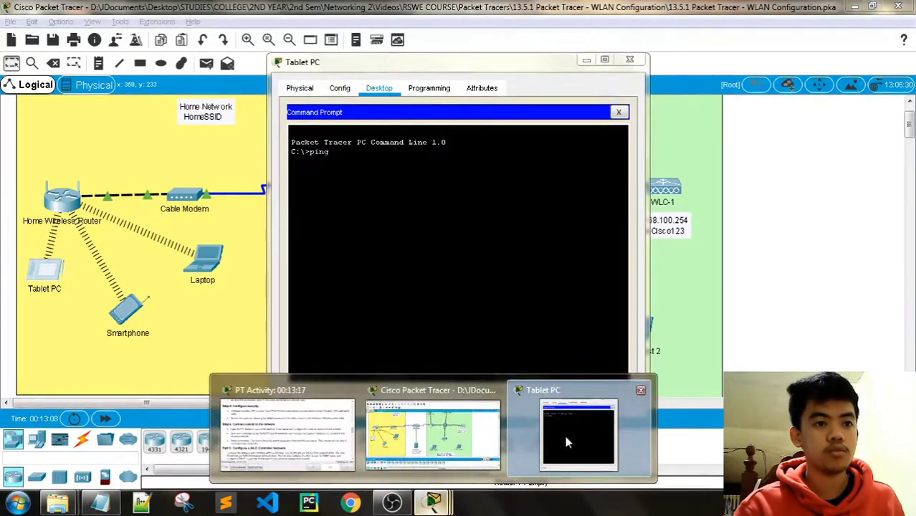
pyautogui.click(287, 433)
pyautogui.moveTo(341, 67); pyautogui.dragTo(142, 68)
pyautogui.moveTo(907, 138); pyautogui.dragTo(912, 69)
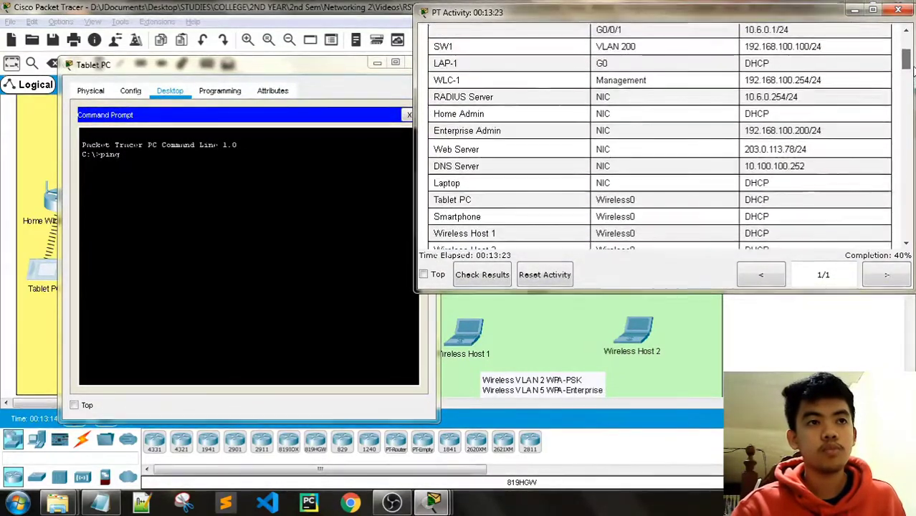
pyautogui.doubleClick(793, 149)
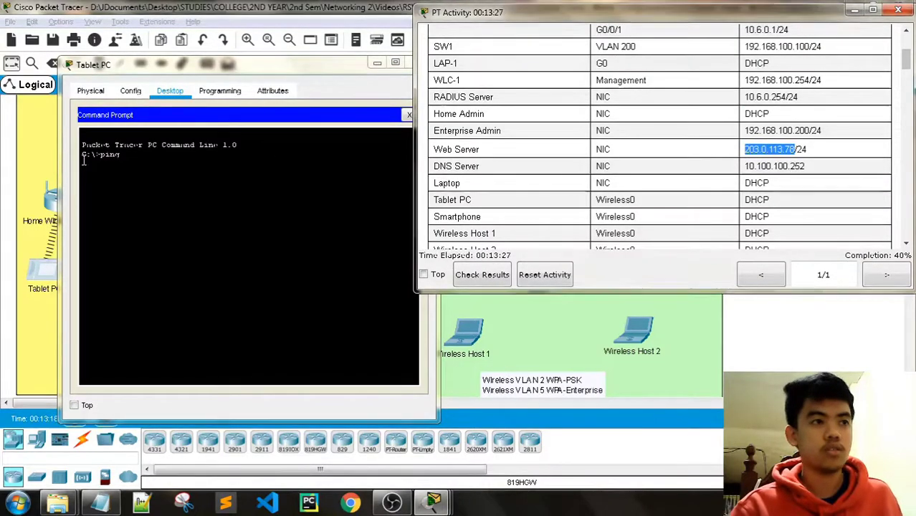
pyautogui.click(127, 157)
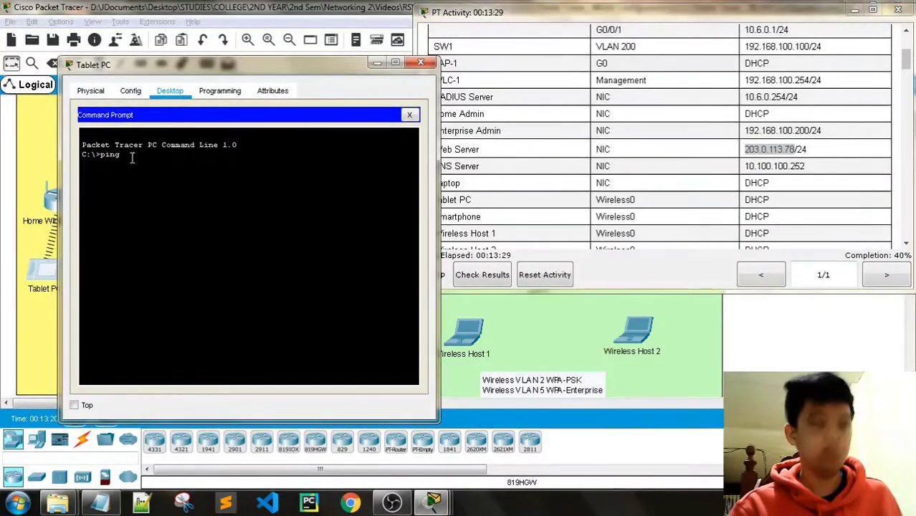
pyautogui.rightClick(132, 159)
pyautogui.click(162, 181)
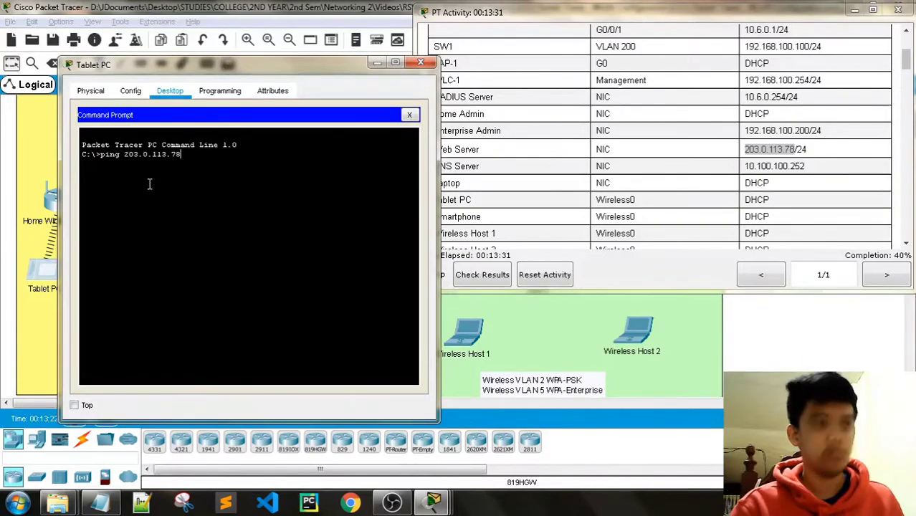
pyautogui.press('Return')
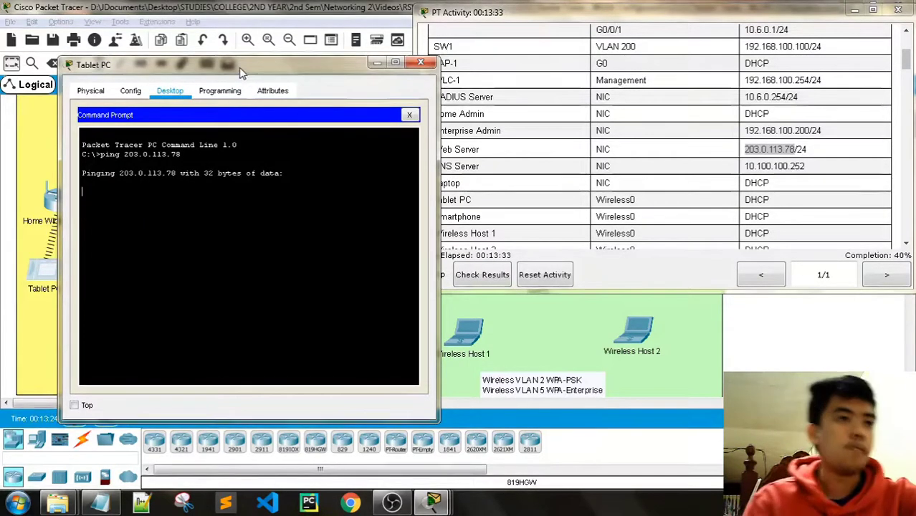
# Check the ping replies and return to the tablet's desktop.
pyautogui.moveTo(240, 70); pyautogui.dragTo(204, 68)
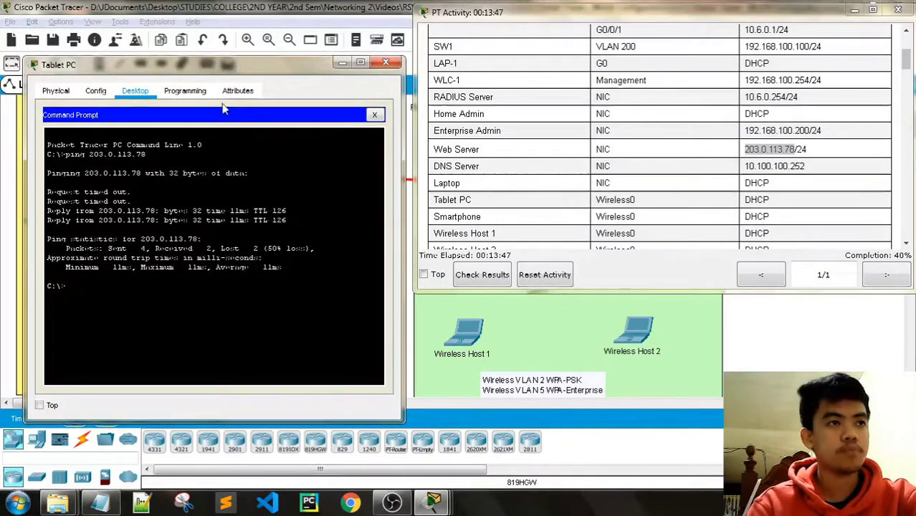
pyautogui.click(177, 94)
pyautogui.click(135, 91)
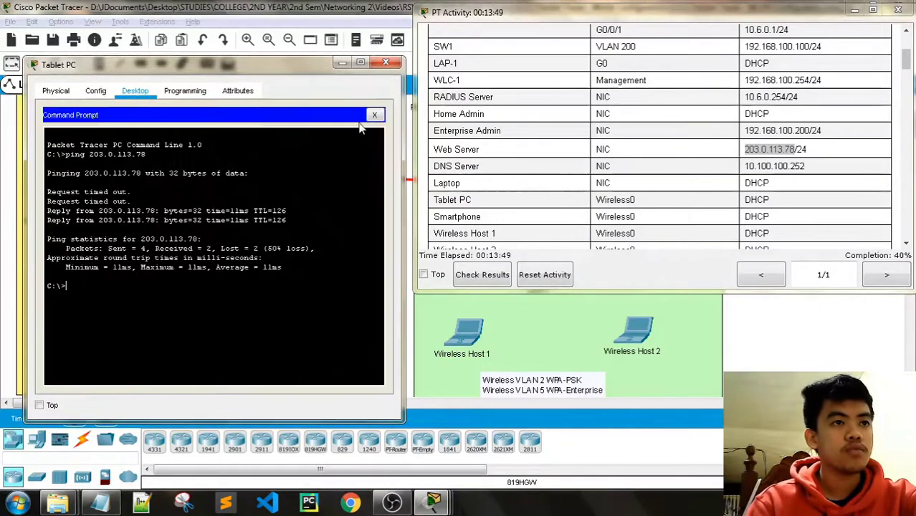
# Browse the tablet to http 203.0.113.78 for the welcome page, then close the Tablet PC window.
pyautogui.click(374, 115)
pyautogui.moveTo(205, 388); pyautogui.dragTo(281, 388)
pyautogui.click(341, 139)
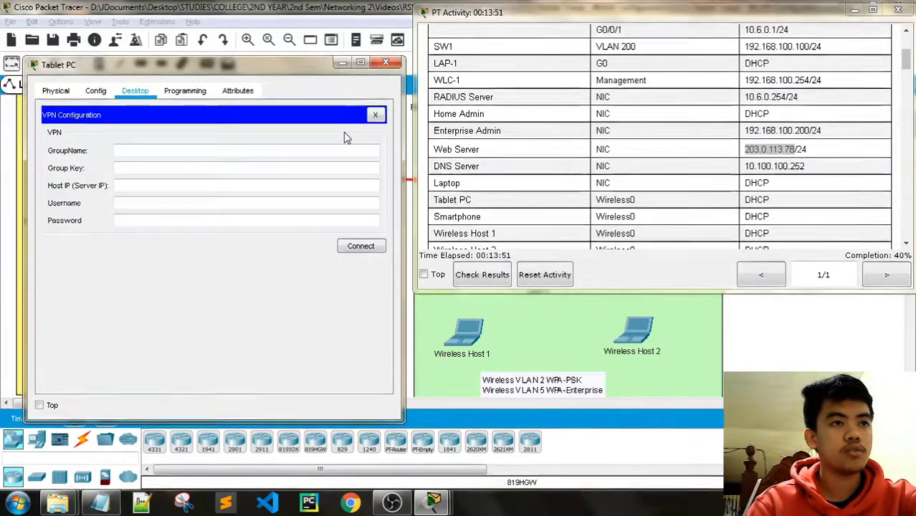
pyautogui.click(375, 115)
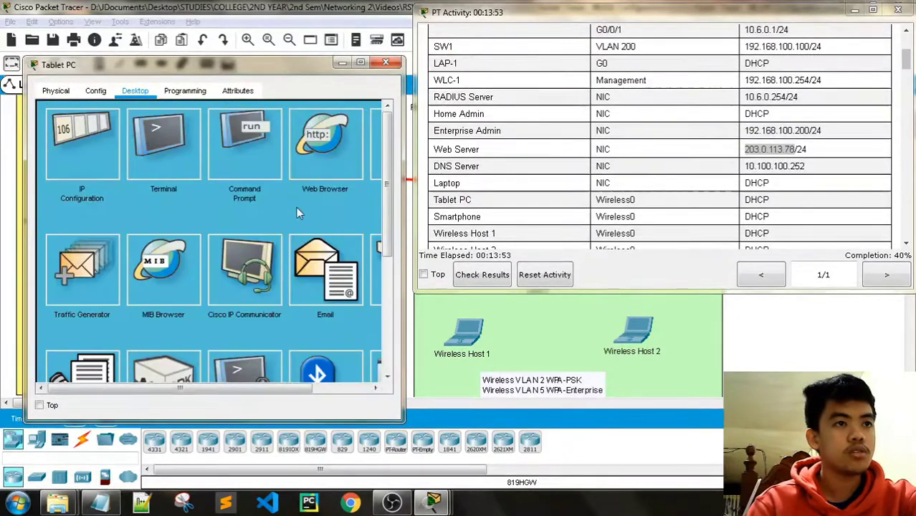
pyautogui.click(325, 143)
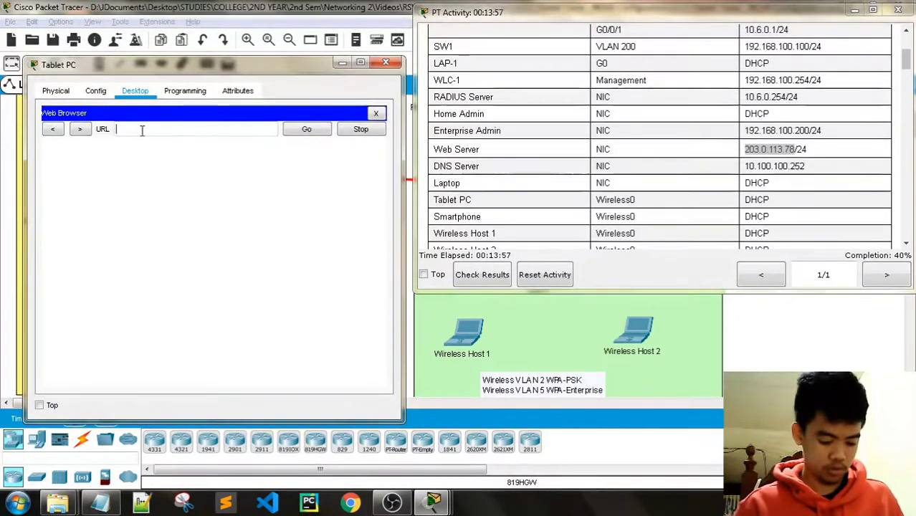
pyautogui.write('203.0.113.78')
pyautogui.click(307, 129)
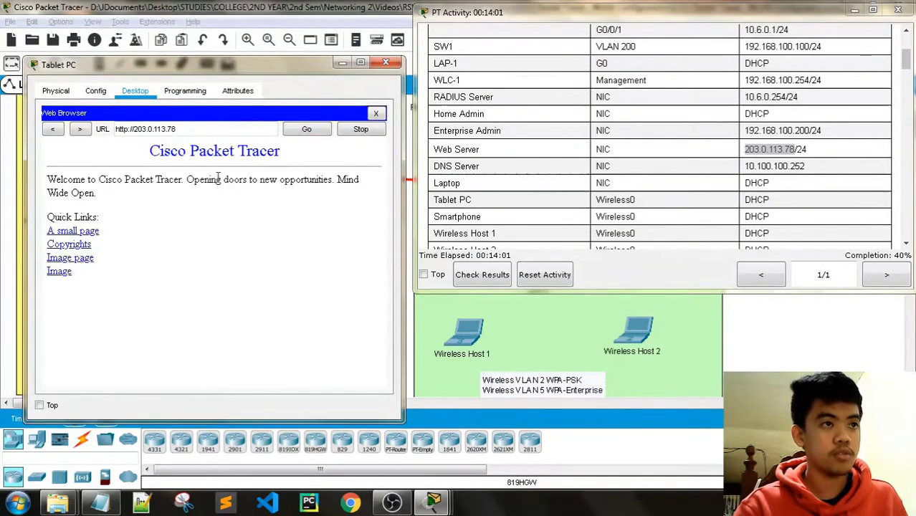
pyautogui.click(392, 64)
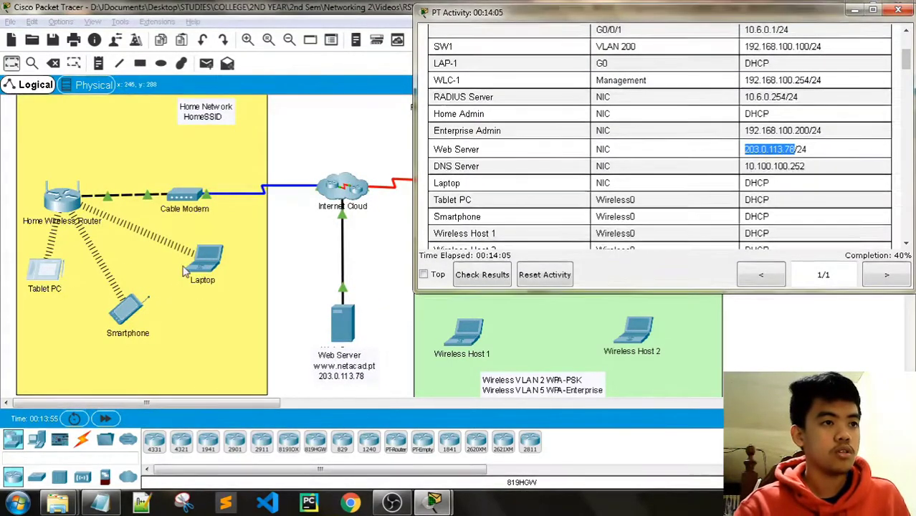
# Run ipconfig /all in the Tablet PC's Command Prompt.
pyautogui.click(44, 274)
pyautogui.click(478, 168)
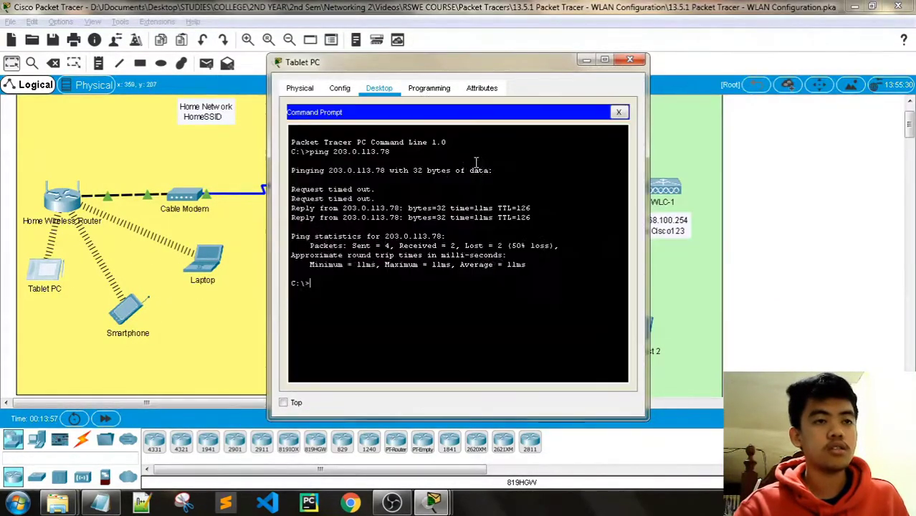
pyautogui.write('ipco')
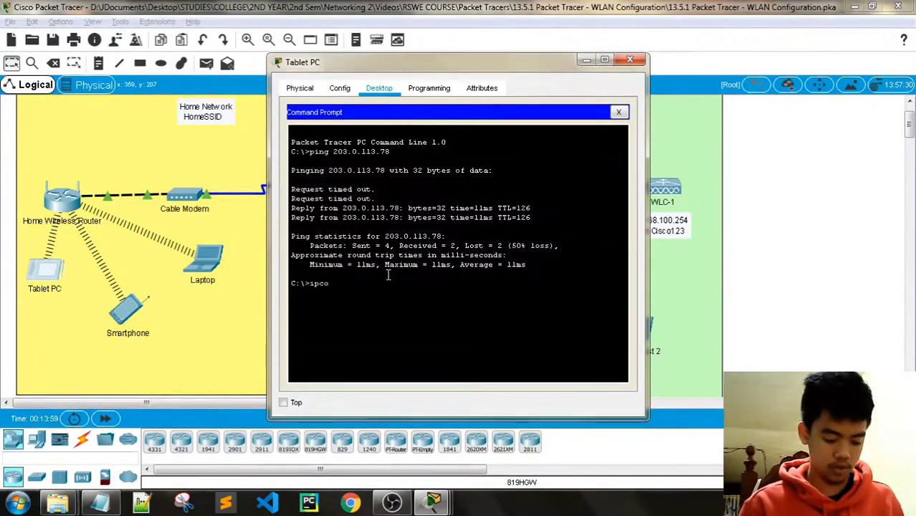
pyautogui.write('n')
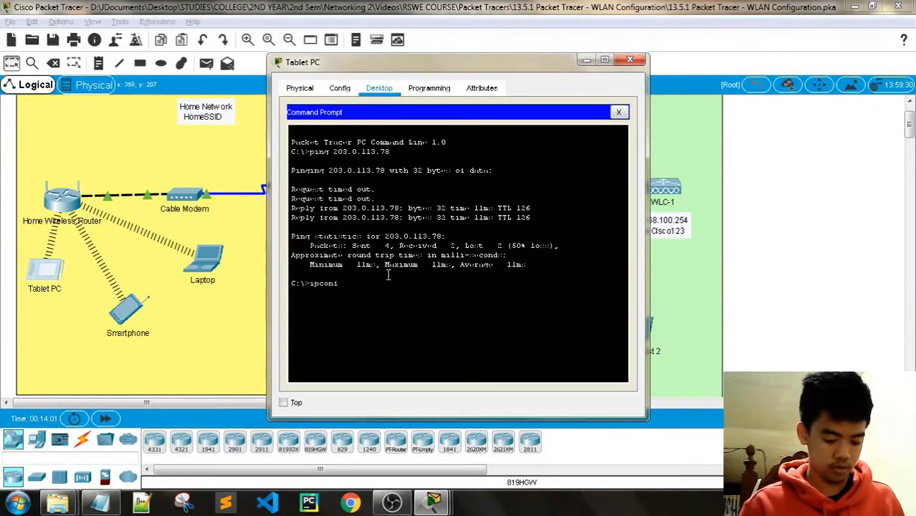
pyautogui.write('fig /all')
pyautogui.press('Return')
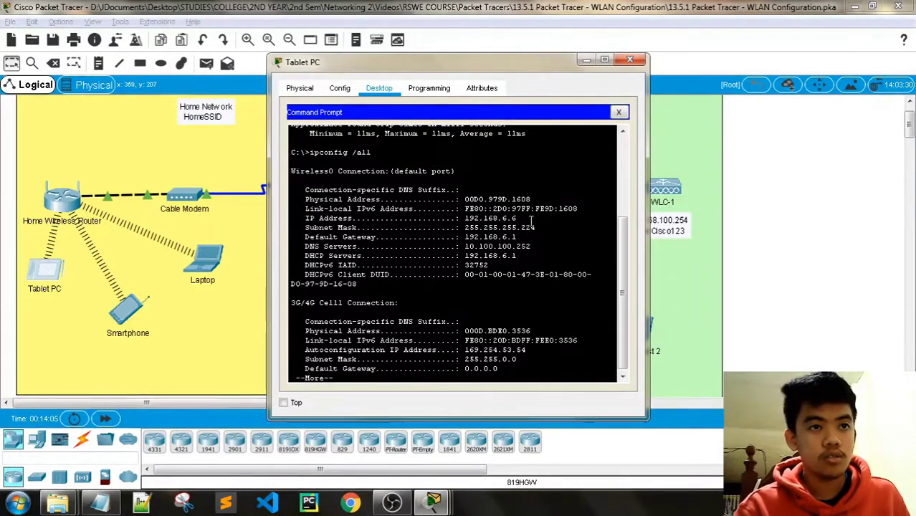
# Stop the paged output and copy the tablet's IP address 192.168.6.6.
pyautogui.moveTo(468, 218); pyautogui.dragTo(465, 219)
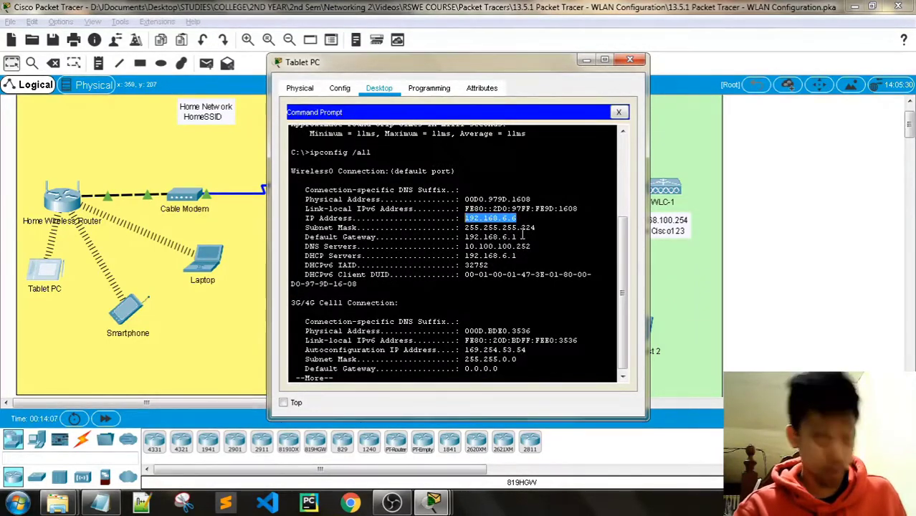
pyautogui.hotkey('ctrl', 'c')
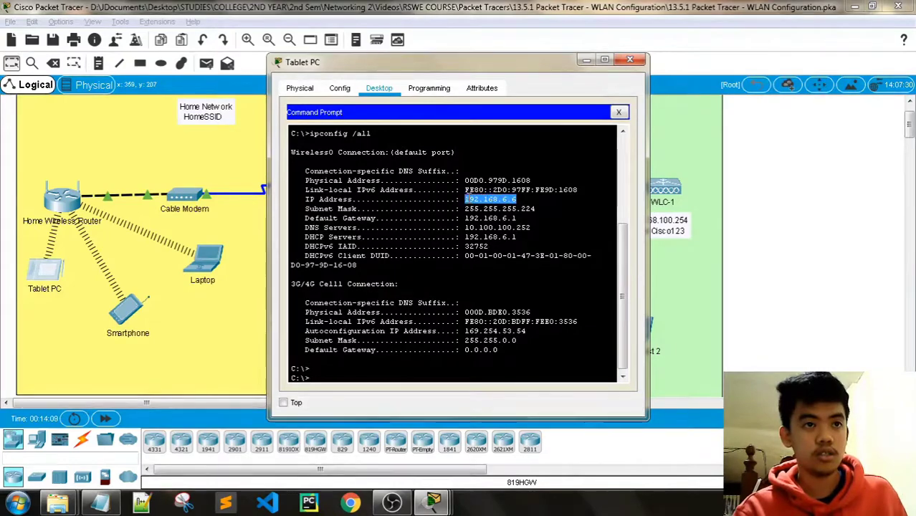
pyautogui.rightClick(483, 199)
pyautogui.click(505, 207)
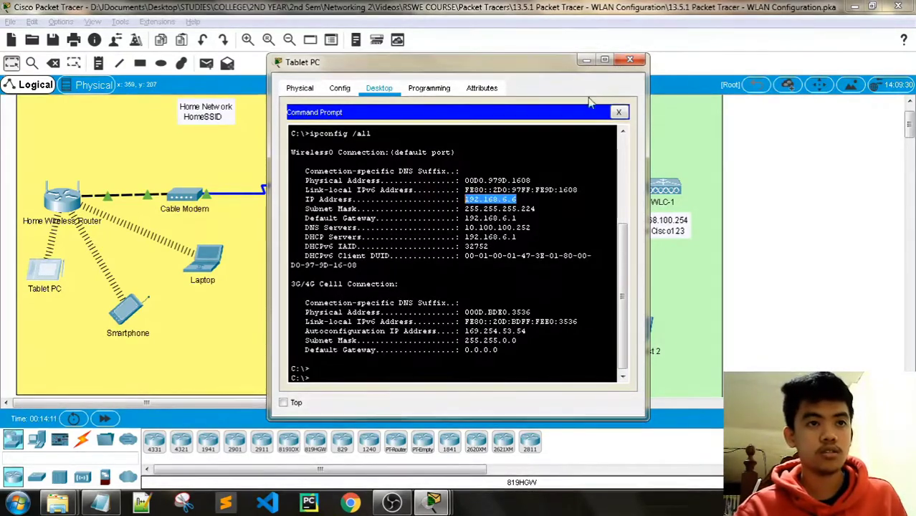
# From the Laptop's command prompt, ping 192.168.6.6 and get four replies.
pyautogui.click(628, 63)
pyautogui.click(207, 262)
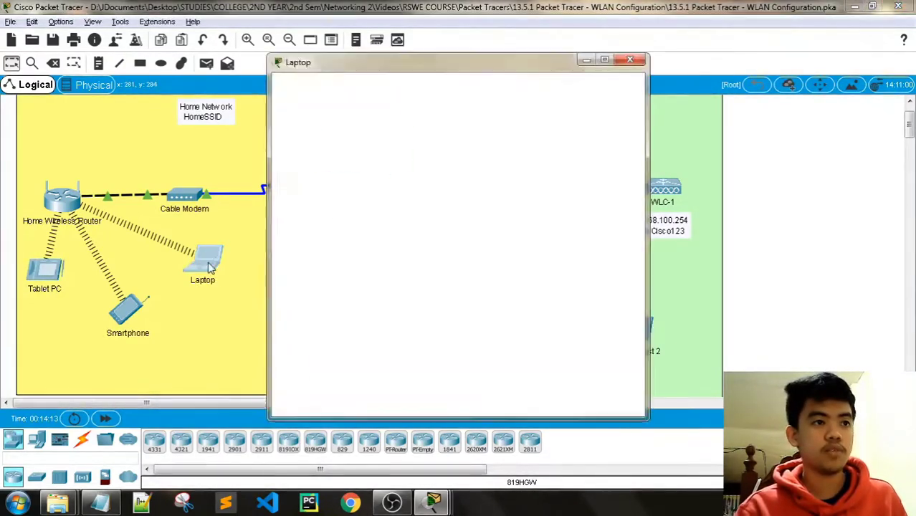
pyautogui.click(557, 140)
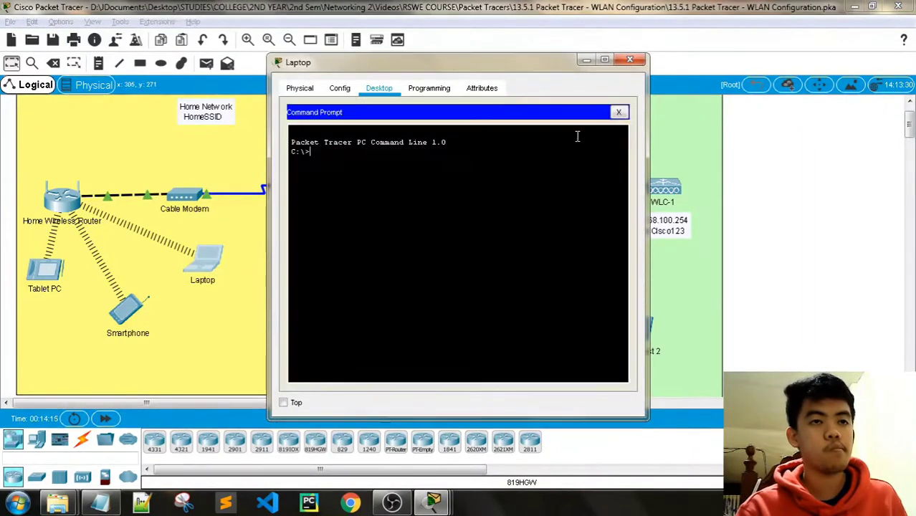
pyautogui.write('ping')
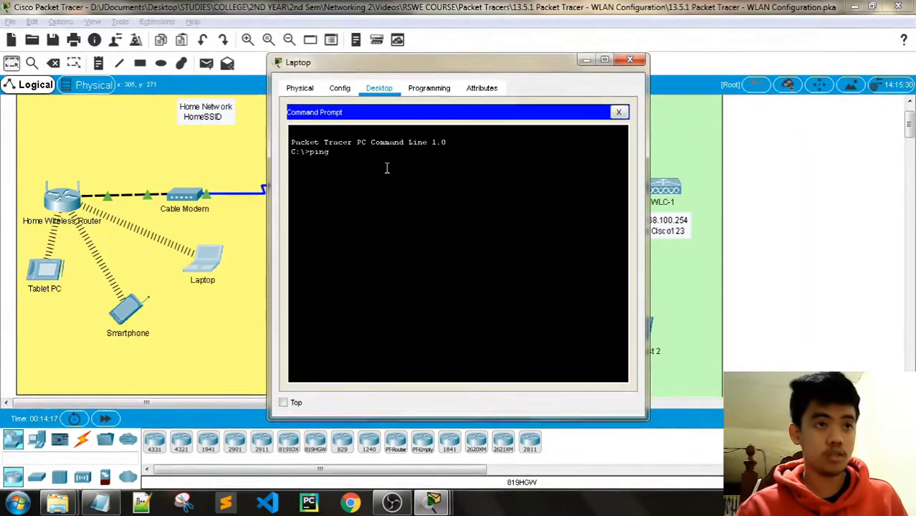
pyautogui.rightClick(367, 158)
pyautogui.click(396, 181)
pyautogui.press('Return')
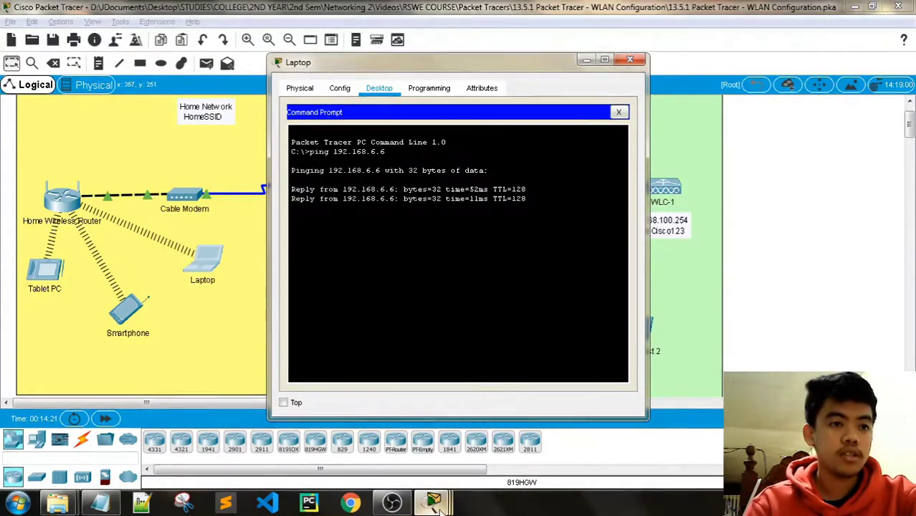
# Bring the PT Activity instructions forward, scroll to Part 2, and reposition the windows.
pyautogui.click(433, 505)
pyautogui.click(372, 409)
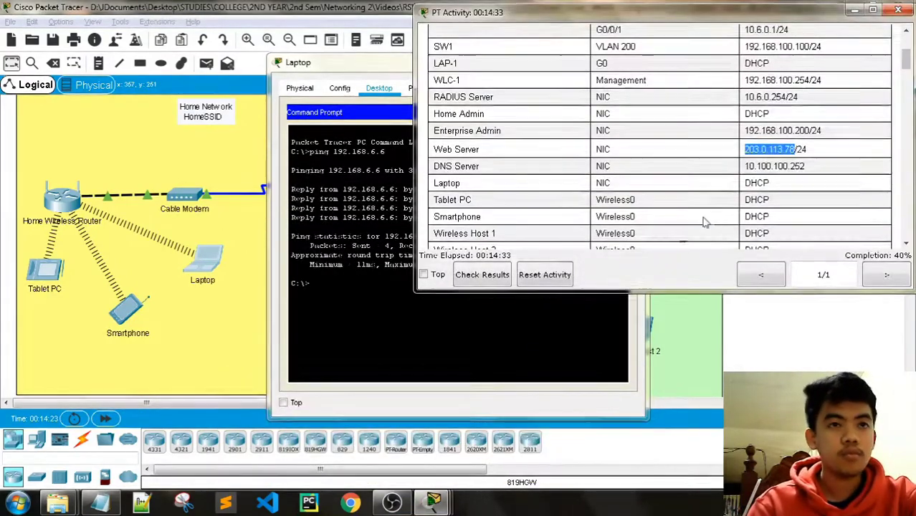
pyautogui.scroll(-10, 745, 172)
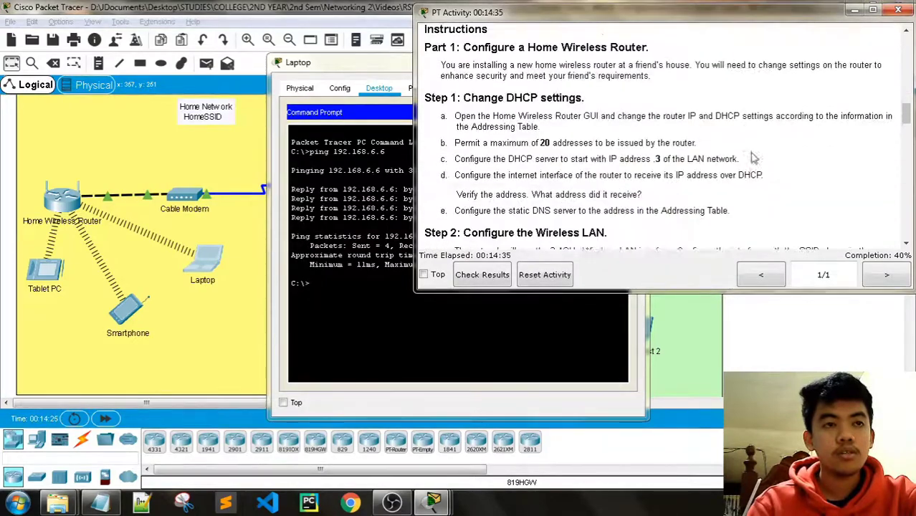
pyautogui.scroll(-5, 752, 157)
pyautogui.scroll(2, 752, 156)
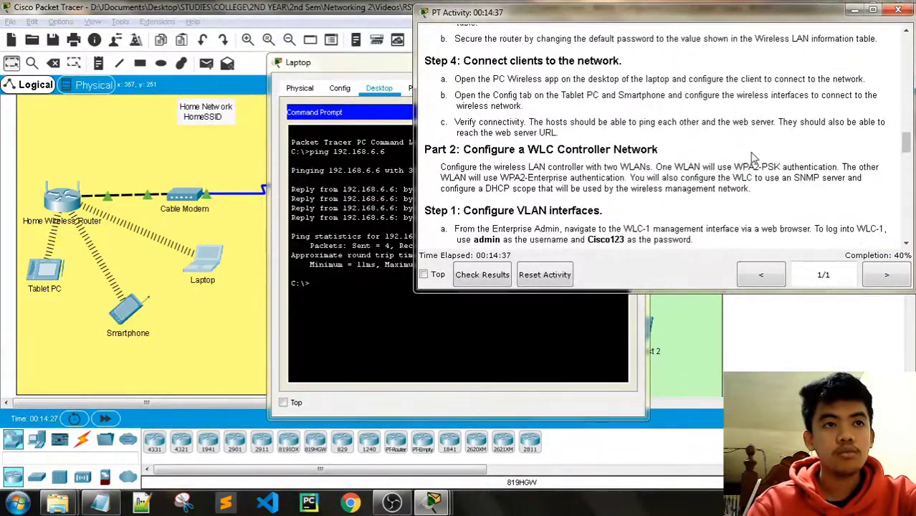
pyautogui.moveTo(372, 64); pyautogui.dragTo(230, 55)
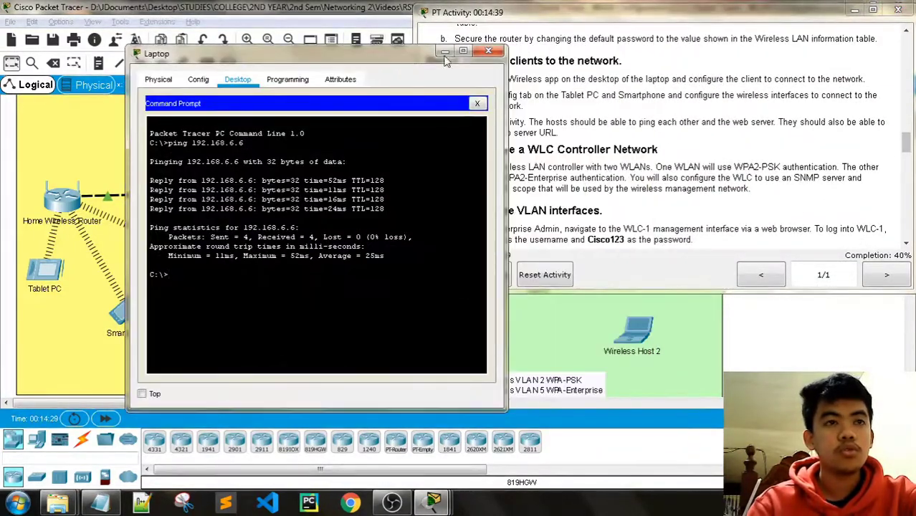
# Close the Laptop, review the WLAN 2 interface settings in the instructions, then return to the topology.
pyautogui.click(497, 50)
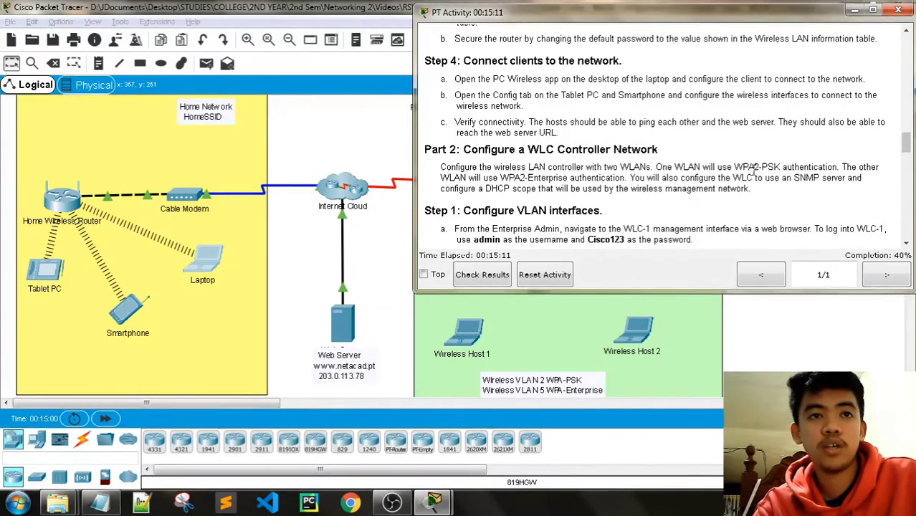
pyautogui.scroll(-3, 766, 169)
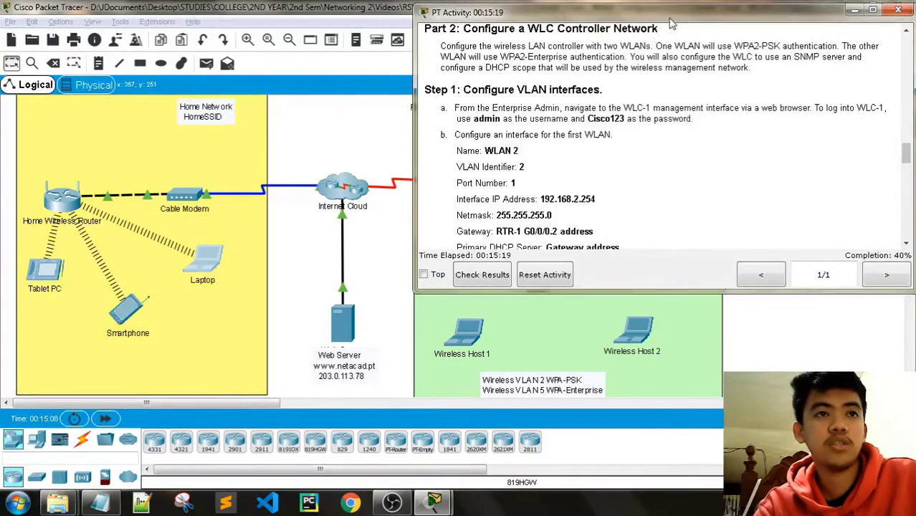
pyautogui.moveTo(672, 24); pyautogui.dragTo(253, 124)
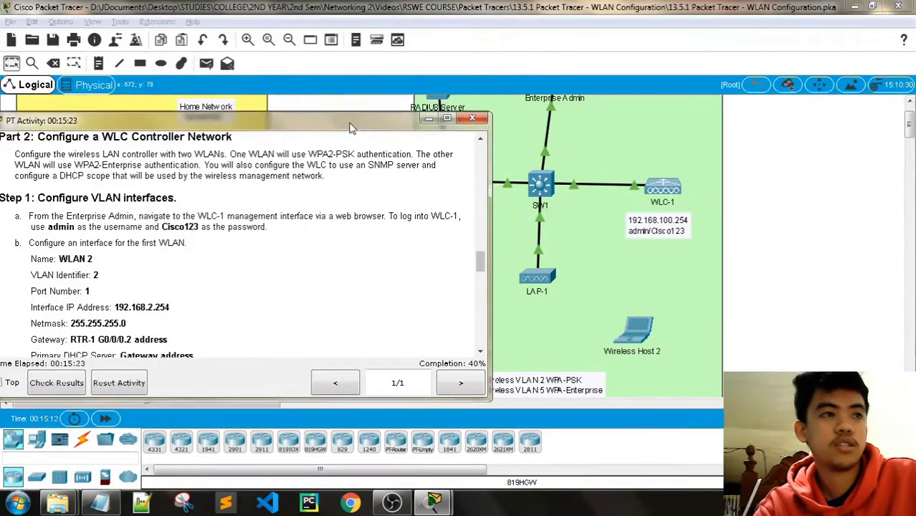
pyautogui.moveTo(351, 128); pyautogui.dragTo(380, 146)
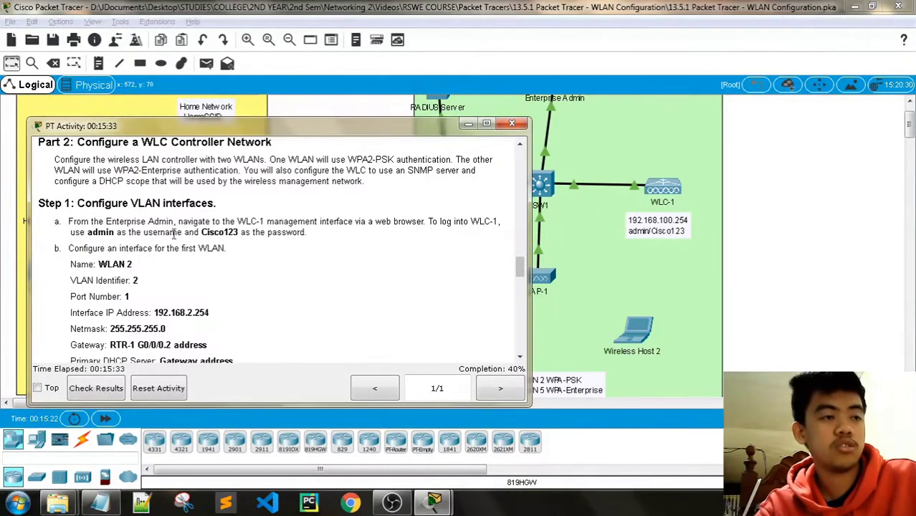
pyautogui.moveTo(380, 132); pyautogui.dragTo(367, 136)
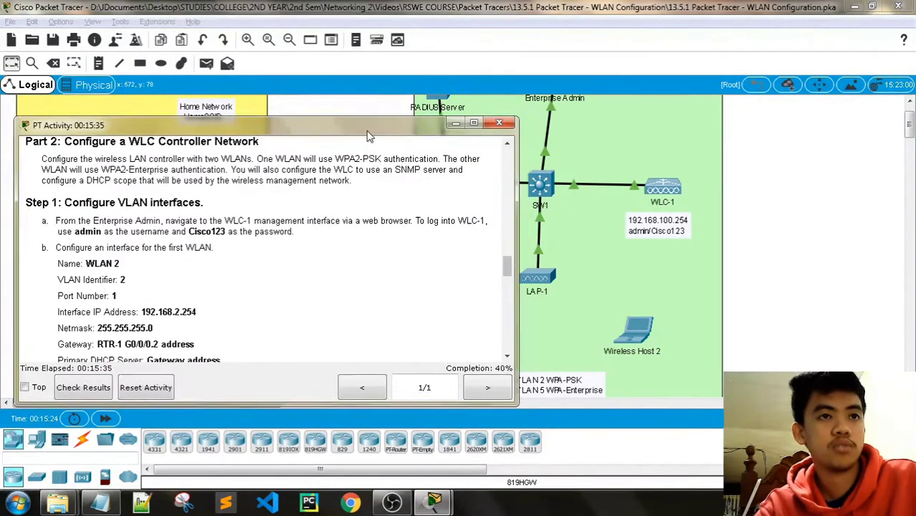
pyautogui.click(531, 8)
pyautogui.scroll(1, 586, 184)
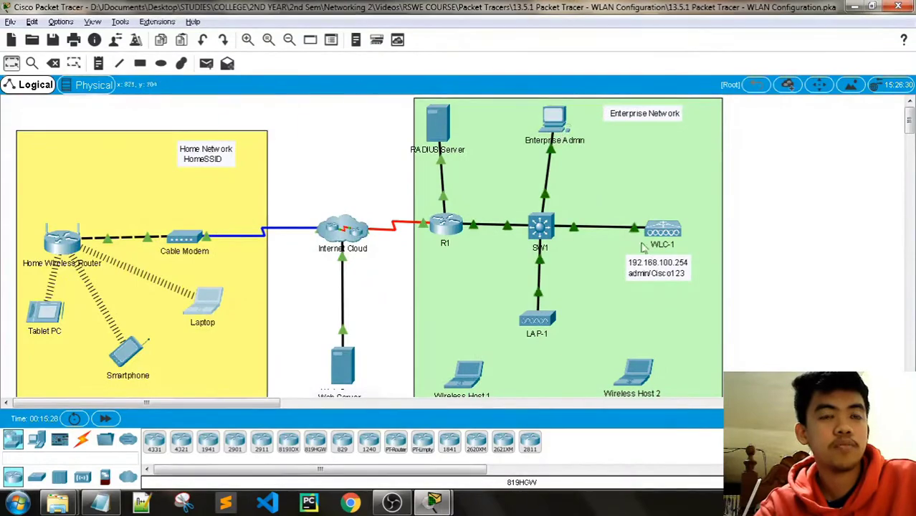
# Open the web browser on the Enterprise Admin PC.
pyautogui.click(557, 116)
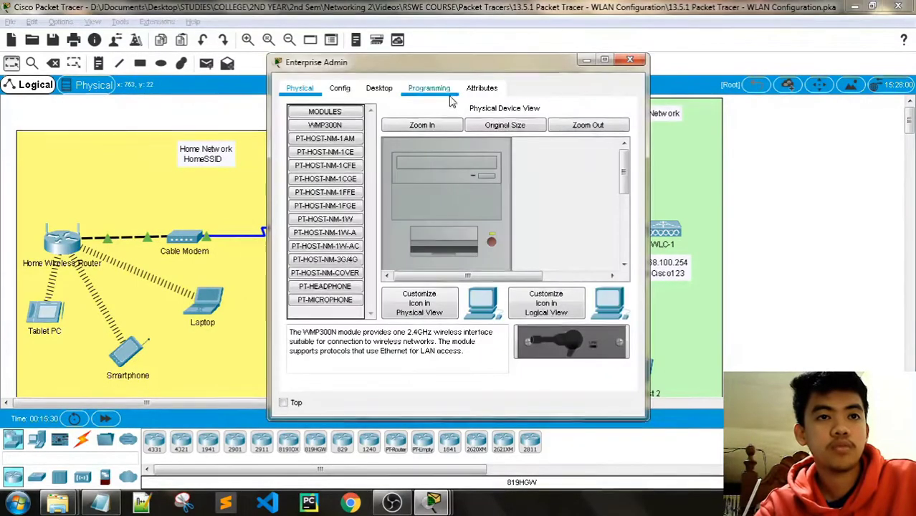
pyautogui.moveTo(443, 63); pyautogui.dragTo(332, 62)
pyautogui.click(265, 87)
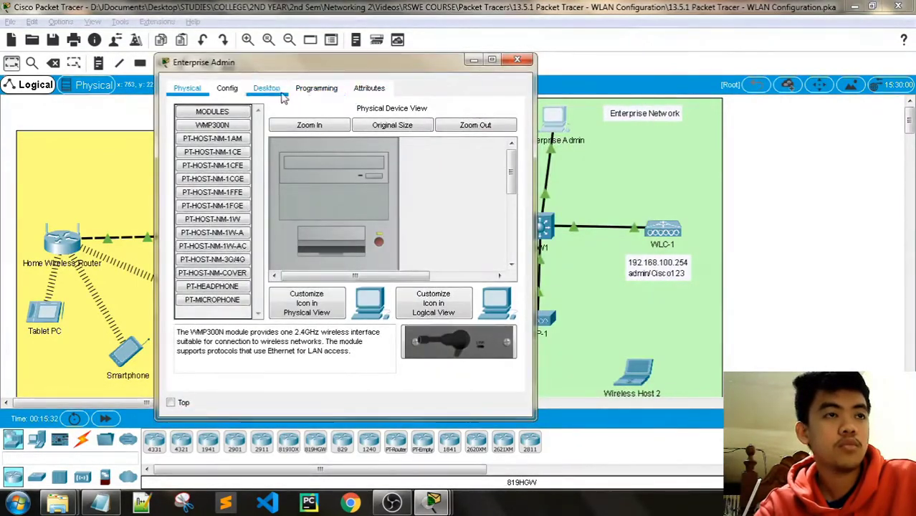
pyautogui.moveTo(342, 393); pyautogui.dragTo(367, 393)
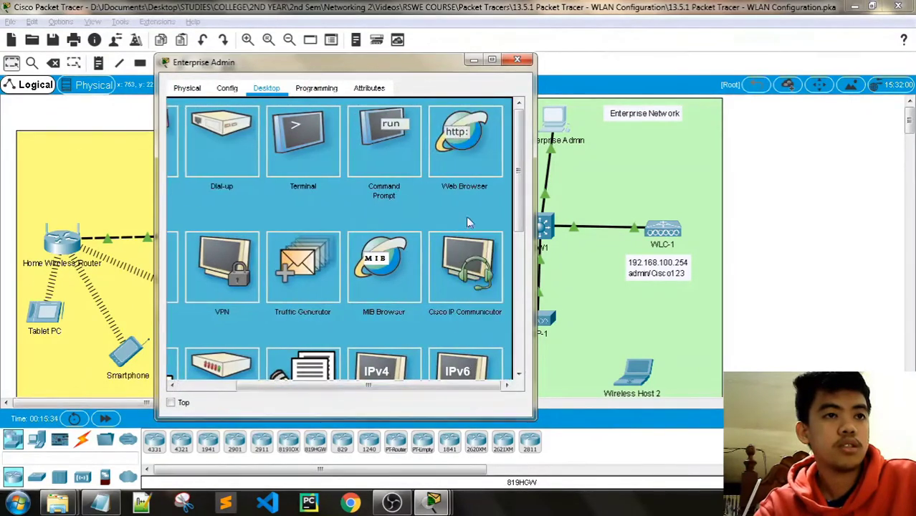
pyautogui.click(474, 148)
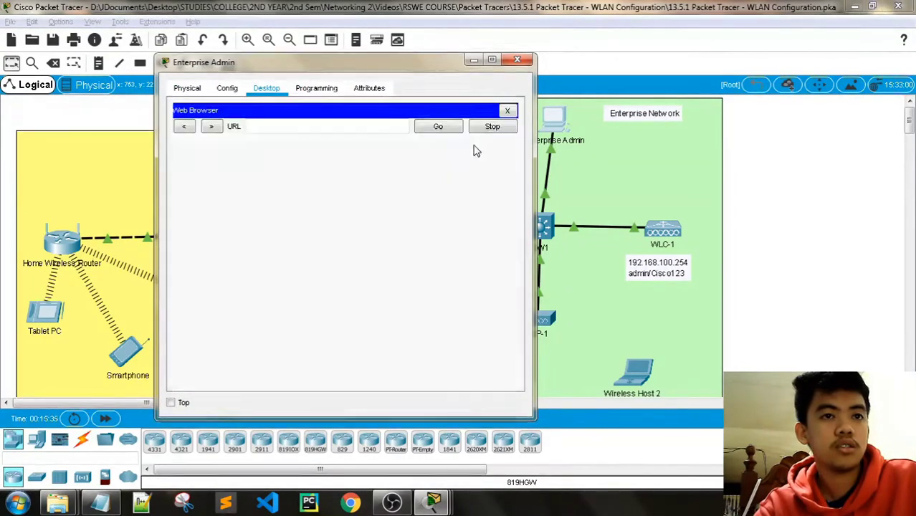
pyautogui.doubleClick(688, 262)
pyautogui.moveTo(680, 260); pyautogui.dragTo(620, 264)
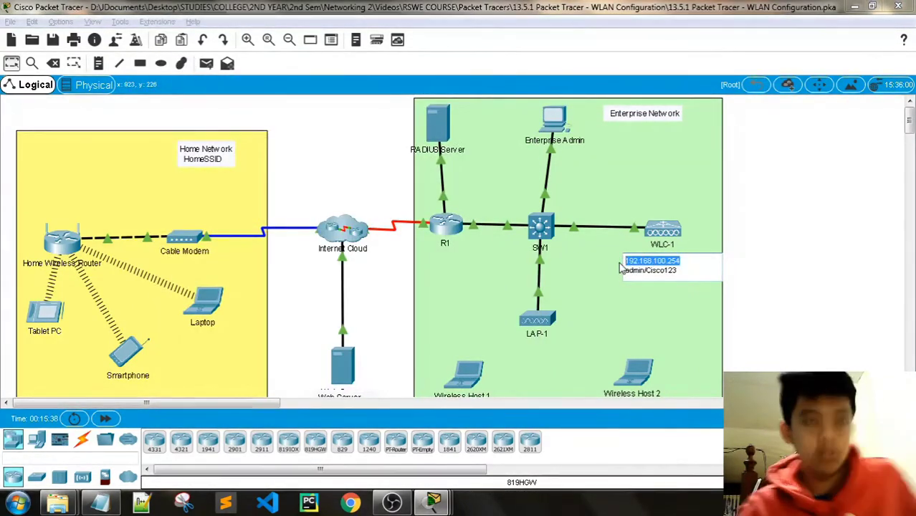
pyautogui.click(769, 232)
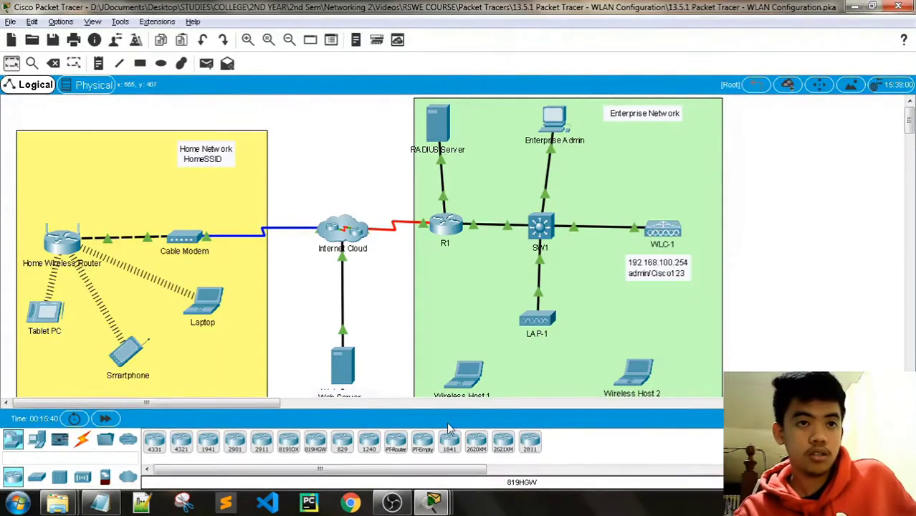
pyautogui.moveTo(433, 502)
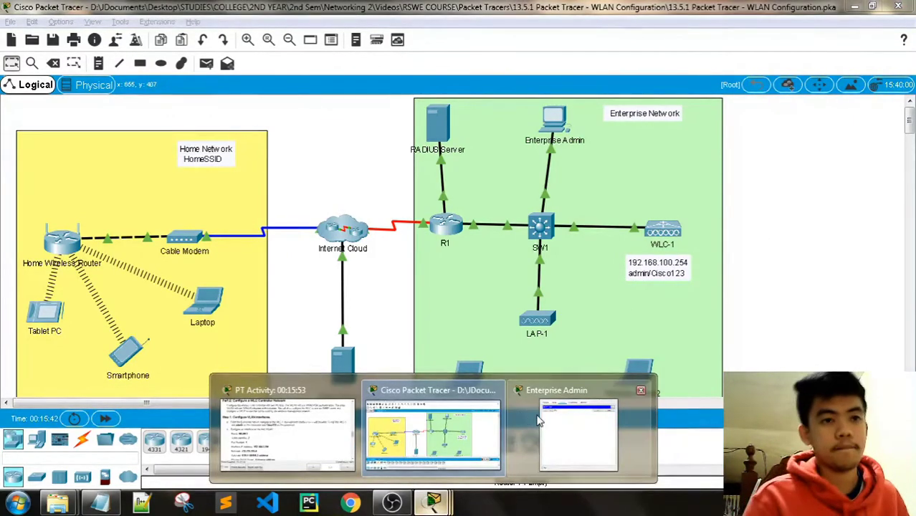
pyautogui.click(578, 434)
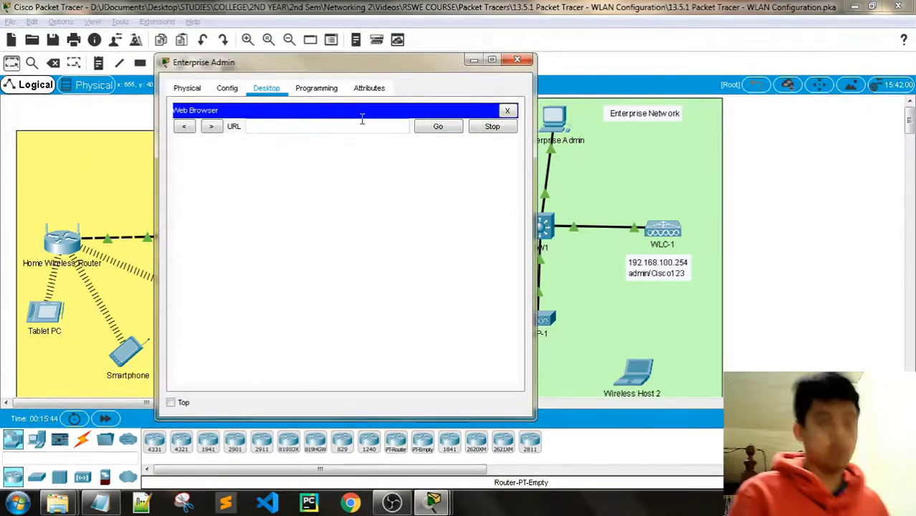
pyautogui.hotkey('ctrl', 'v')
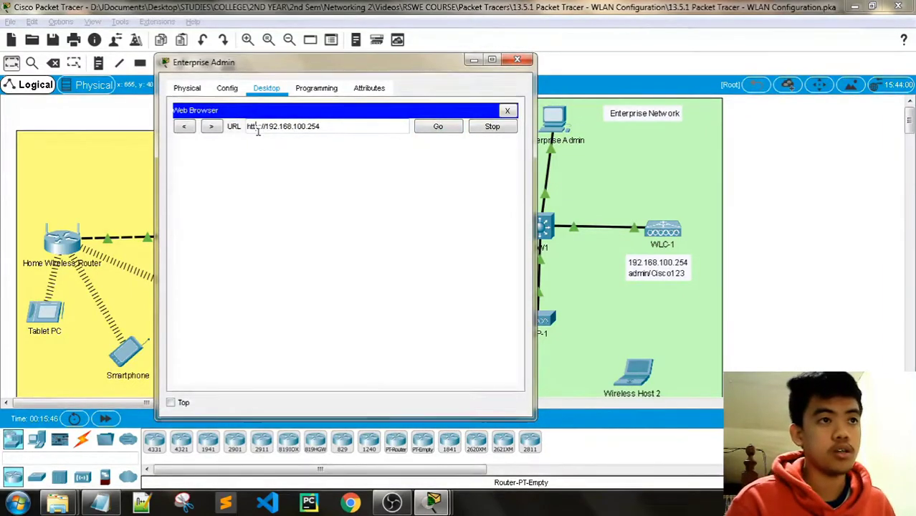
pyautogui.moveTo(259, 128); pyautogui.dragTo(266, 129)
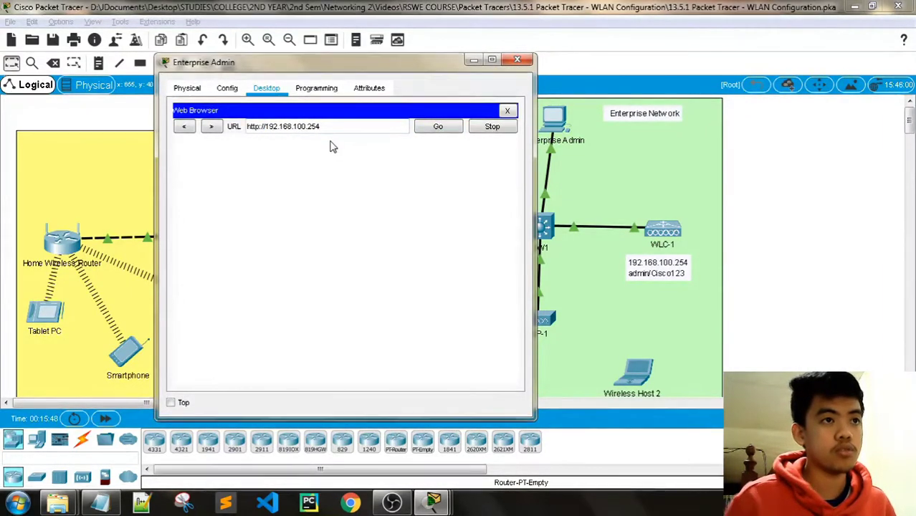
pyautogui.write('s')
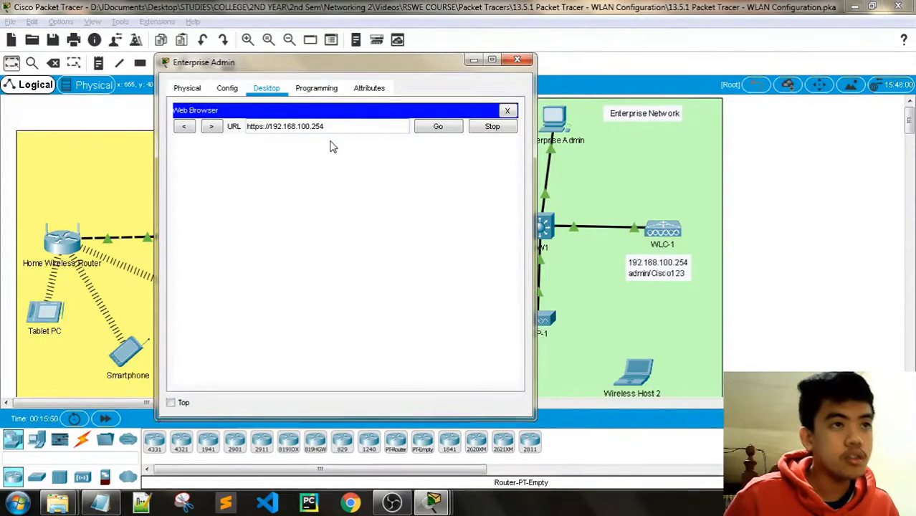
pyautogui.press('Return')
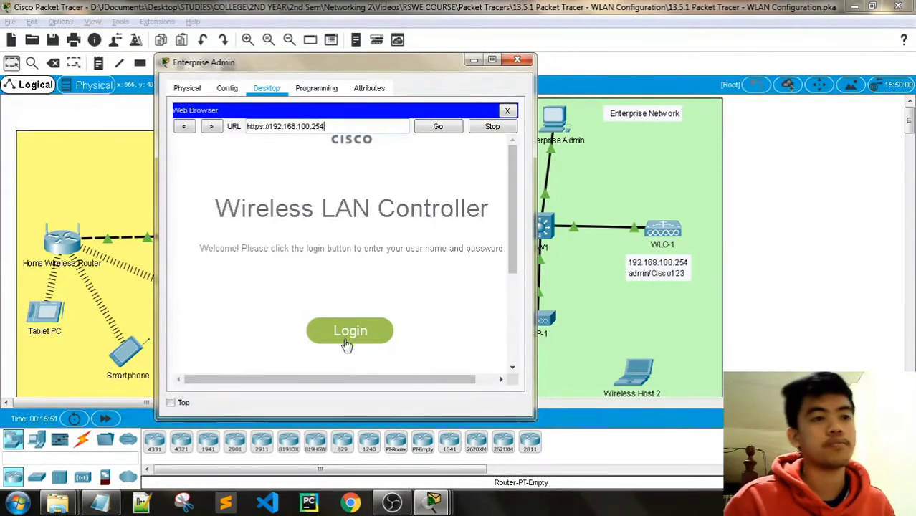
# Sign in to the controller as admin with the account password, retrying after an error.
pyautogui.click(346, 344)
pyautogui.write('adm')
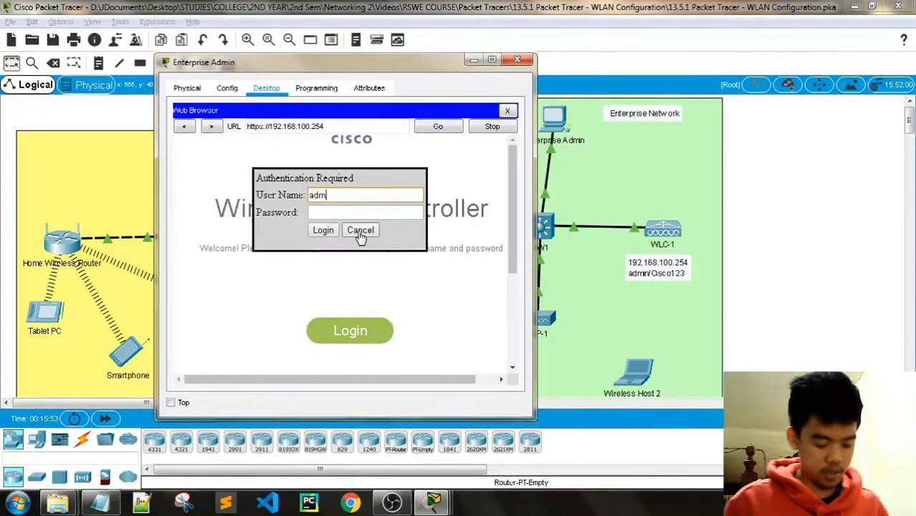
pyautogui.write('in')
pyautogui.click(322, 230)
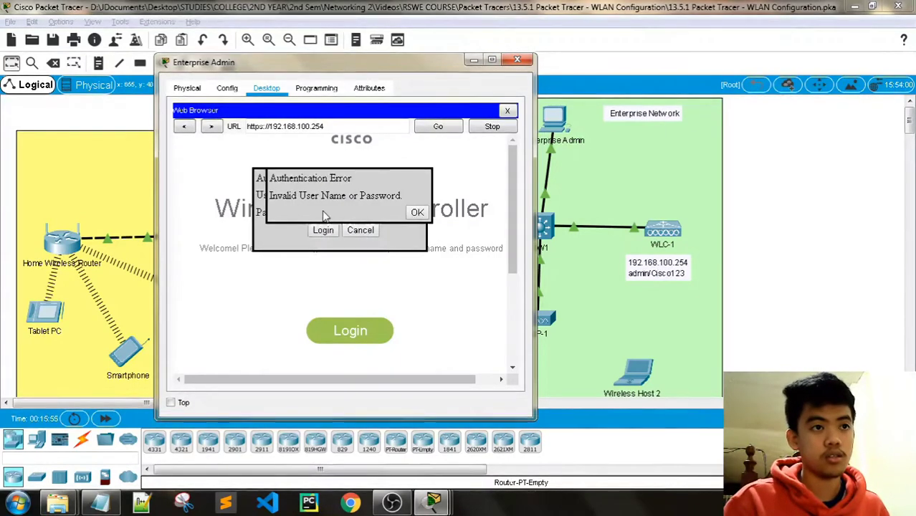
pyautogui.click(415, 214)
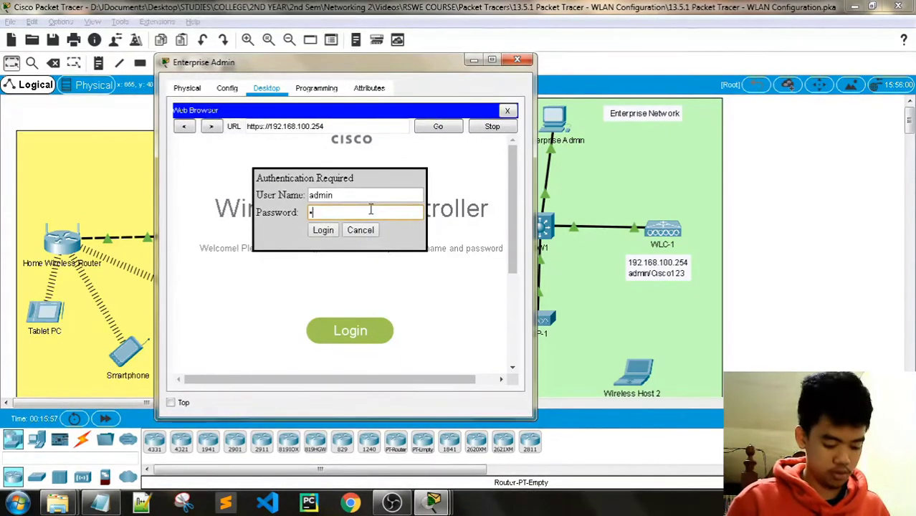
pyautogui.write('Cisco123')
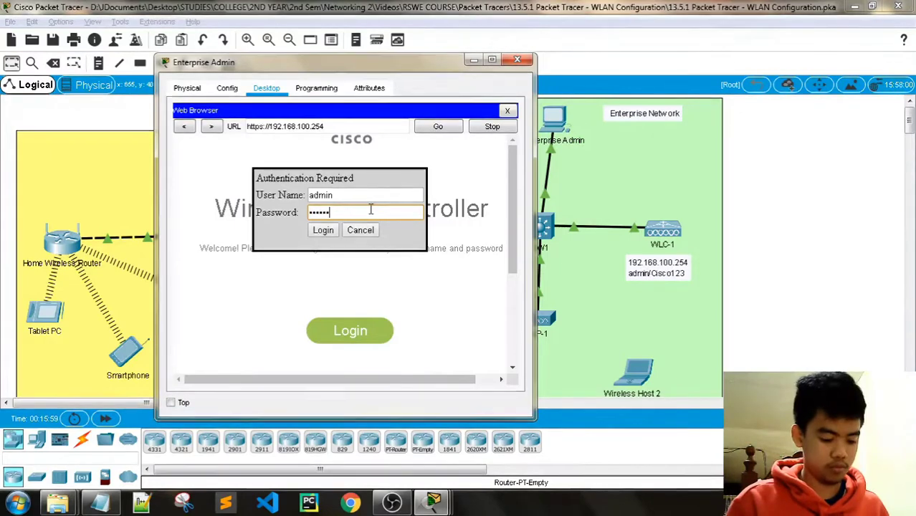
pyautogui.click(323, 230)
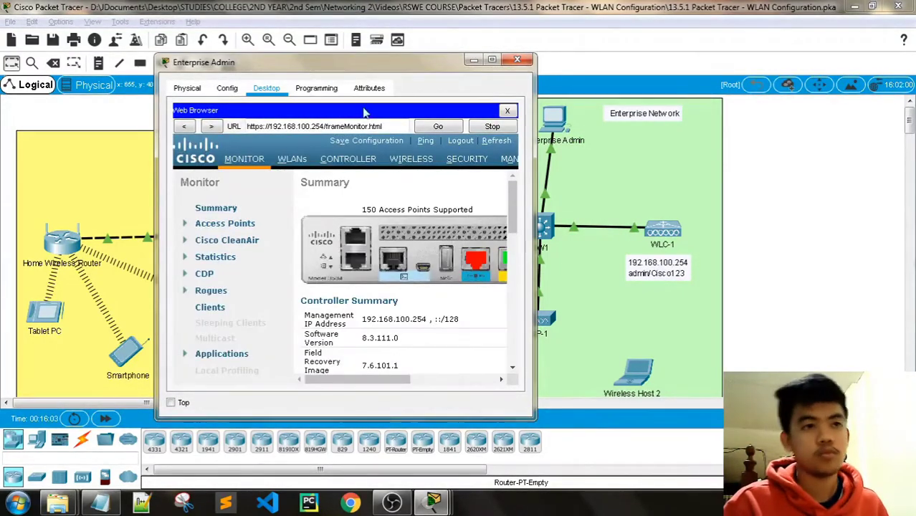
# Widen the browser and open New from WLC-1's CONTROLLER > Interfaces page.
pyautogui.moveTo(154, 149); pyautogui.dragTo(2, 149)
pyautogui.moveTo(434, 502)
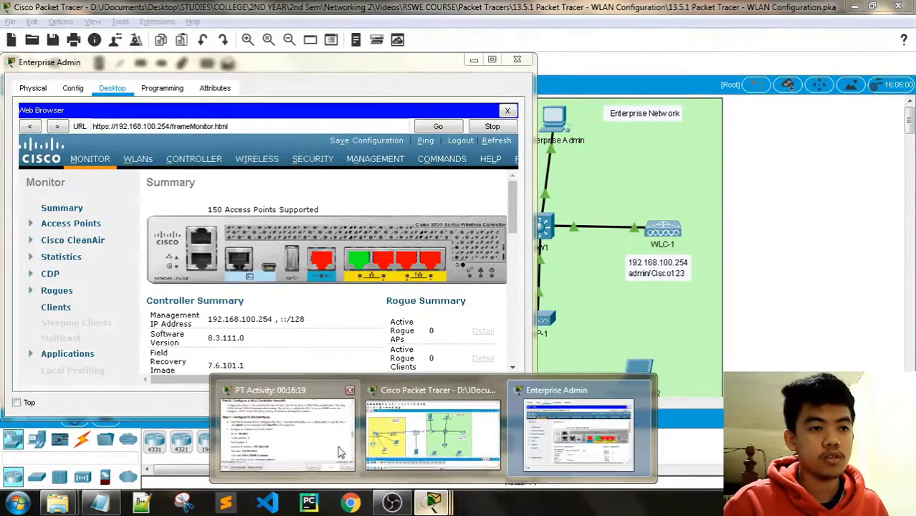
pyautogui.click(287, 419)
pyautogui.moveTo(283, 124); pyautogui.dragTo(651, 7)
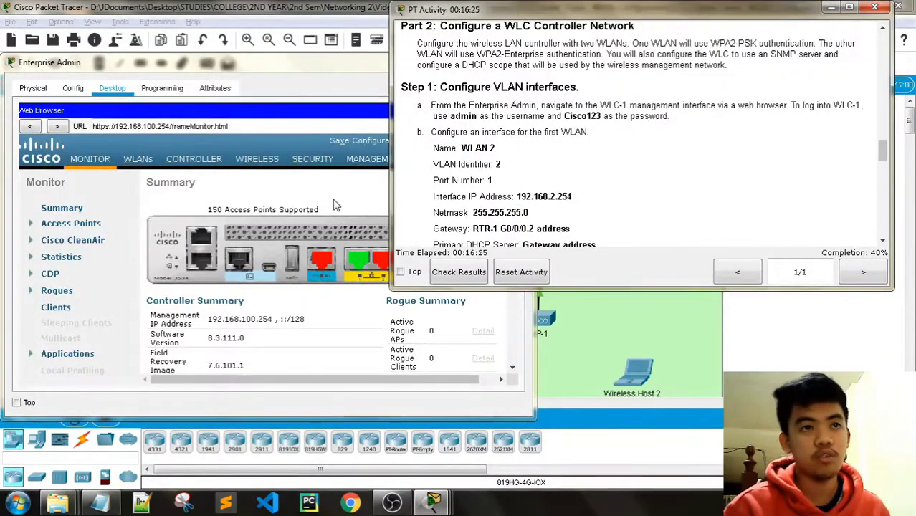
pyautogui.click(186, 162)
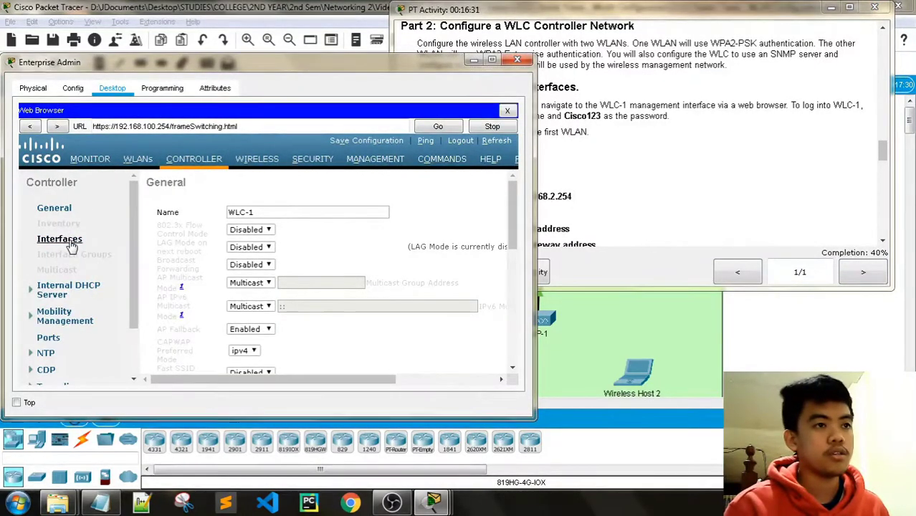
pyautogui.click(71, 243)
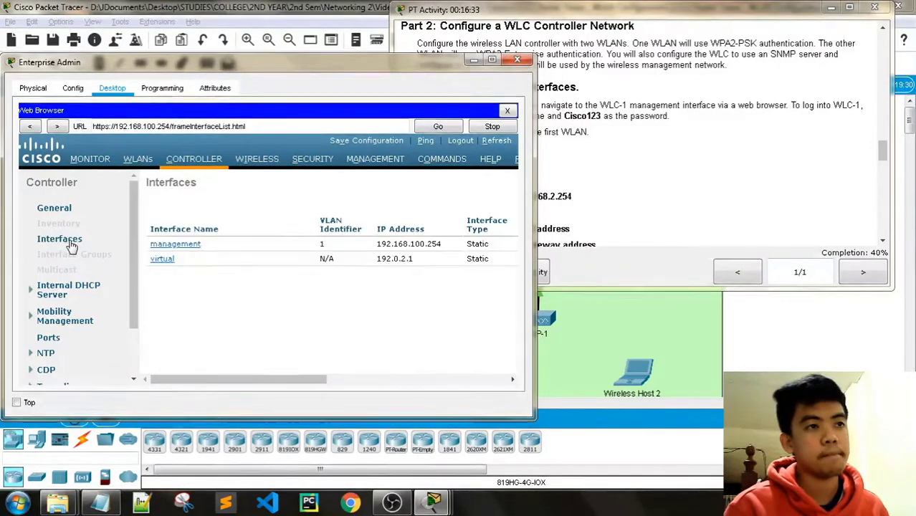
pyautogui.hotkey('alt', 'Tab')
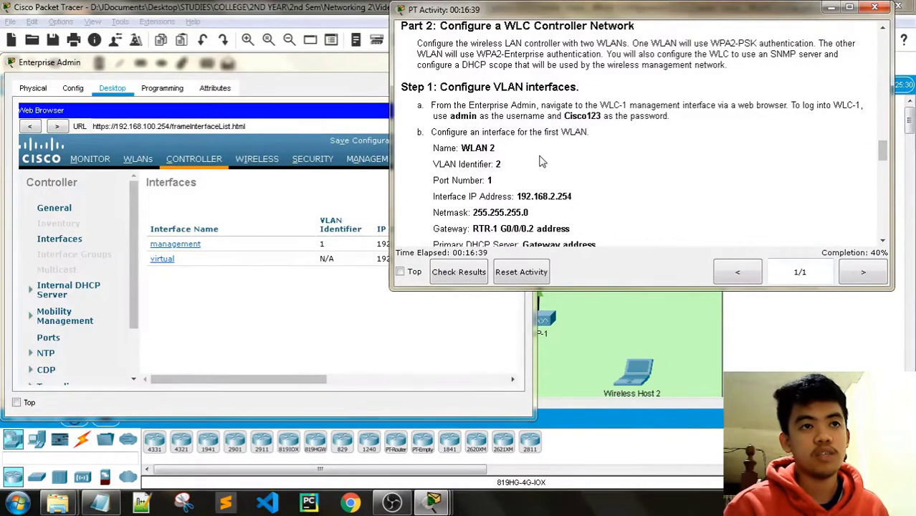
pyautogui.click(316, 315)
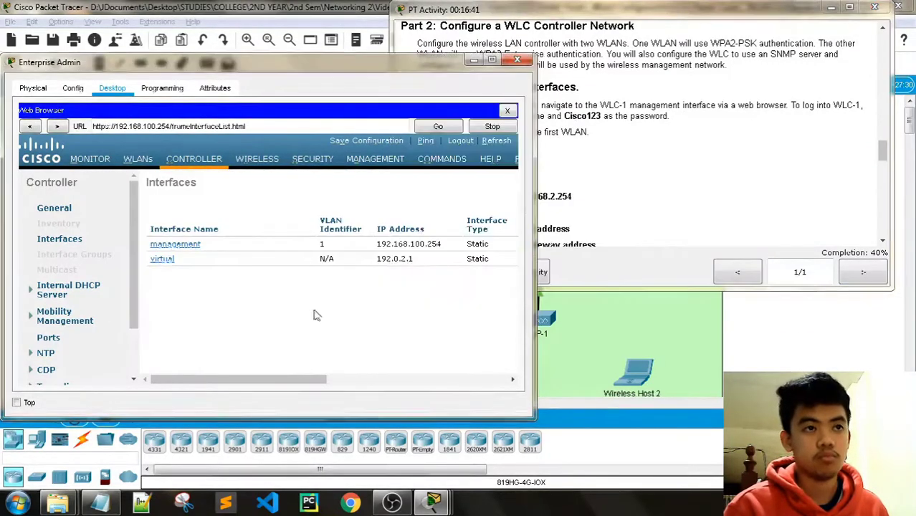
pyautogui.moveTo(244, 379); pyautogui.dragTo(479, 376)
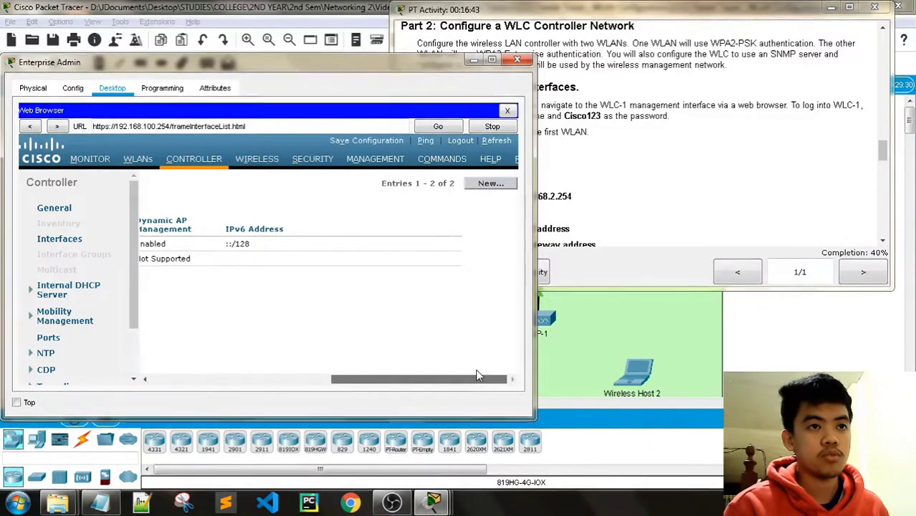
pyautogui.click(492, 185)
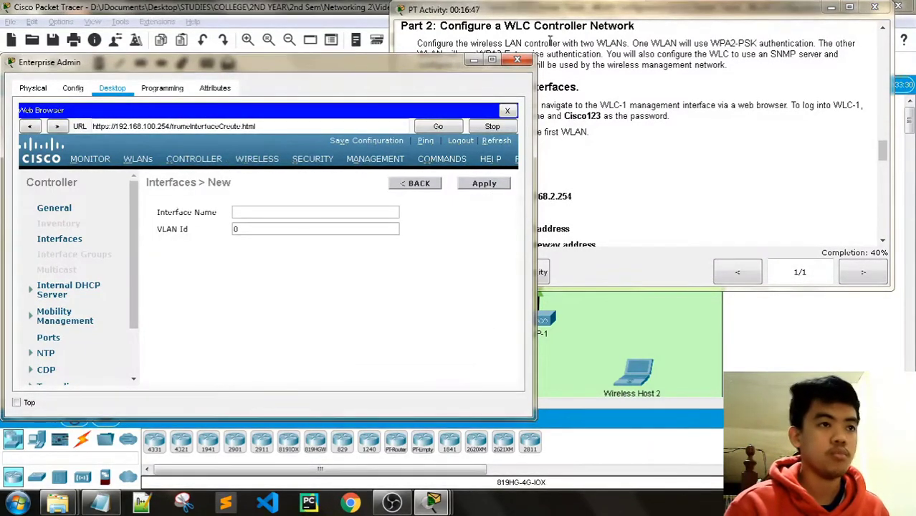
# Enter interface name 'WLAN 2' and VLAN Id 2, then apply the new interface.
pyautogui.click(562, 13)
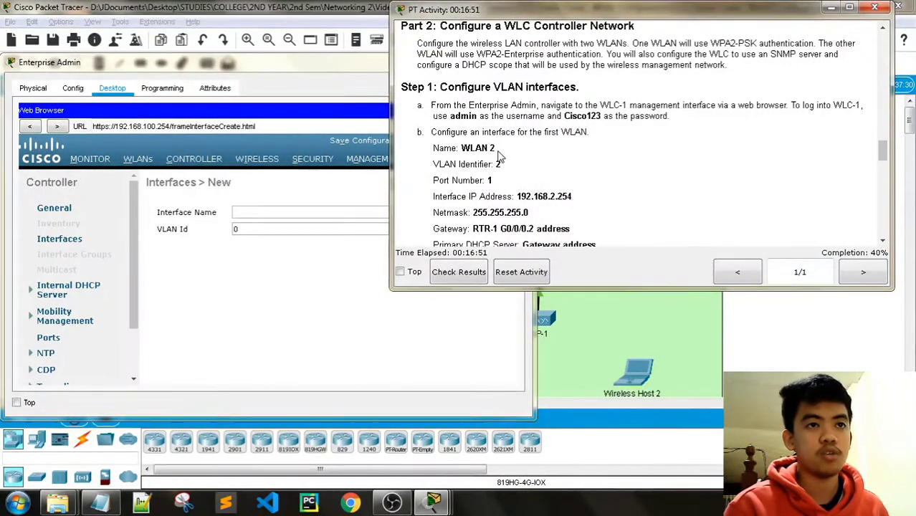
pyautogui.click(264, 211)
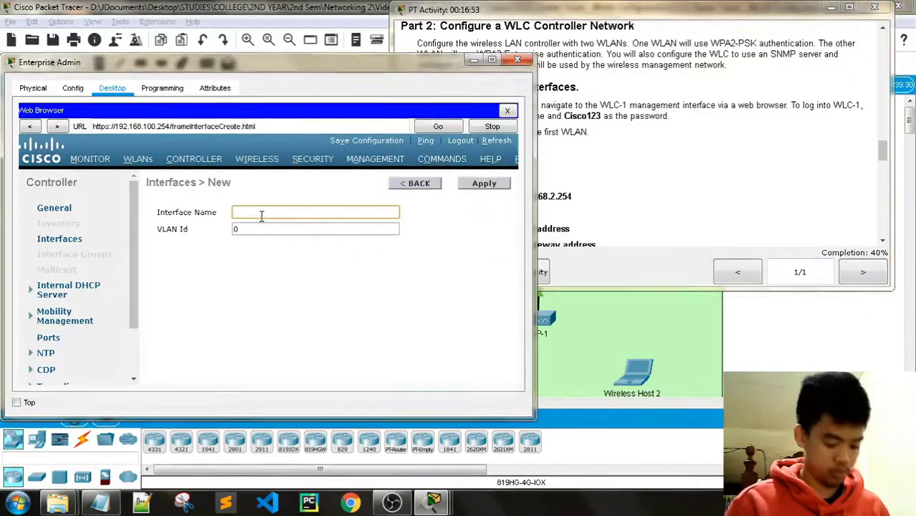
pyautogui.write('WLAN 2')
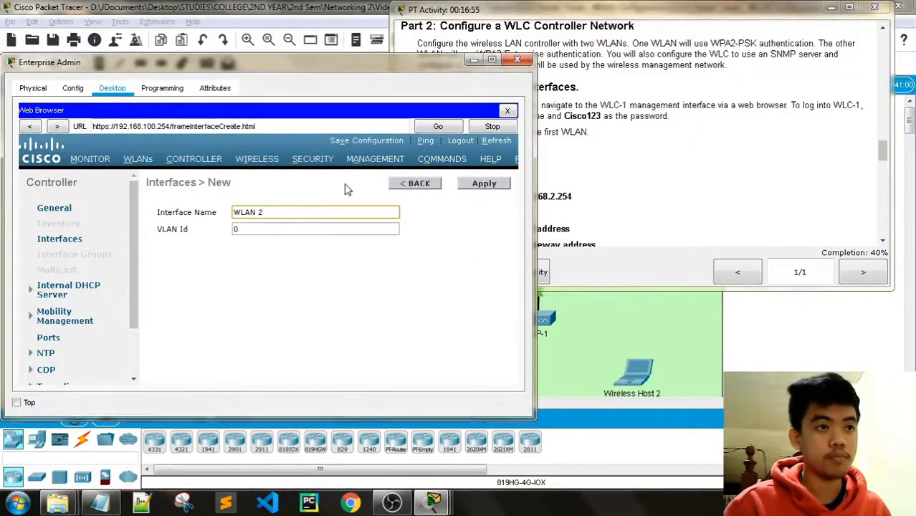
pyautogui.click(491, 11)
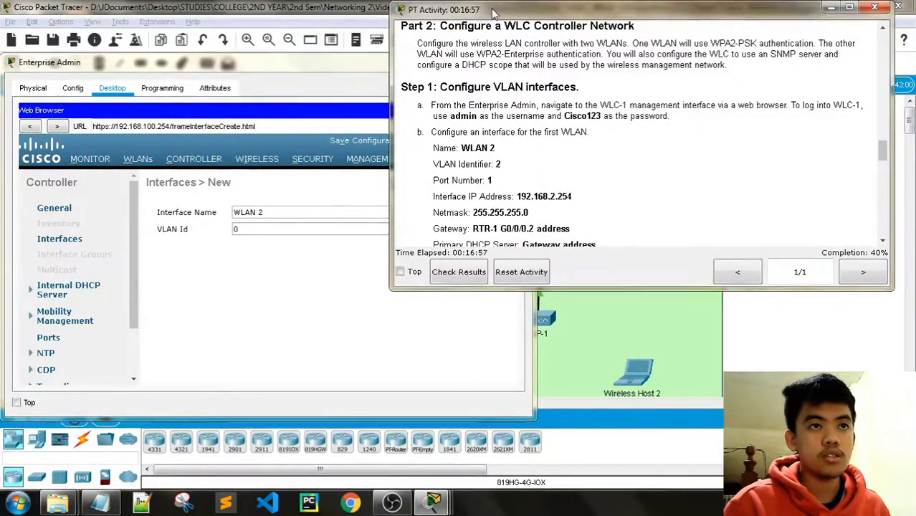
pyautogui.click(342, 208)
pyautogui.click(254, 230)
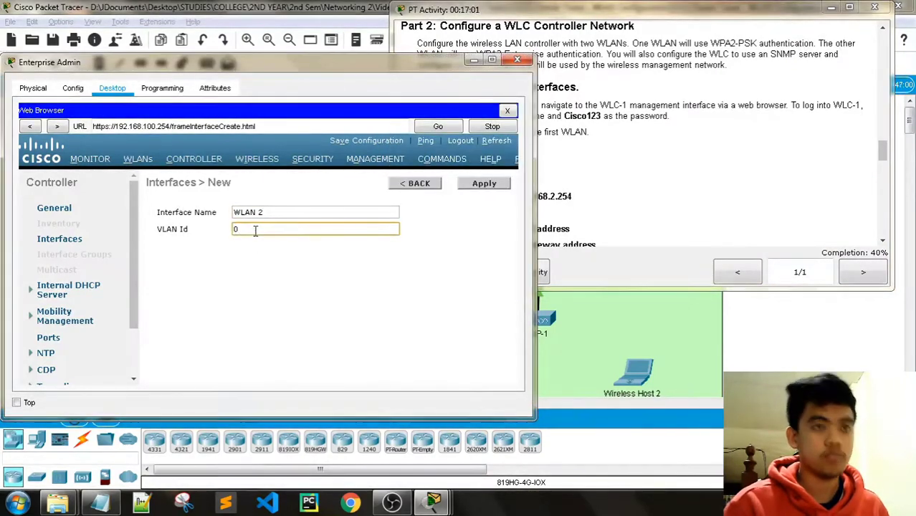
pyautogui.press('BackSpace')
pyautogui.write('2')
pyautogui.click(500, 187)
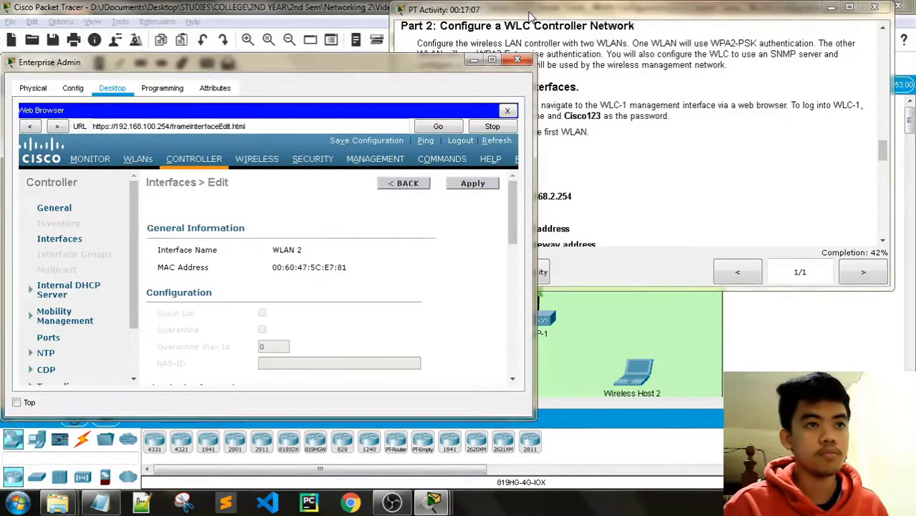
# Set the WLAN 2 interface Port Number to 1.
pyautogui.click(530, 16)
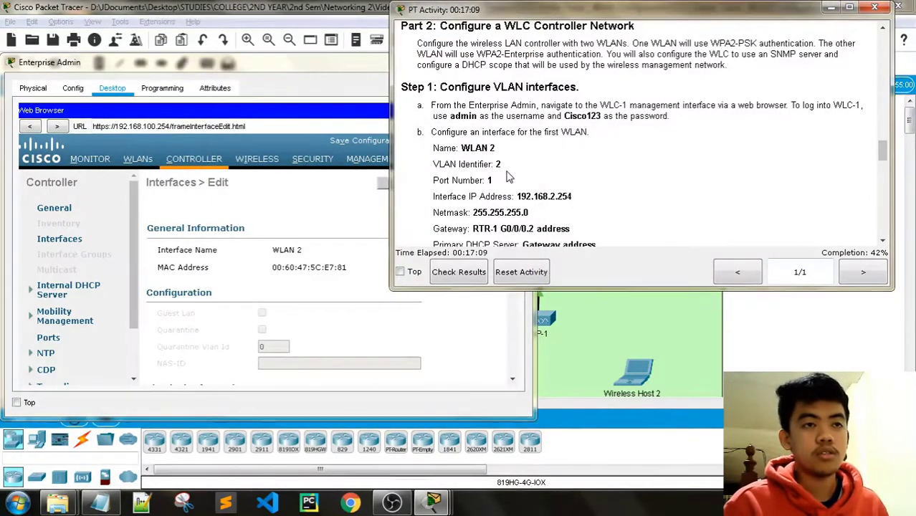
pyautogui.scroll(-4, 366, 249)
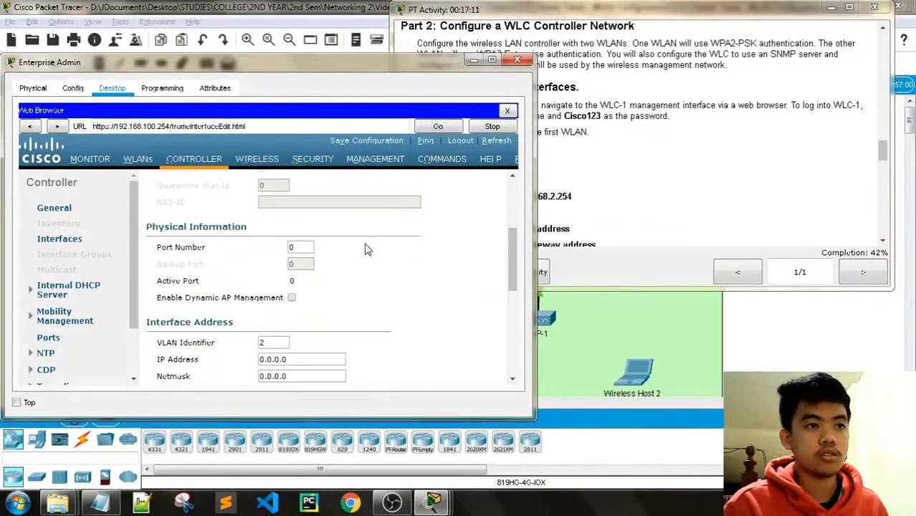
pyautogui.hotkey('alt', 'Tab')
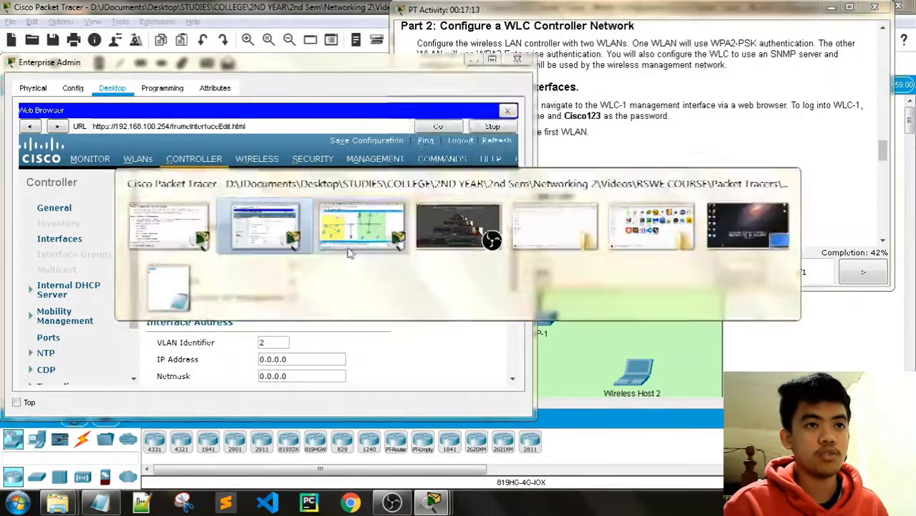
pyautogui.click(313, 247)
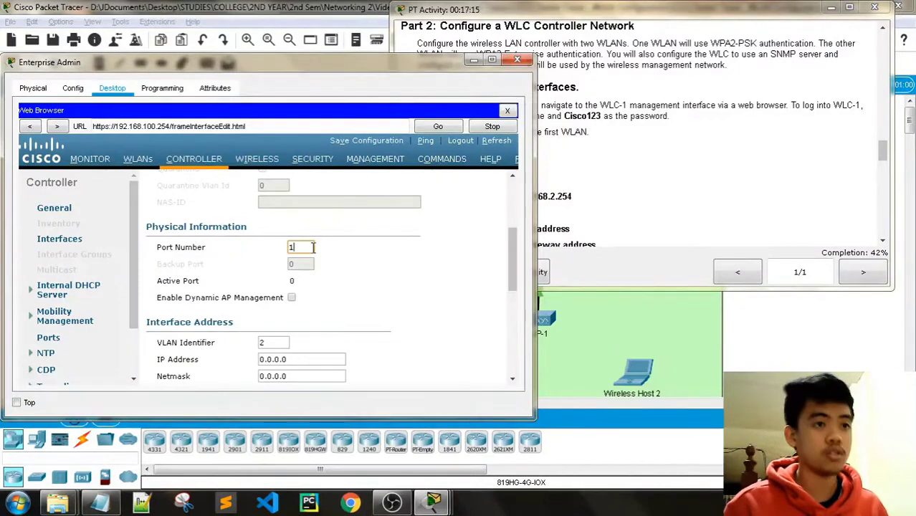
pyautogui.press('BackSpace')
pyautogui.write('1')
# Copy 192.168.2.254 from the instructions into the IP Address field.
pyautogui.hotkey('alt', 'Tab')
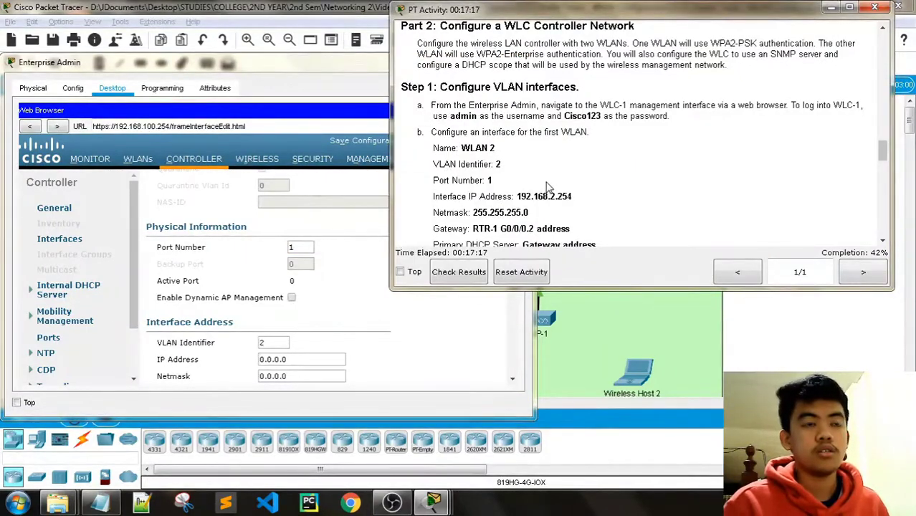
pyautogui.scroll(-1, 546, 186)
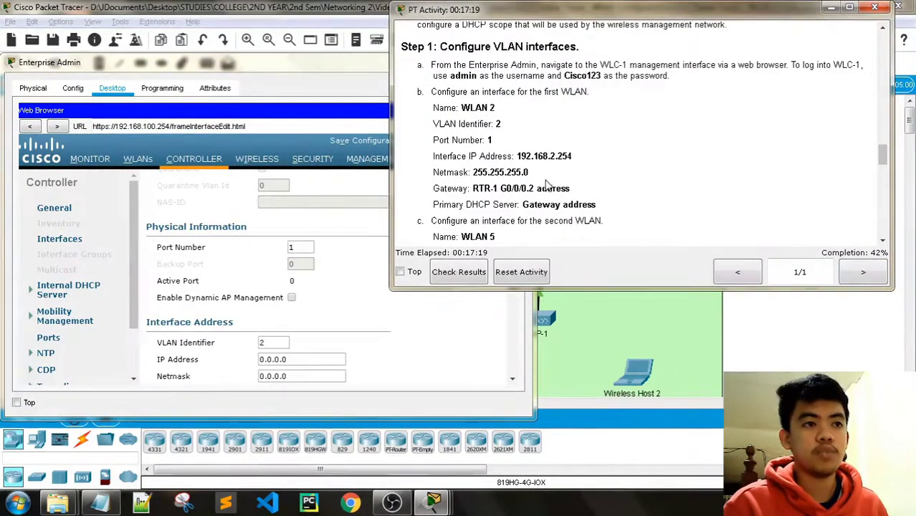
pyautogui.hotkey('alt', 'Tab')
pyautogui.scroll(-3, 401, 285)
pyautogui.scroll(1, 183, 294)
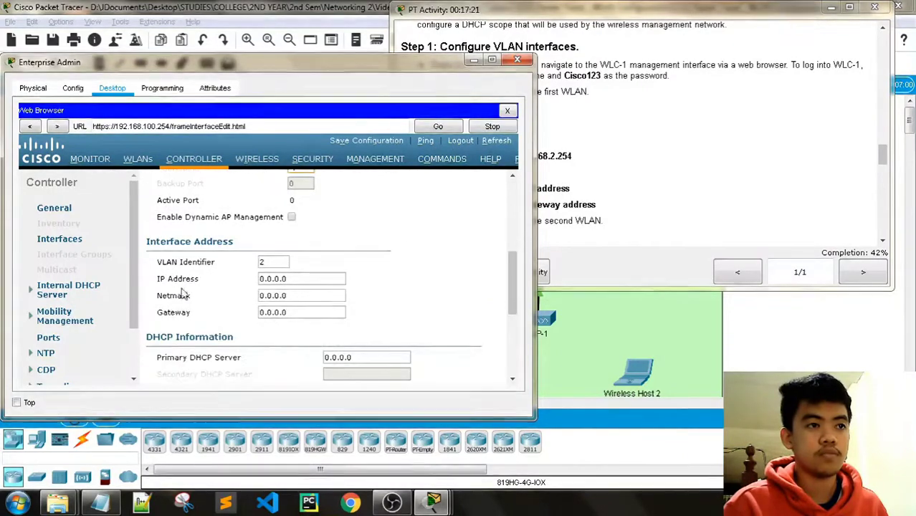
pyautogui.hotkey('alt', 'Tab')
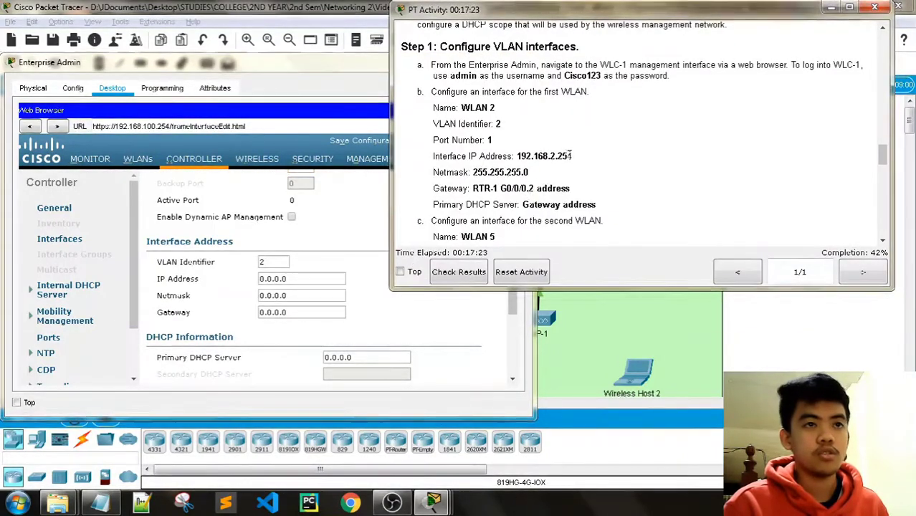
pyautogui.moveTo(574, 155); pyautogui.dragTo(533, 152)
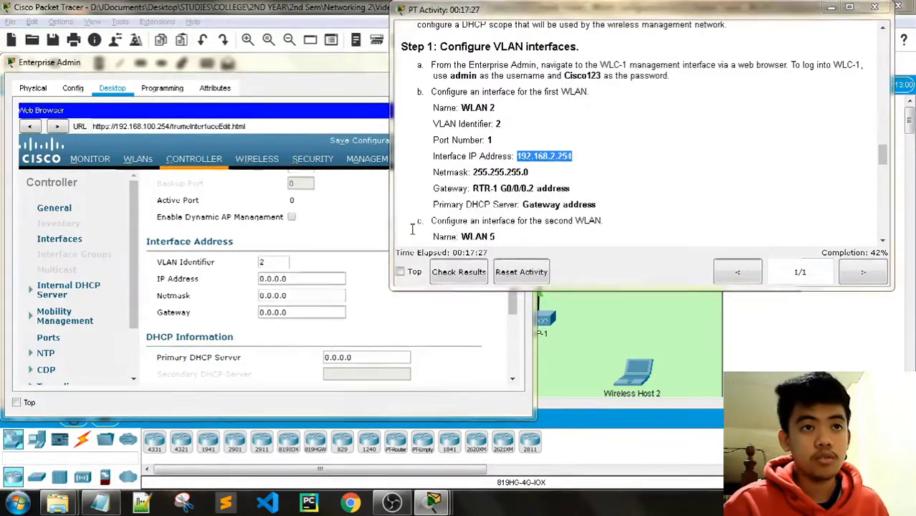
pyautogui.hotkey('alt', 'Tab')
pyautogui.moveTo(294, 279); pyautogui.dragTo(249, 285)
pyautogui.write('192.168.2.254')
# Copy the netmask 255.255.255.0 from the instructions into the Netmask field.
pyautogui.hotkey('alt', 'Tab')
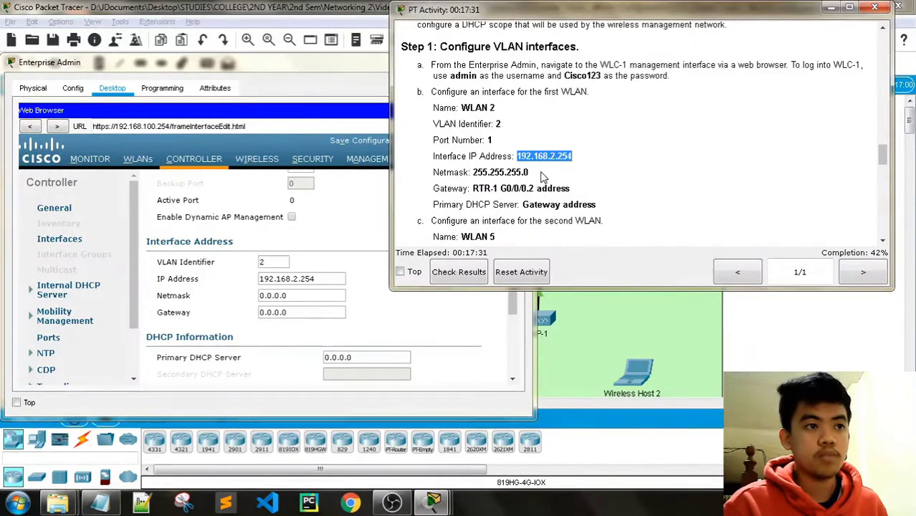
pyautogui.moveTo(530, 173); pyautogui.dragTo(509, 172)
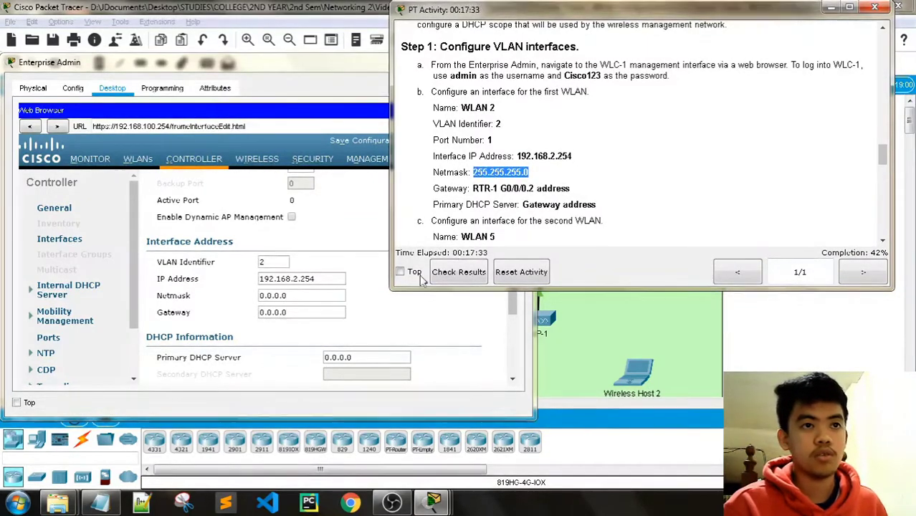
pyautogui.hotkey('alt', 'Tab')
pyautogui.moveTo(300, 296); pyautogui.dragTo(254, 296)
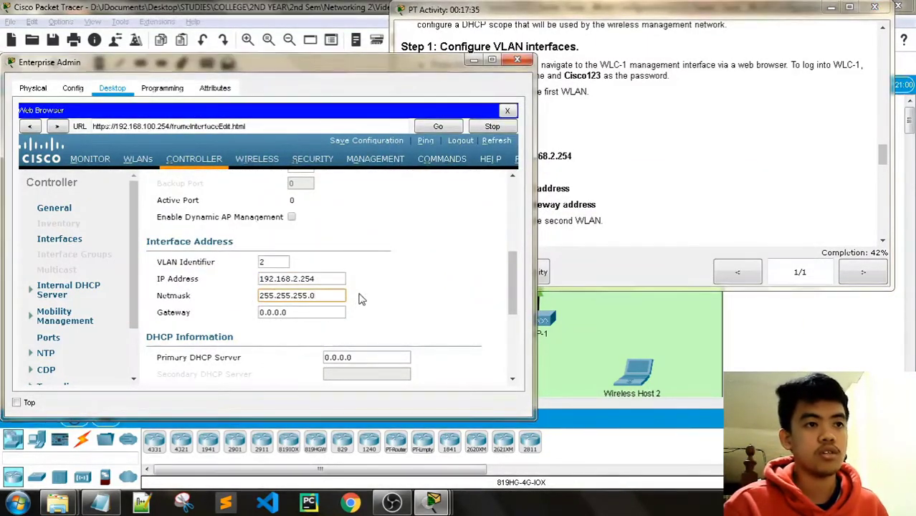
pyautogui.hotkey('alt', 'Tab')
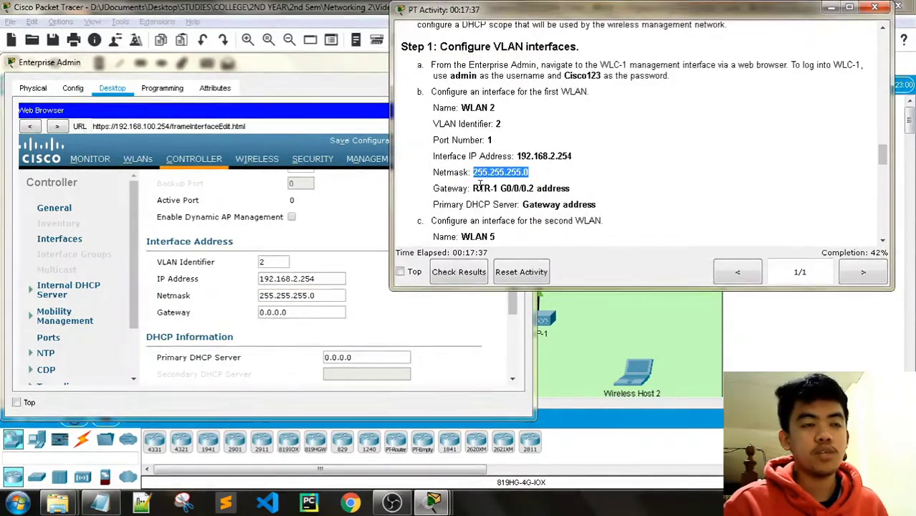
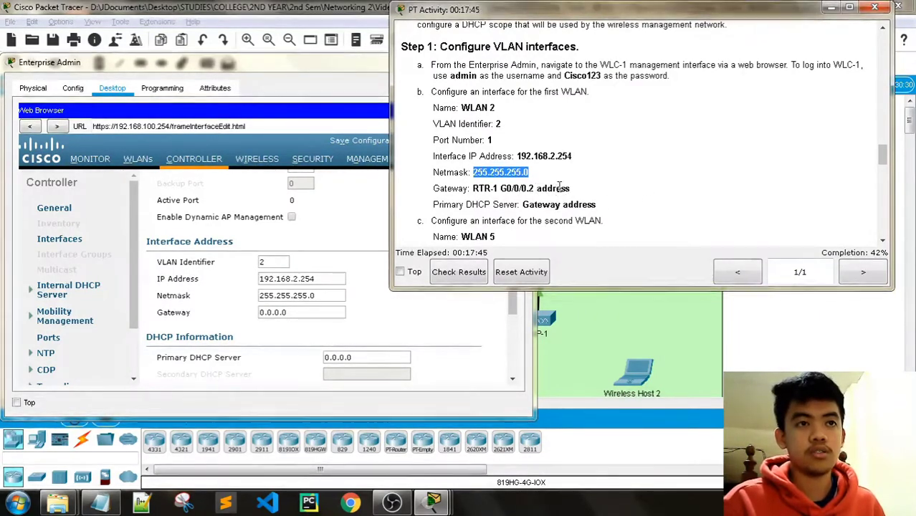
# Set the WLAN 2 interface Gateway to 192.168.2.1.
pyautogui.scroll(20, 604, 177)
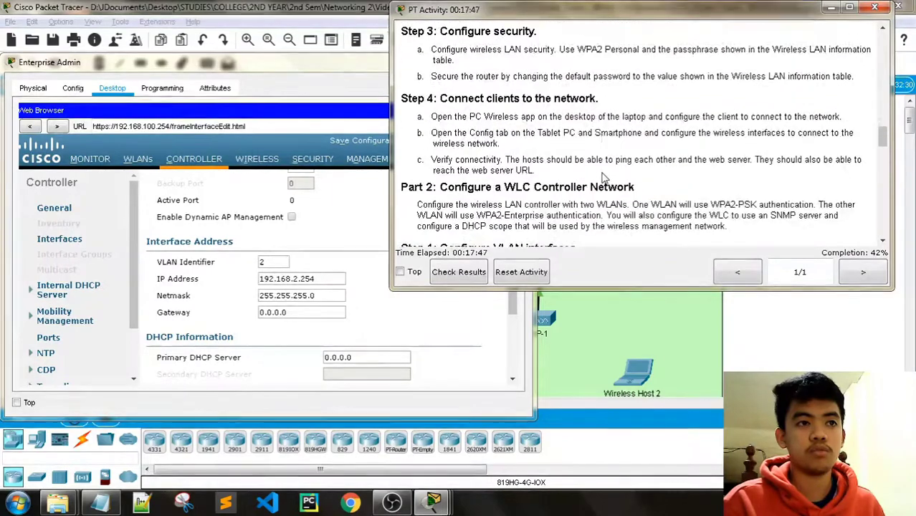
pyautogui.scroll(6, 604, 172)
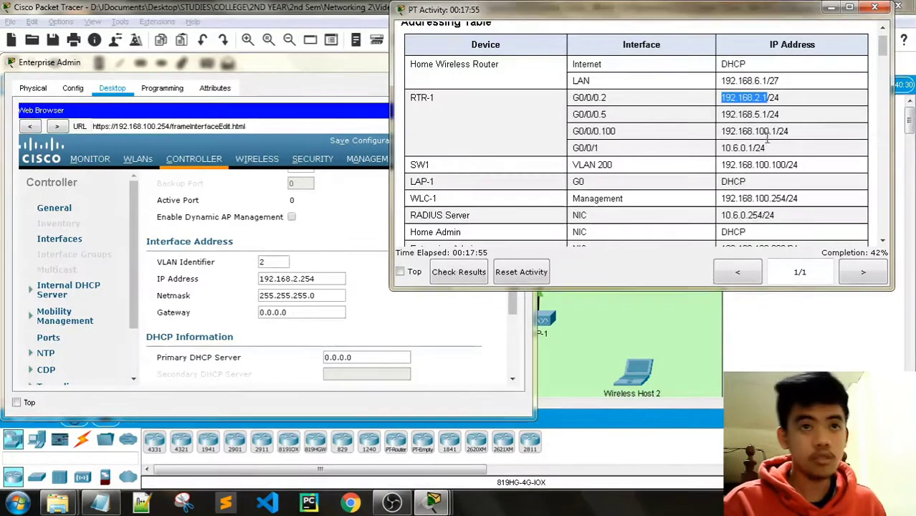
pyautogui.click(237, 65)
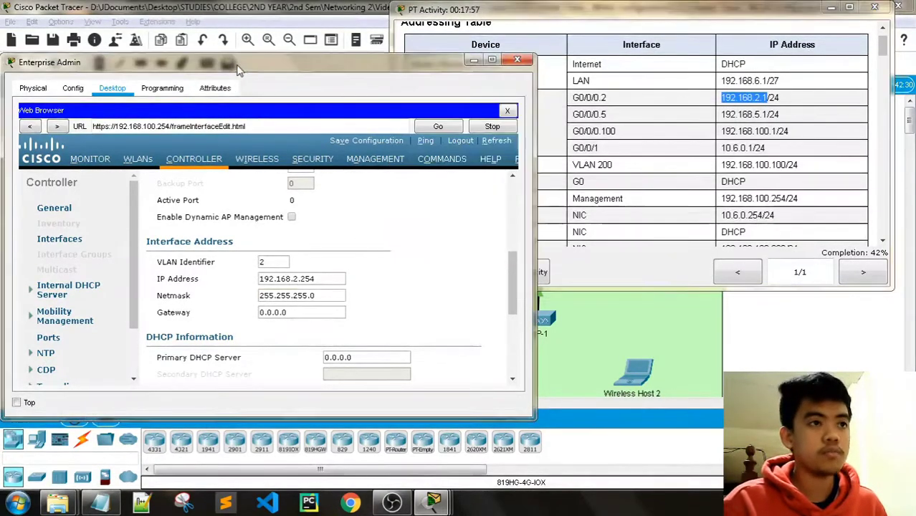
pyautogui.moveTo(315, 314); pyautogui.dragTo(248, 316)
pyautogui.write('192.168.2.1')
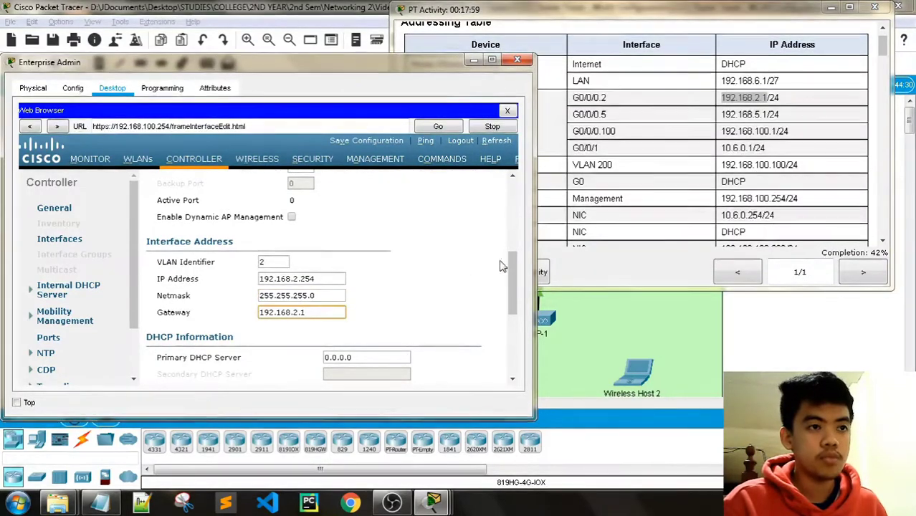
# Use the same address, 192.168.2.1, as the Primary DHCP Server.
pyautogui.scroll(-3, 753, 162)
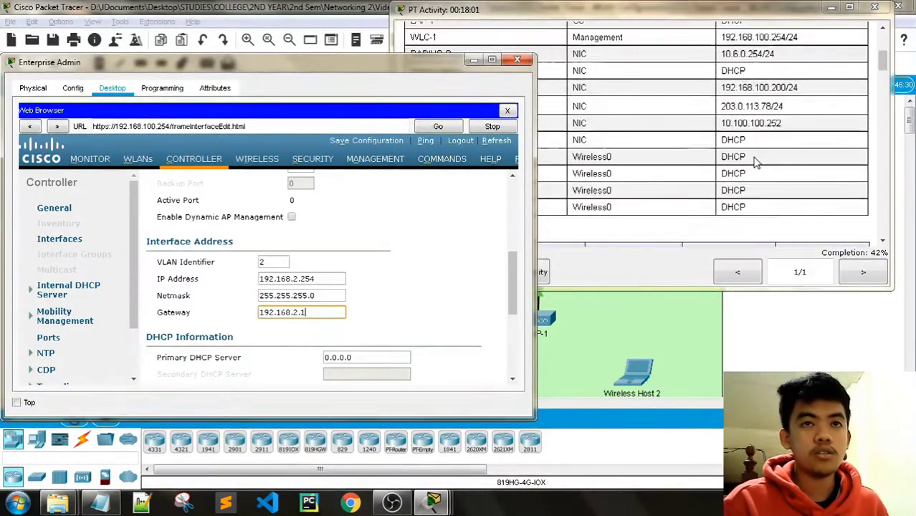
pyautogui.scroll(-6, 757, 163)
pyautogui.click(642, 15)
pyautogui.scroll(-6, 676, 186)
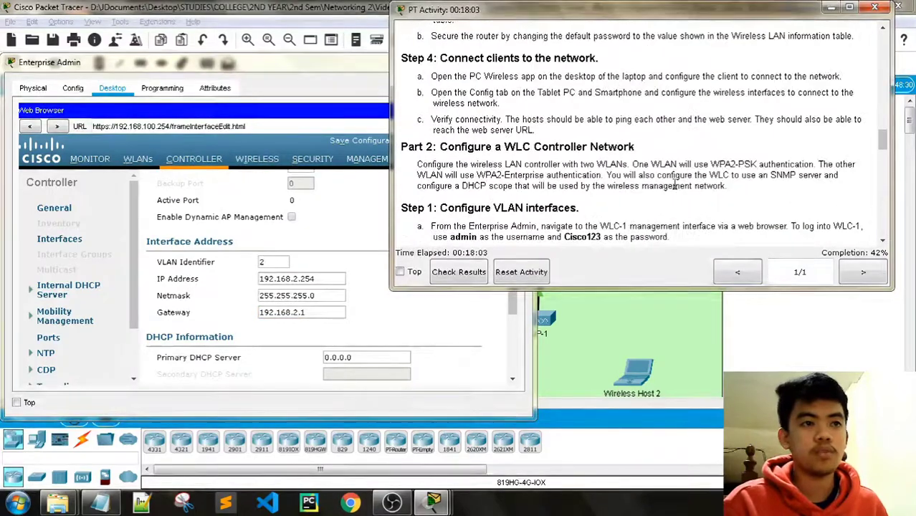
pyautogui.scroll(-5, 674, 188)
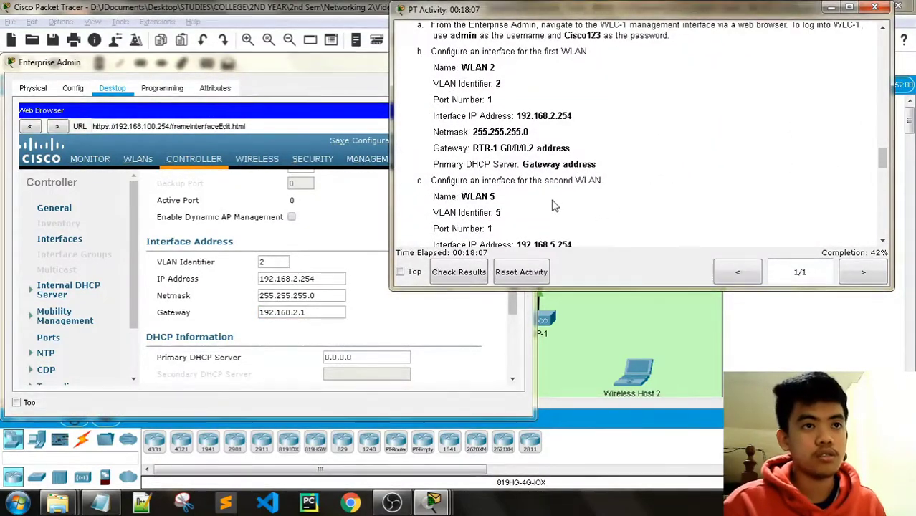
pyautogui.moveTo(308, 313); pyautogui.dragTo(239, 319)
pyautogui.hotkey('ctrl', 'c')
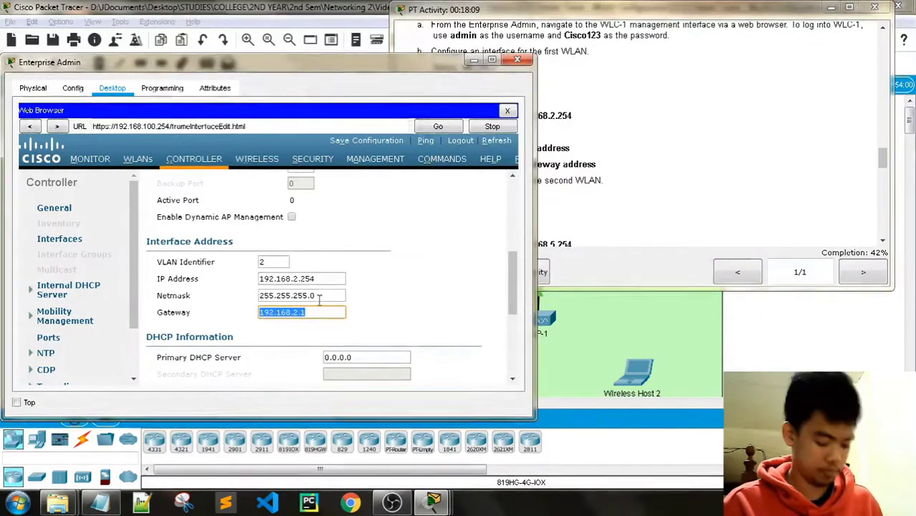
pyautogui.moveTo(374, 356); pyautogui.dragTo(307, 358)
pyautogui.hotkey('ctrl', 'v')
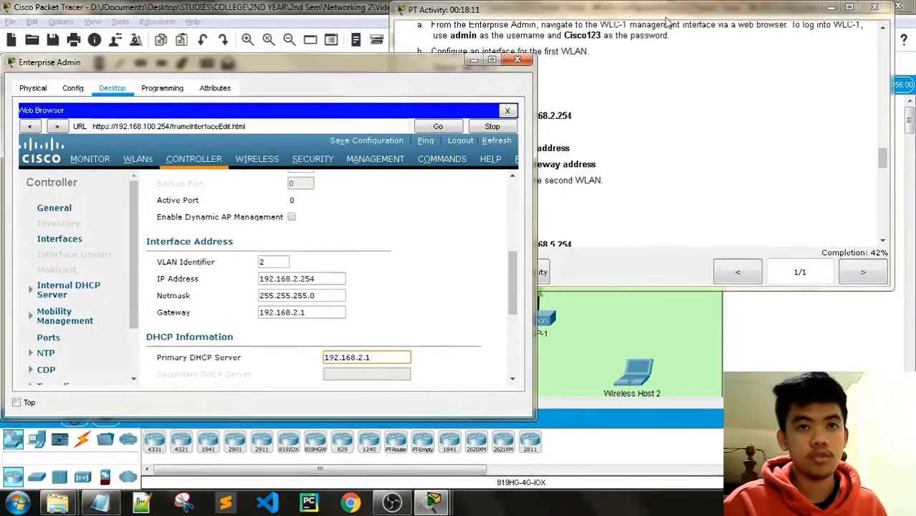
pyautogui.click(612, 180)
# Apply the WLAN 2 interface changes and accept the disruption warning.
pyautogui.scroll(-1, 611, 182)
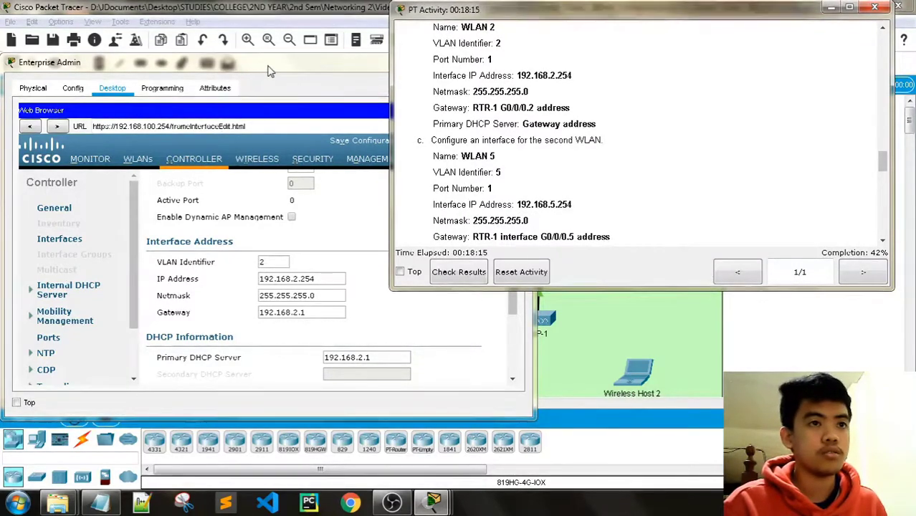
pyautogui.scroll(-1, 628, 178)
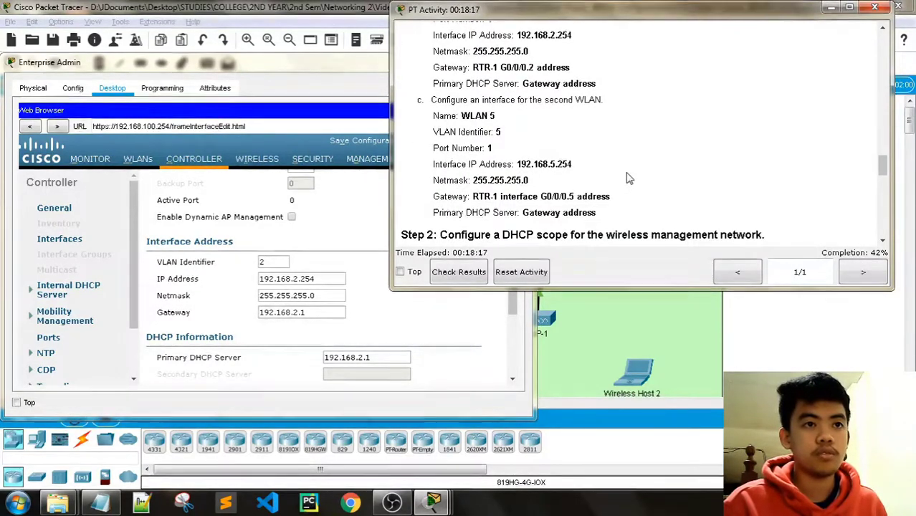
pyautogui.click(282, 65)
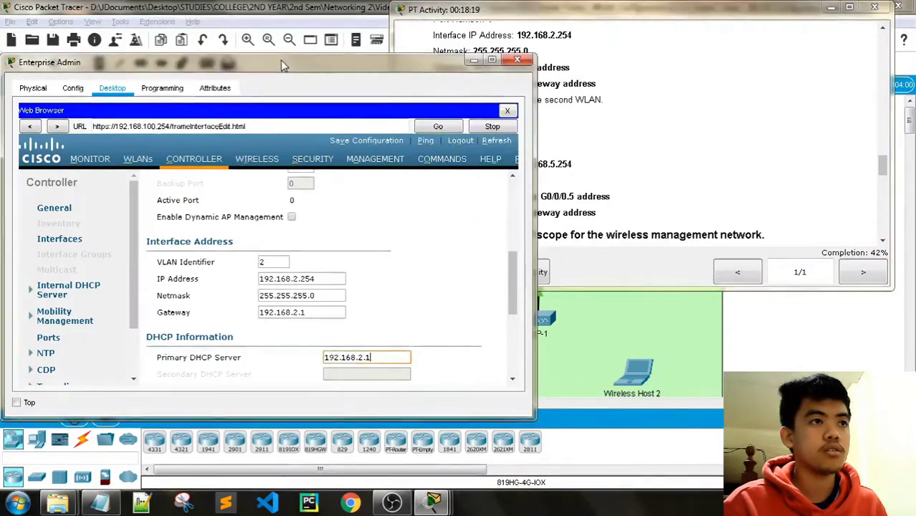
pyautogui.scroll(-3, 469, 266)
pyautogui.scroll(-2, 473, 269)
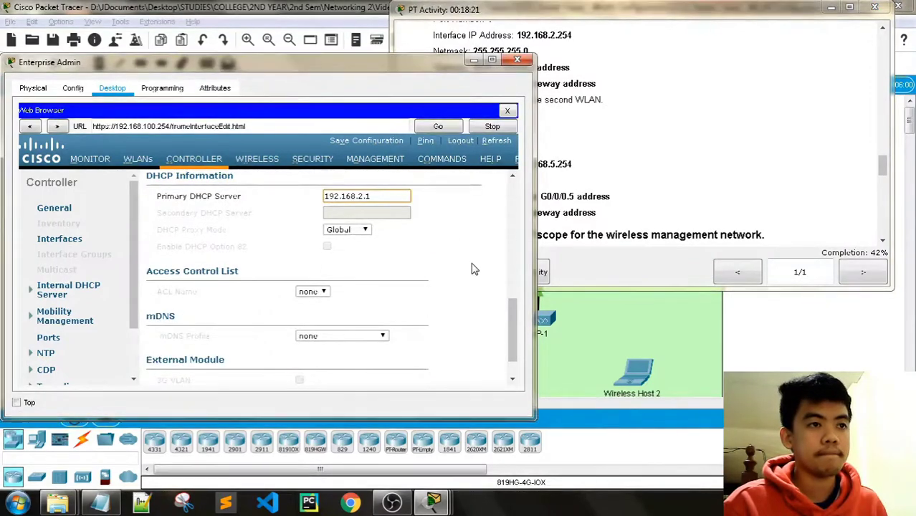
pyautogui.scroll(5, 473, 269)
pyautogui.scroll(-4, 472, 269)
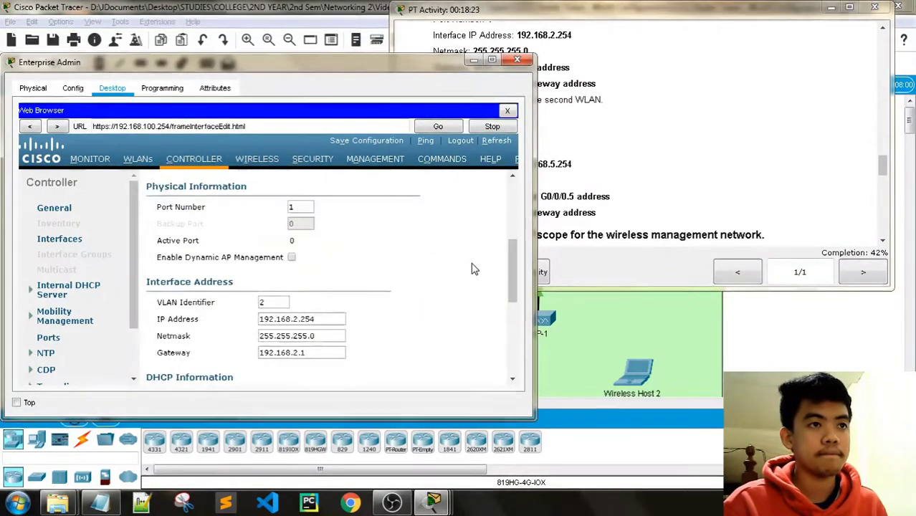
pyautogui.scroll(5, 472, 269)
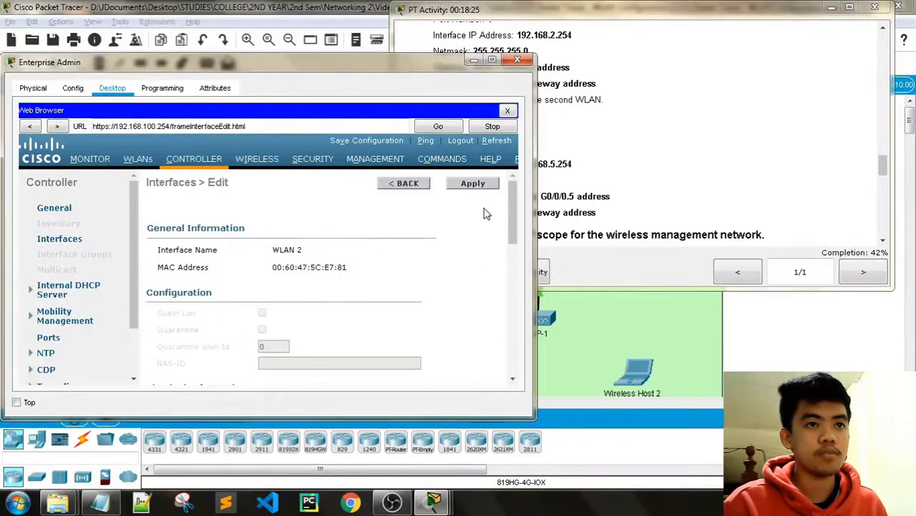
pyautogui.click(473, 184)
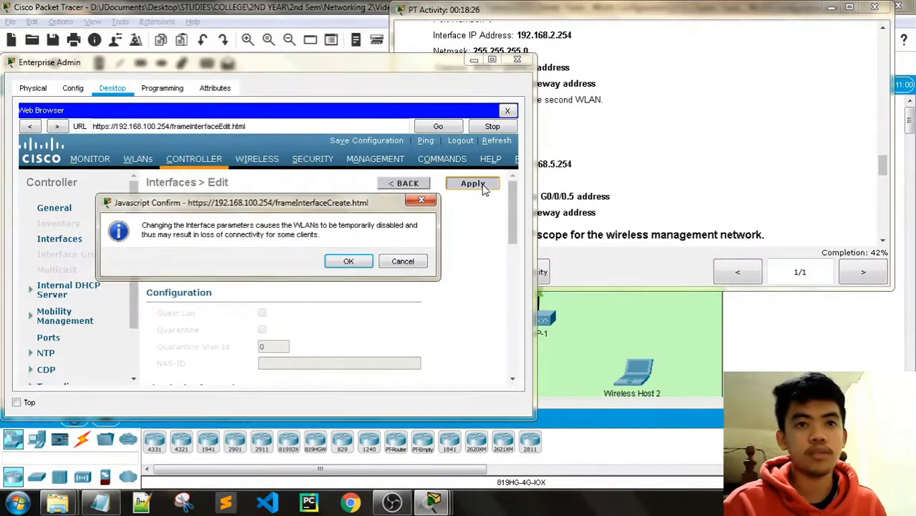
pyautogui.click(348, 262)
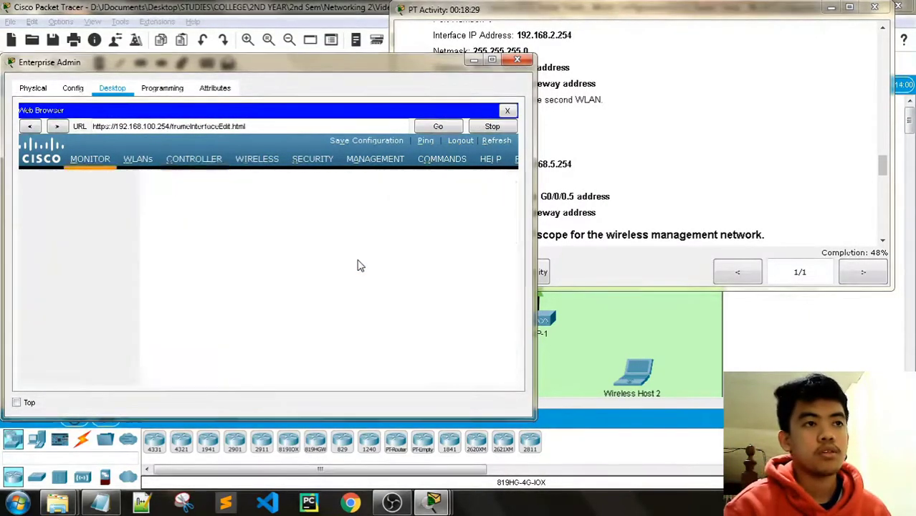
# Confirm completion reached 48% and go back to the interfaces list.
pyautogui.click(594, 11)
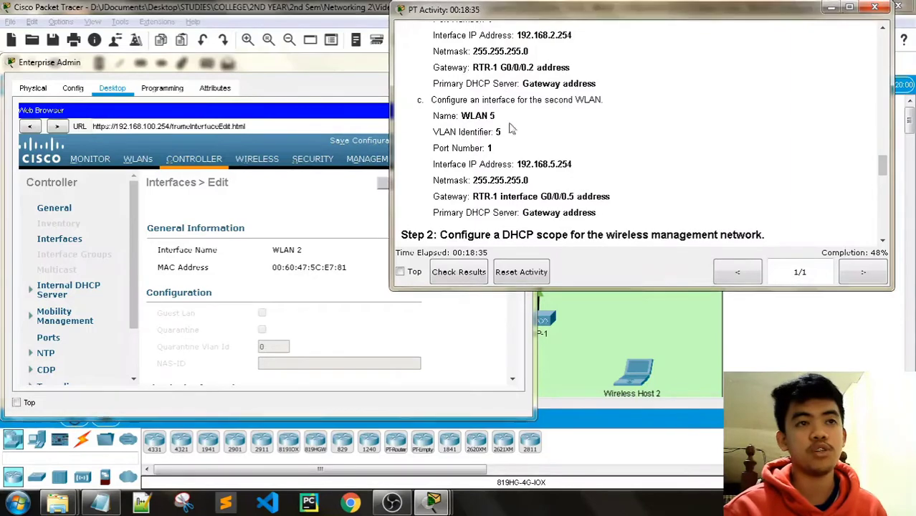
pyautogui.click(253, 82)
pyautogui.click(393, 185)
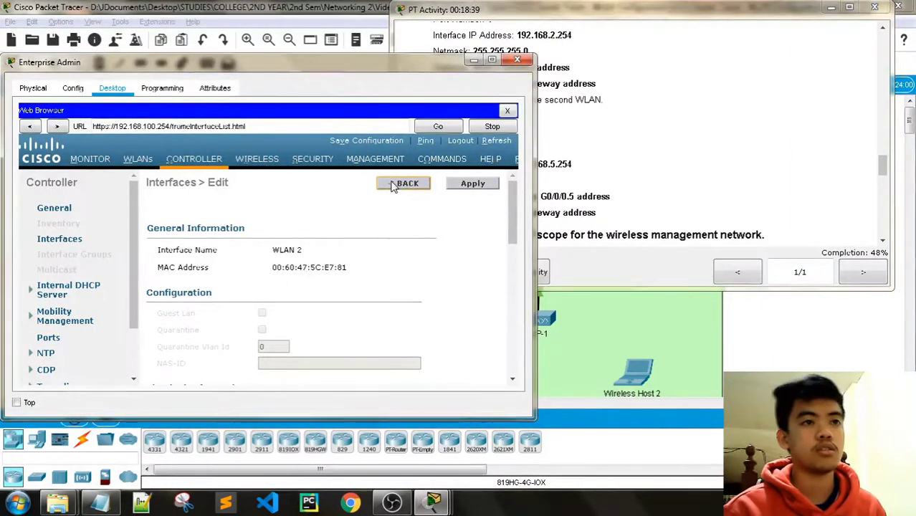
# Start a new controller interface from the Interfaces list.
pyautogui.click(536, 30)
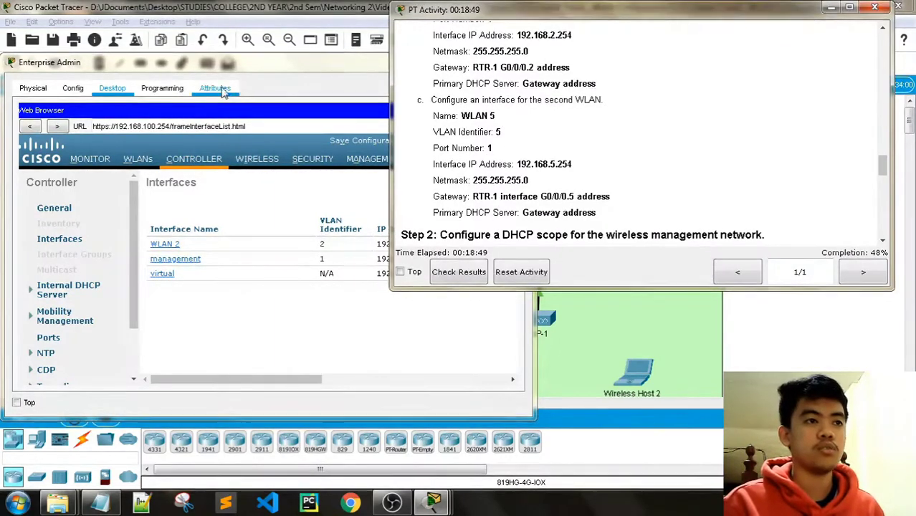
pyautogui.click(265, 123)
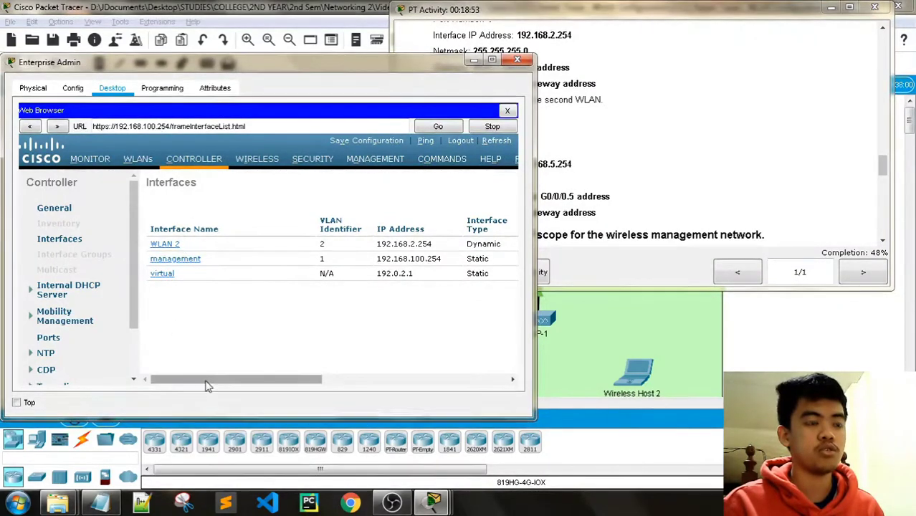
pyautogui.moveTo(203, 381); pyautogui.dragTo(398, 355)
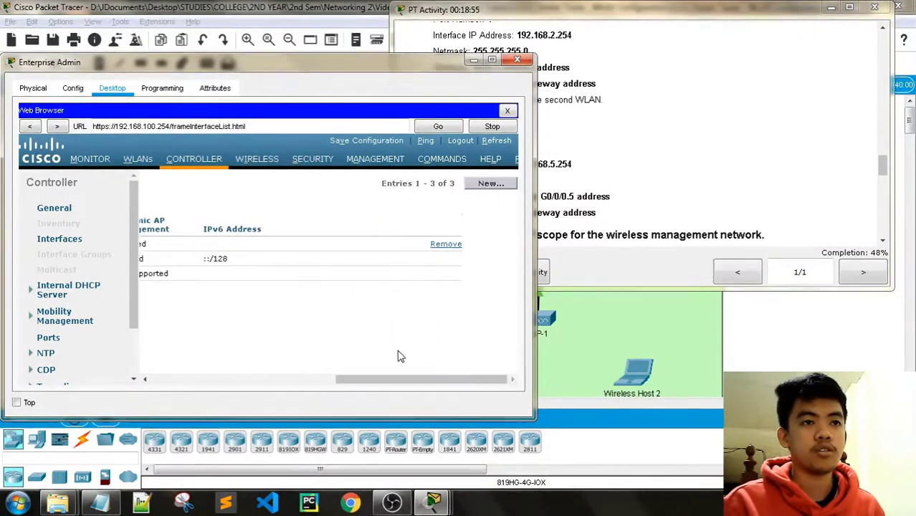
pyautogui.click(483, 184)
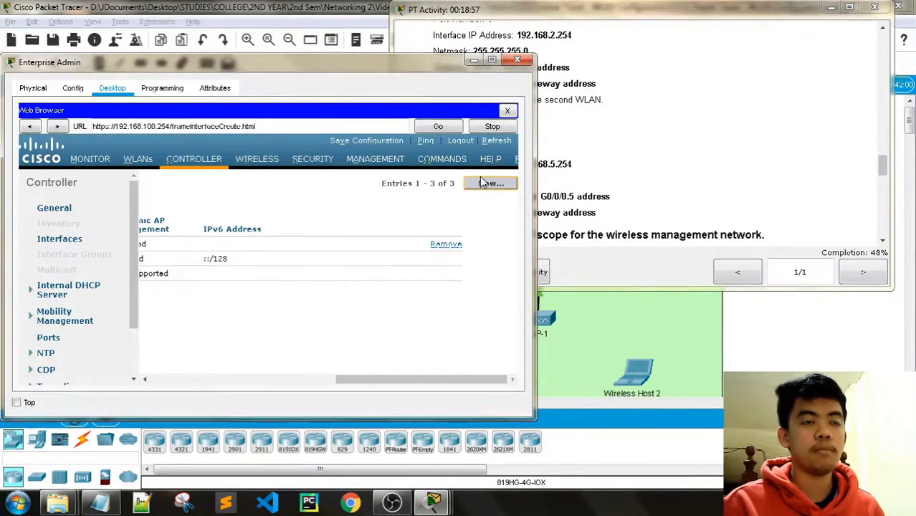
pyautogui.click(545, 12)
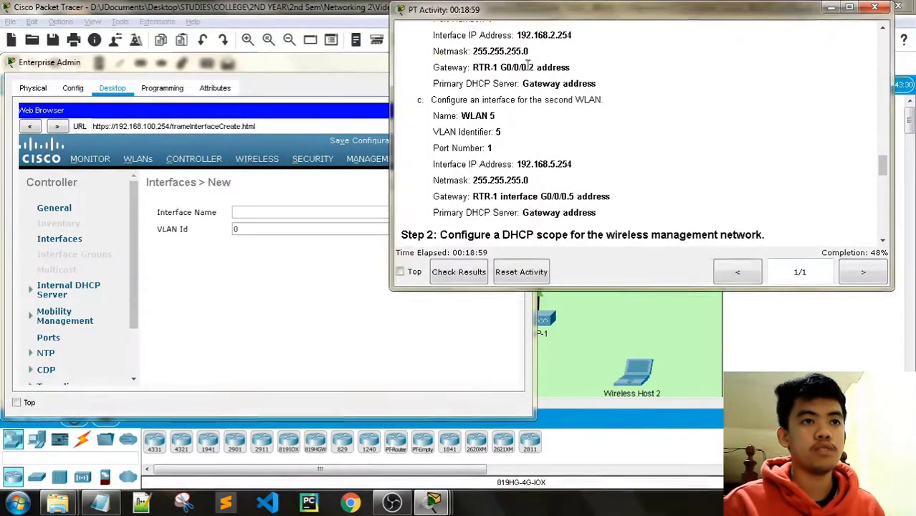
# Name the interface WLAN 5 with VLAN Id 5 and apply it.
pyautogui.click(249, 211)
pyautogui.write('WLAN 5')
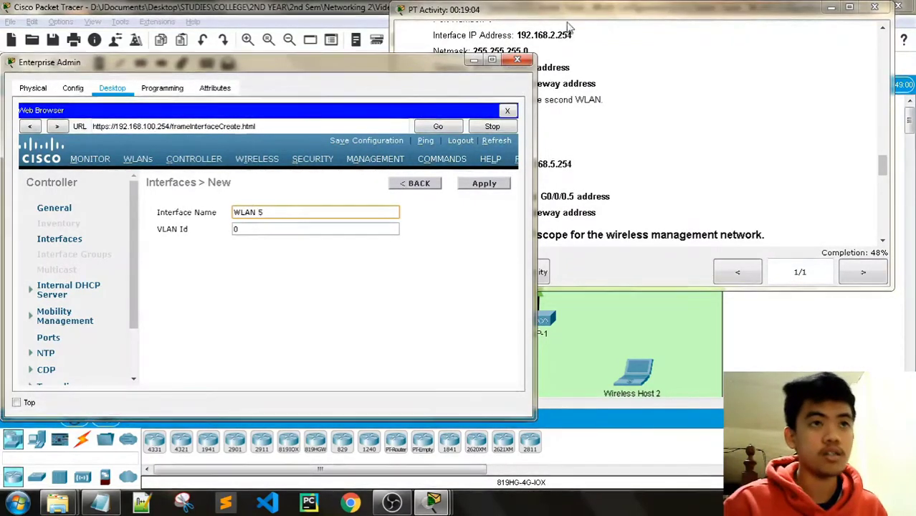
pyautogui.click(396, 174)
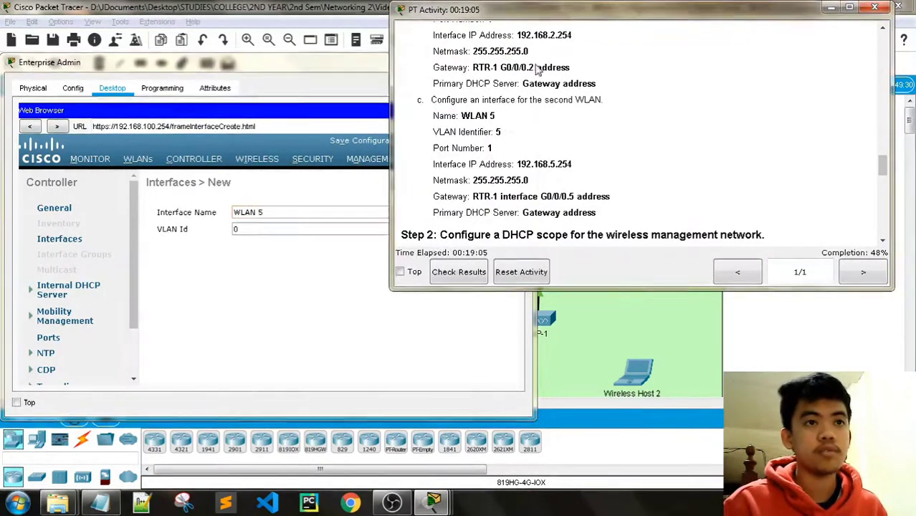
pyautogui.click(267, 230)
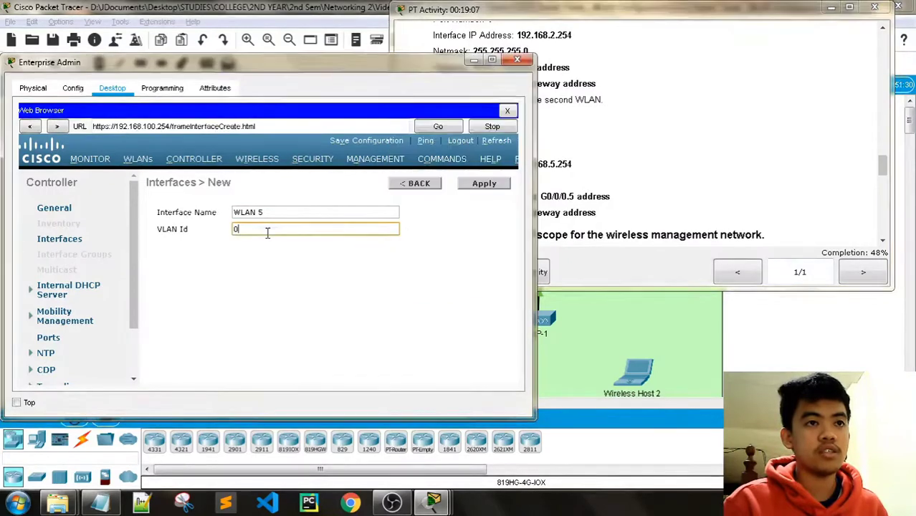
pyautogui.click(525, 23)
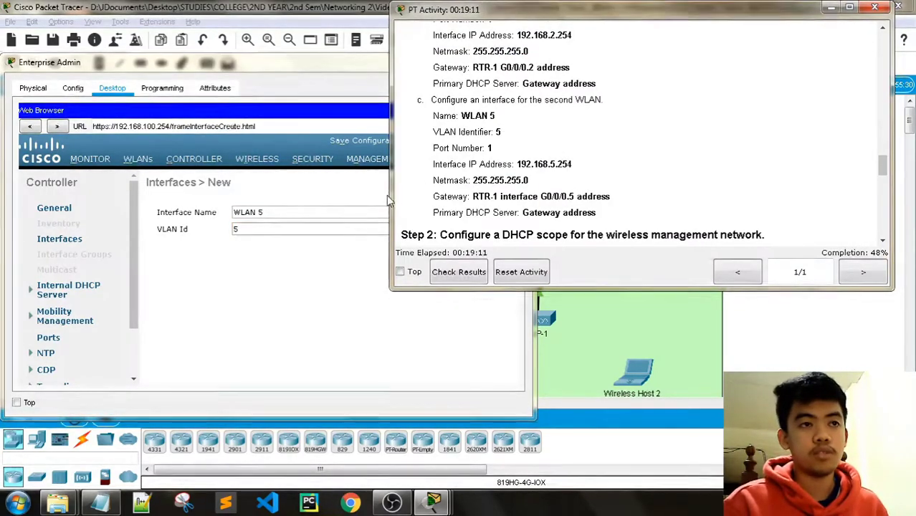
pyautogui.click(267, 66)
pyautogui.click(486, 186)
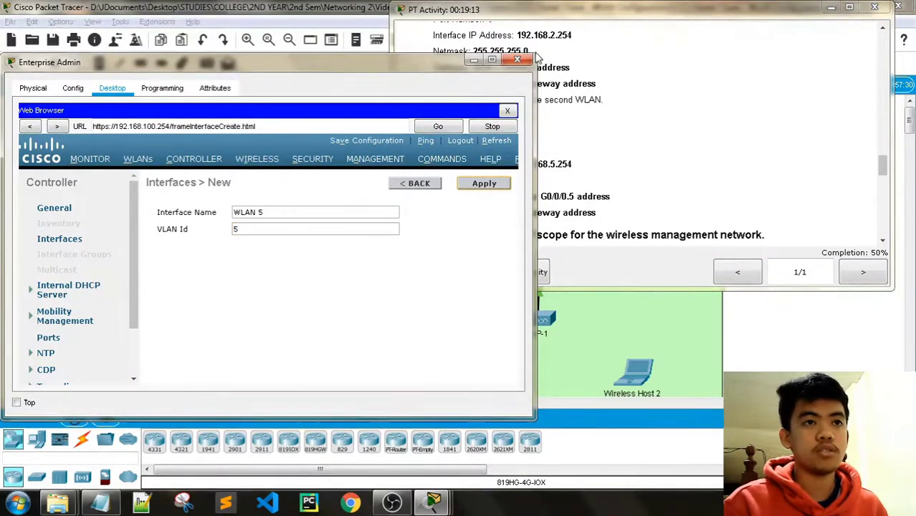
pyautogui.click(566, 15)
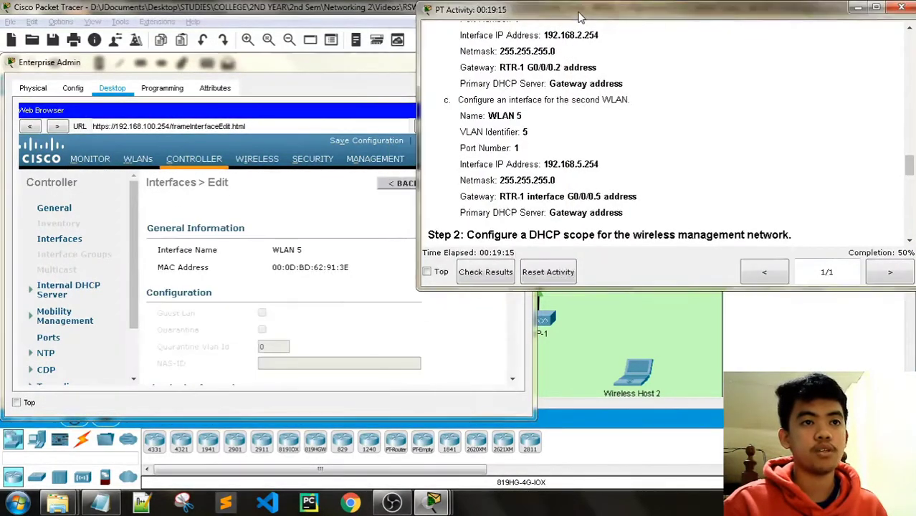
# Set the WLAN 5 interface to port 1 with IP address 192.168.5.254.
pyautogui.click(313, 69)
pyautogui.scroll(-3, 316, 197)
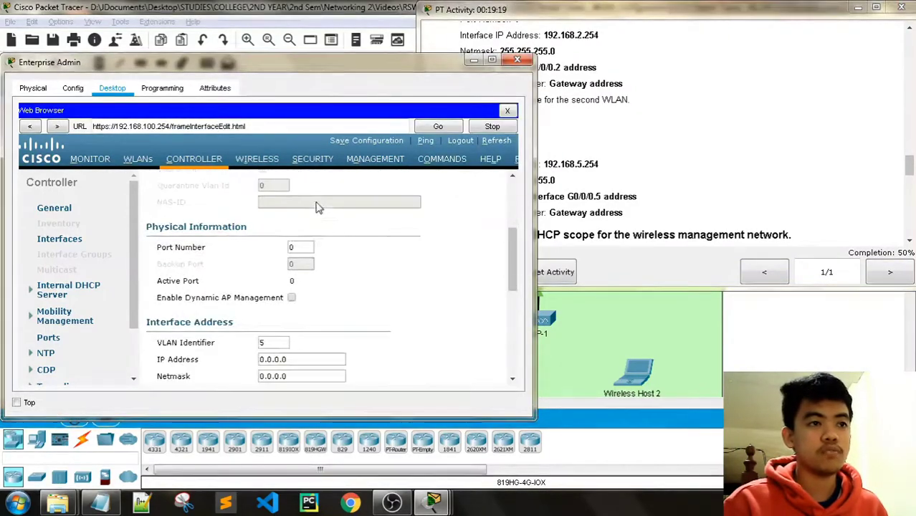
pyautogui.doubleClick(299, 247)
pyautogui.write('1')
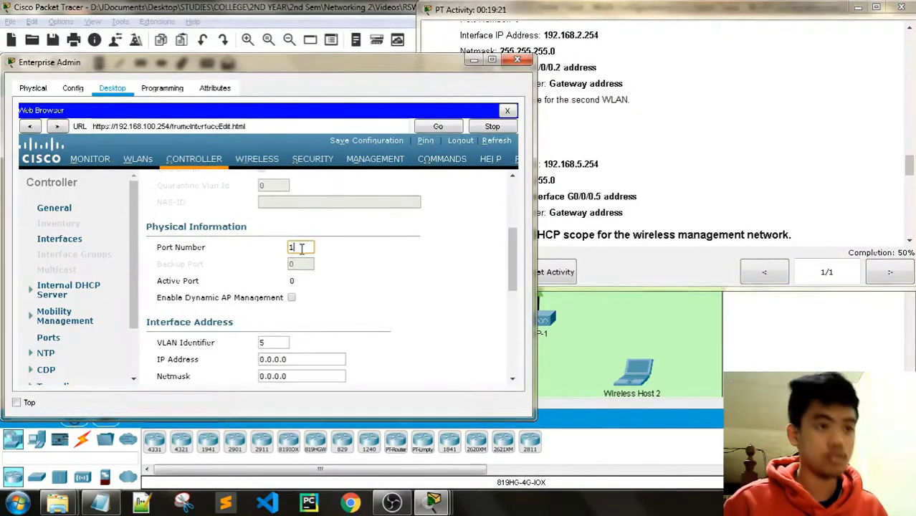
pyautogui.click(573, 47)
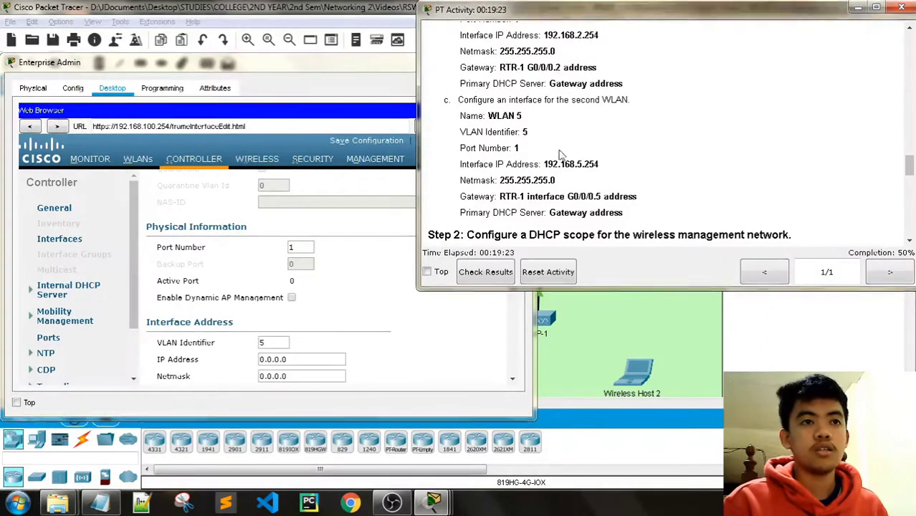
pyautogui.moveTo(604, 164); pyautogui.dragTo(546, 164)
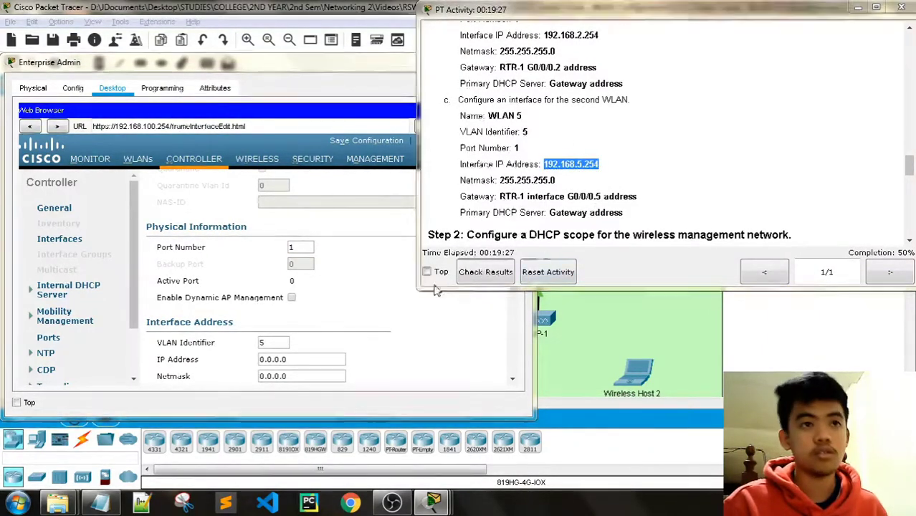
pyautogui.click(308, 319)
pyautogui.scroll(-2, 308, 315)
pyautogui.click(306, 279)
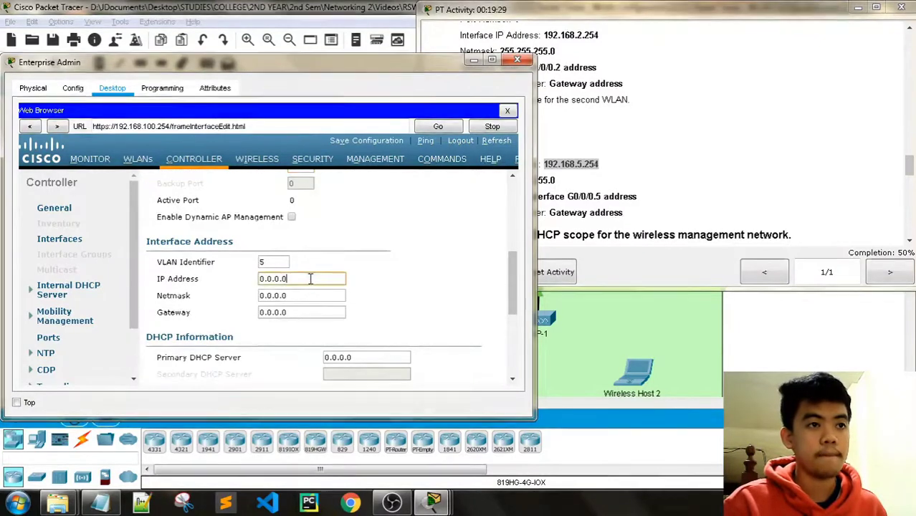
pyautogui.write('192.168.5.254')
# Enter netmask 255.255.255.0 for the WLAN 5 interface.
pyautogui.click(584, 16)
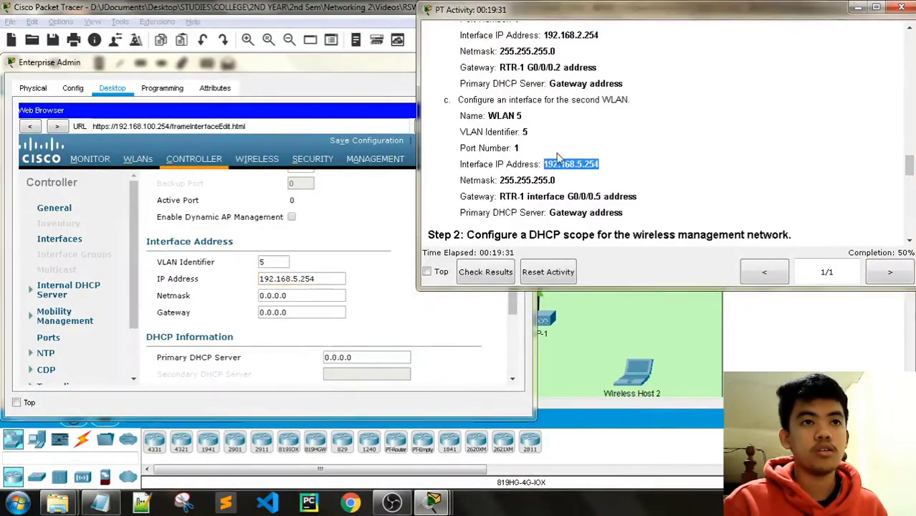
pyautogui.moveTo(556, 180); pyautogui.dragTo(500, 180)
pyautogui.hotkey('ctrl', 'c')
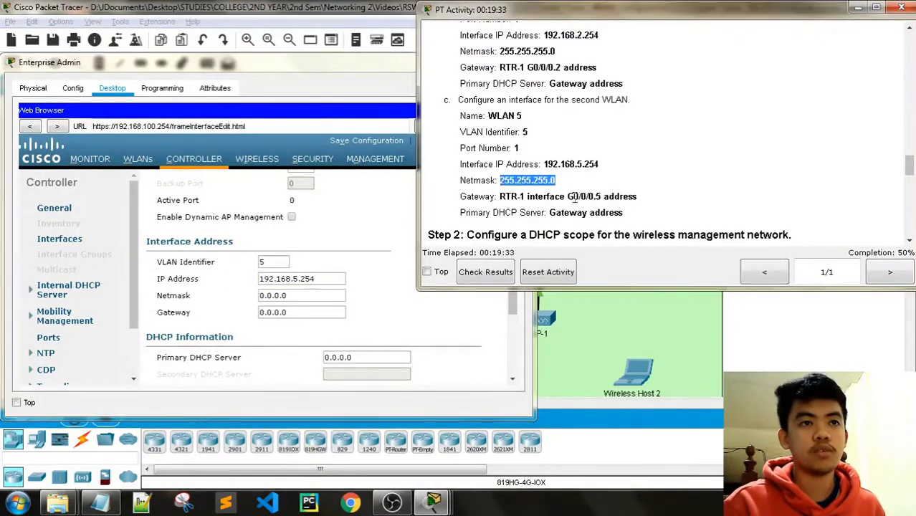
pyautogui.click(316, 286)
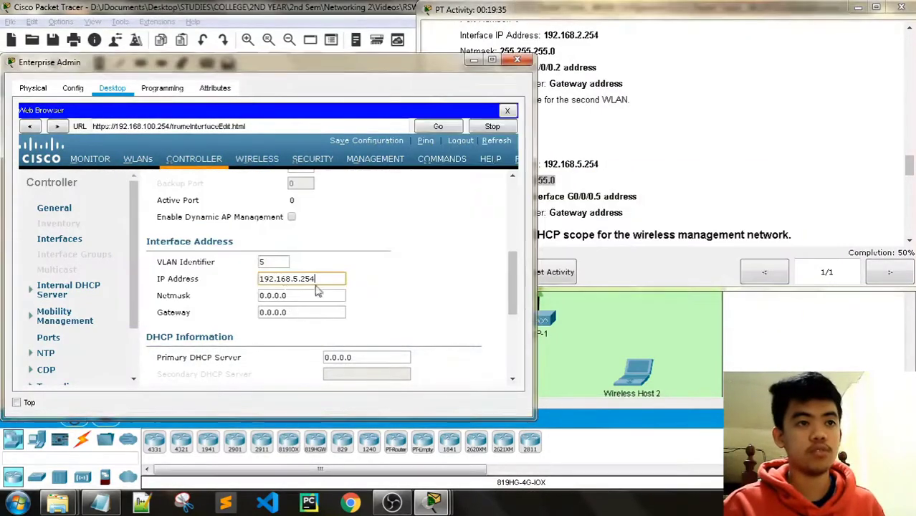
pyautogui.click(304, 296)
pyautogui.hotkey('ctrl', 'v')
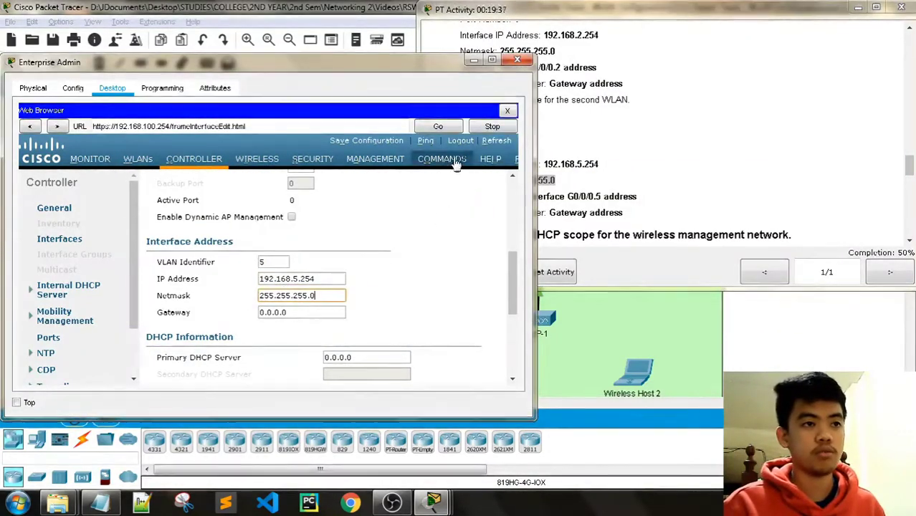
# Set the WLAN 5 interface gateway to 192.168.5.1.
pyautogui.click(584, 16)
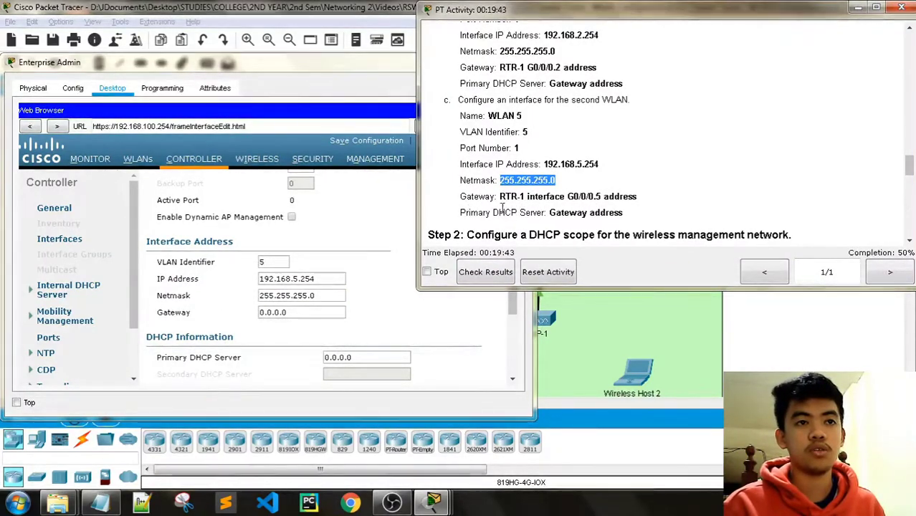
pyautogui.scroll(10, 728, 202)
pyautogui.scroll(15, 728, 202)
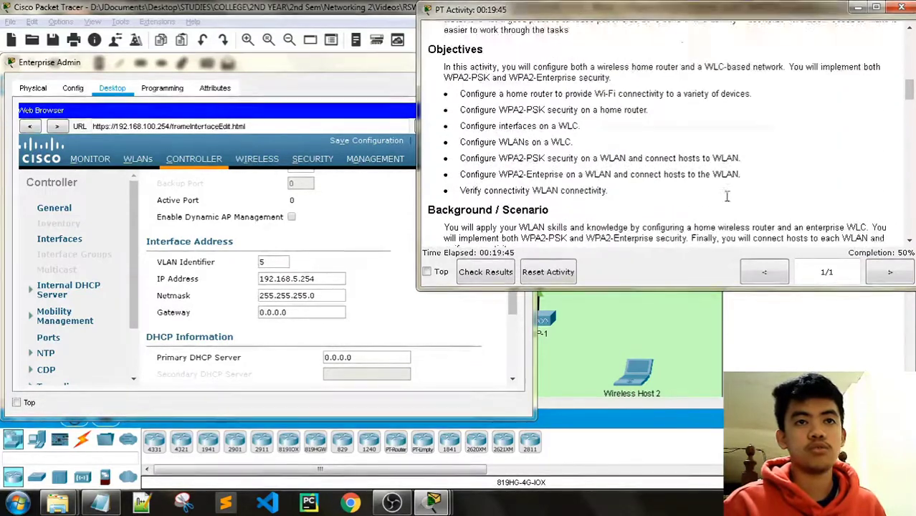
pyautogui.scroll(2, 727, 202)
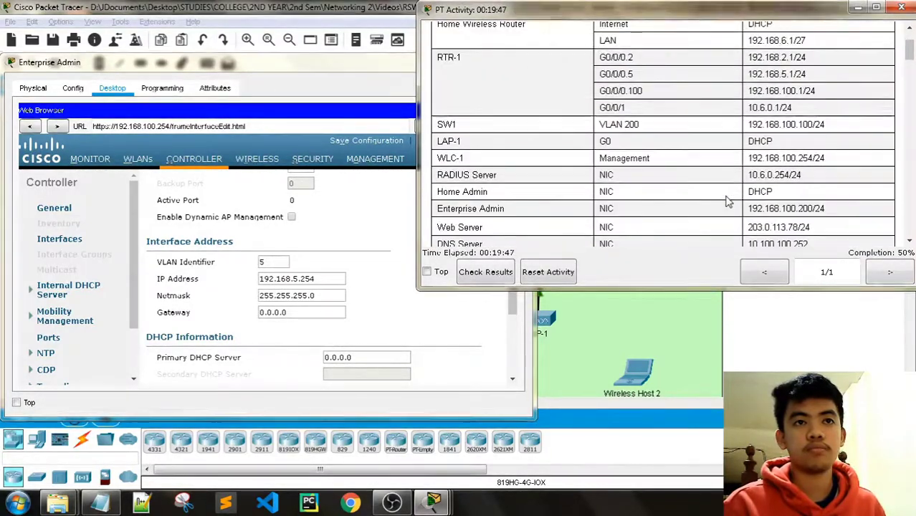
pyautogui.scroll(2, 768, 113)
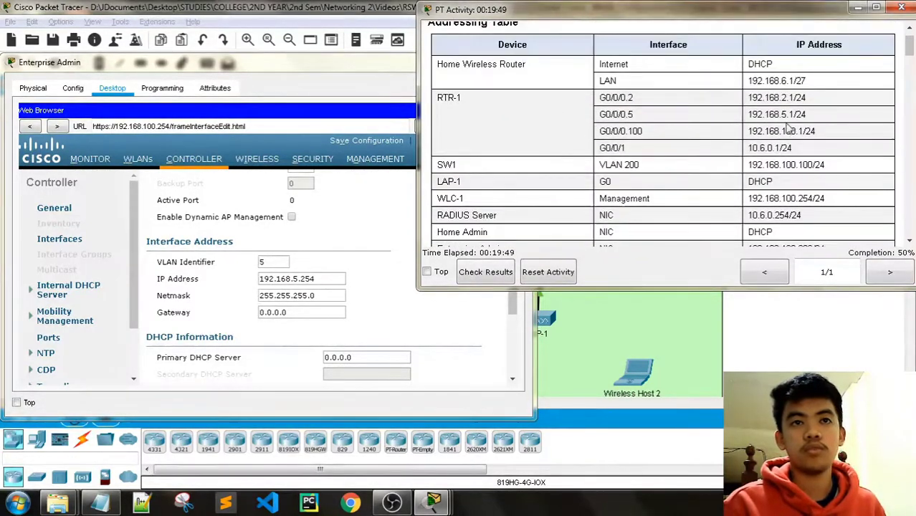
pyautogui.moveTo(803, 114); pyautogui.dragTo(747, 116)
pyautogui.hotkey('ctrl', 'c')
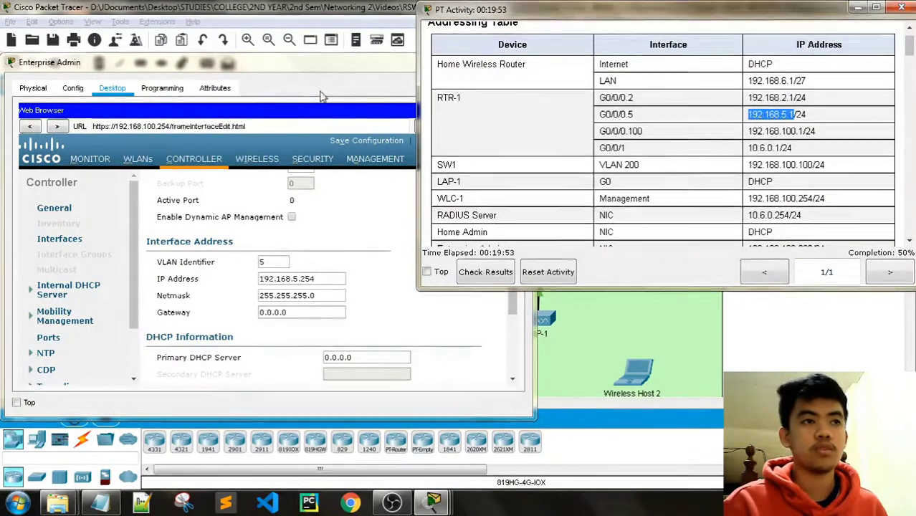
pyautogui.click(396, 200)
pyautogui.write('0')
pyautogui.press('Tab')
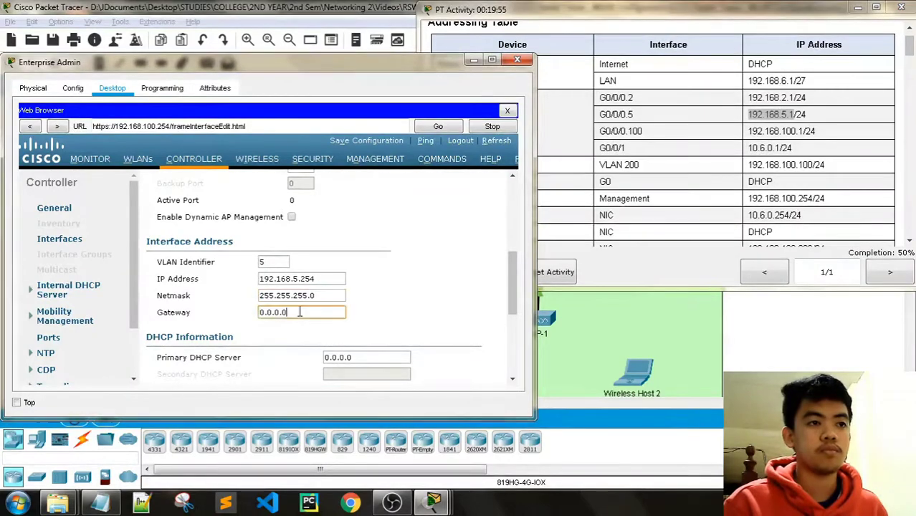
pyautogui.hotkey('ctrl', 'v')
# Set the Primary DHCP Server to 192.168.5.1 as well.
pyautogui.click(620, 14)
pyautogui.scroll(-10, 668, 147)
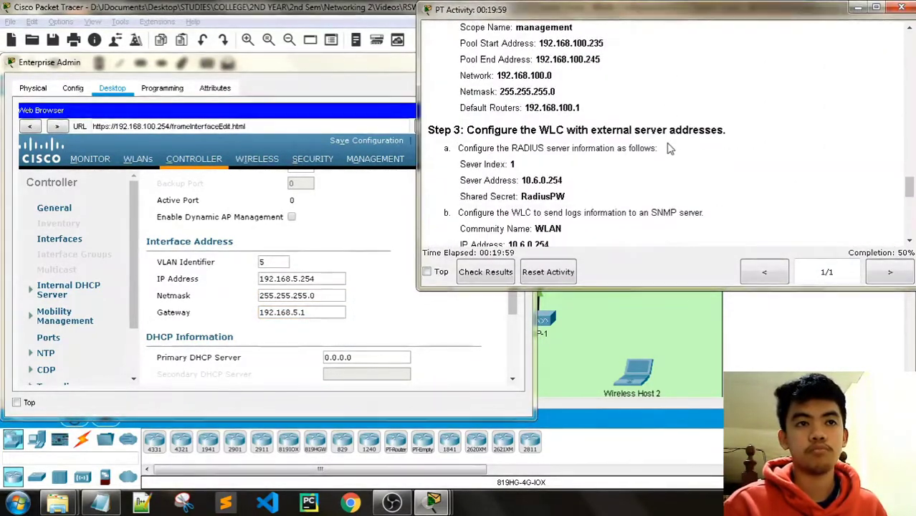
pyautogui.scroll(1, 668, 149)
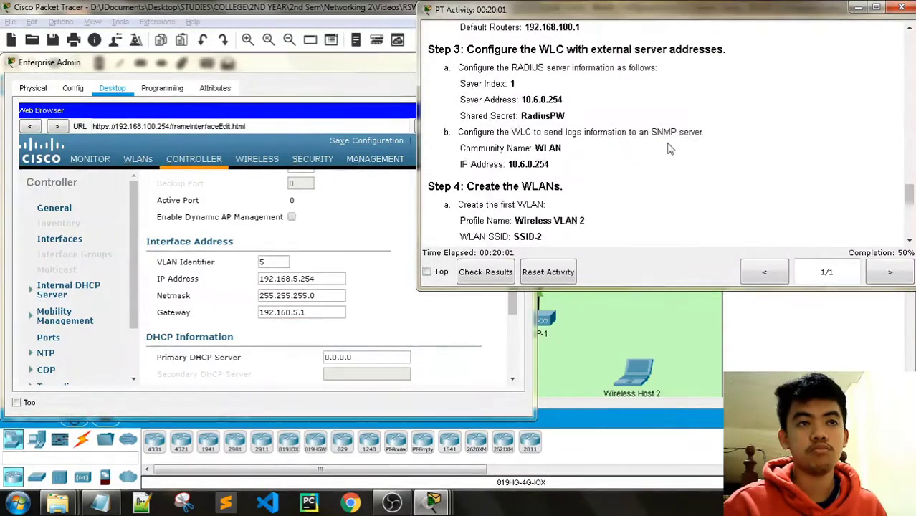
pyautogui.scroll(3, 668, 149)
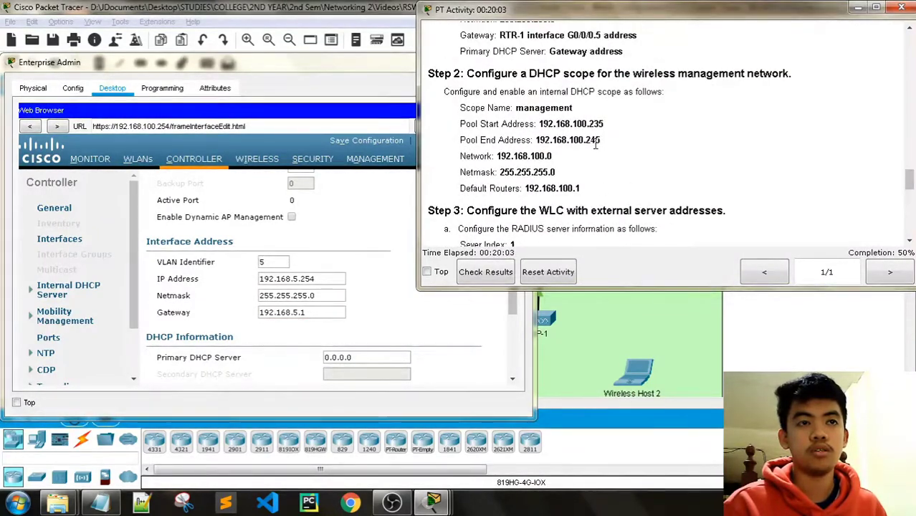
pyautogui.scroll(3, 594, 146)
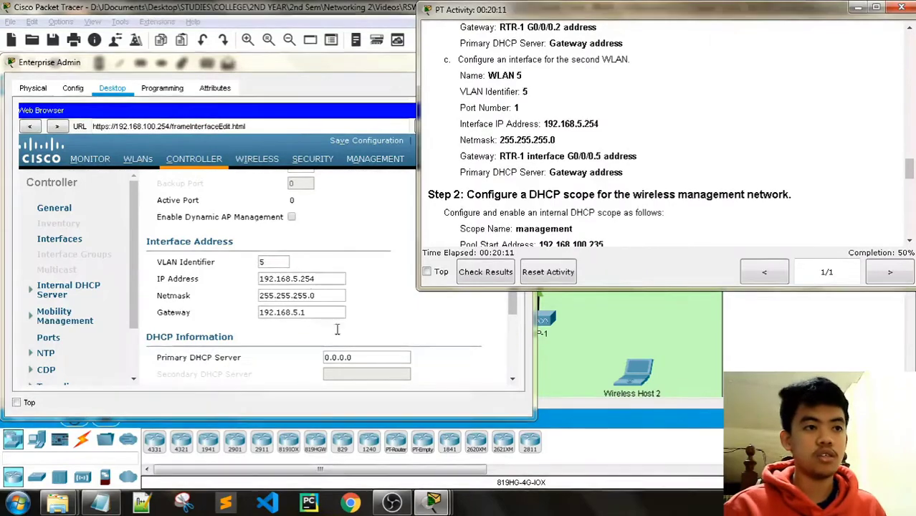
pyautogui.moveTo(353, 357); pyautogui.dragTo(311, 367)
pyautogui.hotkey('ctrl', 'v')
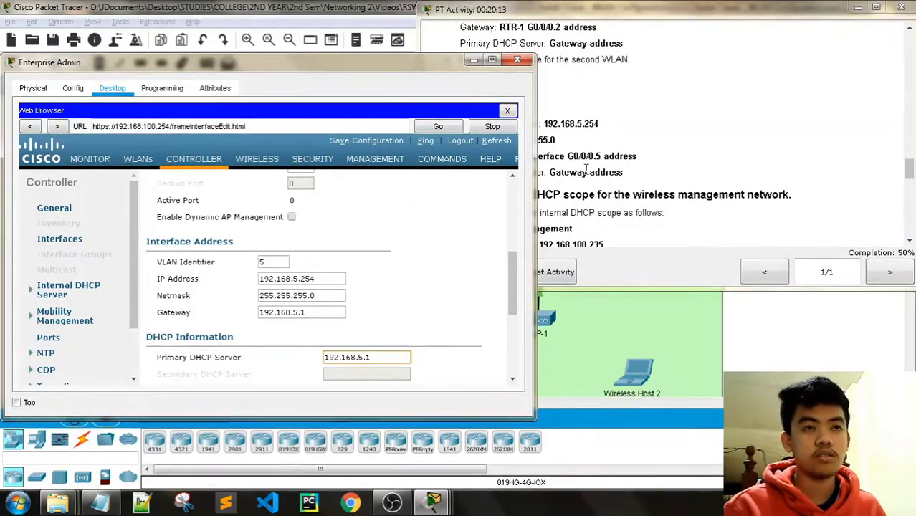
pyautogui.click(638, 33)
pyautogui.scroll(-2, 639, 33)
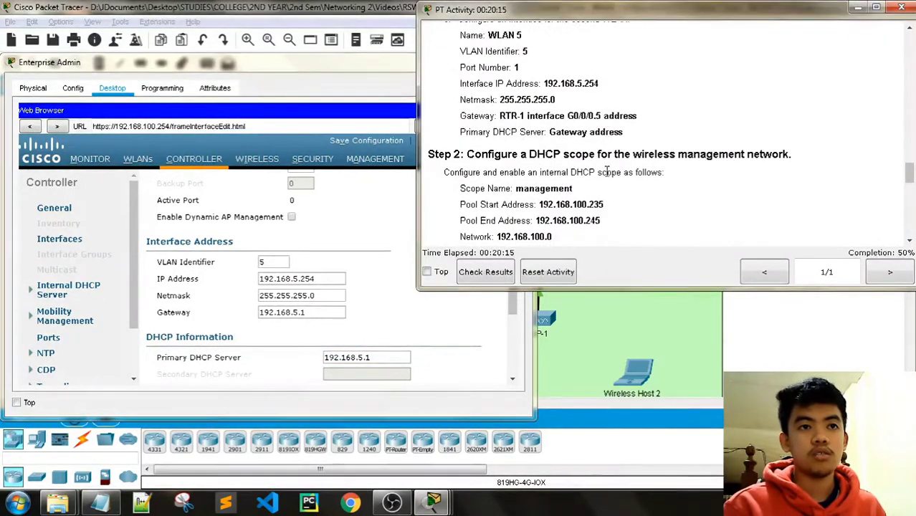
pyautogui.click(271, 66)
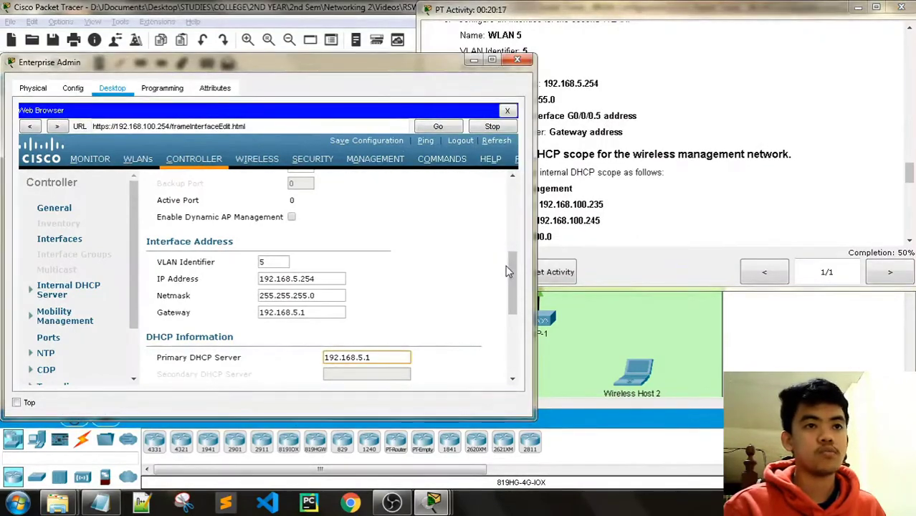
pyautogui.moveTo(510, 273); pyautogui.dragTo(512, 204)
# Apply and confirm the WLAN 5 interface settings, bringing completion to 55%.
pyautogui.click(481, 188)
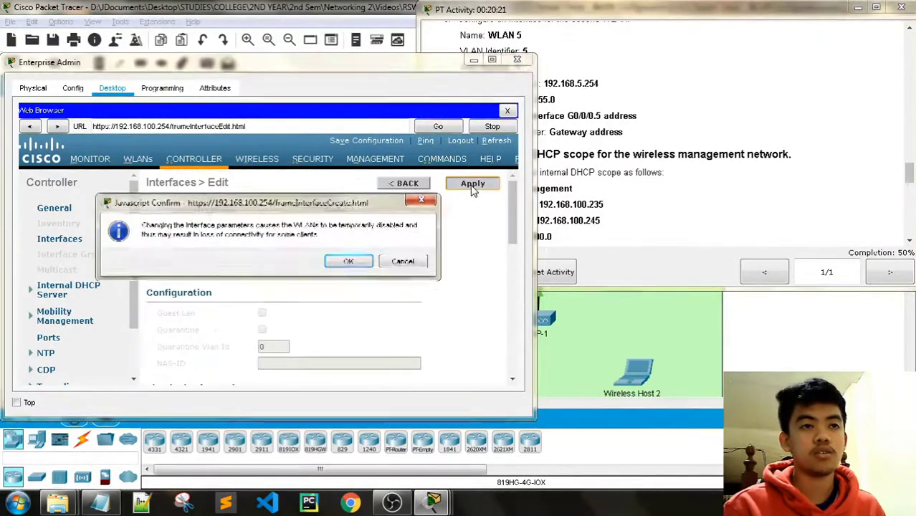
pyautogui.click(347, 262)
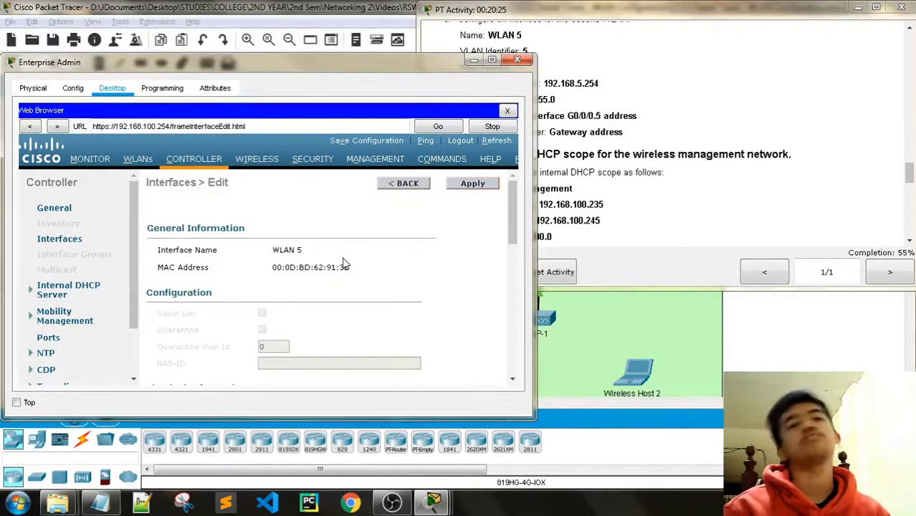
pyautogui.click(565, 24)
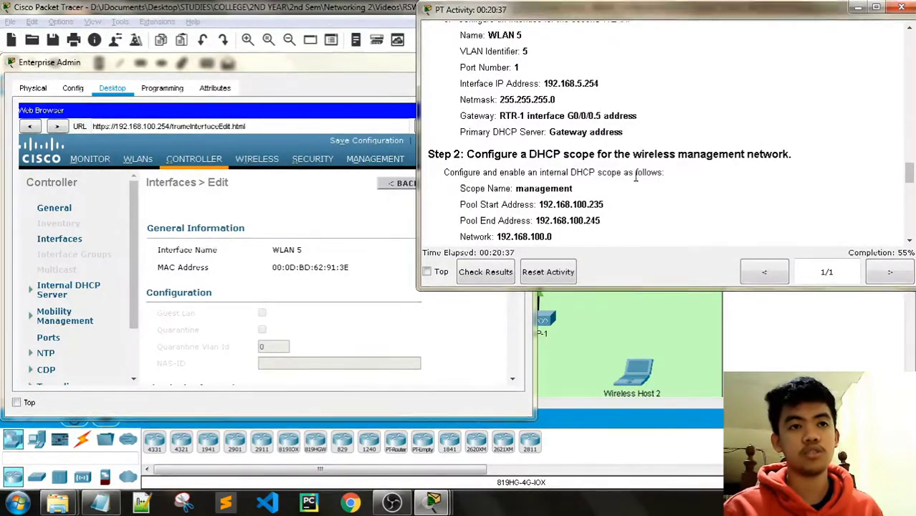
pyautogui.click(339, 72)
pyautogui.moveTo(130, 241); pyautogui.dragTo(126, 304)
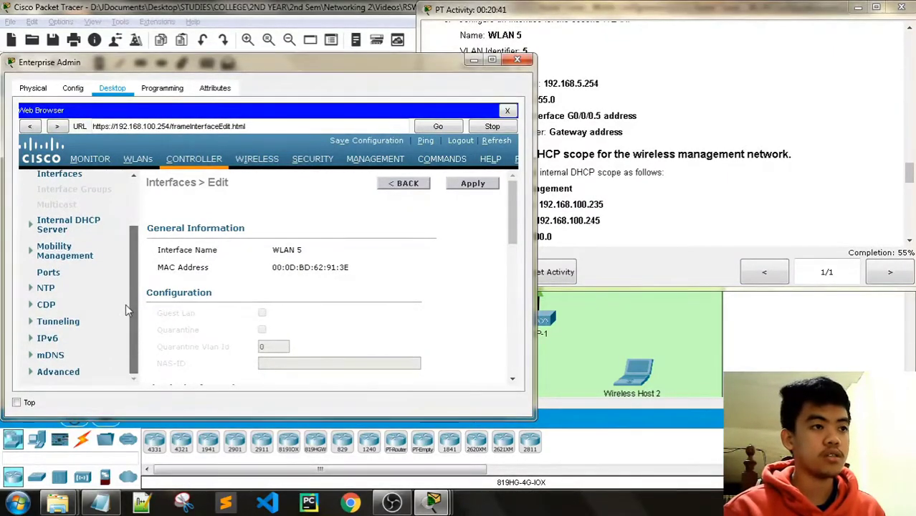
pyautogui.scroll(3, 125, 308)
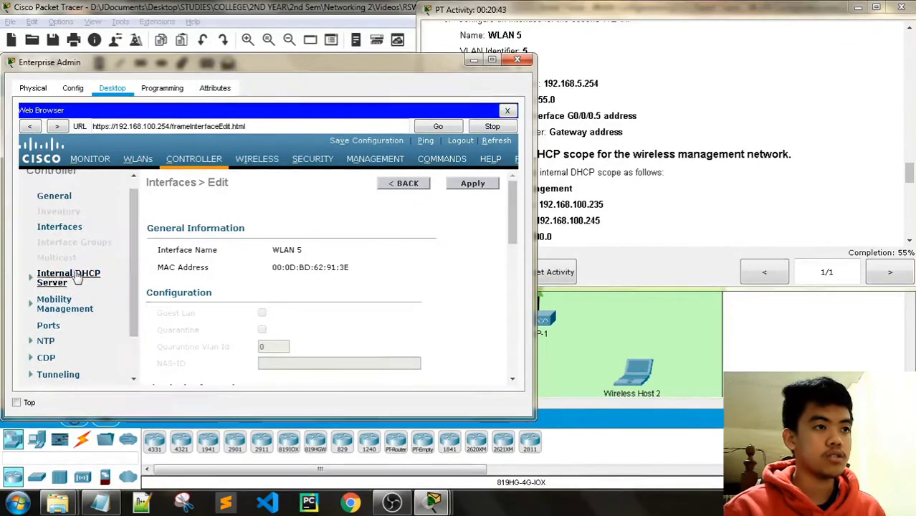
# Show the DHCP scopes list under Controller > Internal DHCP Server.
pyautogui.click(74, 278)
pyautogui.click(70, 293)
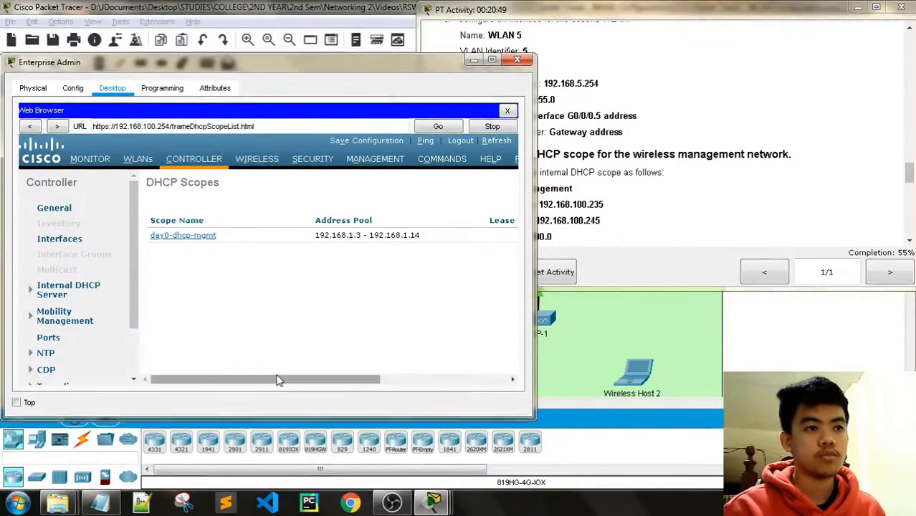
pyautogui.moveTo(218, 378); pyautogui.dragTo(433, 353)
pyautogui.click(584, 77)
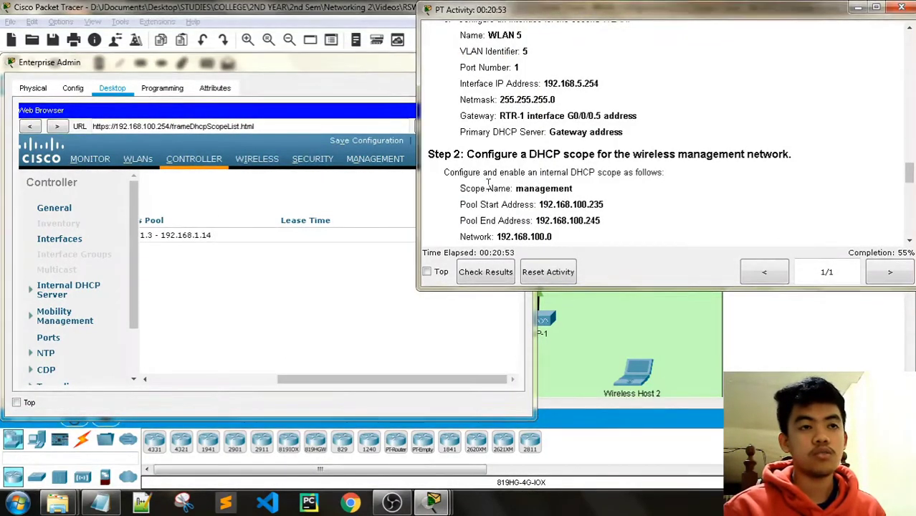
pyautogui.hotkey('alt', 'Tab')
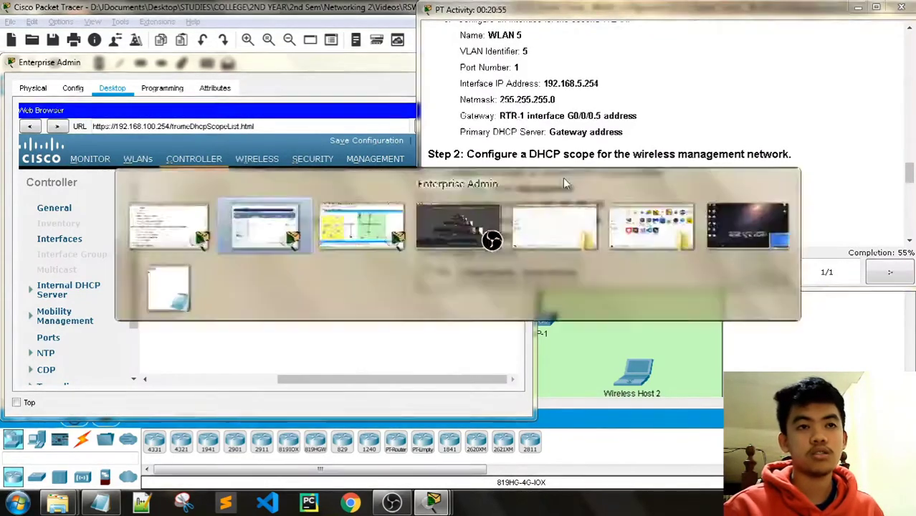
# Create a new DHCP scope named 'management'.
pyautogui.click(490, 188)
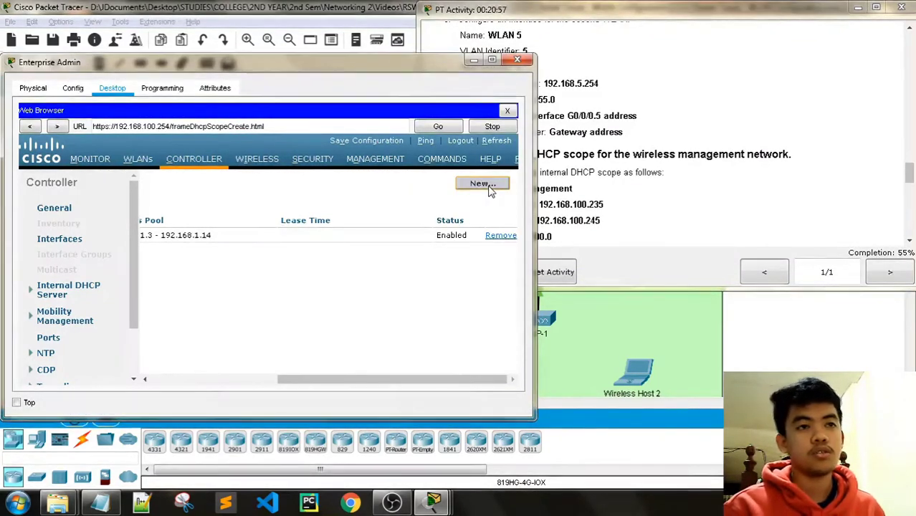
pyautogui.click(581, 38)
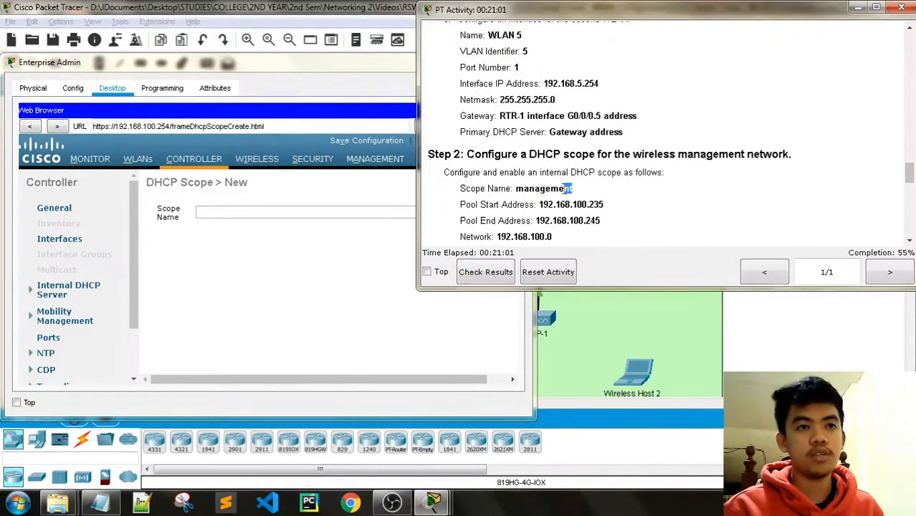
pyautogui.click(313, 212)
pyautogui.write('management')
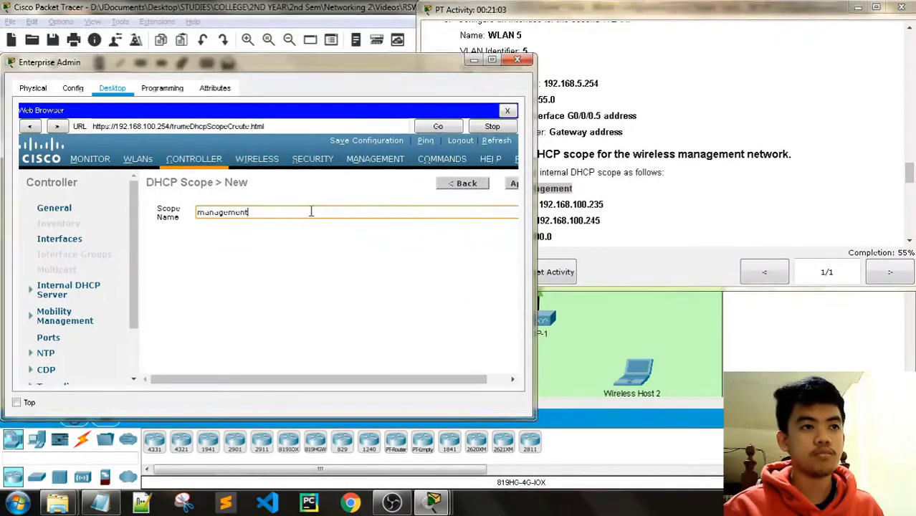
pyautogui.moveTo(303, 378); pyautogui.dragTo(387, 365)
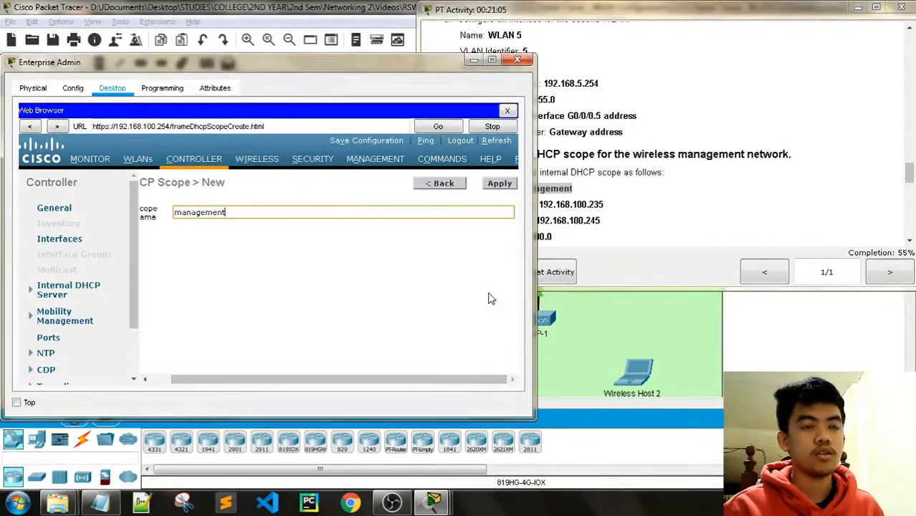
pyautogui.click(501, 186)
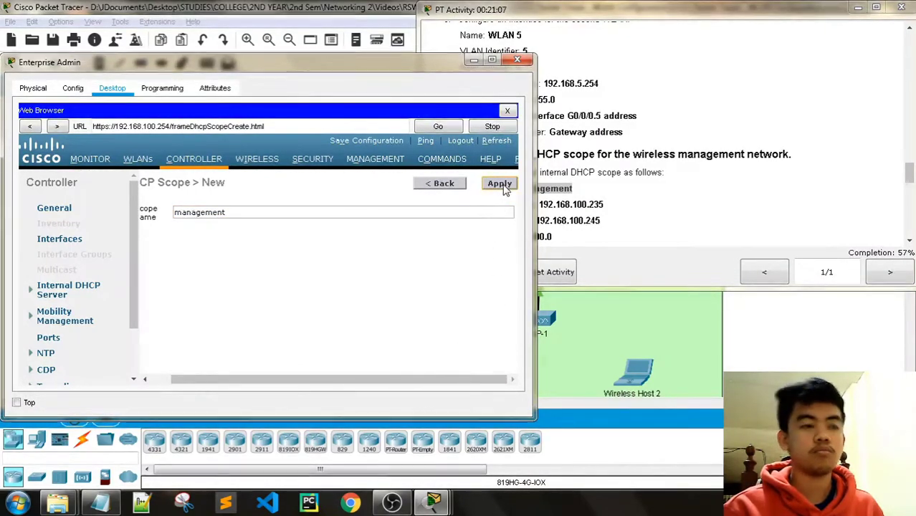
pyautogui.click(573, 13)
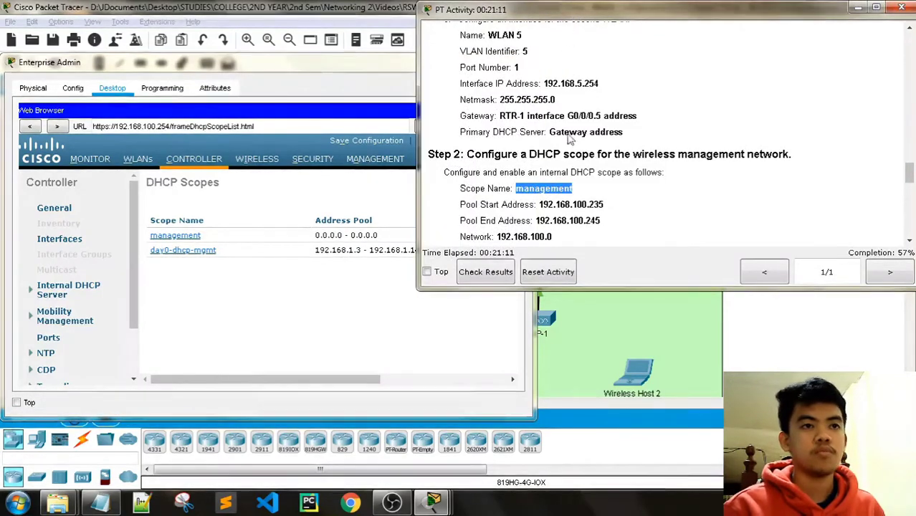
pyautogui.scroll(-1, 577, 184)
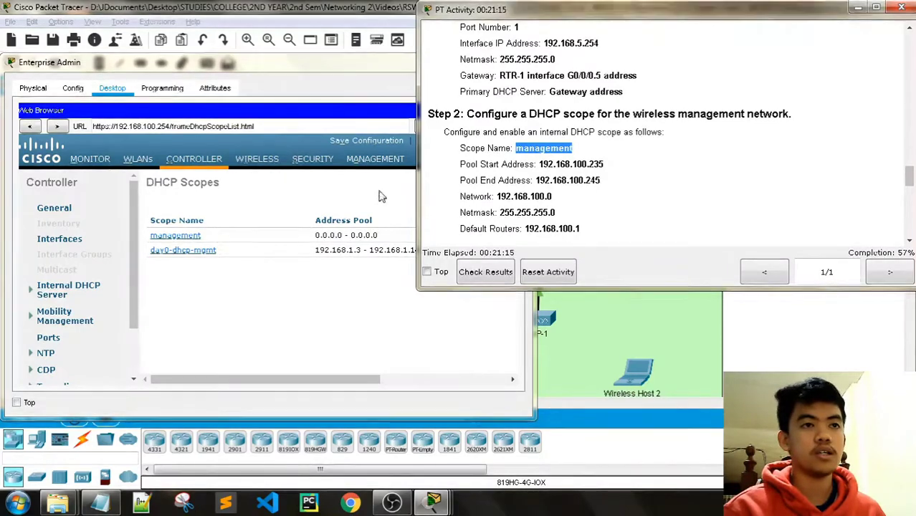
# Give the management scope the address pool 192.168.100.235–192.168.100.245.
pyautogui.click(192, 241)
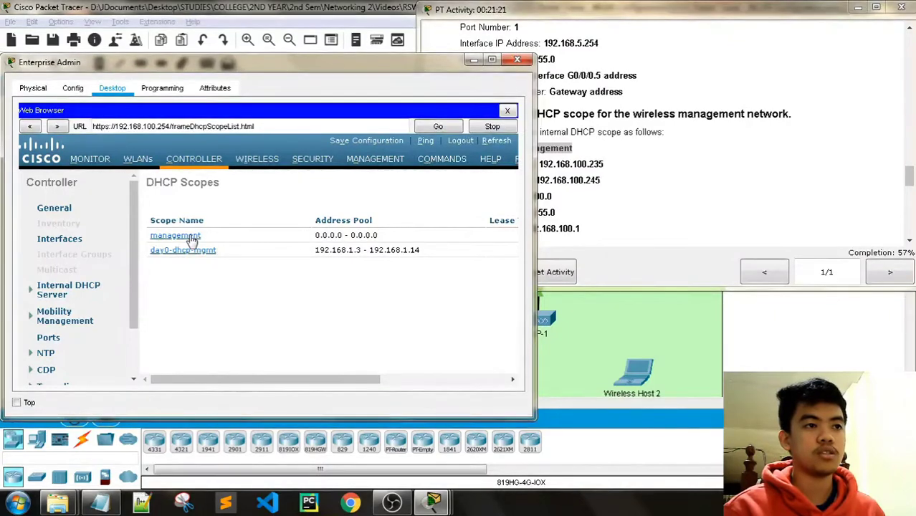
pyautogui.click(191, 237)
pyautogui.hotkey('alt', 'Tab')
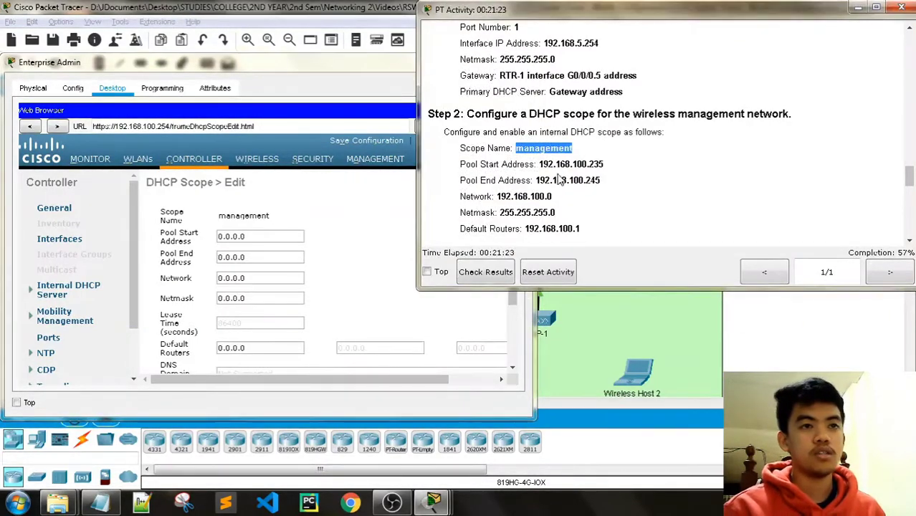
pyautogui.scroll(-1, 563, 152)
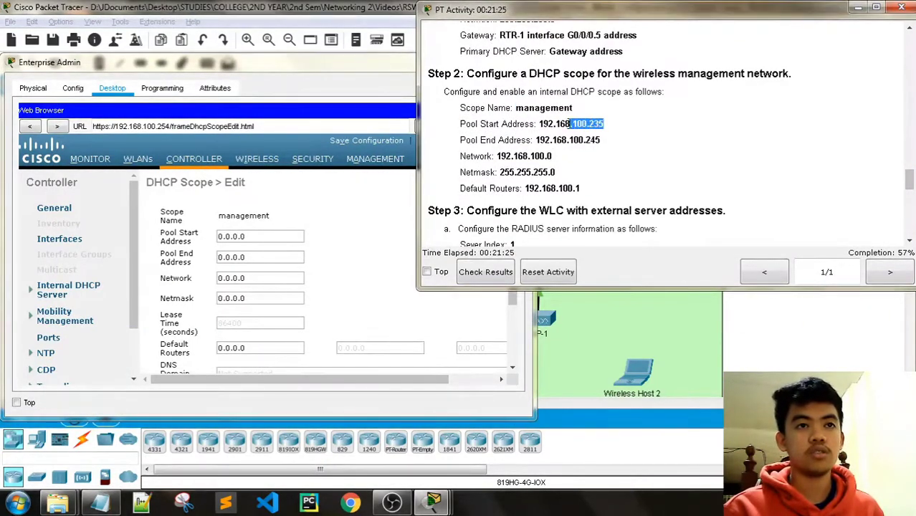
pyautogui.moveTo(570, 123); pyautogui.dragTo(538, 124)
pyautogui.hotkey('ctrl', 'c')
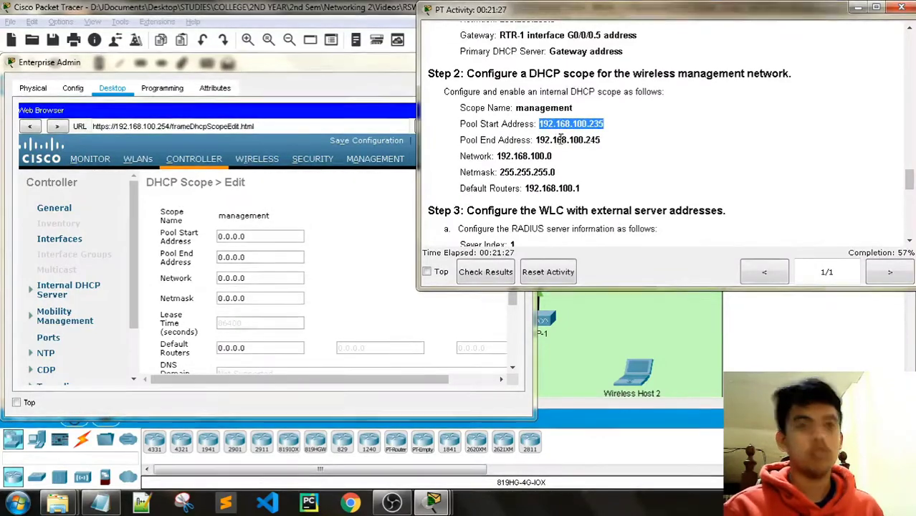
pyautogui.click(256, 236)
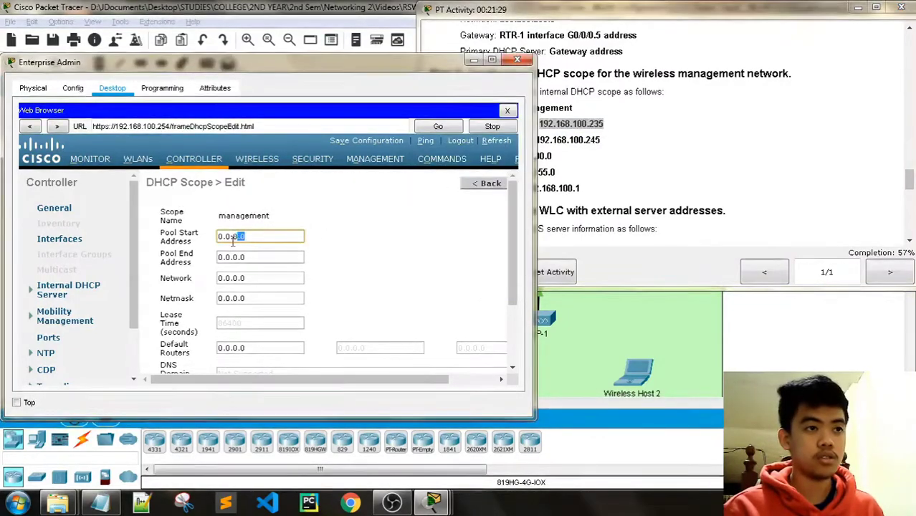
pyautogui.hotkey('ctrl', 'v')
pyautogui.click(586, 14)
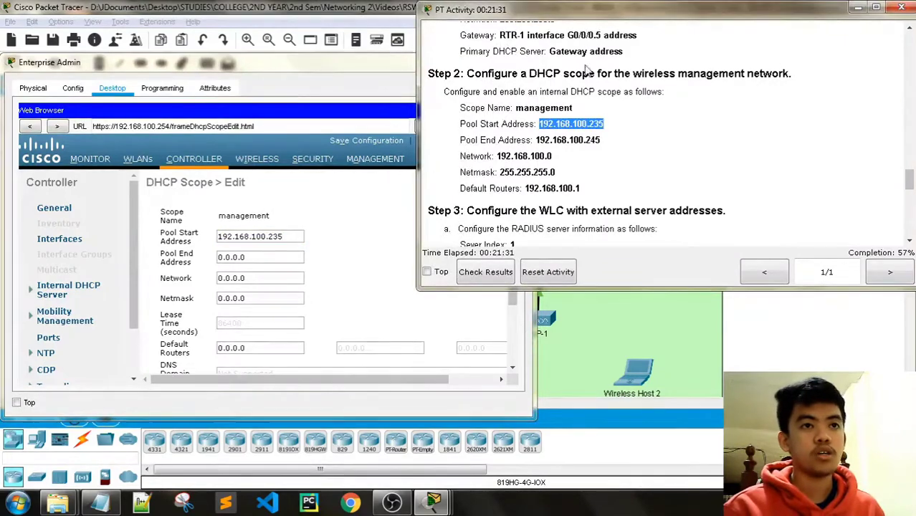
pyautogui.moveTo(601, 139); pyautogui.dragTo(536, 139)
pyautogui.hotkey('ctrl', 'c')
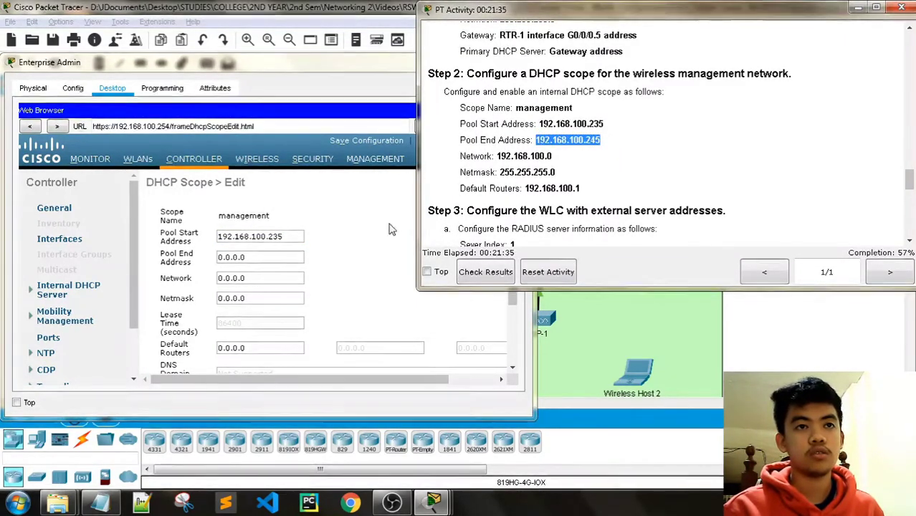
pyautogui.tripleClick(261, 256)
pyautogui.hotkey('ctrl', 'v')
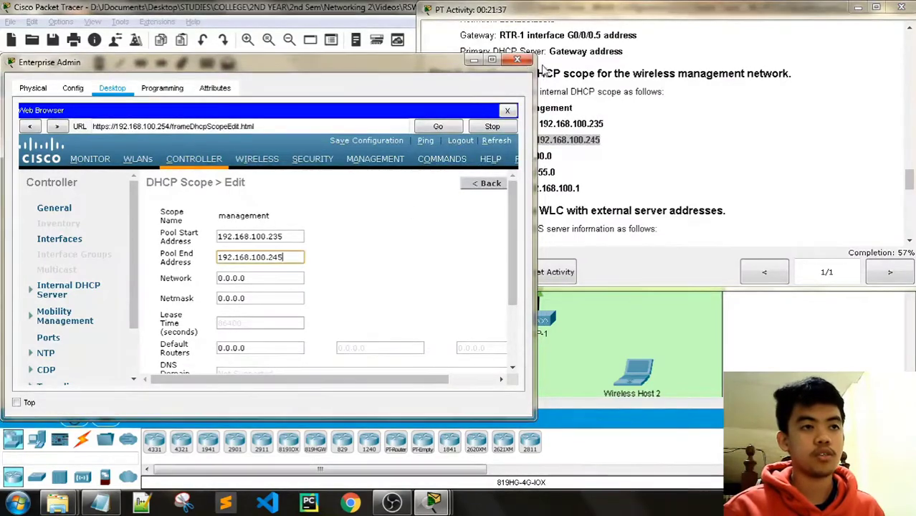
# Set the scope network to 192.168.100.0 with netmask 255.255.255.0.
pyautogui.click(601, 16)
pyautogui.moveTo(552, 156); pyautogui.dragTo(510, 156)
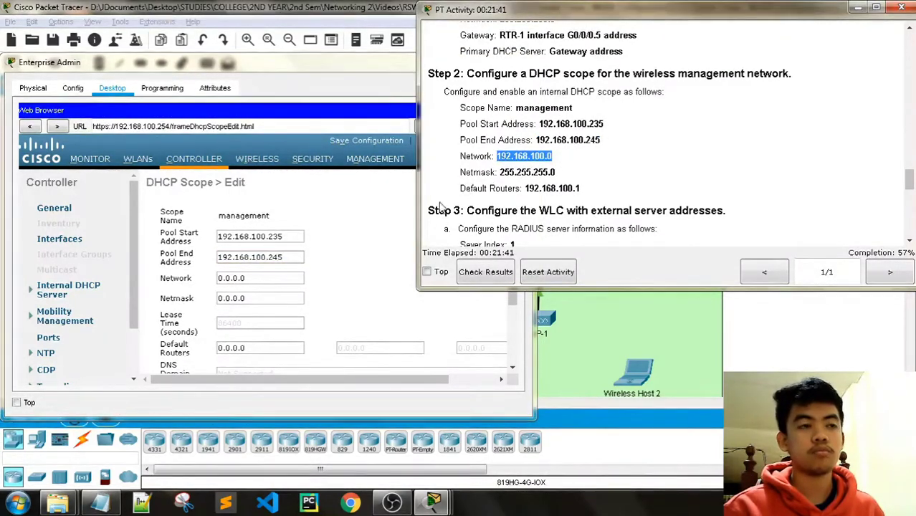
pyautogui.doubleClick(261, 278)
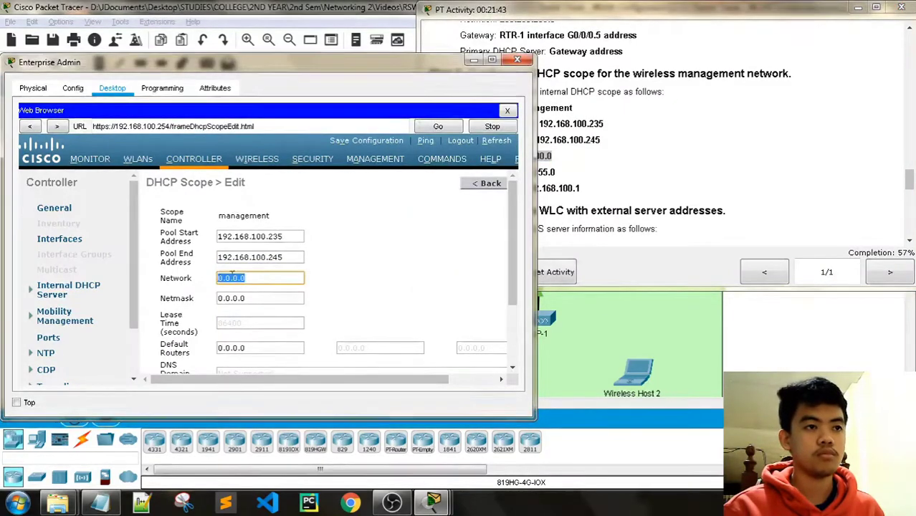
pyautogui.write('192.168.100.0')
pyautogui.click(613, 15)
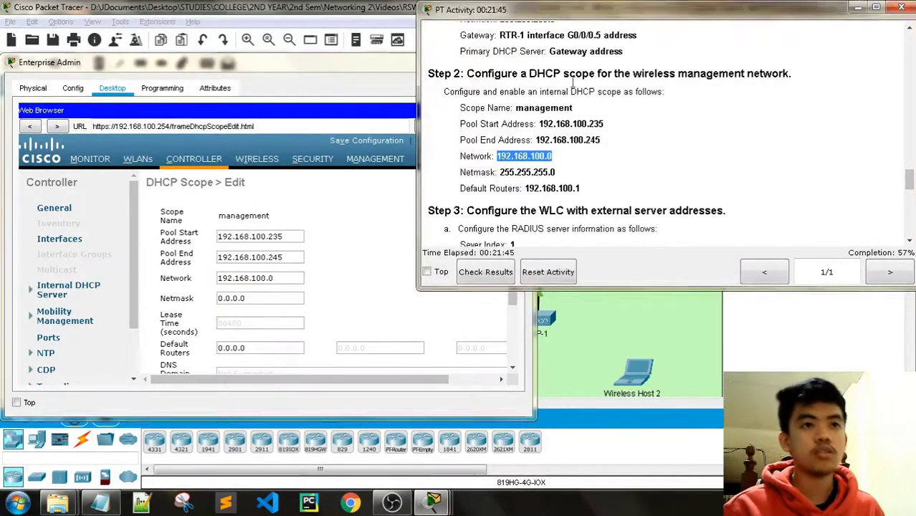
pyautogui.moveTo(551, 172); pyautogui.dragTo(499, 172)
pyautogui.hotkey('ctrl', 'c')
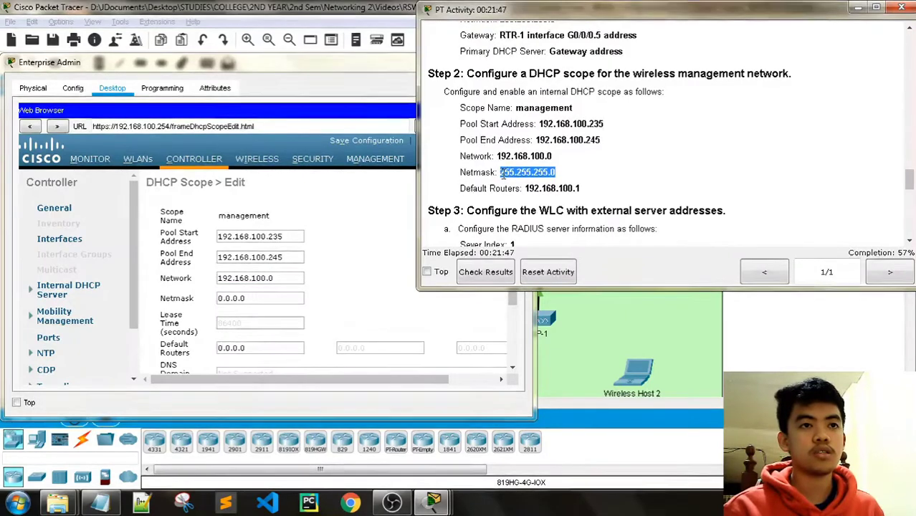
pyautogui.click(255, 300)
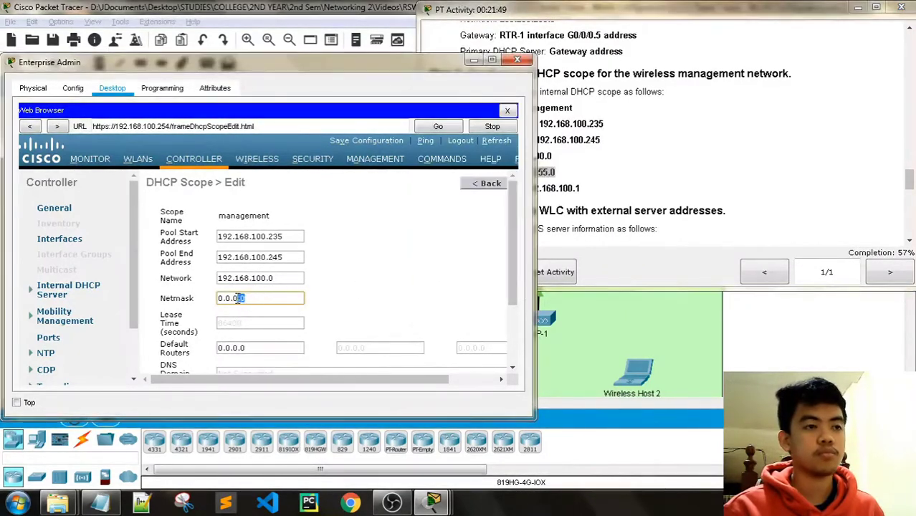
pyautogui.moveTo(238, 300); pyautogui.dragTo(216, 300)
pyautogui.hotkey('ctrl', 'v')
# Set the scope's default router to 192.168.100.1.
pyautogui.click(622, 17)
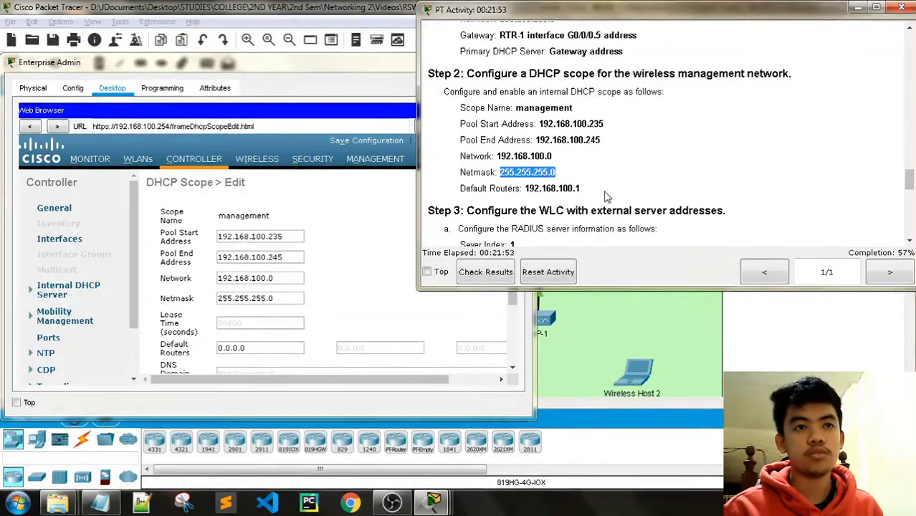
pyautogui.moveTo(581, 188); pyautogui.dragTo(525, 188)
pyautogui.hotkey('ctrl', 'c')
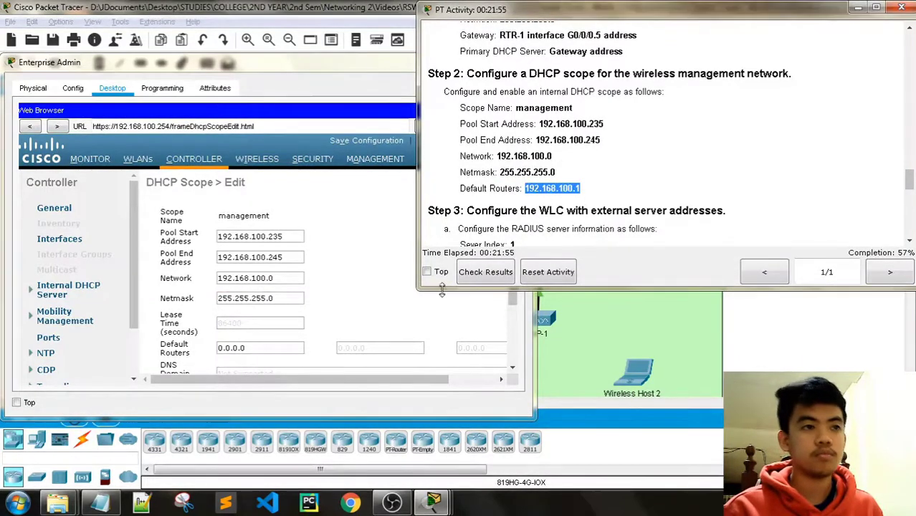
pyautogui.click(287, 348)
pyautogui.moveTo(287, 349); pyautogui.dragTo(217, 349)
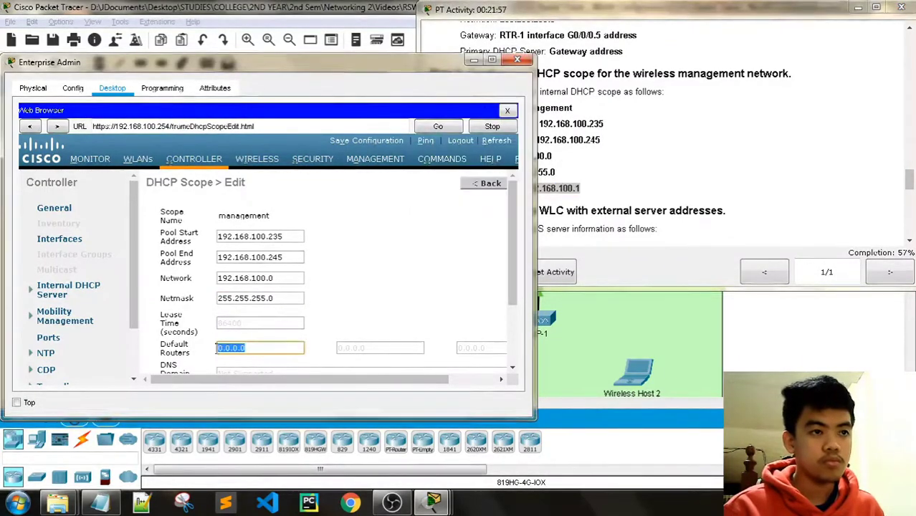
pyautogui.hotkey('ctrl', 'v')
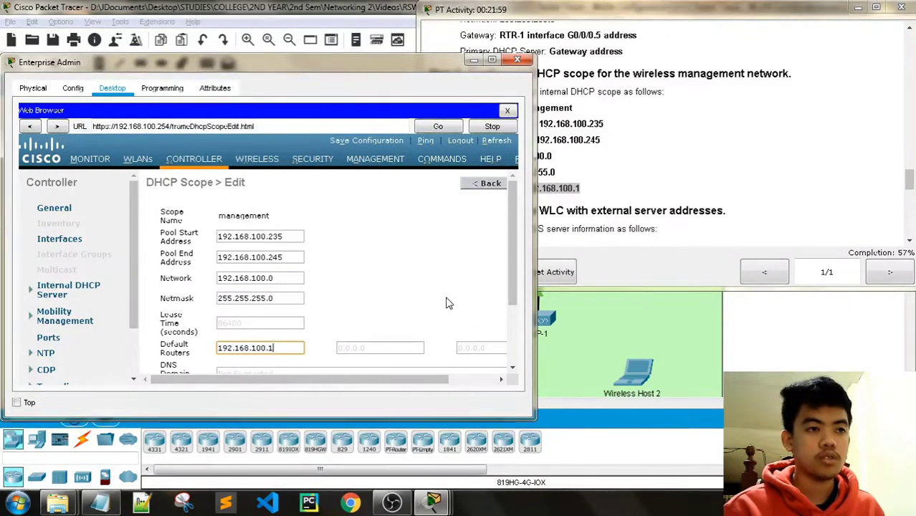
# Apply the management scope settings, raising completion to 65%.
pyautogui.scroll(-3, 445, 303)
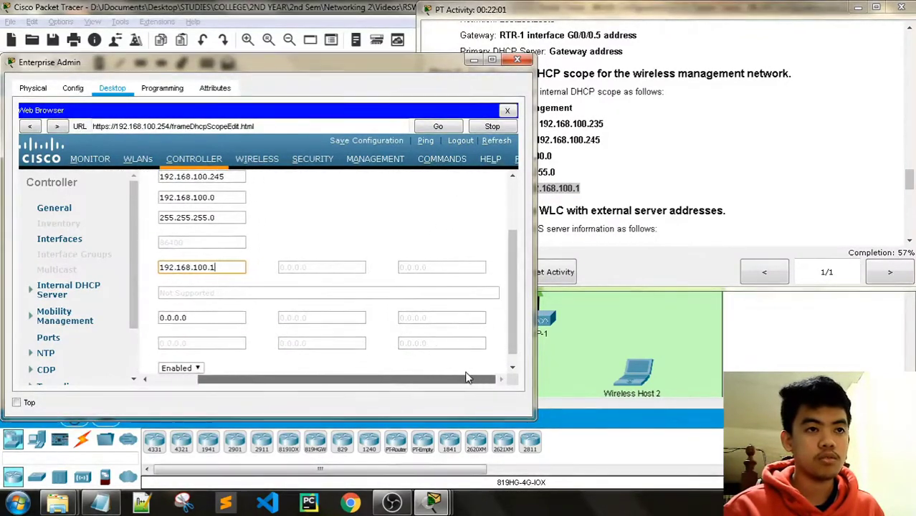
pyautogui.click(673, 20)
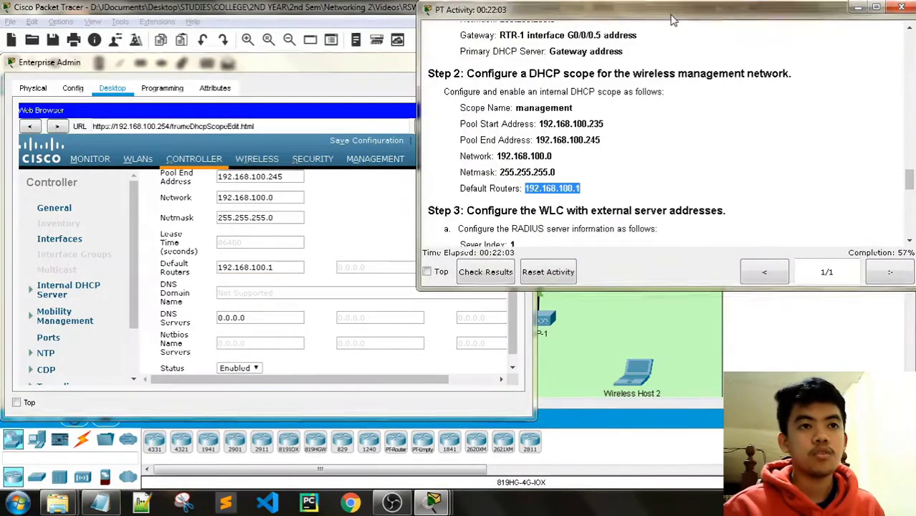
pyautogui.scroll(-3, 630, 132)
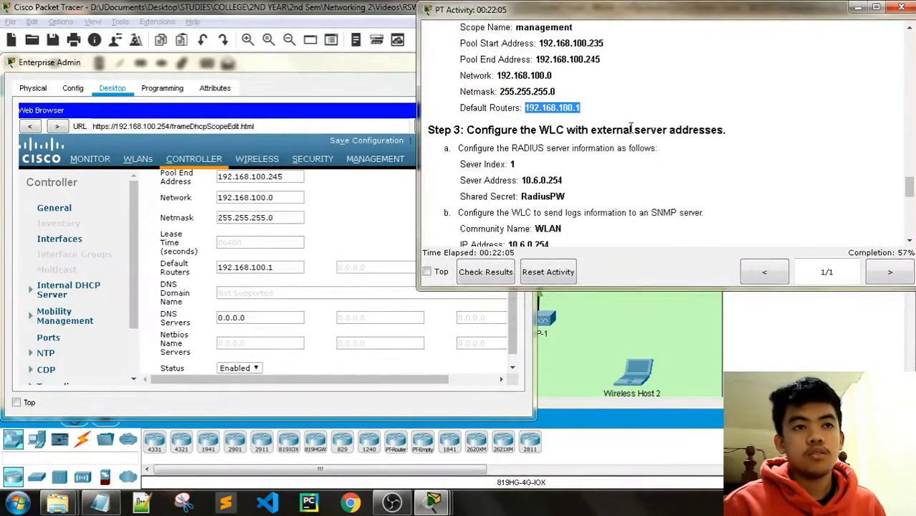
pyautogui.click(316, 64)
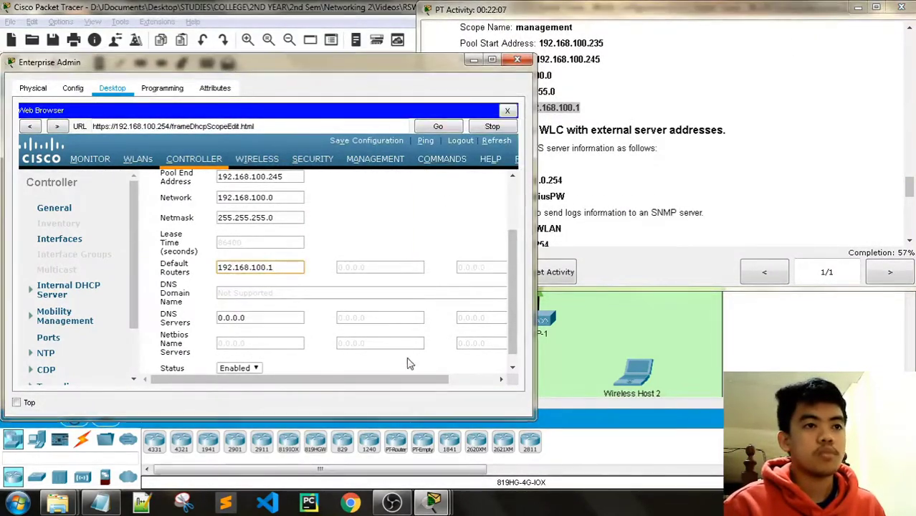
pyautogui.moveTo(515, 321); pyautogui.dragTo(522, 217)
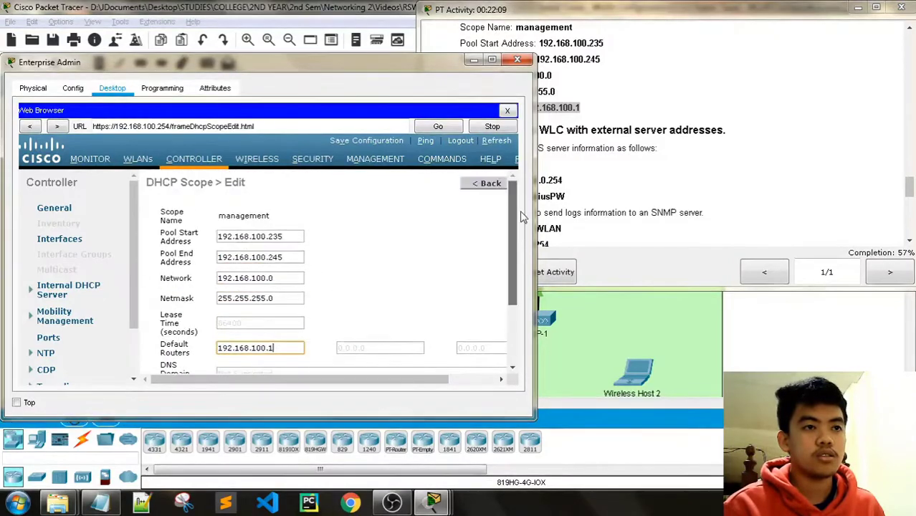
pyautogui.moveTo(415, 378); pyautogui.dragTo(465, 379)
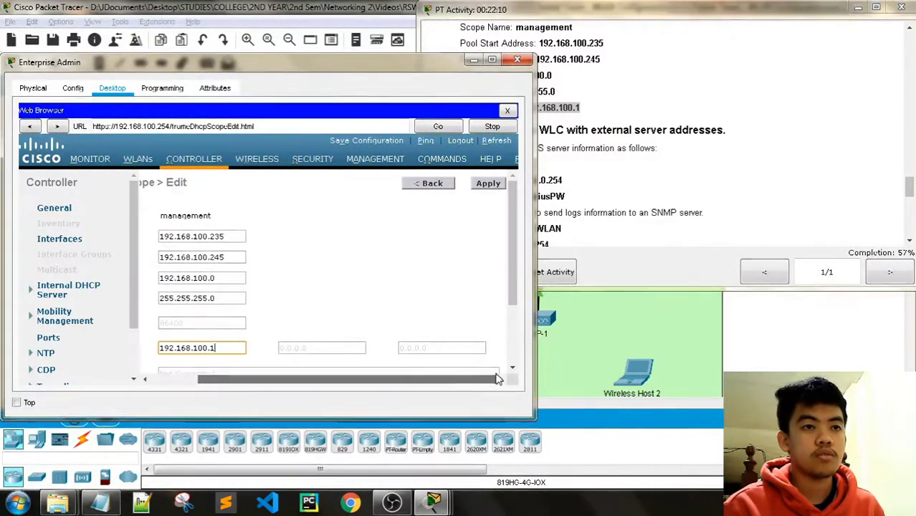
pyautogui.click(490, 185)
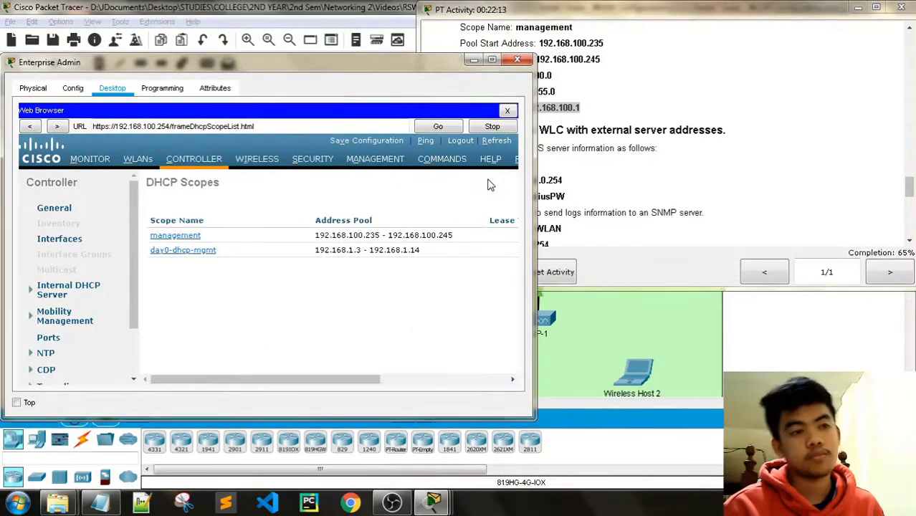
pyautogui.click(581, 16)
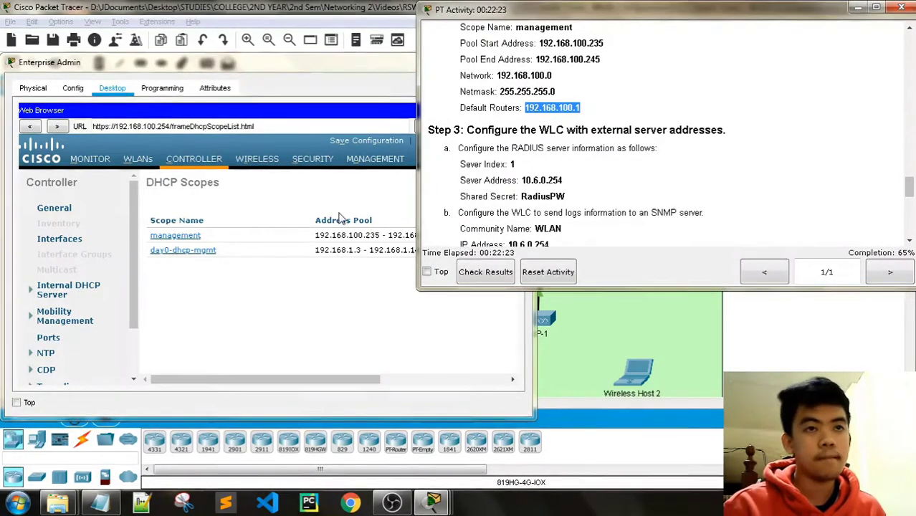
# Go to Security > RADIUS Authentication and begin a new server entry, index 1, port 1812.
pyautogui.click(315, 165)
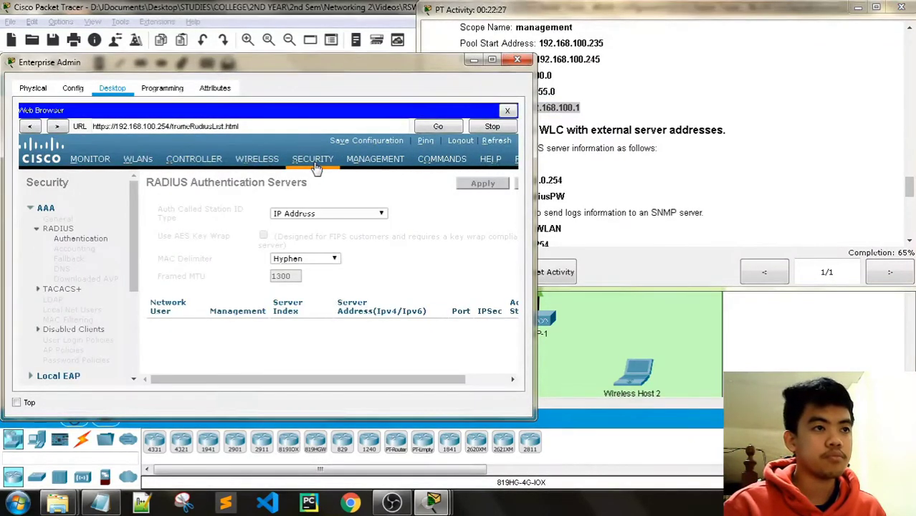
pyautogui.click(79, 243)
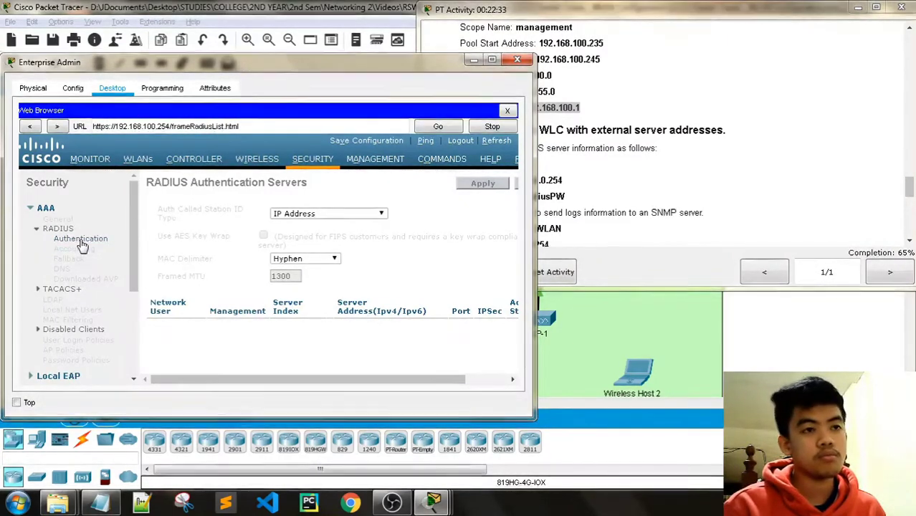
pyautogui.moveTo(226, 380); pyautogui.dragTo(180, 373)
pyautogui.click(592, 12)
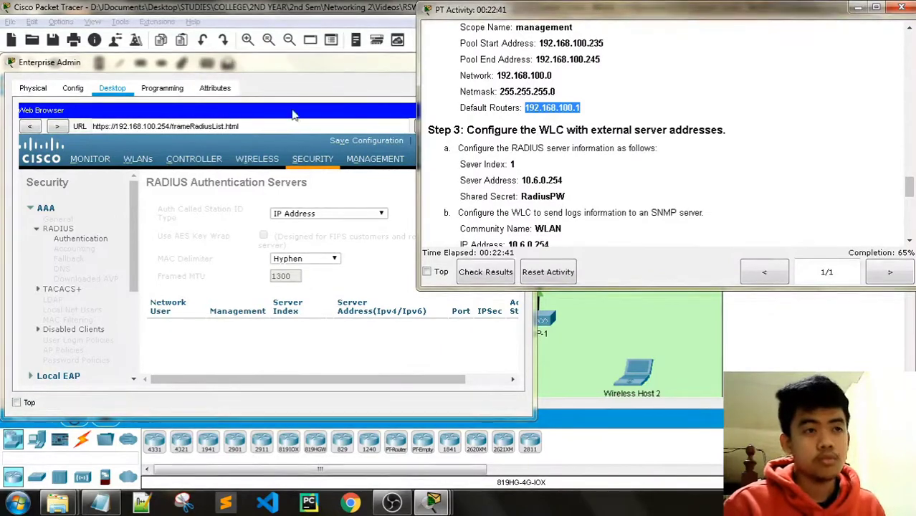
pyautogui.click(292, 68)
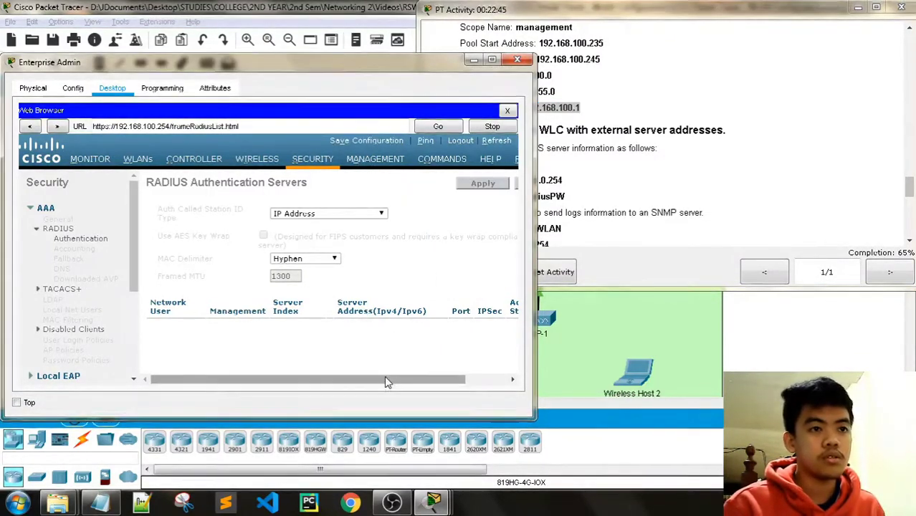
pyautogui.moveTo(385, 381); pyautogui.dragTo(430, 380)
pyautogui.click(488, 185)
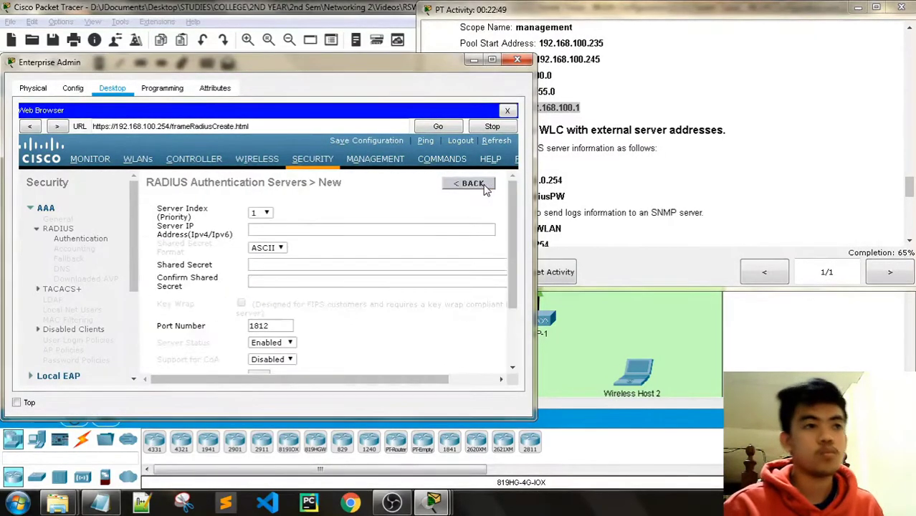
# Enter 10.6.0.254 as the RADIUS authentication server's IP address.
pyautogui.click(602, 15)
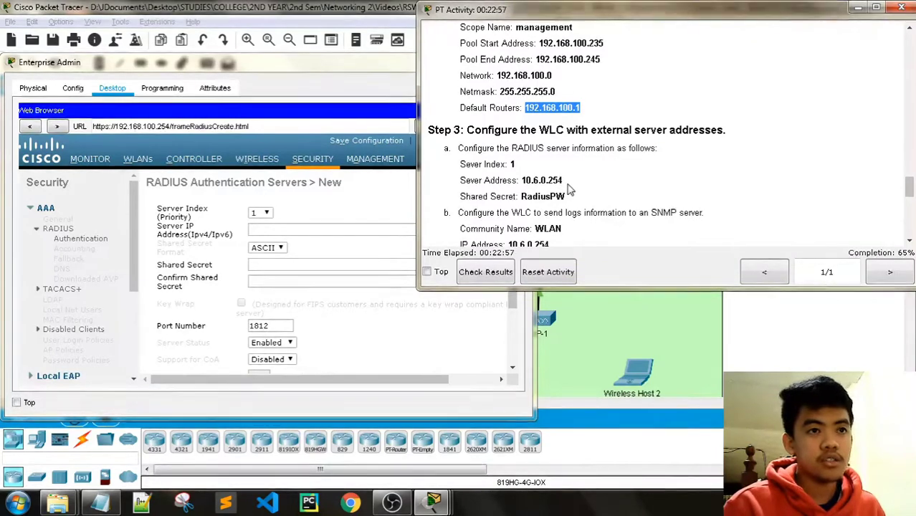
pyautogui.moveTo(564, 181); pyautogui.dragTo(523, 183)
pyautogui.hotkey('ctrl', 'c')
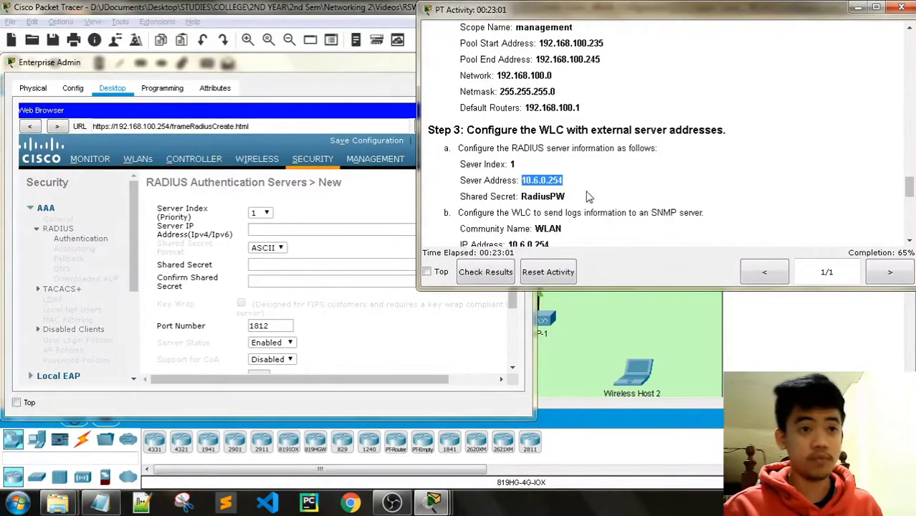
pyautogui.click(313, 234)
pyautogui.hotkey('ctrl', 'v')
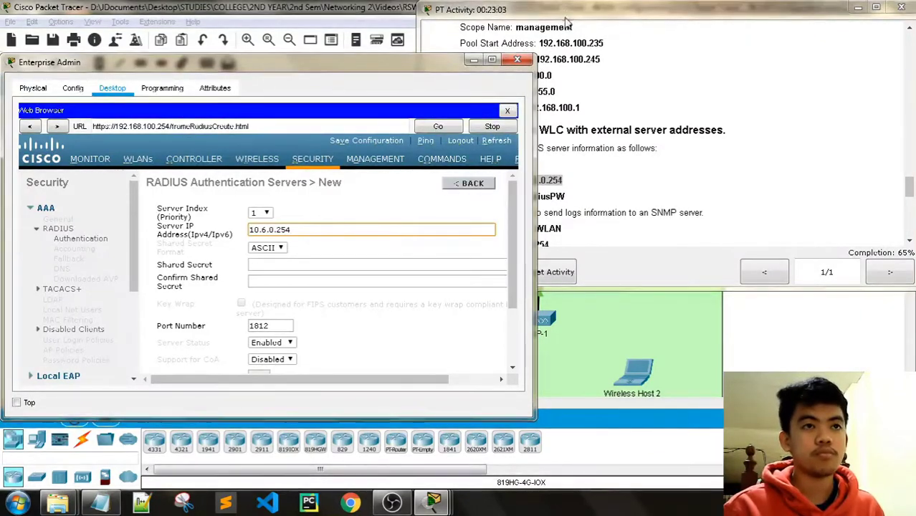
pyautogui.click(564, 16)
pyautogui.scroll(-1, 579, 165)
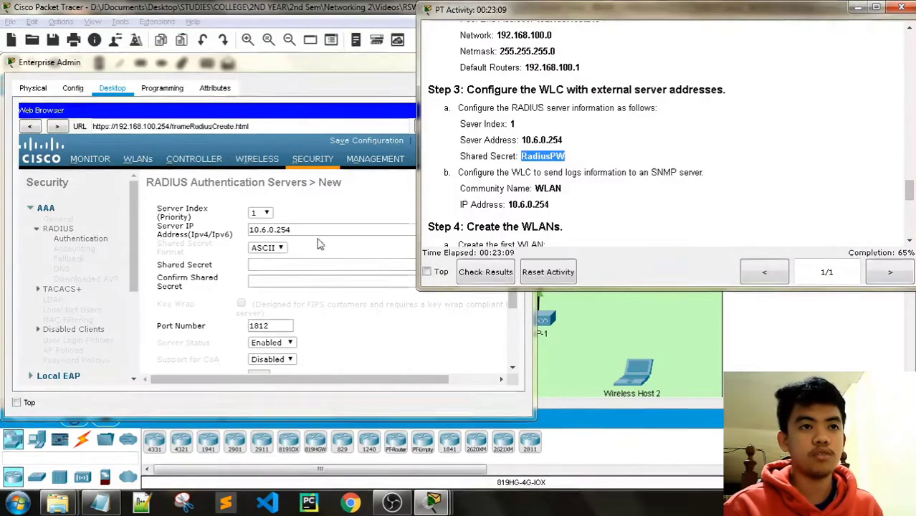
# Fill in the RADIUS shared secret and its confirmation field.
pyautogui.click(263, 262)
pyautogui.hotkey('ctrl', 'v')
pyautogui.click(316, 278)
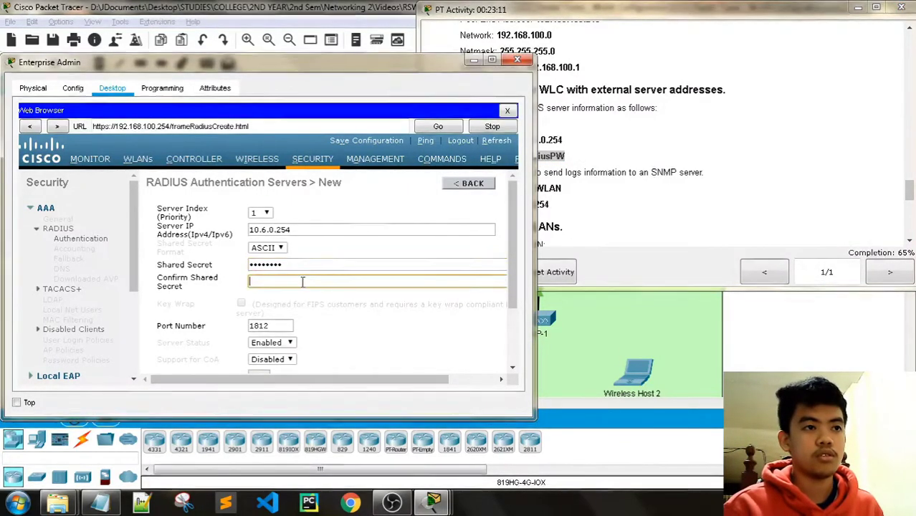
pyautogui.hotkey('ctrl', 'v')
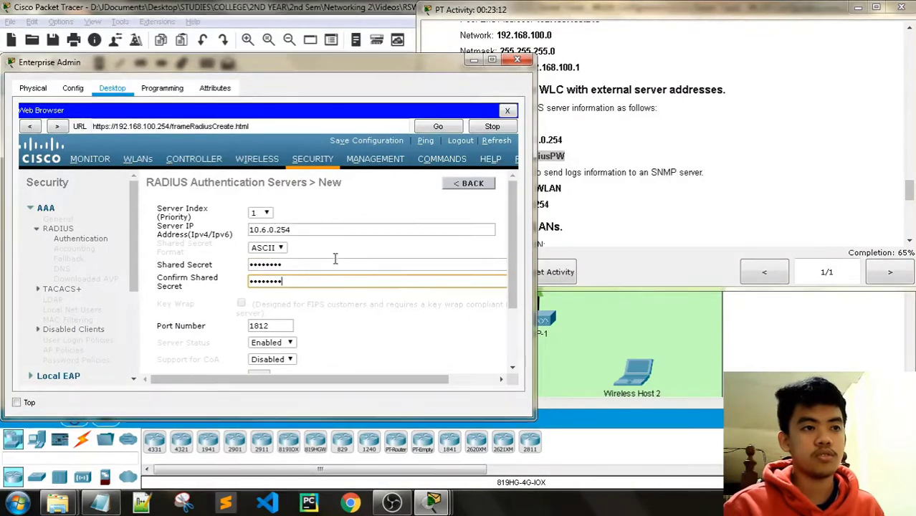
pyautogui.click(643, 14)
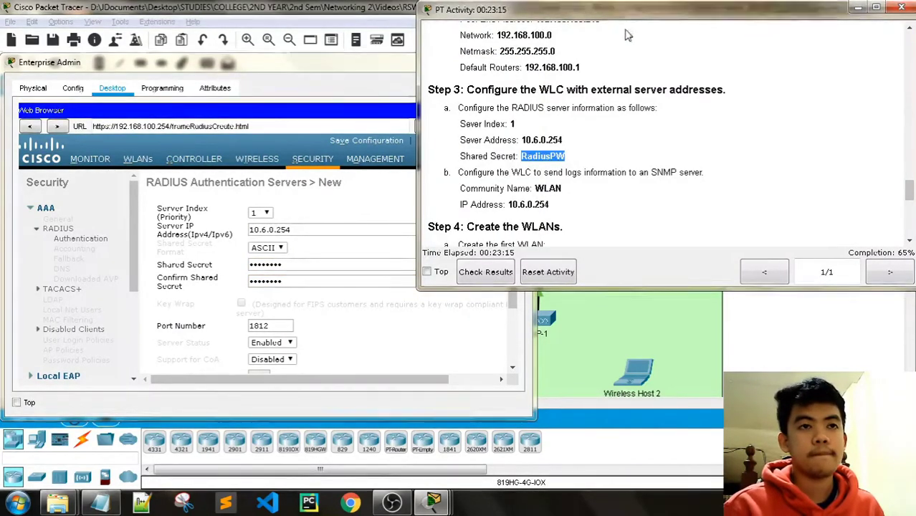
pyautogui.click(320, 119)
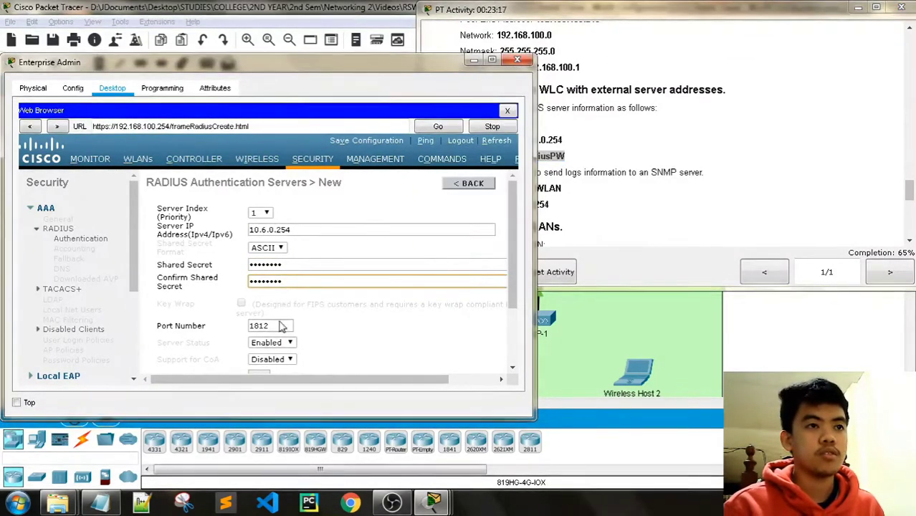
# Apply RADIUS server 1 and go to the controller's Management page.
pyautogui.moveTo(280, 385); pyautogui.dragTo(215, 362)
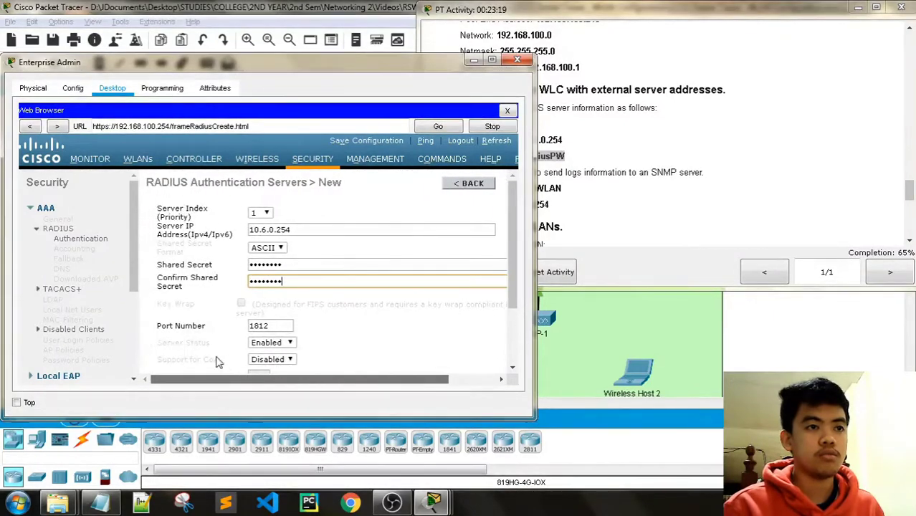
pyautogui.moveTo(512, 281); pyautogui.dragTo(479, 237)
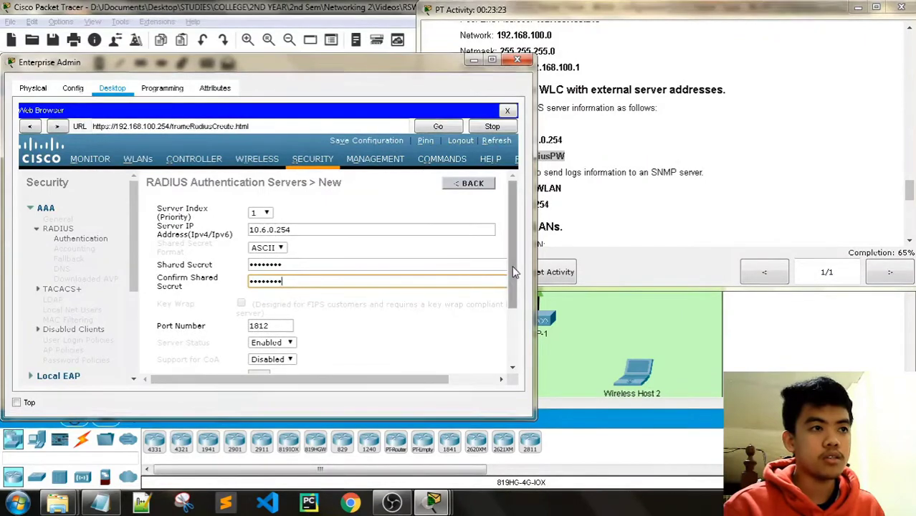
pyautogui.moveTo(513, 271); pyautogui.dragTo(510, 235)
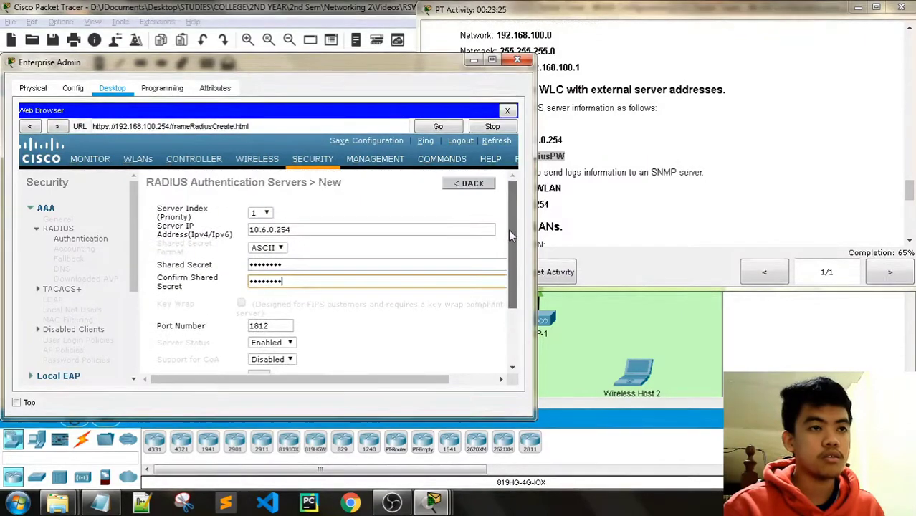
pyautogui.moveTo(381, 378); pyautogui.dragTo(428, 378)
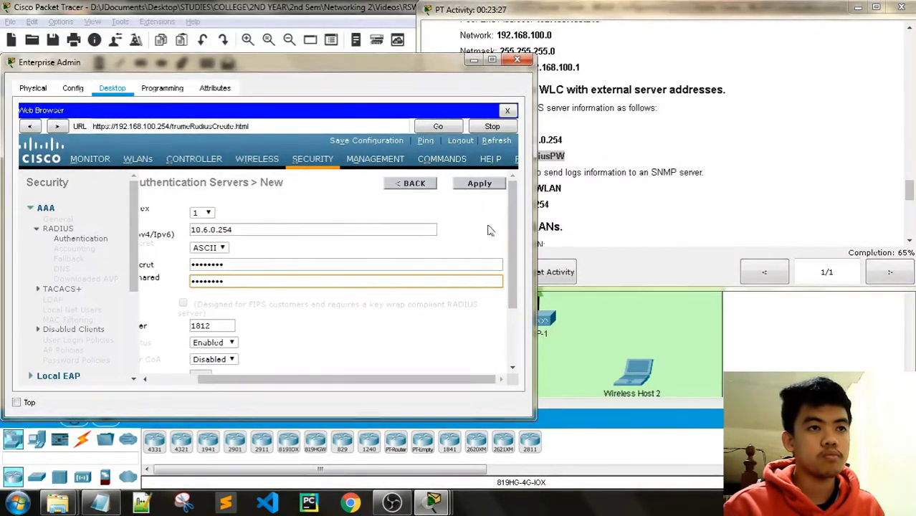
pyautogui.click(480, 184)
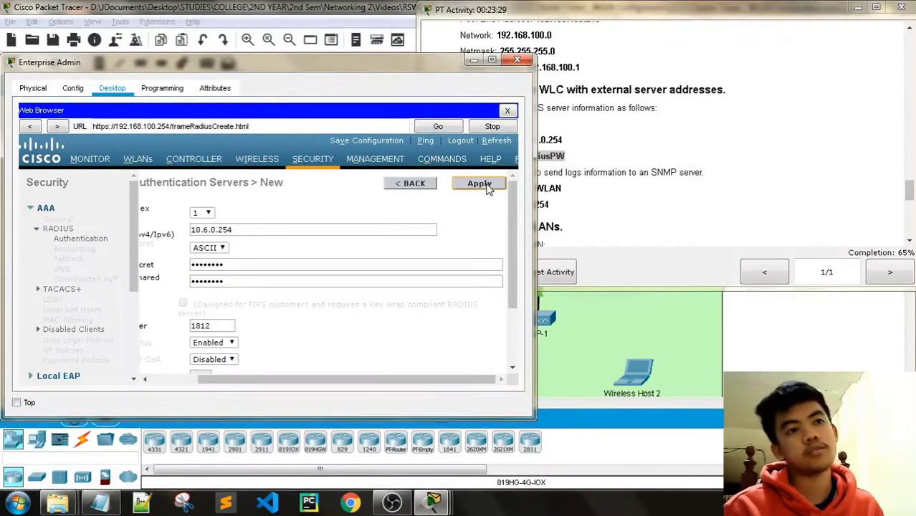
pyautogui.click(632, 19)
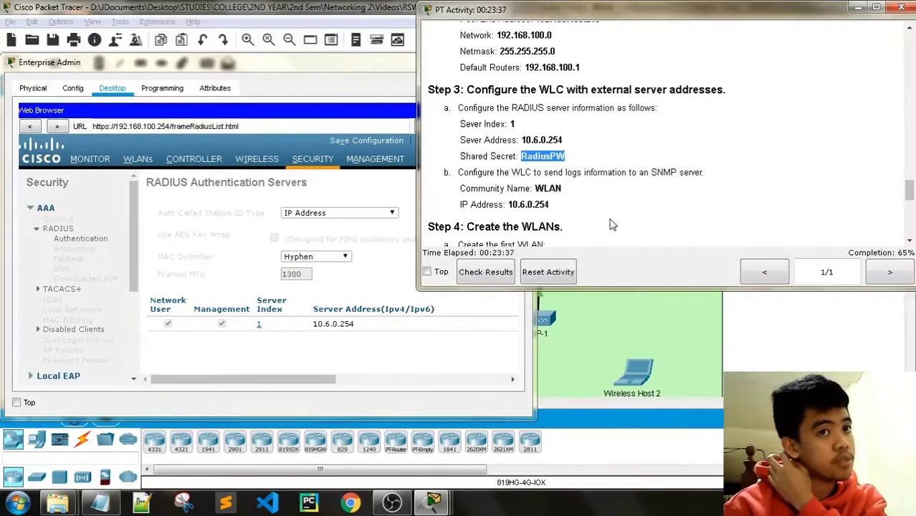
pyautogui.click(374, 162)
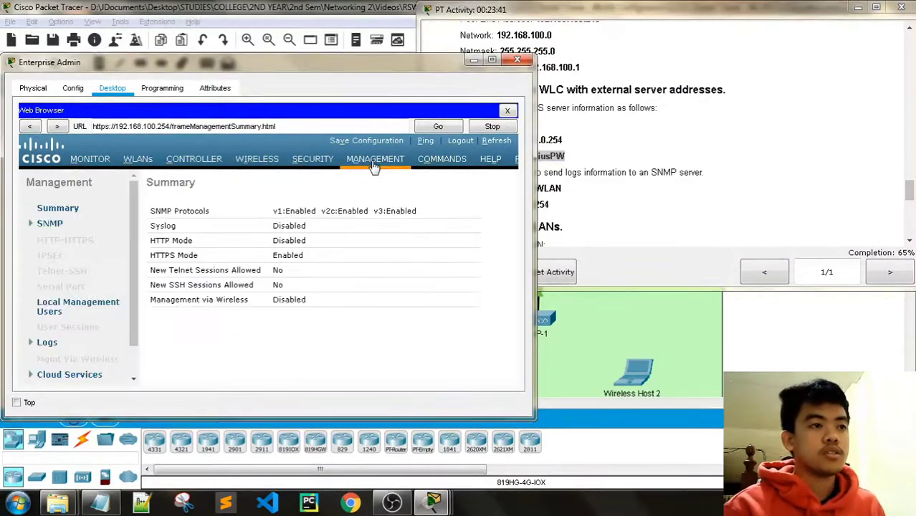
# Open SNMP Trap Receivers and start a new receiver entry.
pyautogui.click(37, 225)
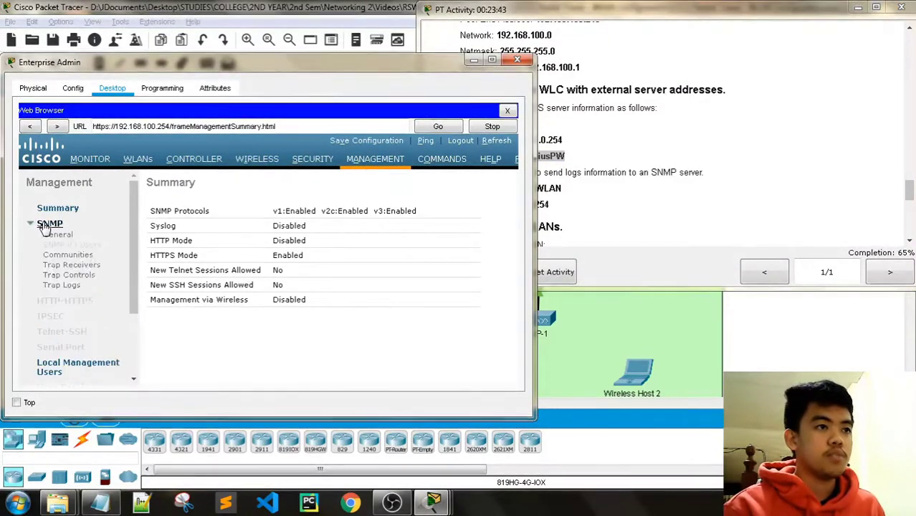
pyautogui.click(72, 265)
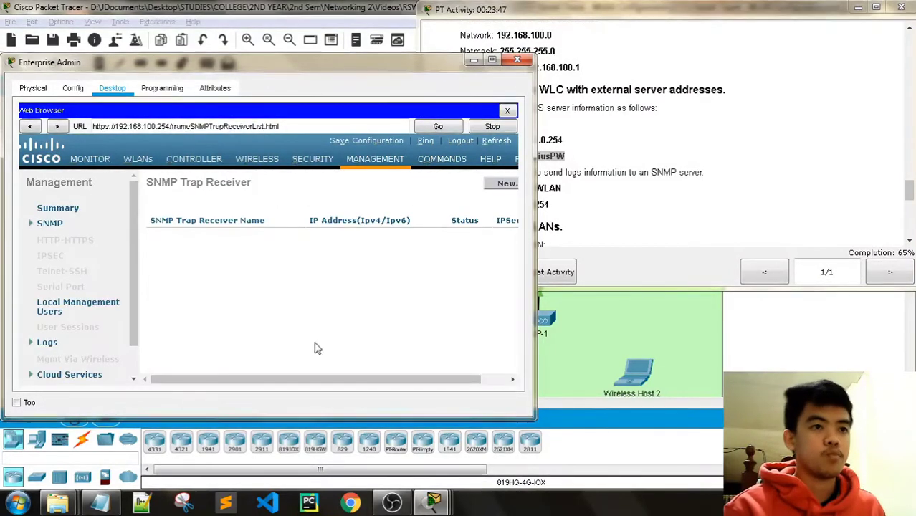
pyautogui.moveTo(285, 382); pyautogui.dragTo(326, 383)
pyautogui.click(480, 184)
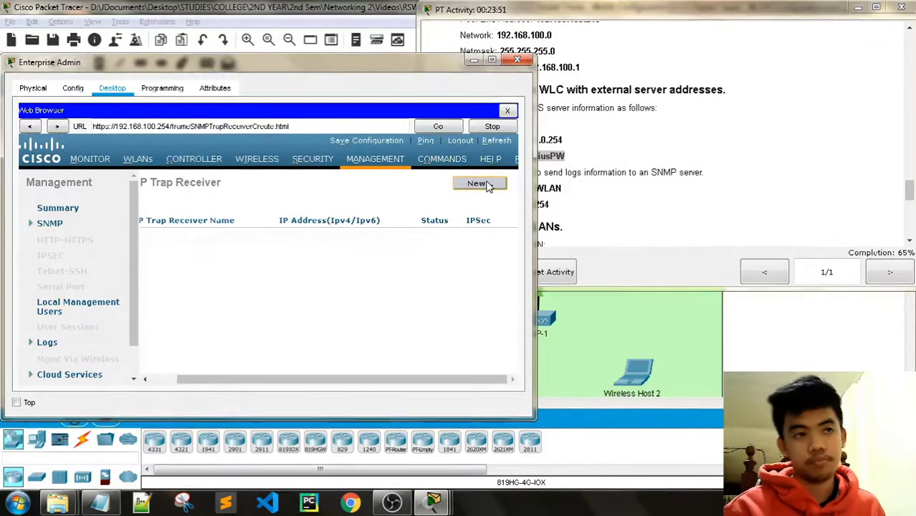
pyautogui.click(614, 17)
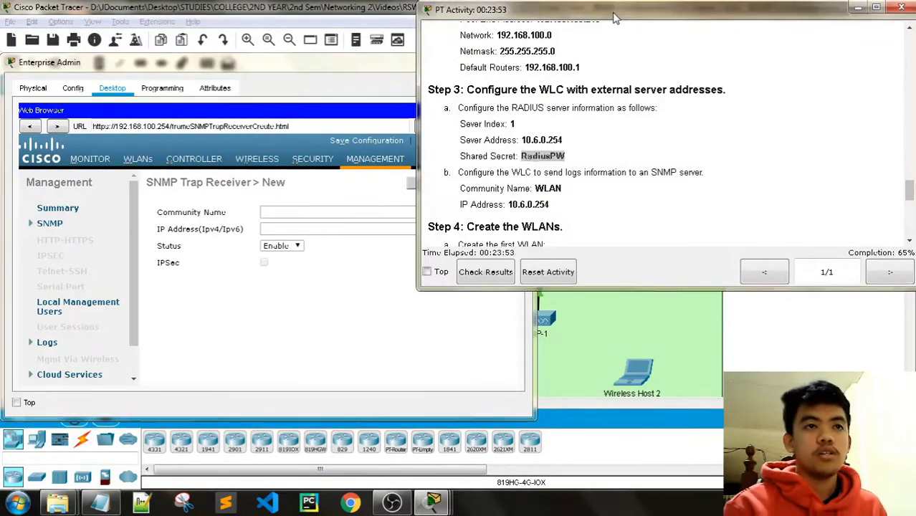
pyautogui.click(571, 193)
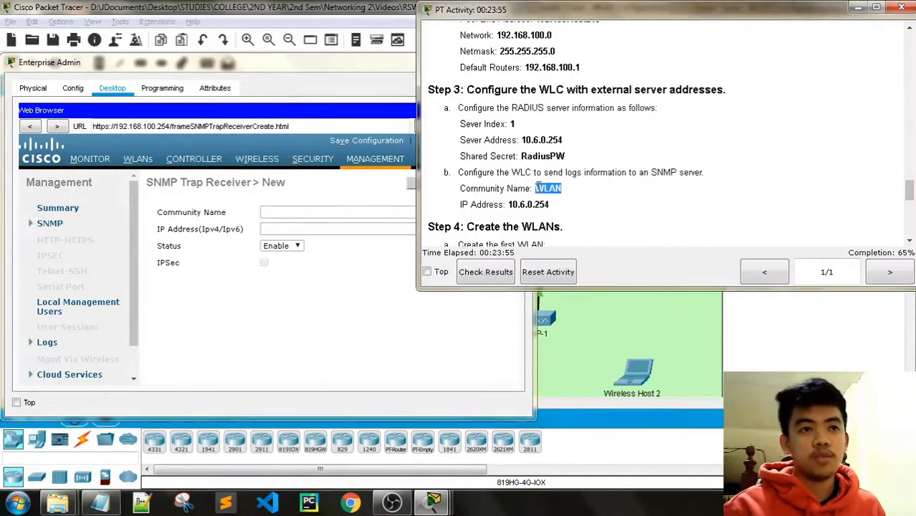
pyautogui.click(267, 214)
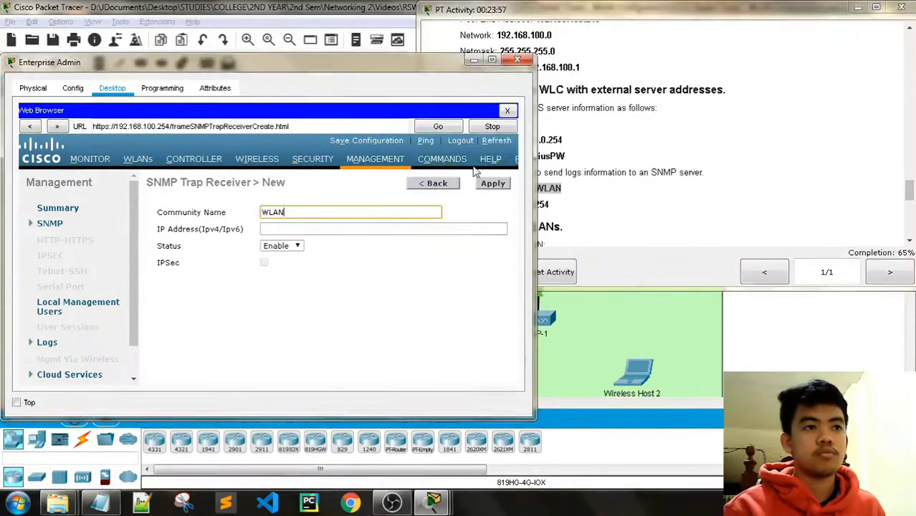
pyautogui.click(559, 214)
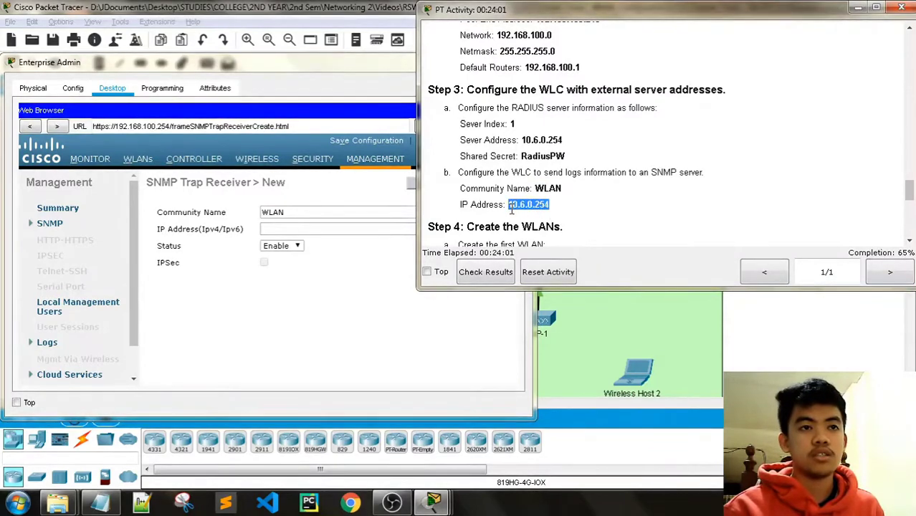
pyautogui.click(317, 229)
pyautogui.hotkey('ctrl', 'v')
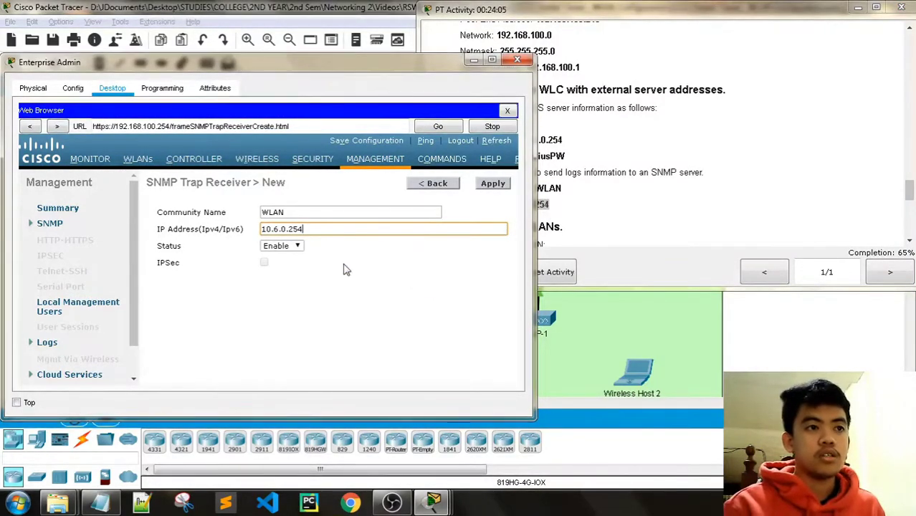
# Apply the WLAN trap receiver and go to the controller's WLANs list.
pyautogui.click(663, 25)
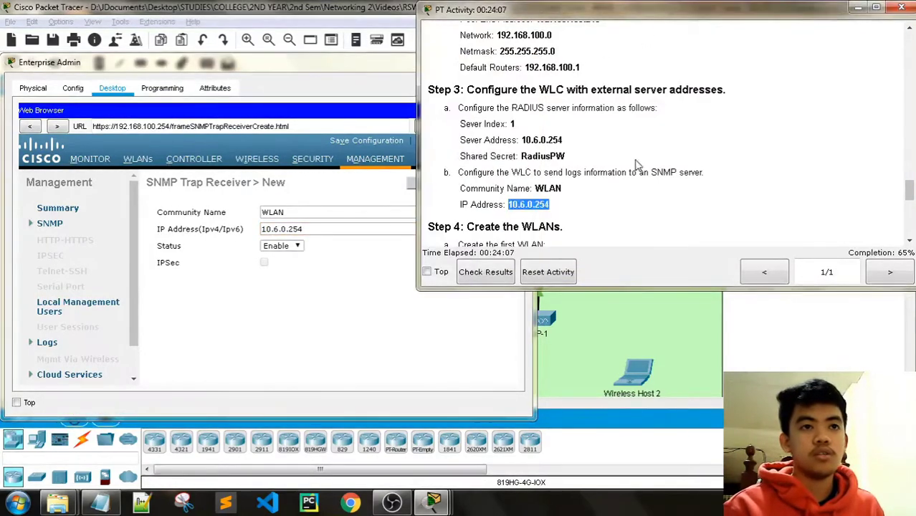
pyautogui.scroll(-3, 663, 25)
pyautogui.click(260, 67)
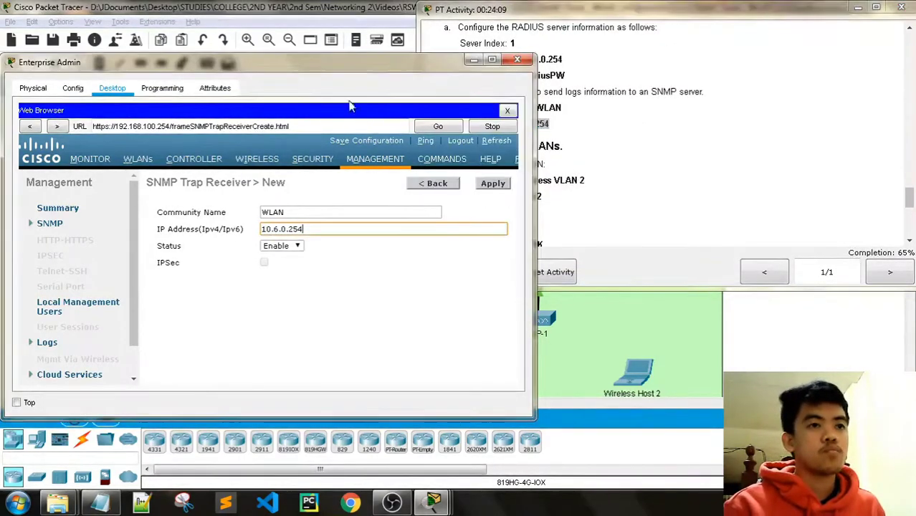
pyautogui.click(492, 187)
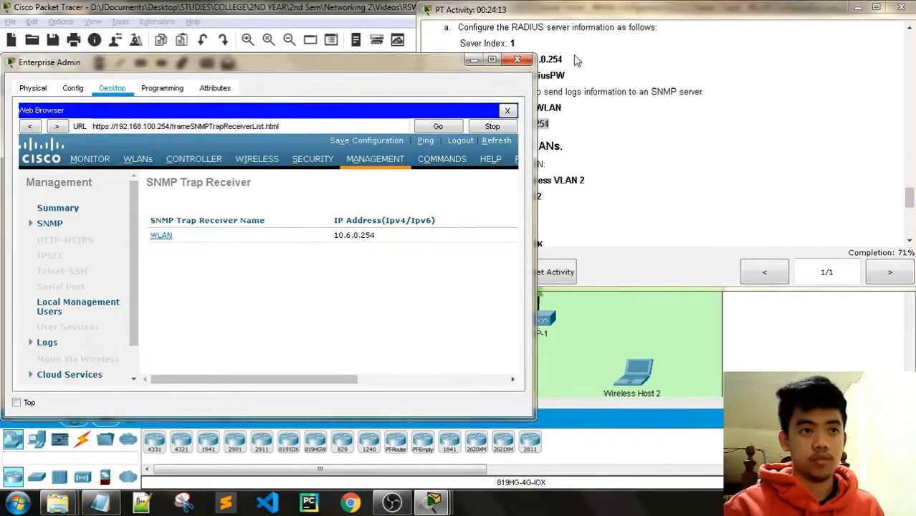
pyautogui.click(582, 126)
pyautogui.scroll(-1, 582, 126)
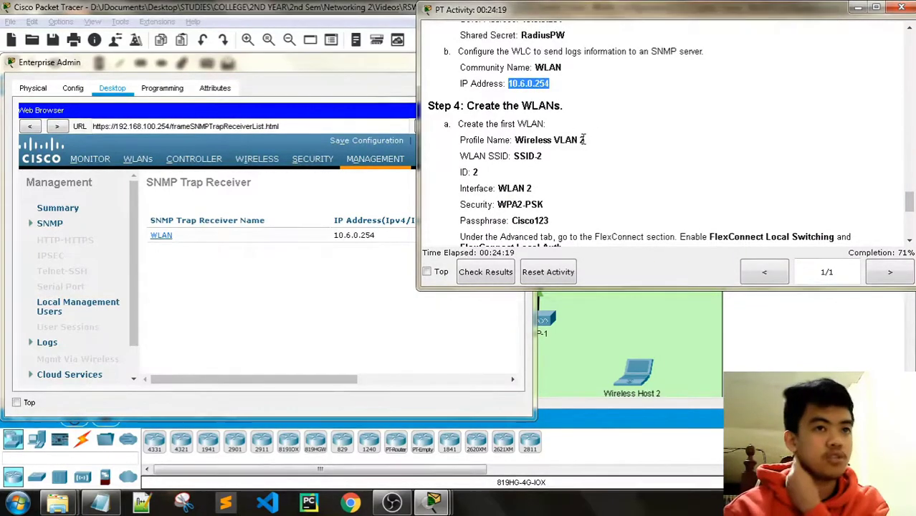
pyautogui.click(134, 164)
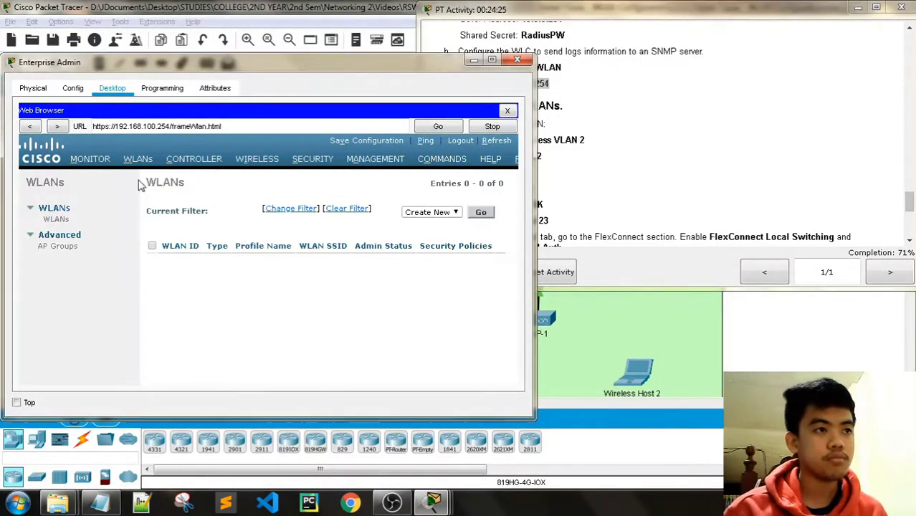
# Start a new WLAN with profile name Wireless VLAN 2.
pyautogui.click(583, 12)
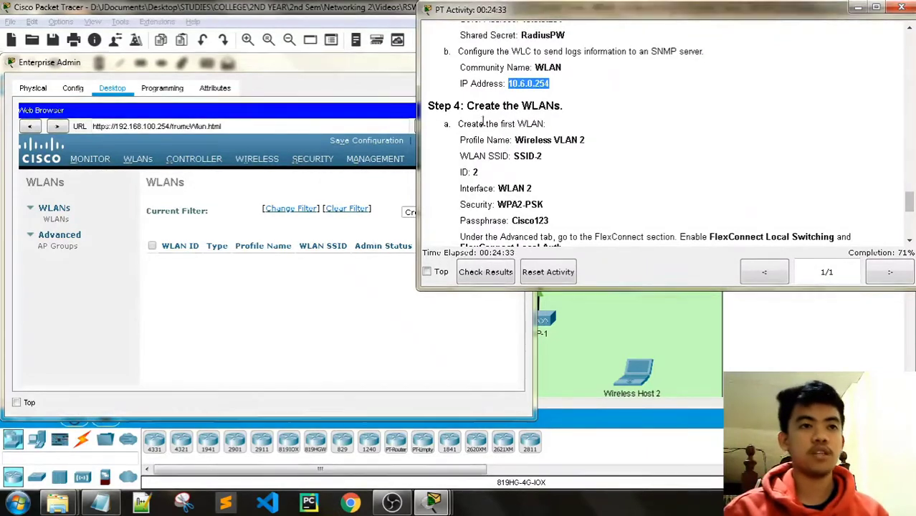
pyautogui.click(210, 62)
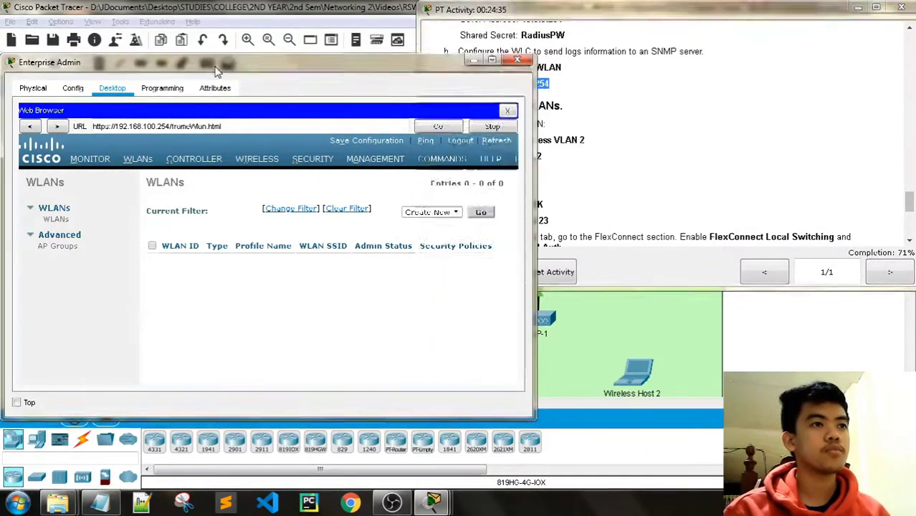
pyautogui.click(479, 214)
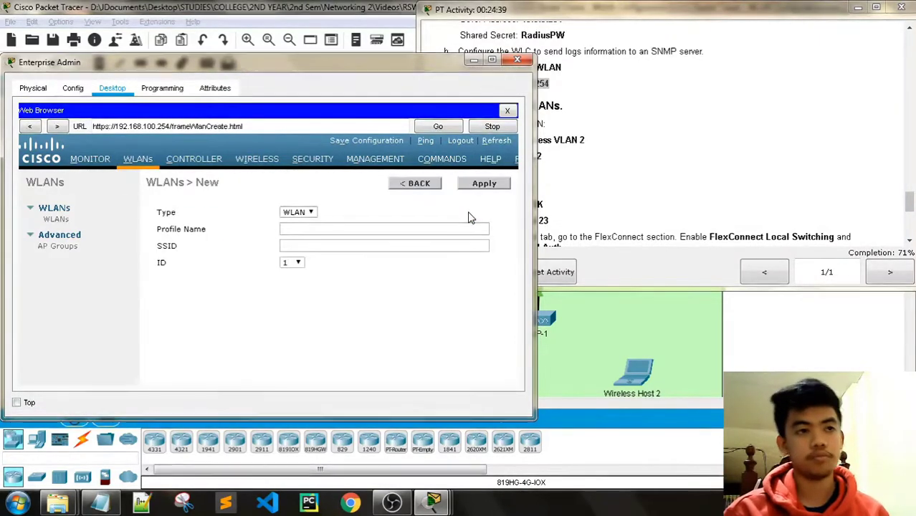
pyautogui.click(558, 152)
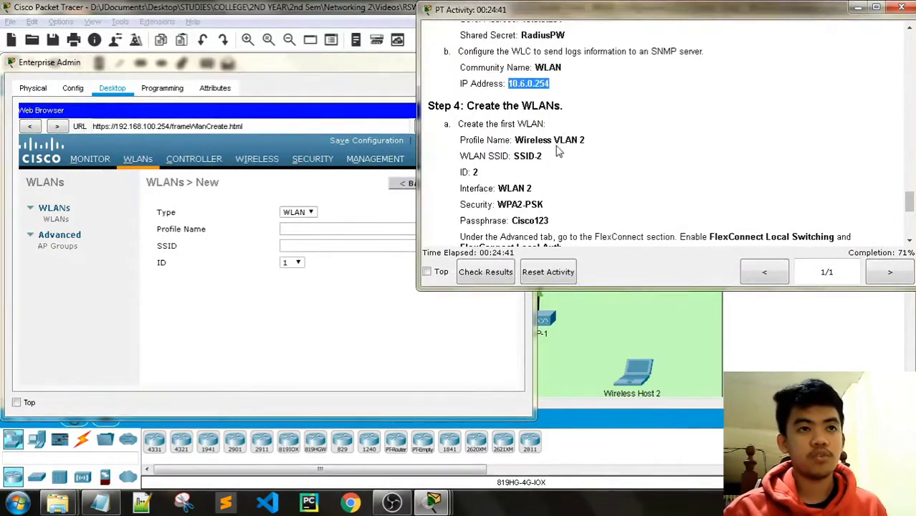
pyautogui.click(594, 141)
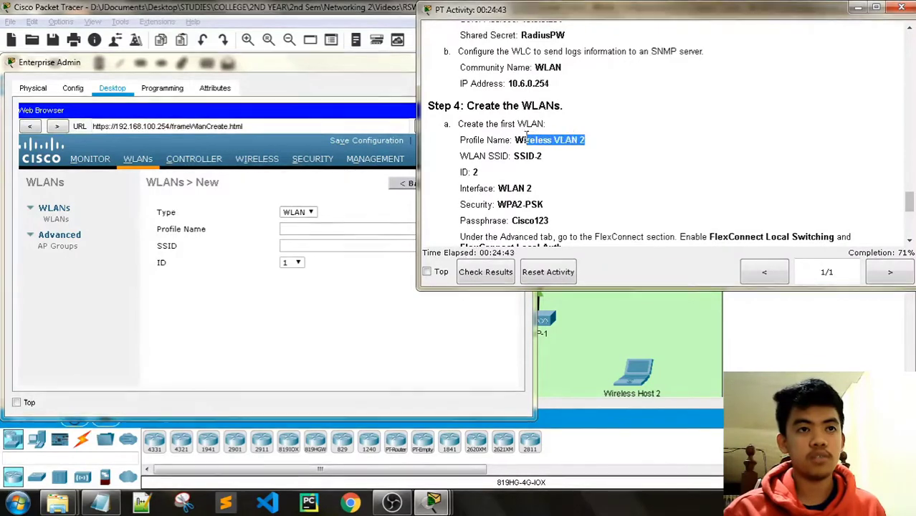
pyautogui.moveTo(526, 136); pyautogui.dragTo(515, 140)
pyautogui.hotkey('ctrl', 'c')
pyautogui.click(324, 229)
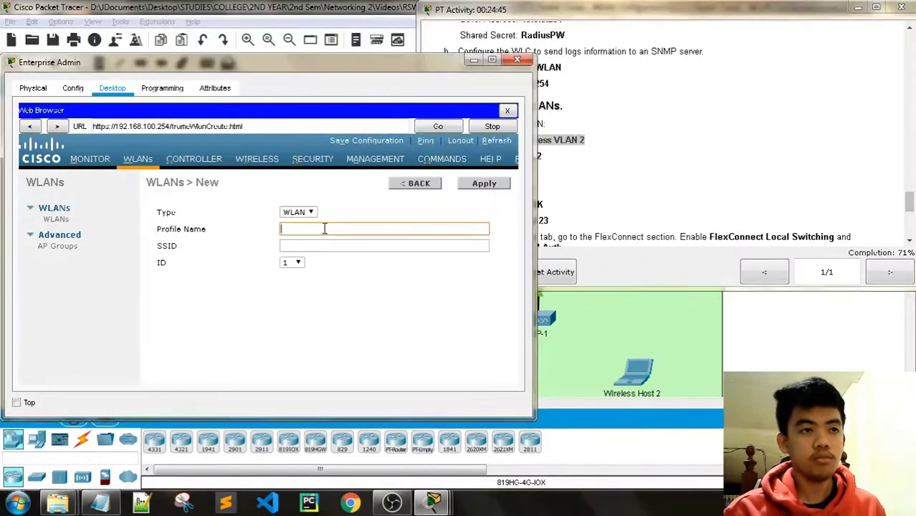
pyautogui.hotkey('ctrl', 'v')
# Set the new WLAN's SSID to SSID-2.
pyautogui.click(560, 7)
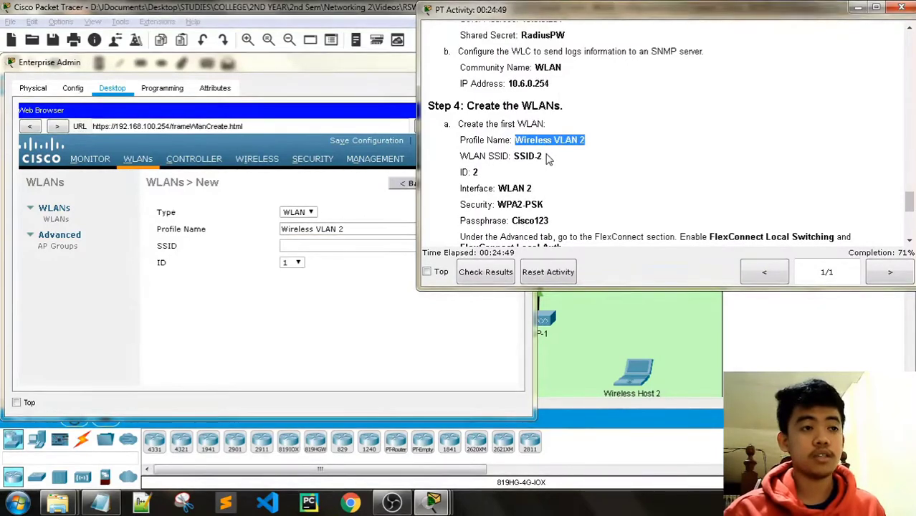
pyautogui.moveTo(549, 158); pyautogui.dragTo(514, 156)
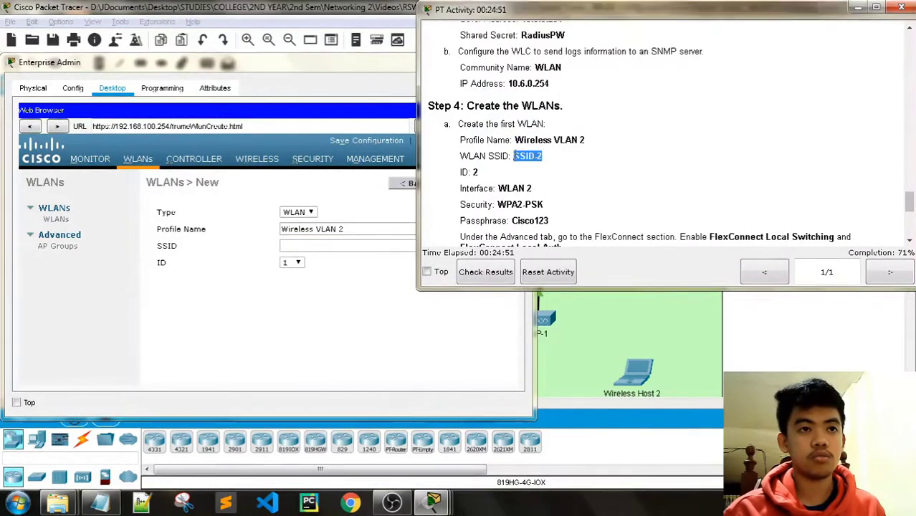
pyautogui.hotkey('ctrl', 'c')
pyautogui.click(352, 246)
pyautogui.hotkey('ctrl', 'v')
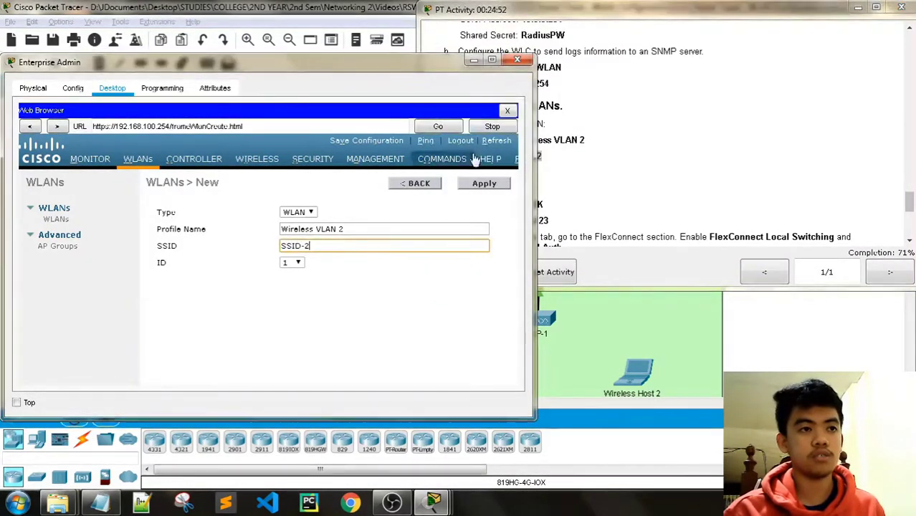
# Choose WLAN ID 2 and apply to create the WLAN.
pyautogui.click(592, 26)
pyautogui.click(298, 265)
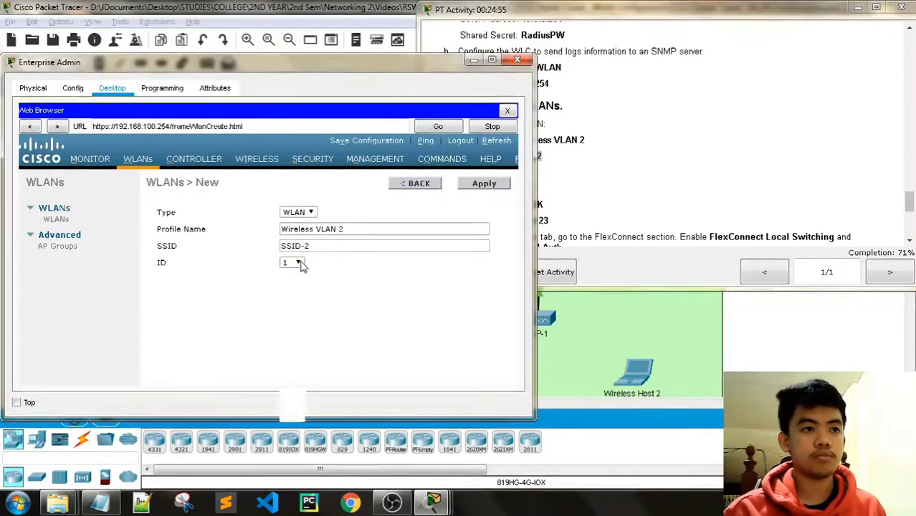
pyautogui.click(294, 263)
pyautogui.click(292, 283)
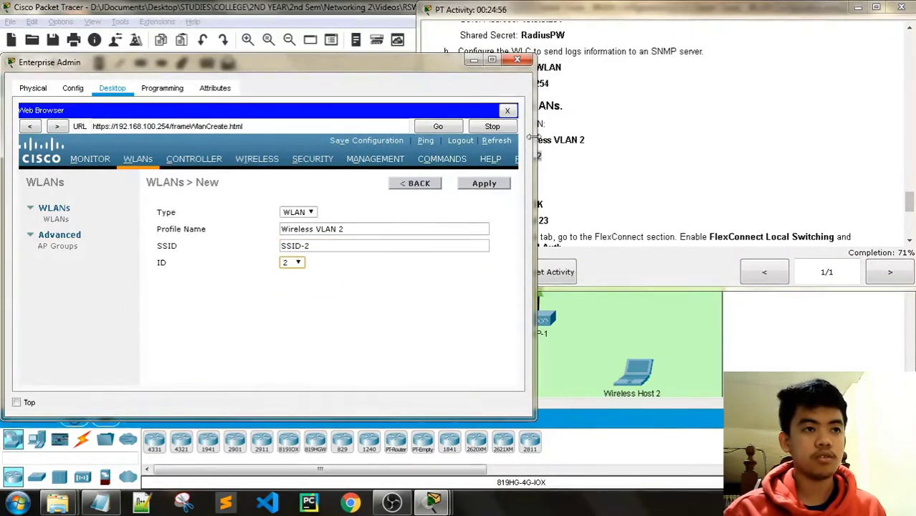
pyautogui.click(646, 6)
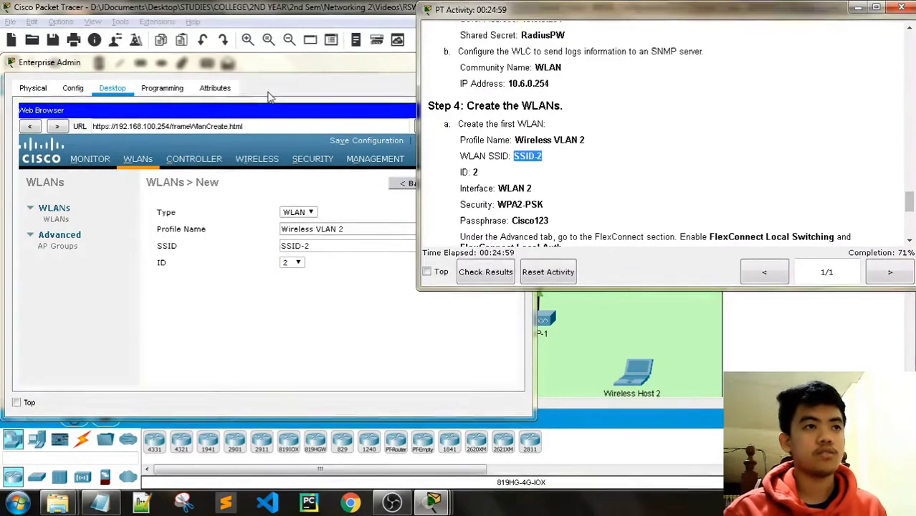
pyautogui.click(278, 71)
pyautogui.click(484, 184)
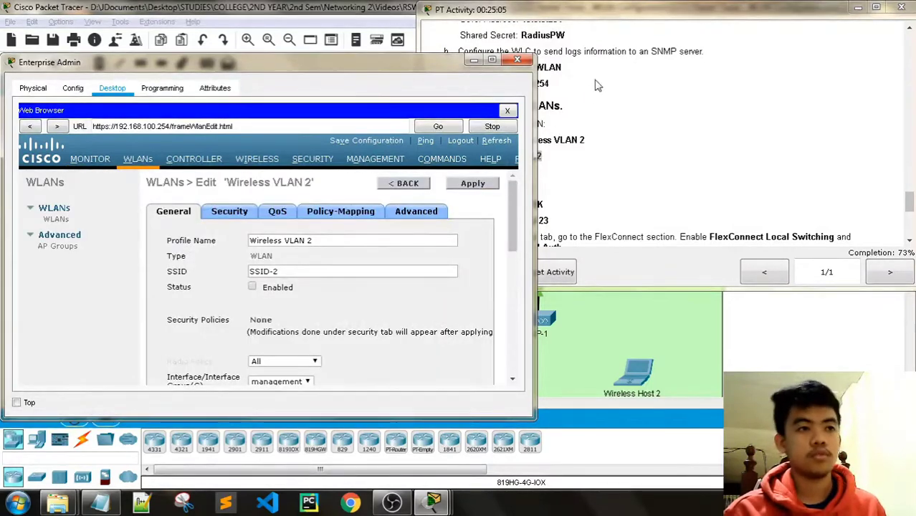
# Set Wireless VLAN 2's Interface/Interface Group to WLAN 2 on the General tab.
pyautogui.moveTo(513, 156); pyautogui.dragTo(541, 157)
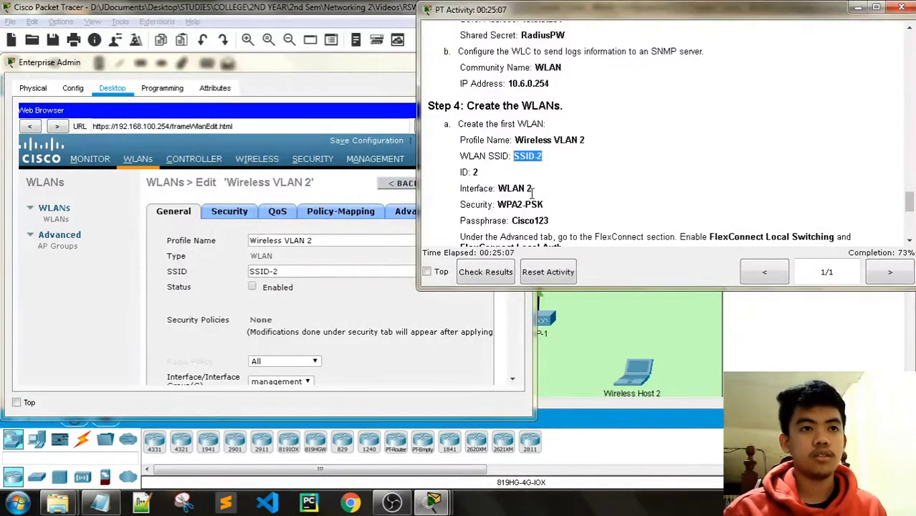
pyautogui.click(321, 65)
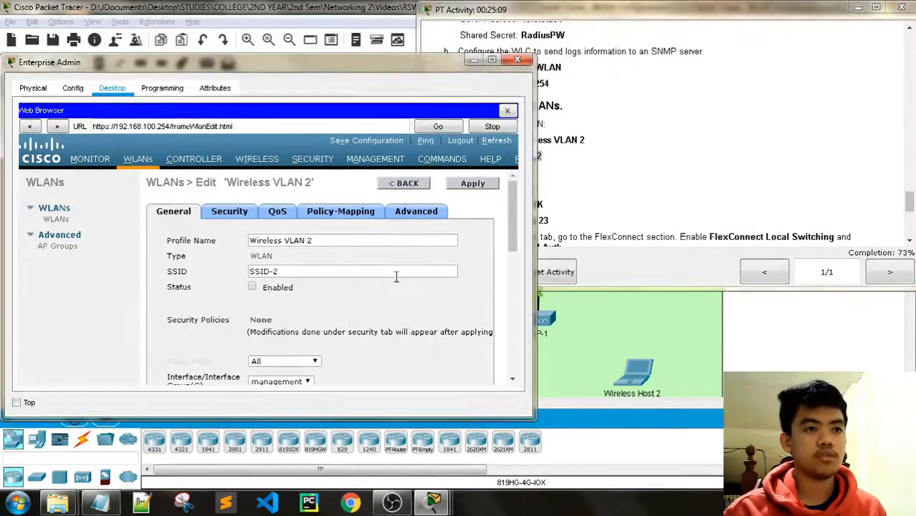
pyautogui.scroll(-3, 396, 276)
pyautogui.scroll(-2, 419, 296)
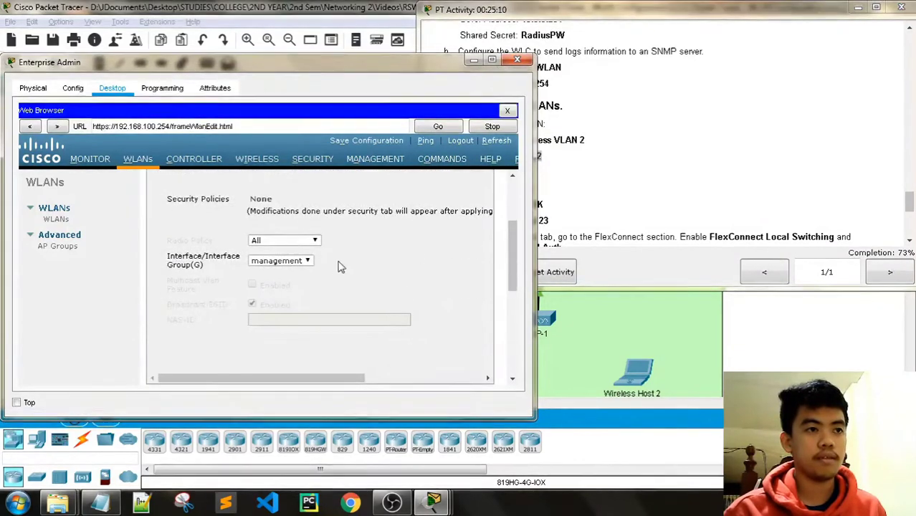
pyautogui.click(301, 261)
pyautogui.click(265, 271)
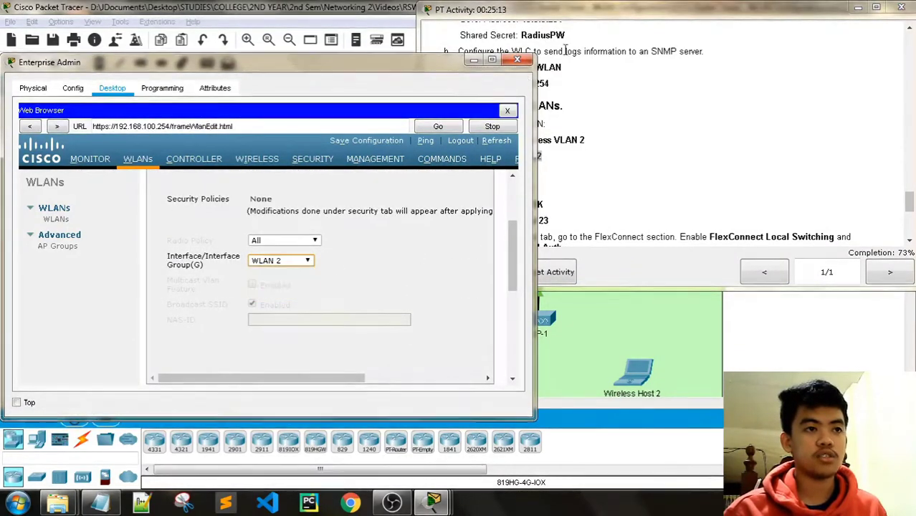
pyautogui.moveTo(515, 156); pyautogui.dragTo(541, 157)
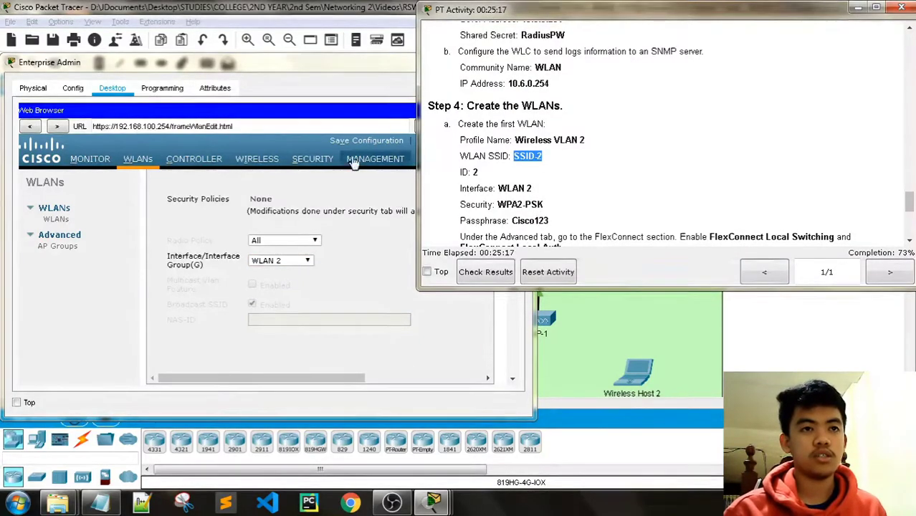
pyautogui.click(287, 72)
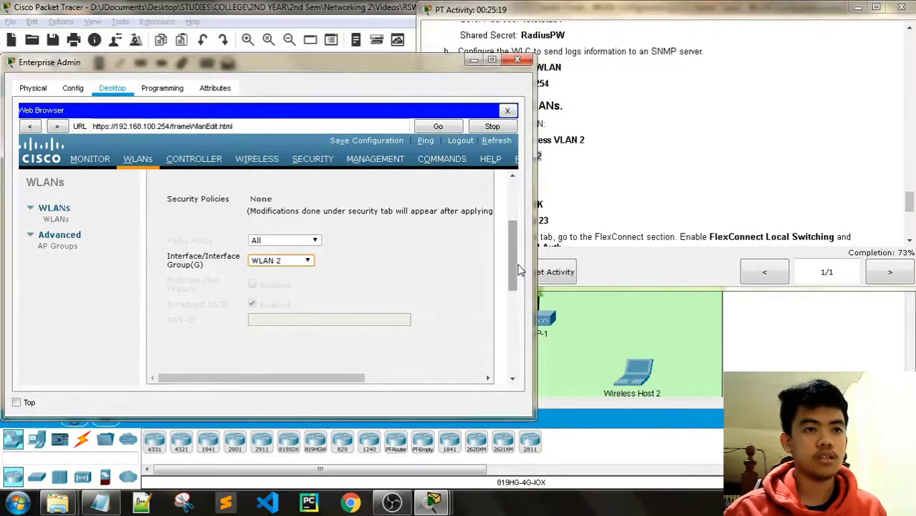
pyautogui.moveTo(514, 265); pyautogui.dragTo(509, 206)
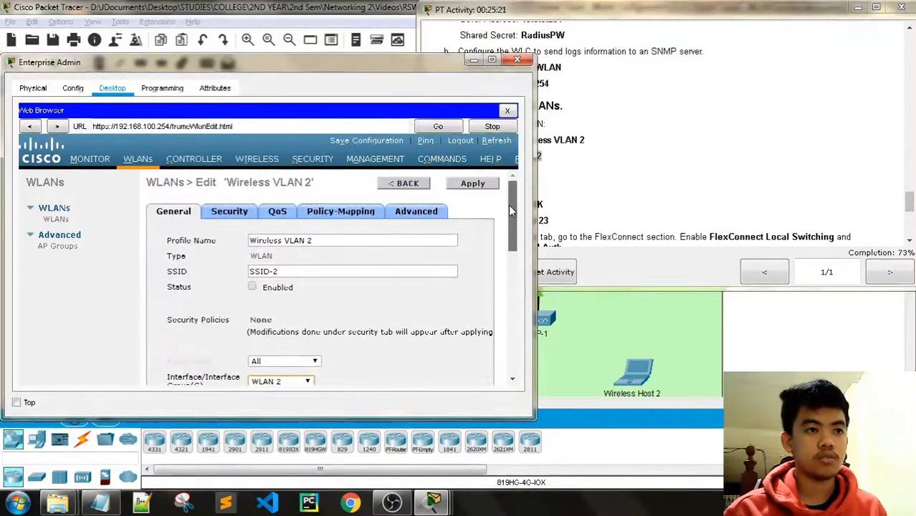
pyautogui.click(229, 211)
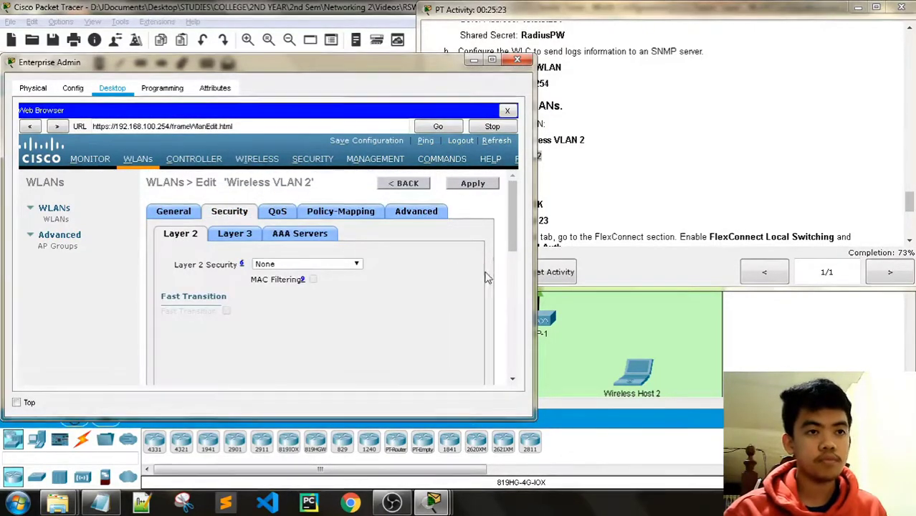
# Set the Layer 2 security of Wireless VLAN 2 to WPA+WPA2.
pyautogui.scroll(-1, 459, 281)
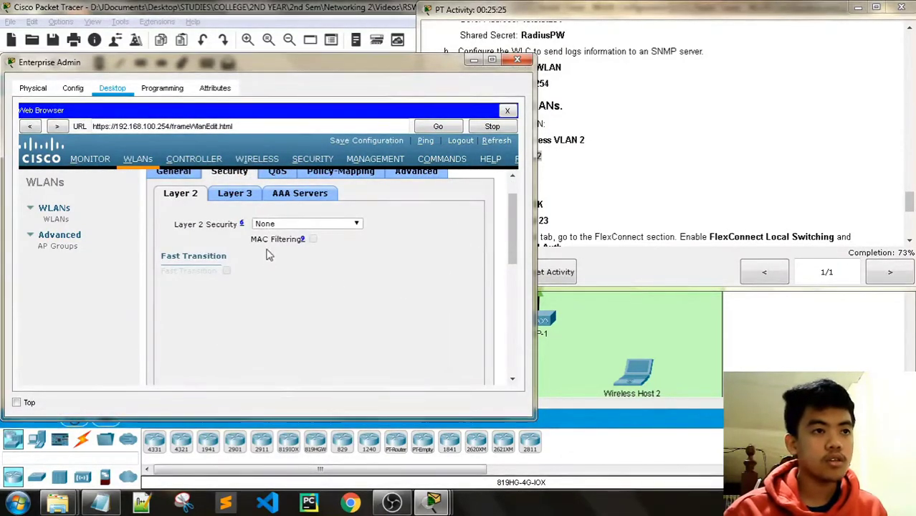
pyautogui.click(333, 224)
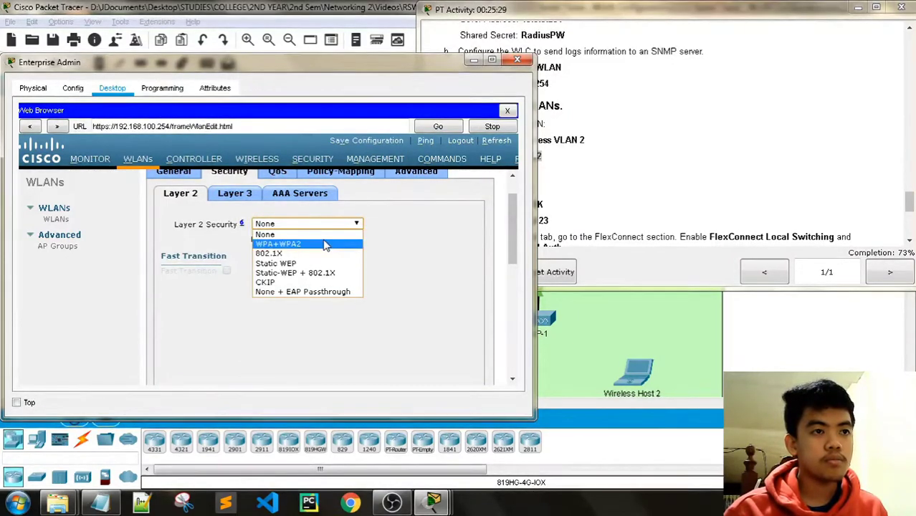
pyautogui.click(324, 243)
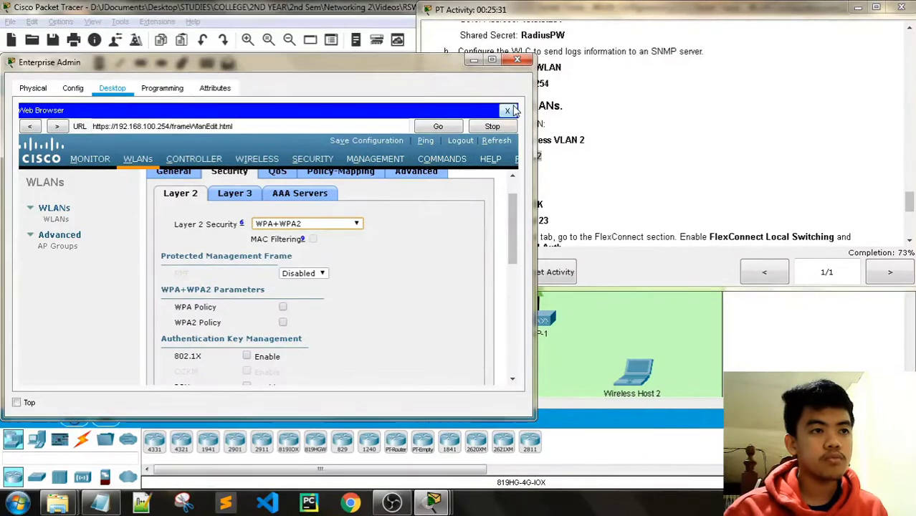
pyautogui.click(615, 8)
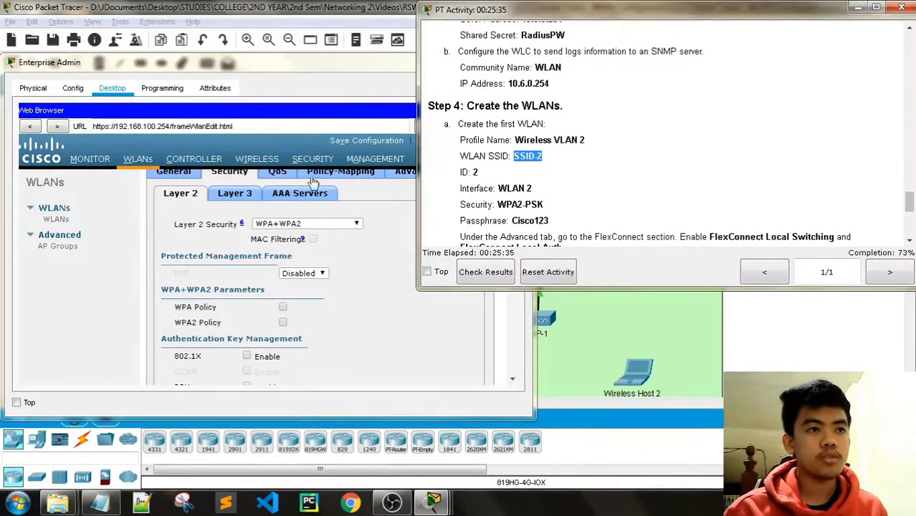
pyautogui.click(287, 195)
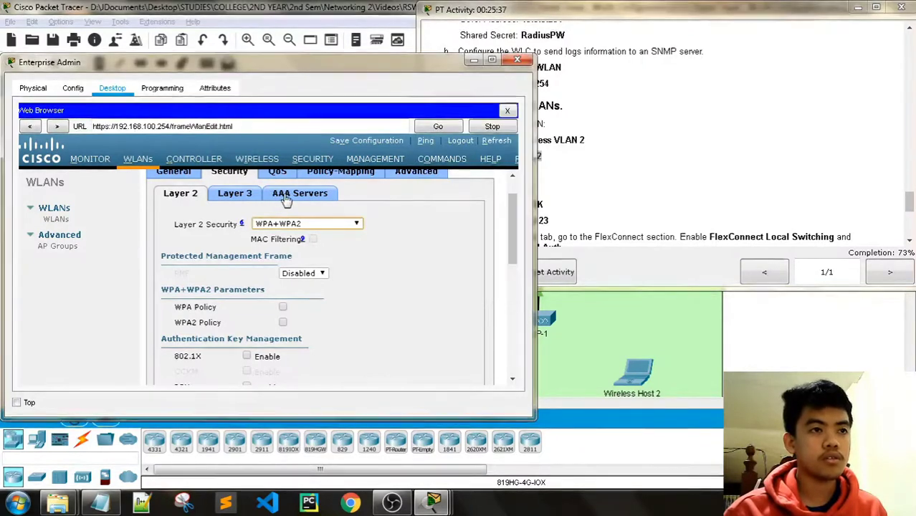
pyautogui.click(283, 196)
pyautogui.click(180, 193)
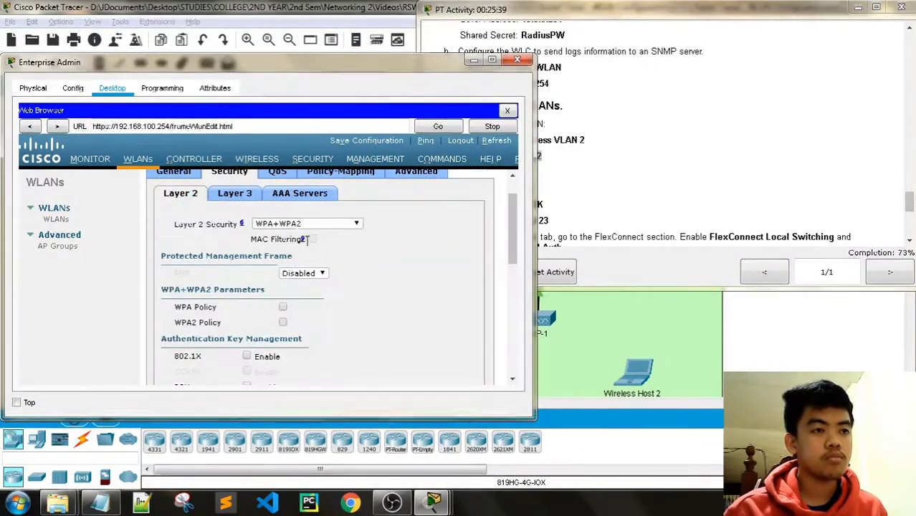
pyautogui.click(353, 225)
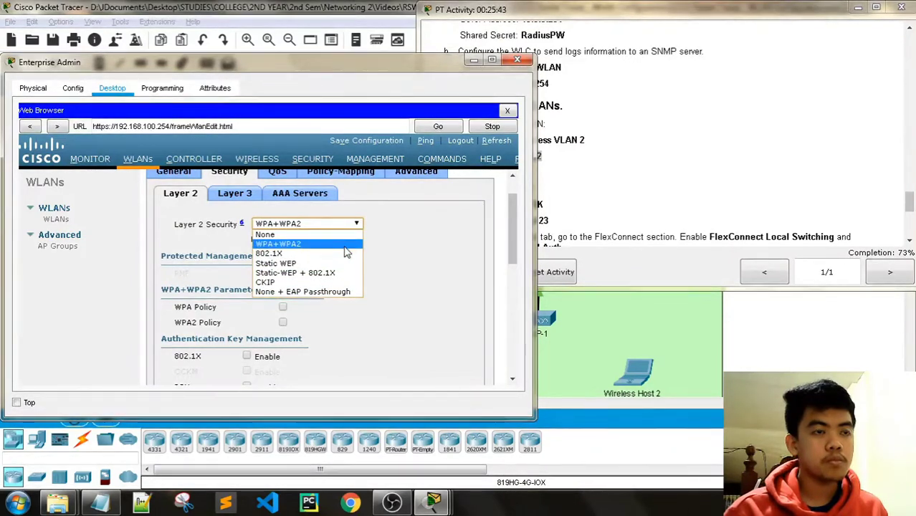
pyautogui.click(344, 245)
# Enable the WPA2 policy and PSK authentication key management.
pyautogui.scroll(-1, 366, 296)
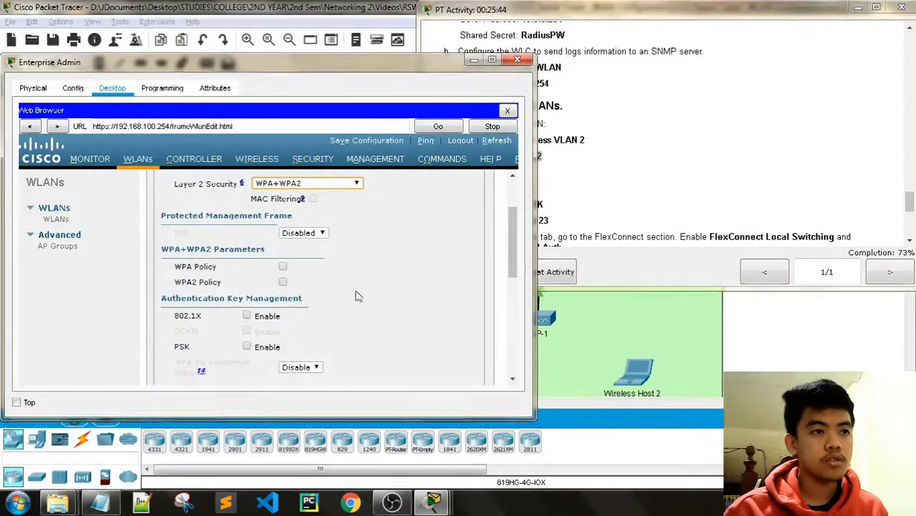
pyautogui.click(284, 282)
pyautogui.scroll(-1, 372, 291)
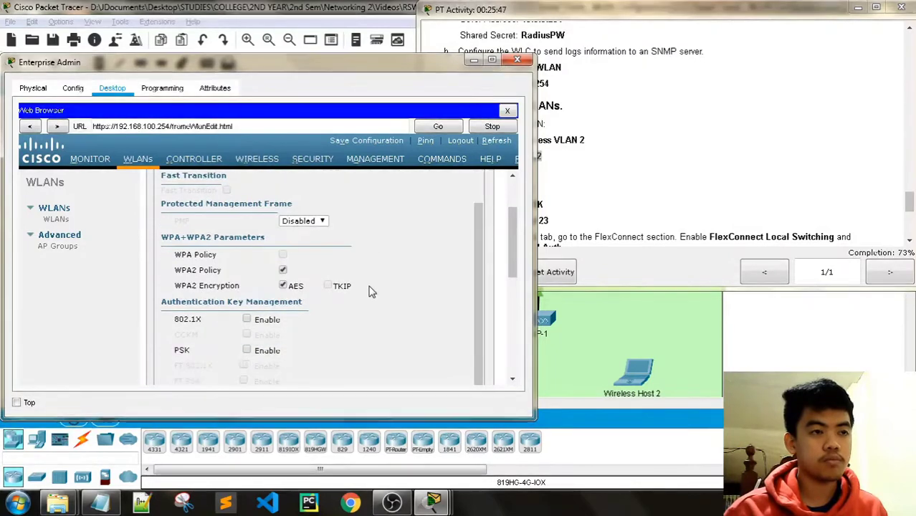
pyautogui.scroll(-1, 313, 311)
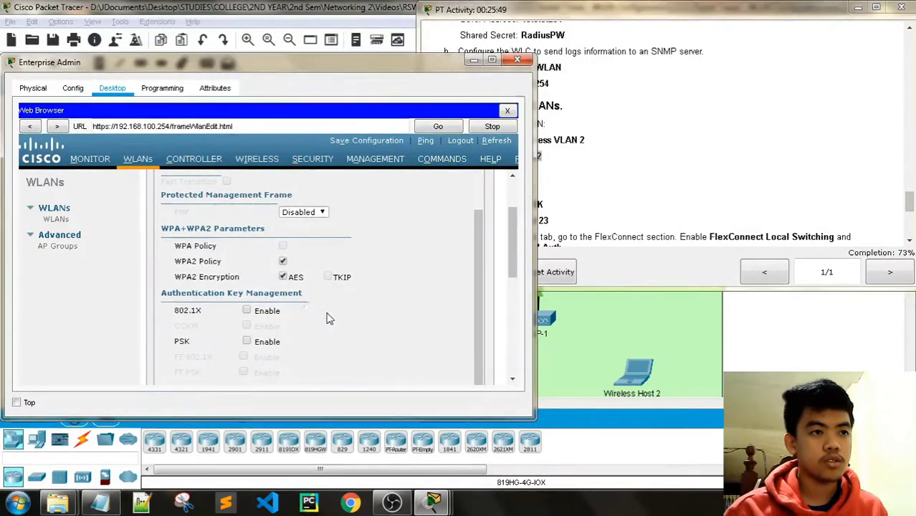
pyautogui.click(247, 341)
pyautogui.scroll(-1, 343, 331)
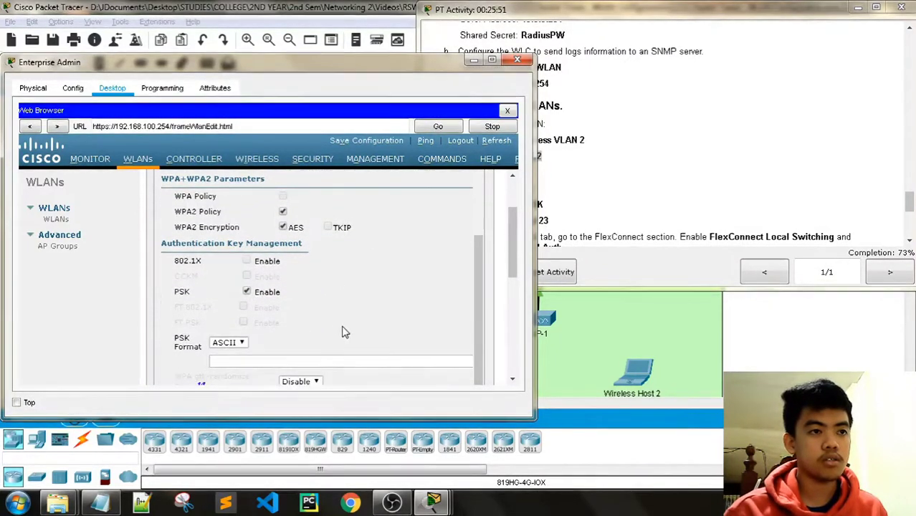
# Paste the passphrase from the activity instructions into the PSK field.
pyautogui.click(601, 73)
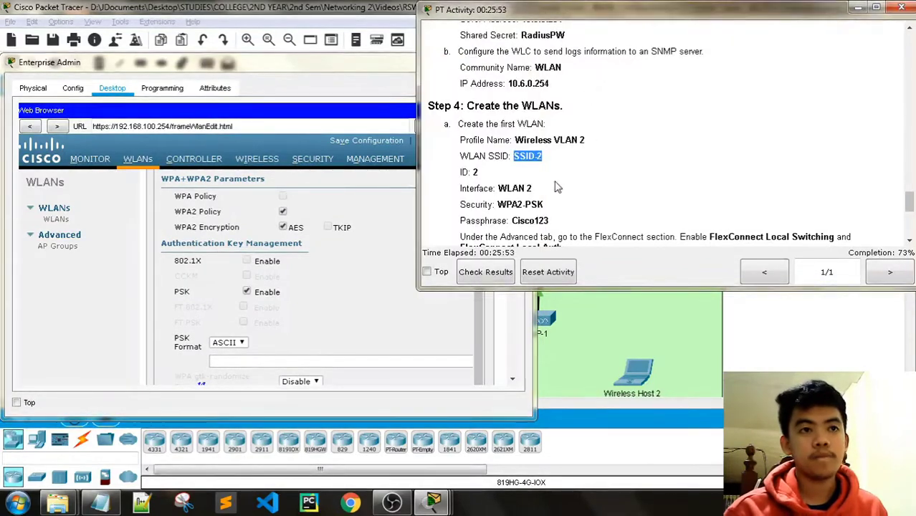
pyautogui.scroll(-1, 558, 187)
pyautogui.scroll(-1, 571, 177)
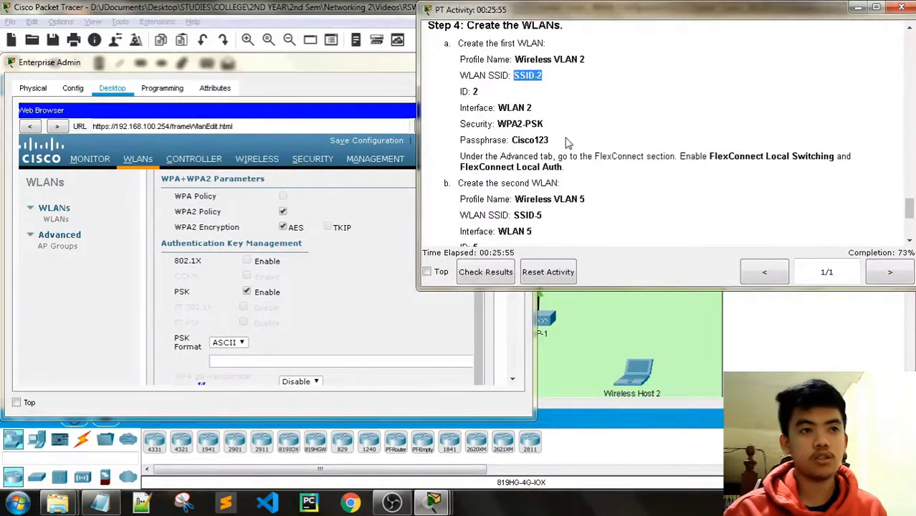
pyautogui.click(566, 139)
pyautogui.moveTo(526, 137); pyautogui.dragTo(511, 140)
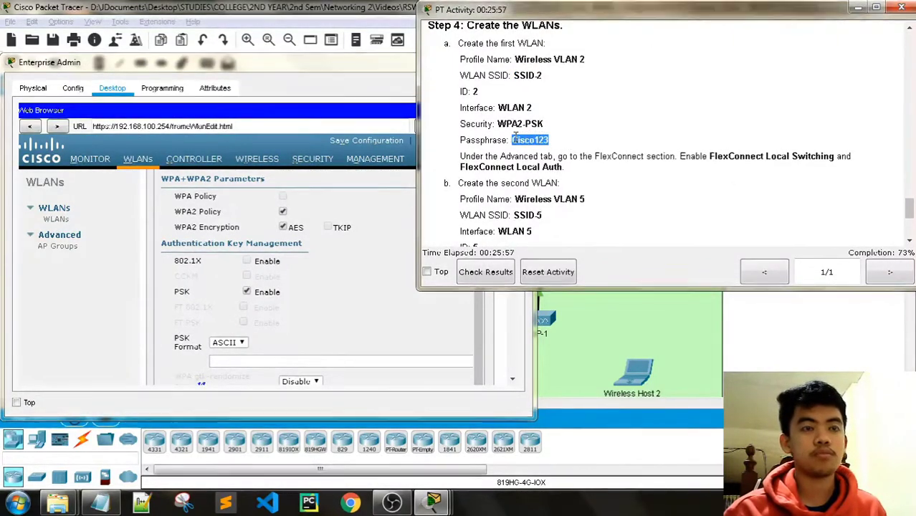
pyautogui.click(303, 360)
pyautogui.hotkey('ctrl', 'v')
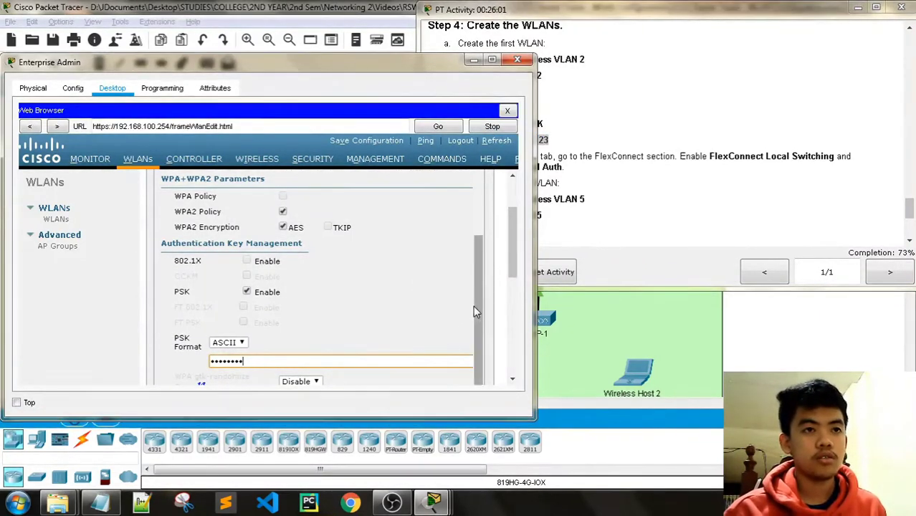
# Clear the PSK field and recheck the passphrase in the instructions.
pyautogui.click(539, 6)
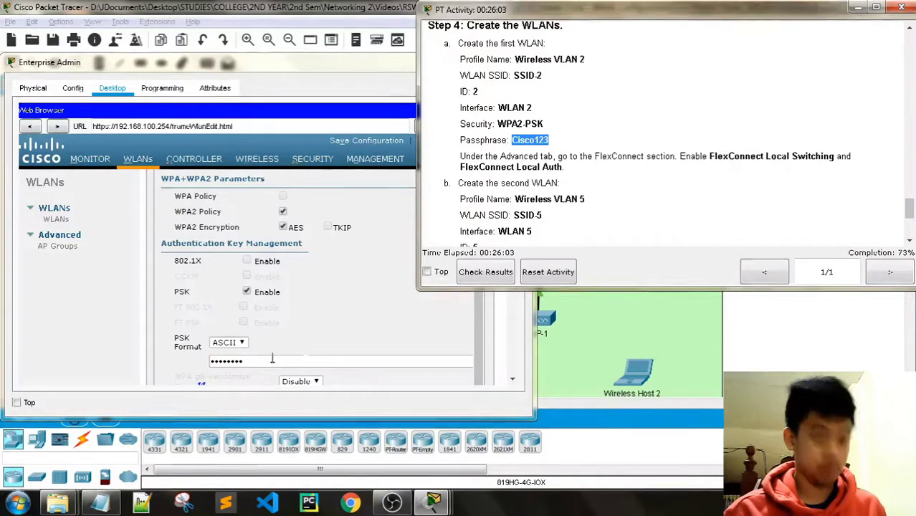
pyautogui.doubleClick(545, 140)
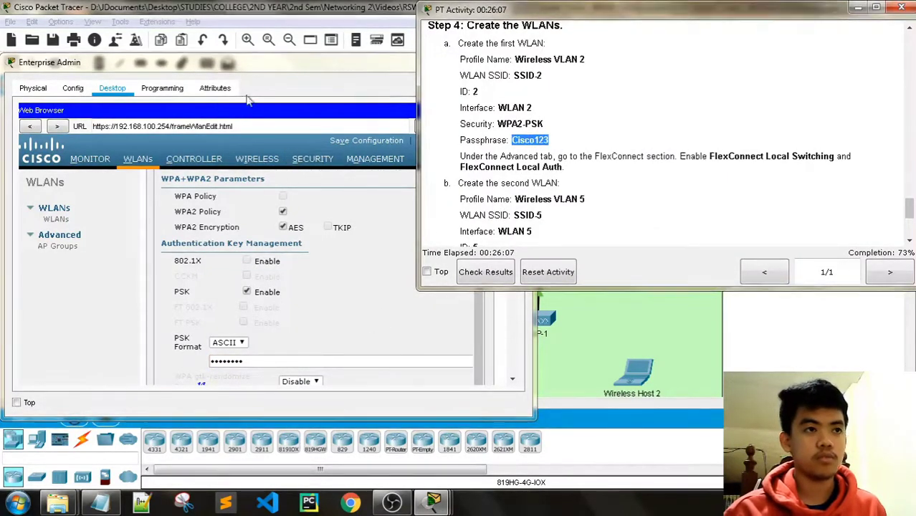
pyautogui.click(265, 358)
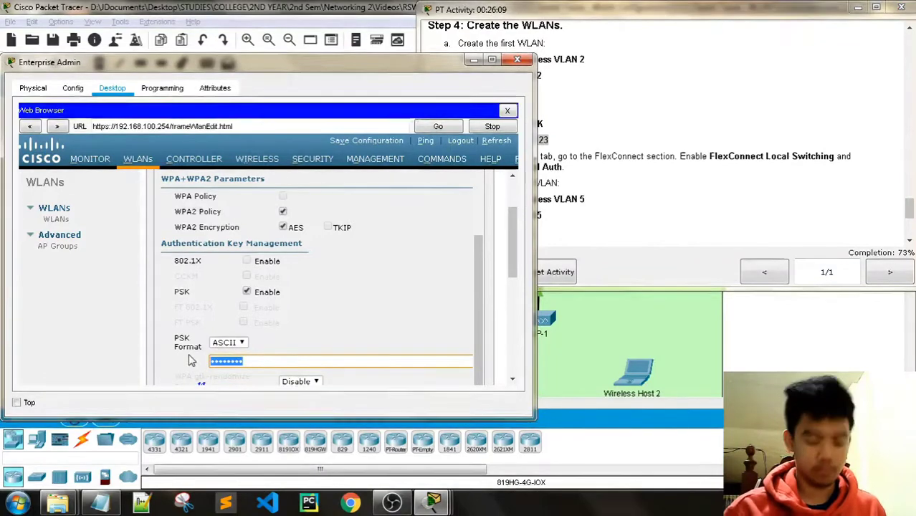
pyautogui.press('BackSpace')
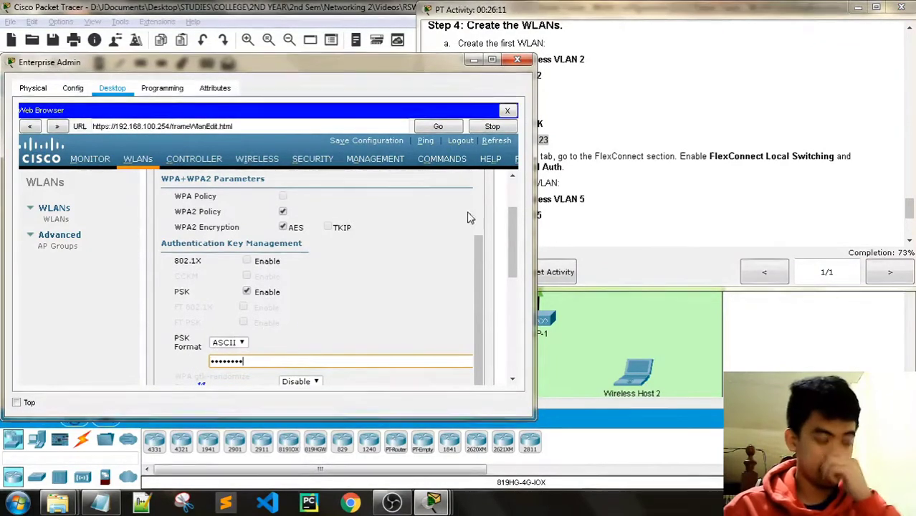
pyautogui.moveTo(478, 287); pyautogui.dragTo(481, 216)
pyautogui.click(571, 8)
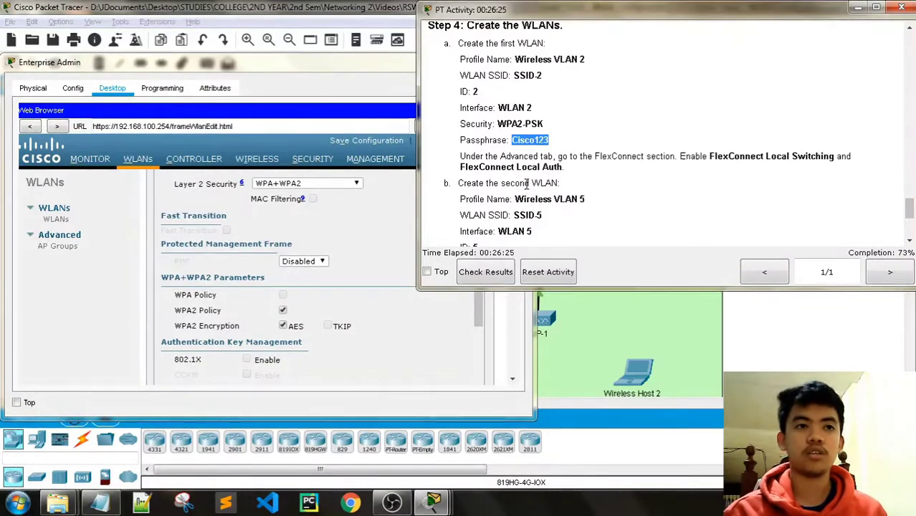
pyautogui.click(416, 208)
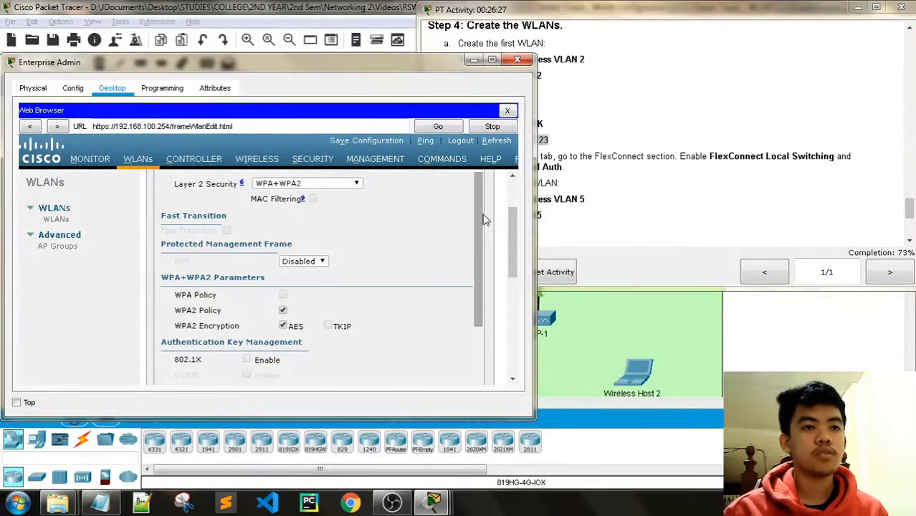
pyautogui.scroll(2, 510, 217)
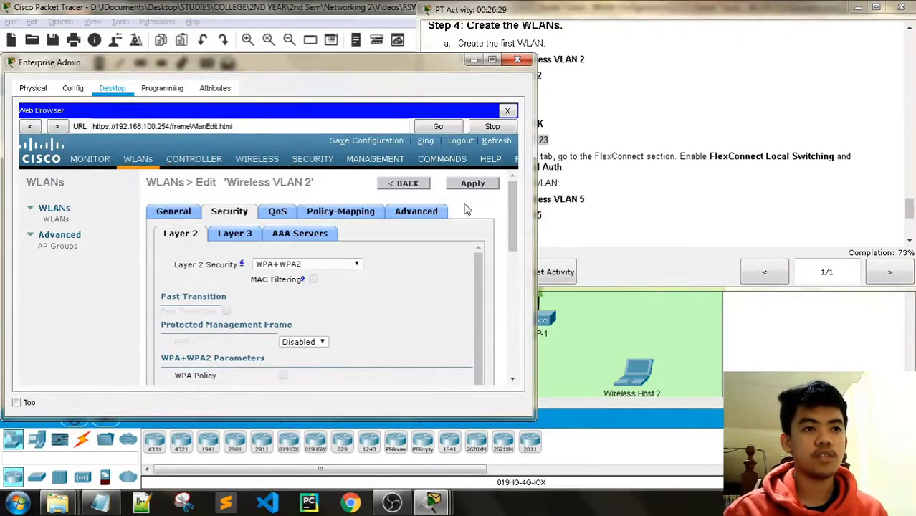
# Enable FlexConnect Local Switching on the WLAN's Advanced tab.
pyautogui.click(423, 213)
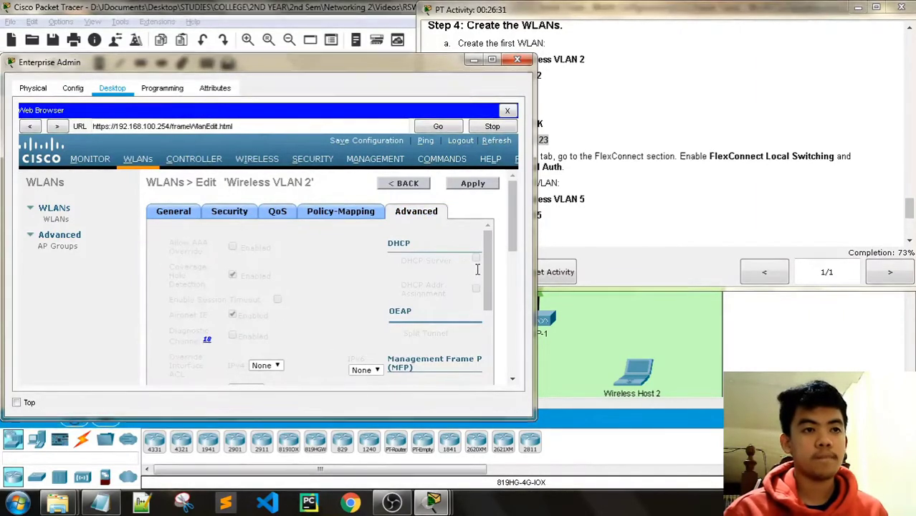
pyautogui.scroll(-1, 473, 273)
pyautogui.moveTo(486, 274); pyautogui.dragTo(473, 409)
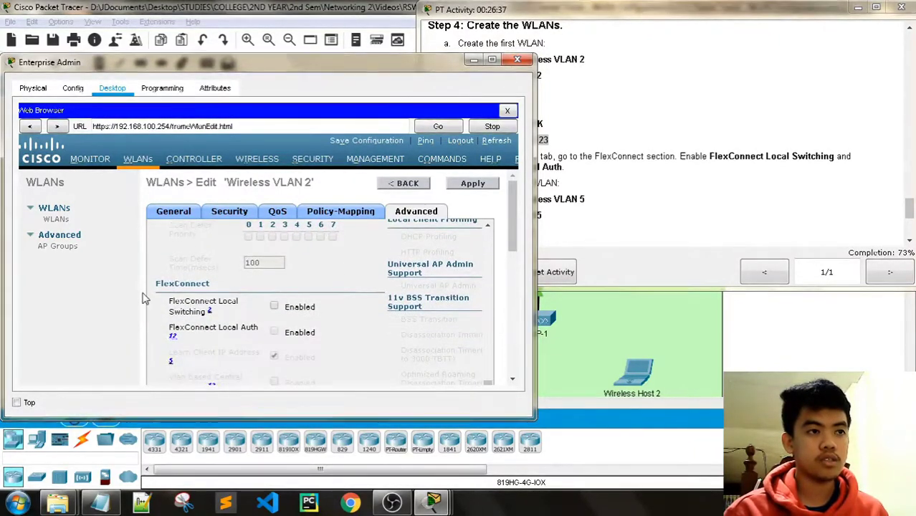
pyautogui.click(274, 308)
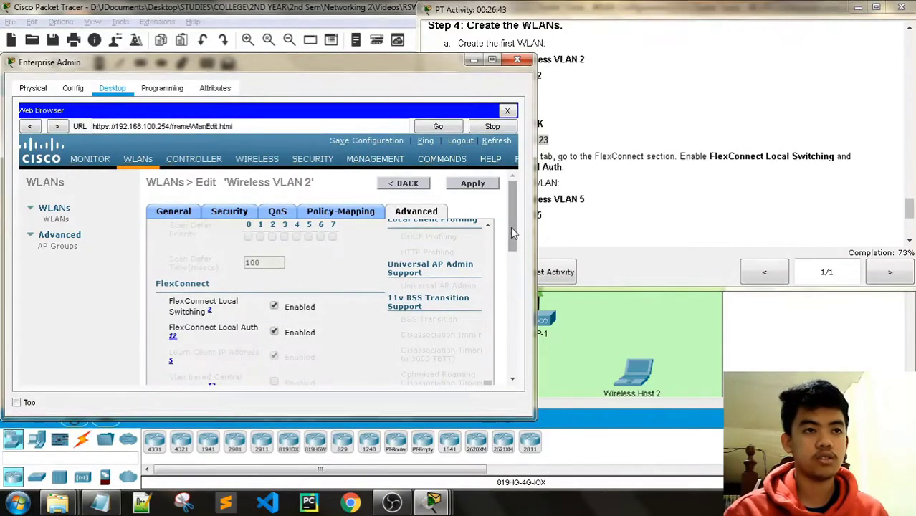
pyautogui.moveTo(509, 228)
pyautogui.mouseDown()
pyautogui.moveTo(494, 351)
pyautogui.moveTo(497, 226)
pyautogui.mouseUp()
pyautogui.click(670, 12)
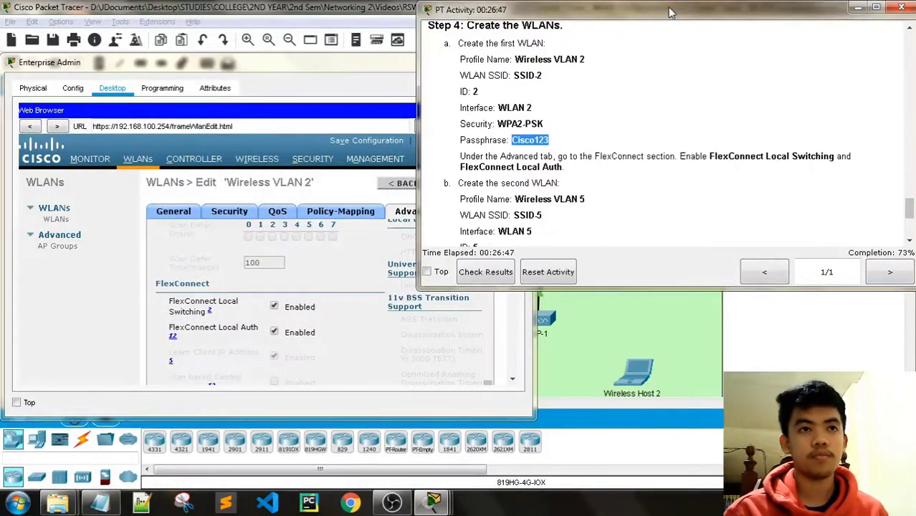
pyautogui.click(291, 67)
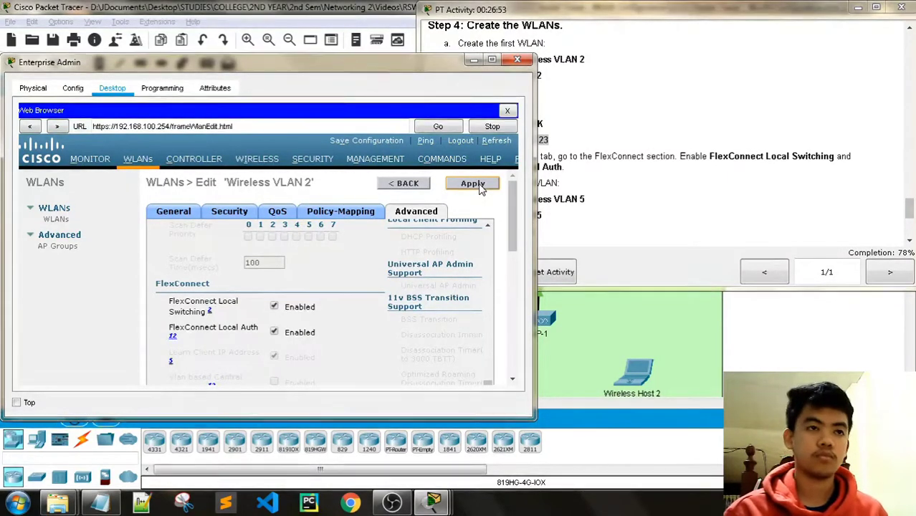
# Apply the Wireless VLAN 2 changes and return to the WLANs list.
pyautogui.click(215, 214)
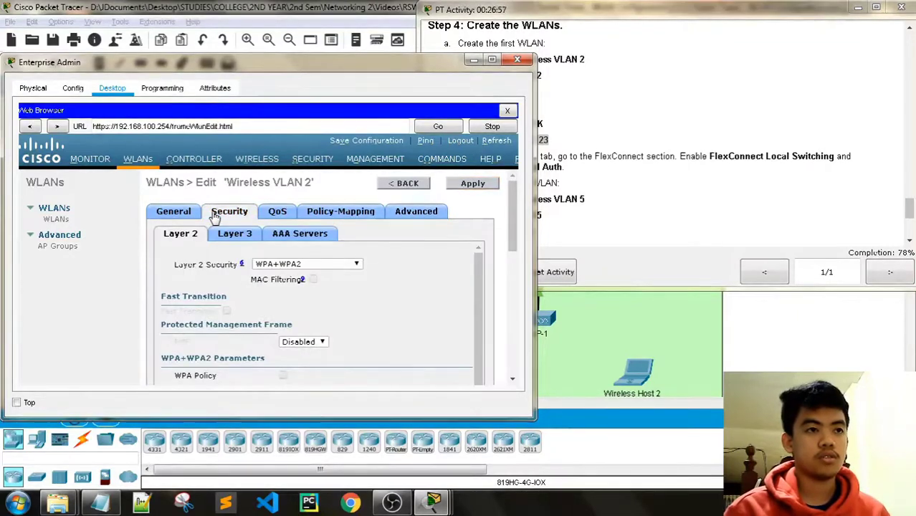
pyautogui.click(465, 182)
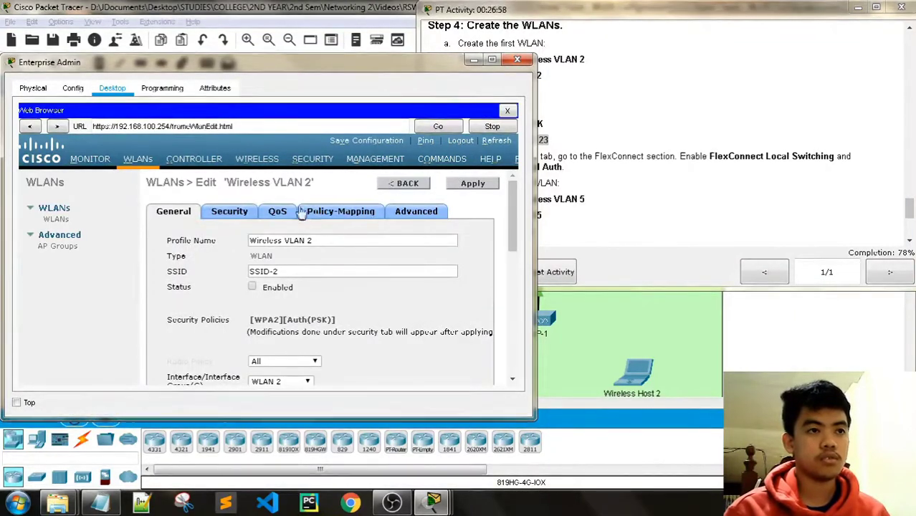
pyautogui.click(230, 211)
pyautogui.click(473, 184)
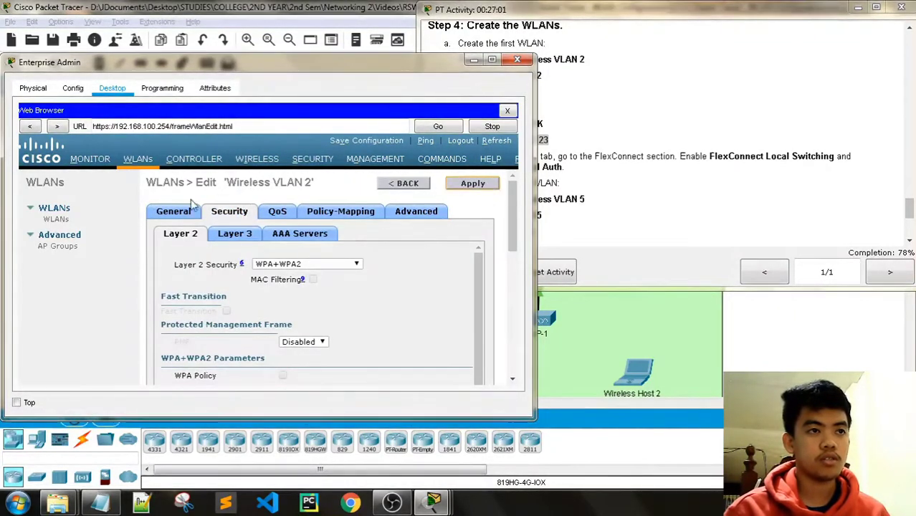
pyautogui.click(473, 185)
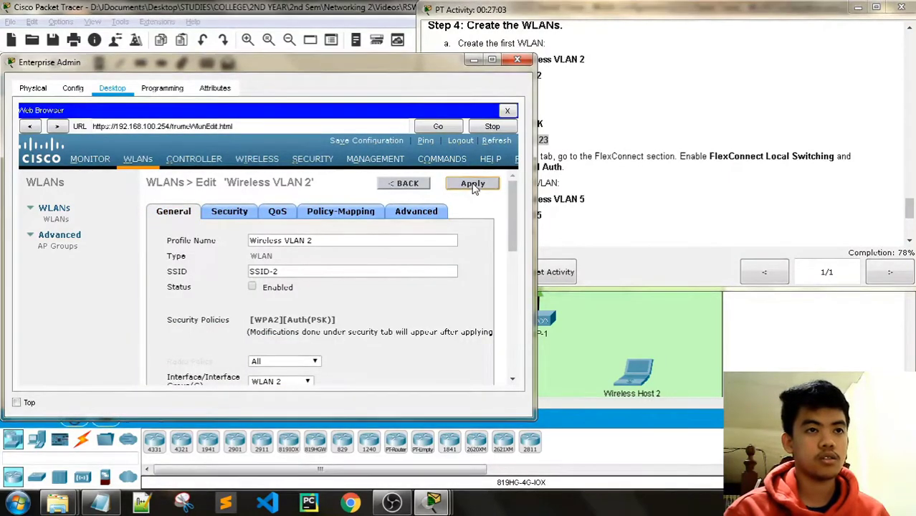
pyautogui.click(599, 24)
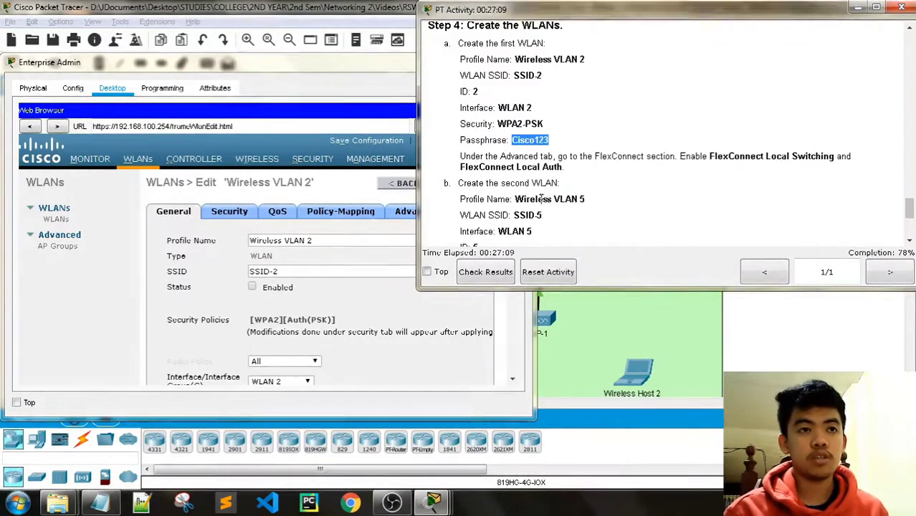
pyautogui.click(298, 71)
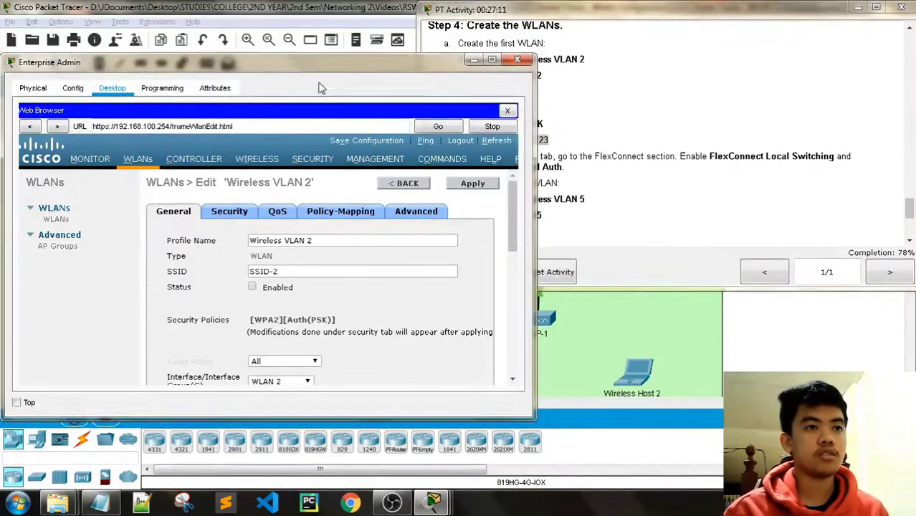
pyautogui.click(408, 184)
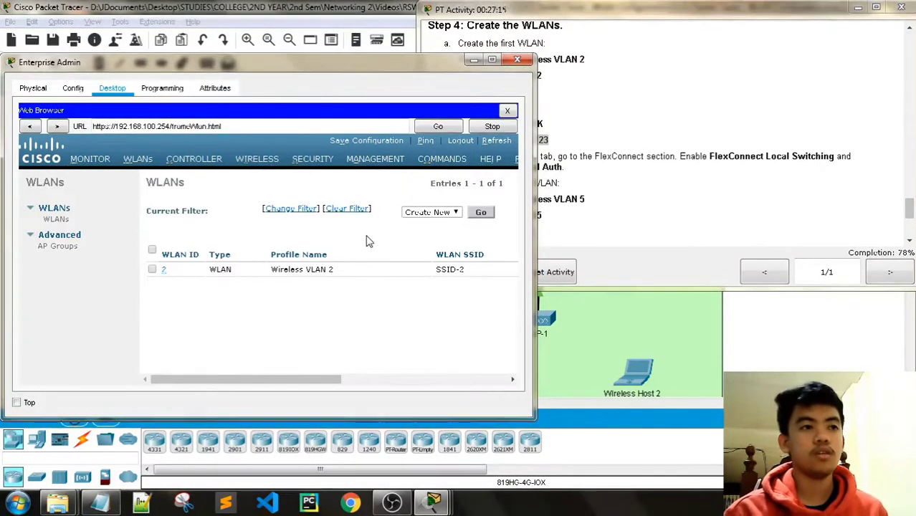
# Start a new WLAN with profile name Wireless VLAN 5.
pyautogui.click(480, 213)
pyautogui.click(580, 118)
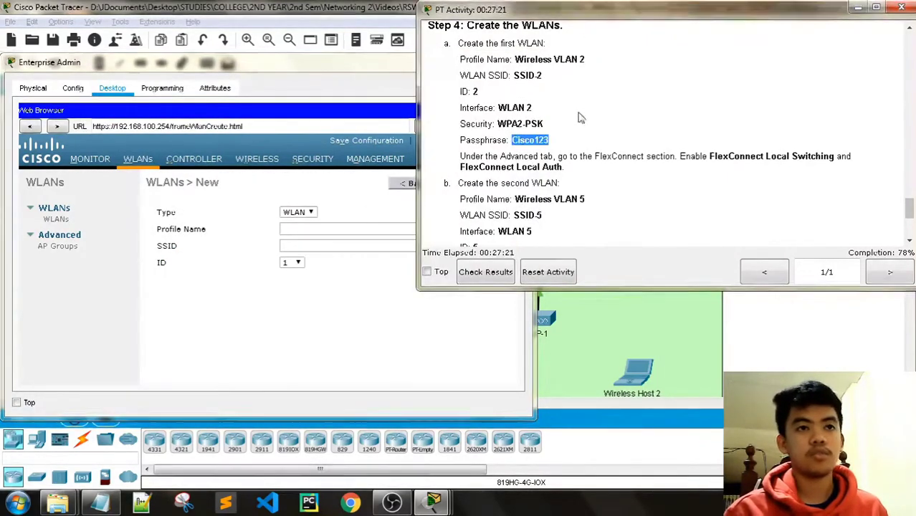
pyautogui.scroll(-1, 588, 140)
pyautogui.moveTo(591, 160); pyautogui.dragTo(513, 158)
pyautogui.hotkey('ctrl', 'c')
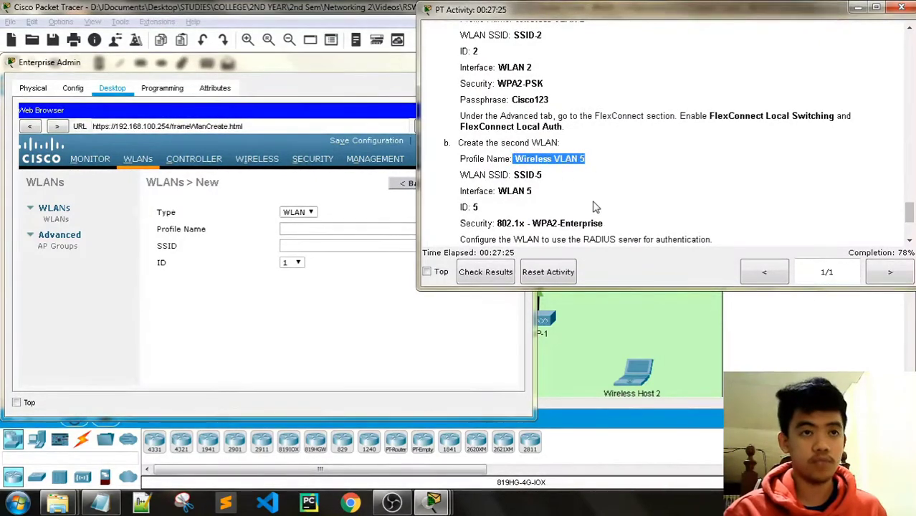
pyautogui.moveTo(584, 158); pyautogui.dragTo(525, 153)
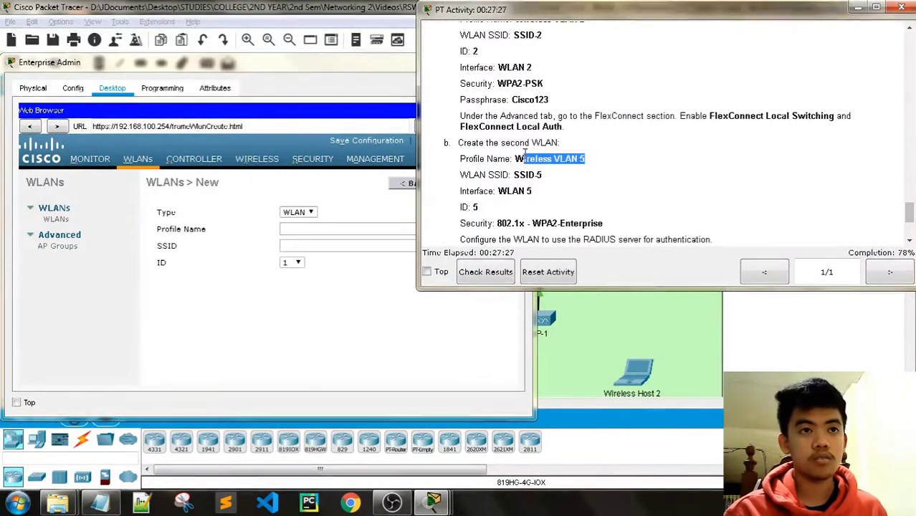
pyautogui.click(344, 227)
pyautogui.hotkey('ctrl', 'v')
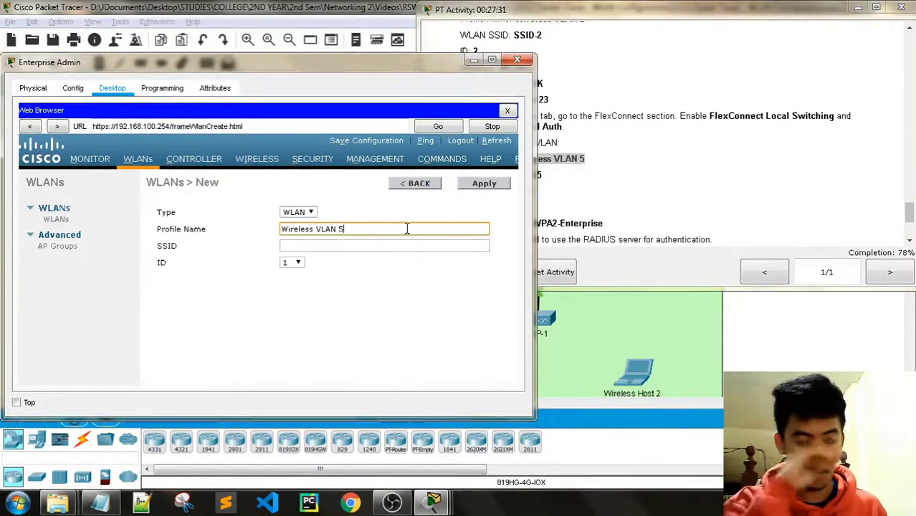
# Enter SSID-5 as the SSID and choose WLAN ID 5.
pyautogui.click(552, 16)
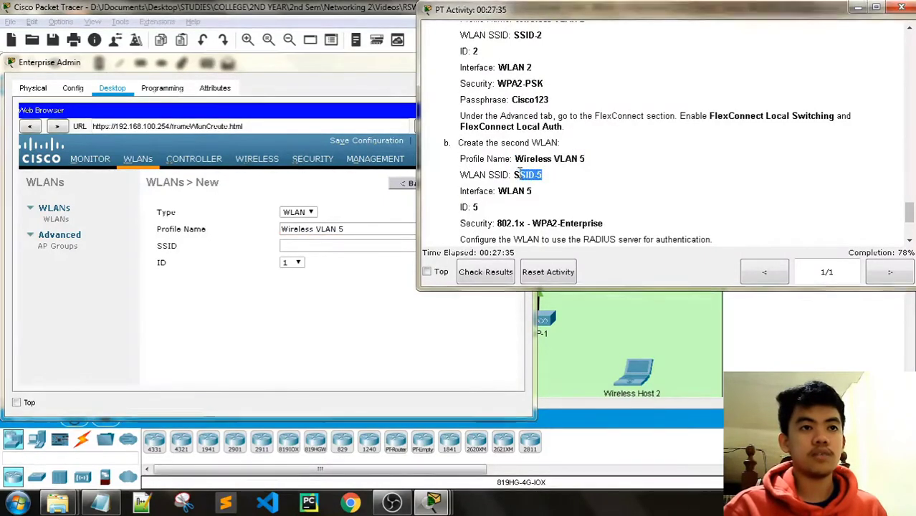
pyautogui.hotkey('ctrl', 'c')
pyautogui.click(319, 245)
pyautogui.hotkey('ctrl', 'v')
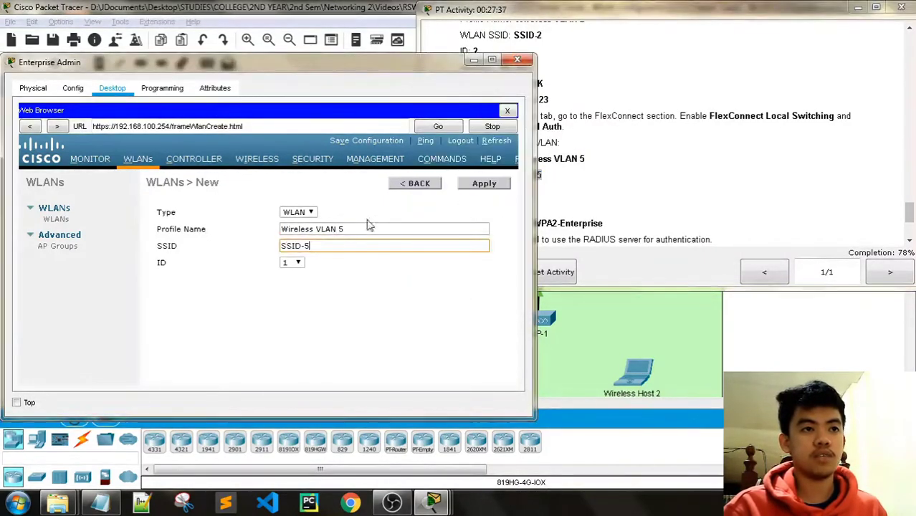
pyautogui.click(622, 22)
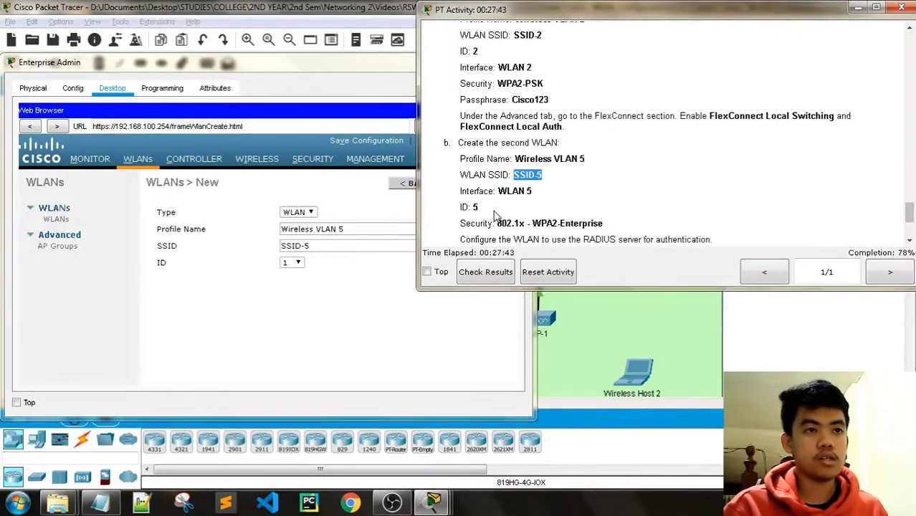
pyautogui.click(238, 70)
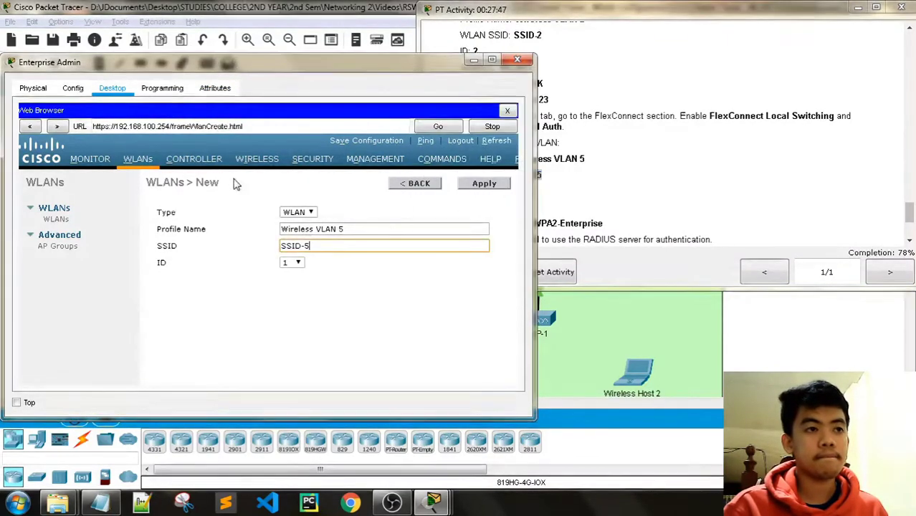
pyautogui.click(298, 263)
pyautogui.click(292, 304)
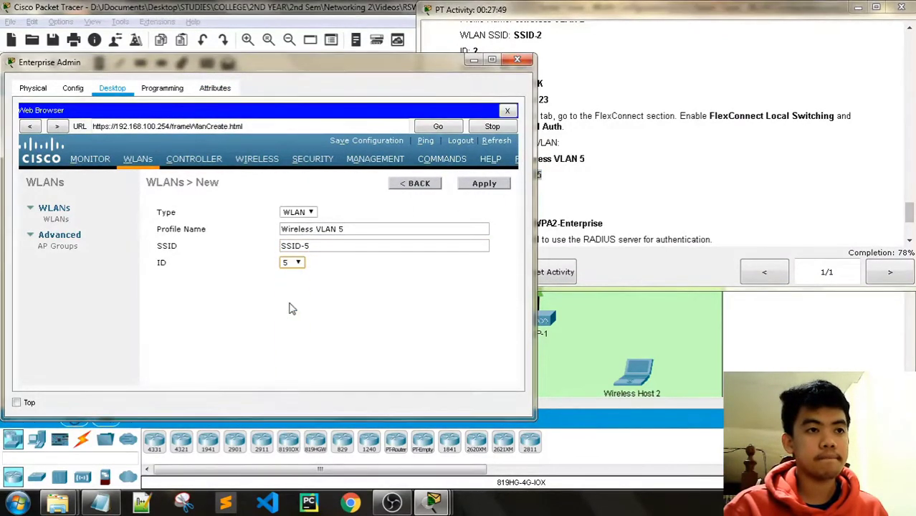
# Apply the form to create the Wireless VLAN 5 WLAN.
pyautogui.click(499, 187)
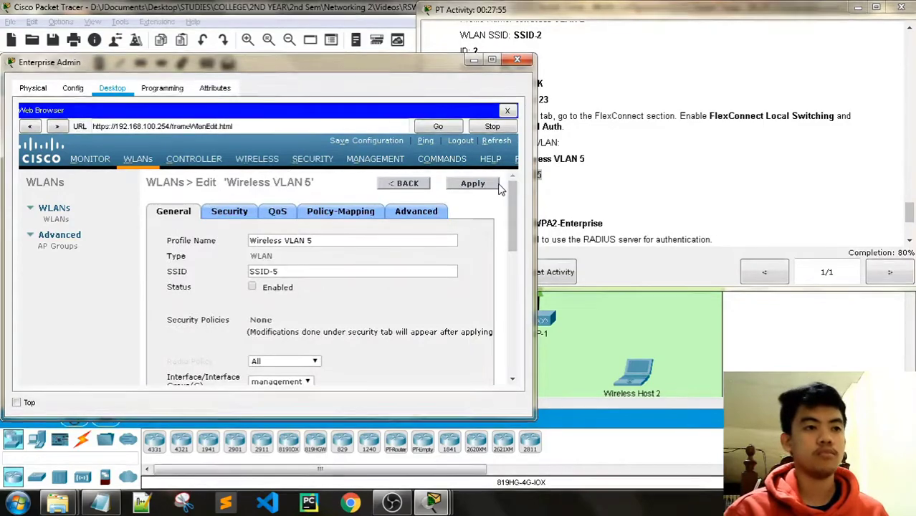
pyautogui.click(610, 13)
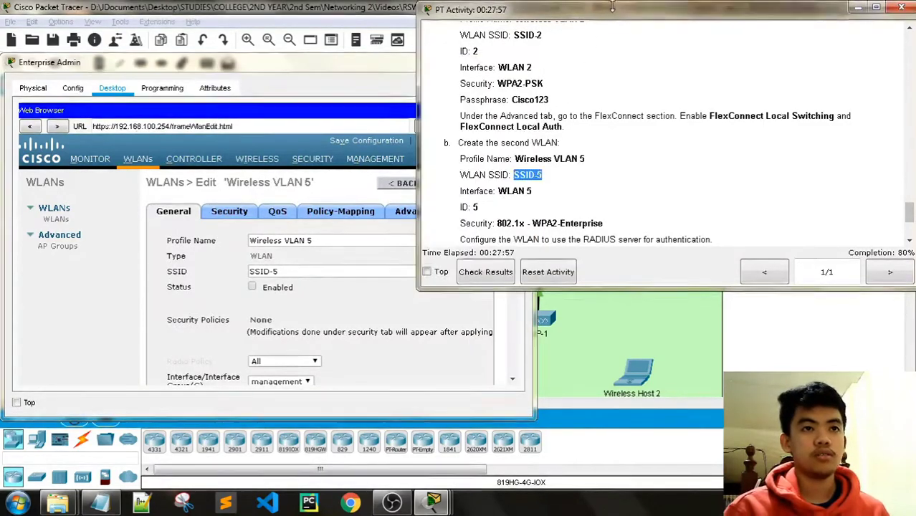
pyautogui.scroll(-1, 603, 128)
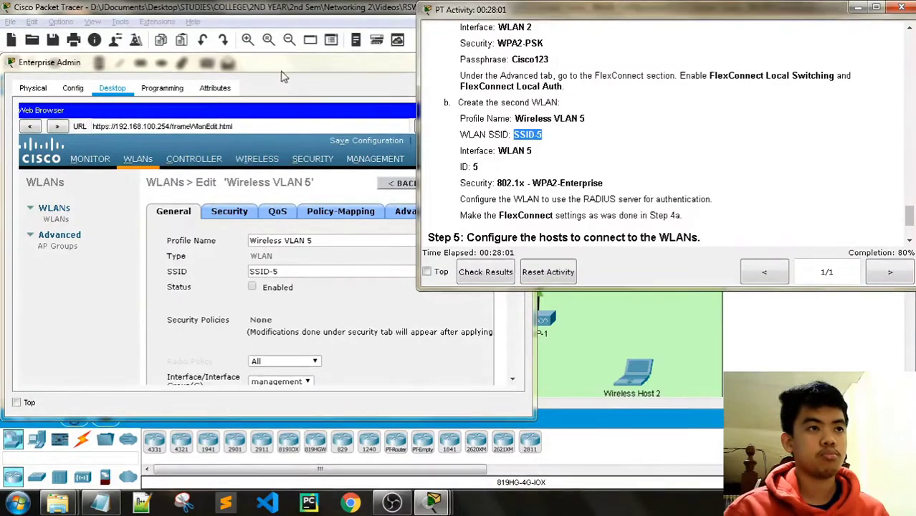
pyautogui.click(275, 125)
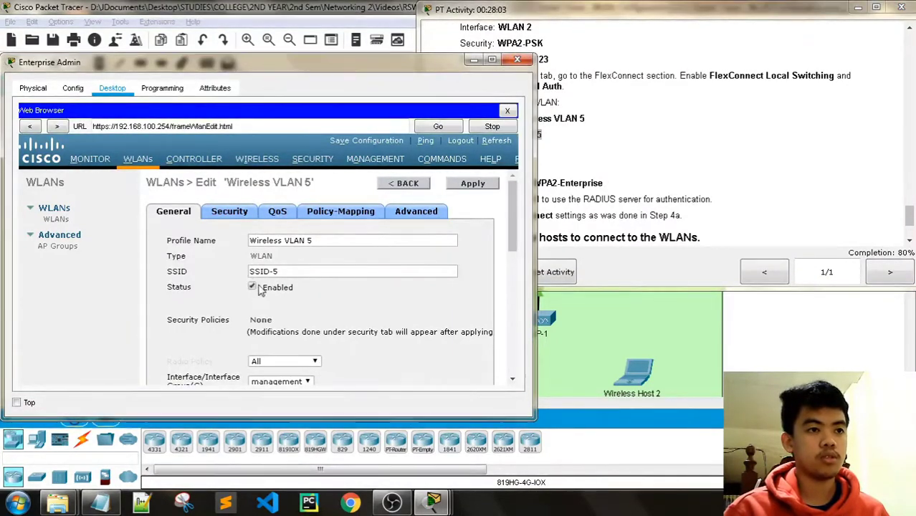
pyautogui.scroll(-3, 341, 288)
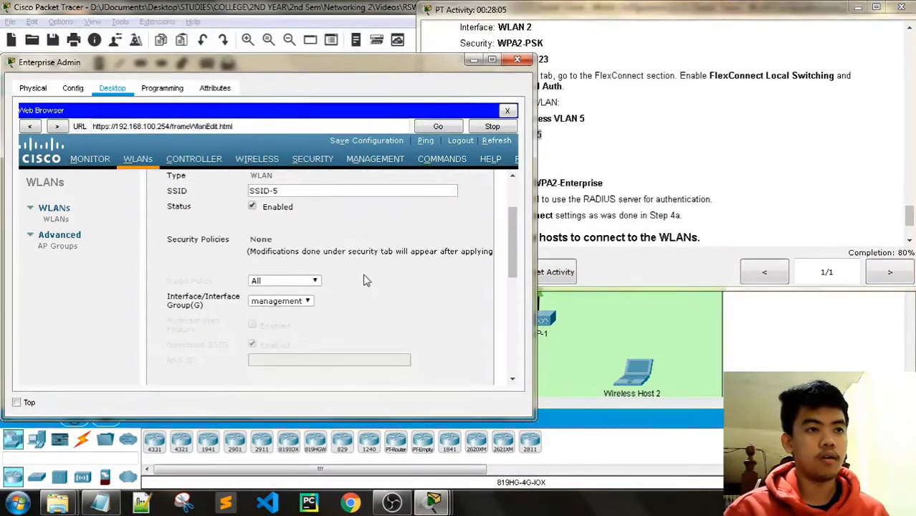
pyautogui.scroll(2, 380, 298)
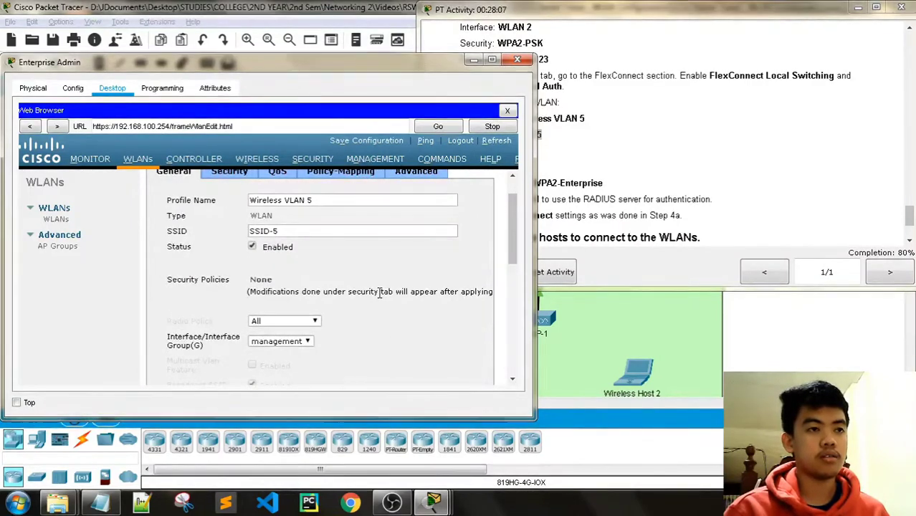
pyautogui.scroll(-1, 381, 294)
# Assign Wireless VLAN 5 to the WLAN 5 interface.
pyautogui.click(307, 301)
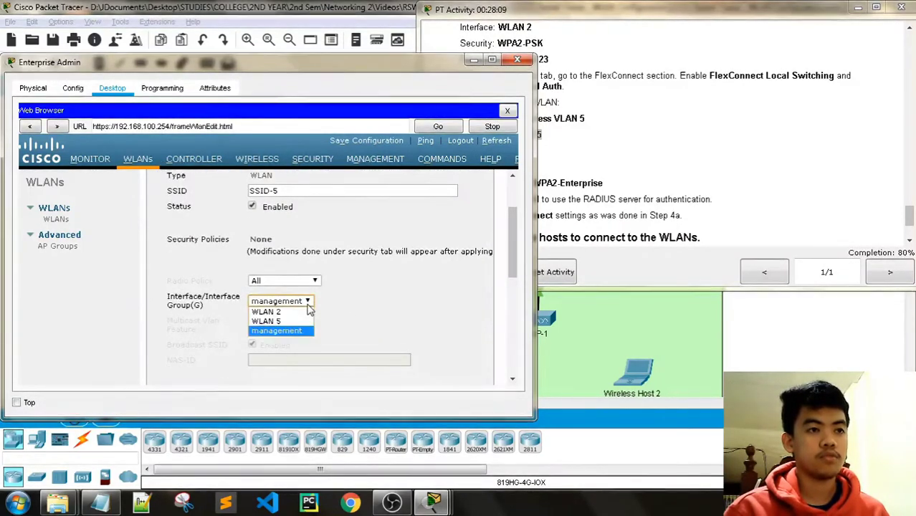
pyautogui.click(273, 321)
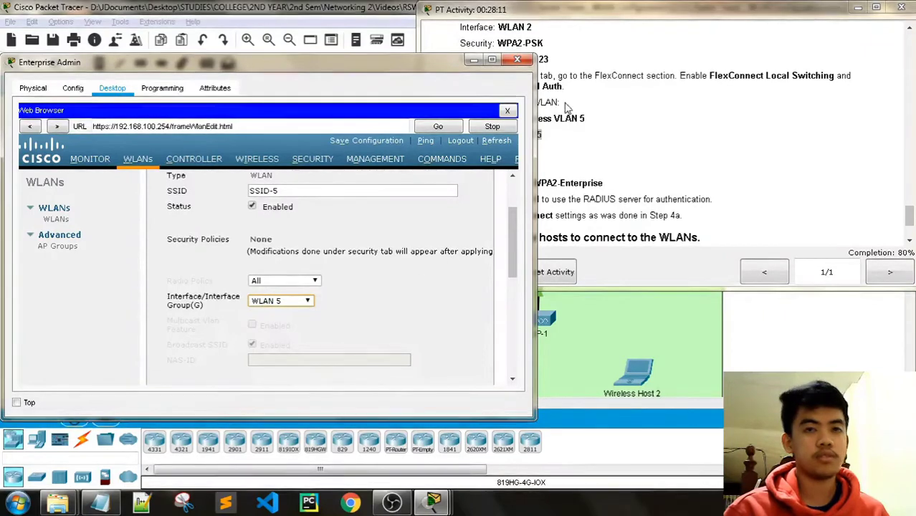
pyautogui.click(606, 13)
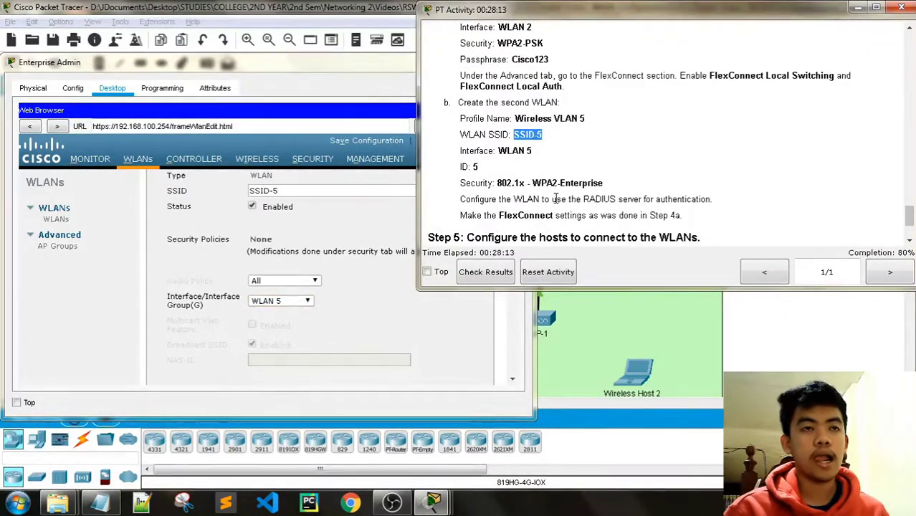
pyautogui.scroll(1, 555, 199)
pyautogui.scroll(-1, 547, 204)
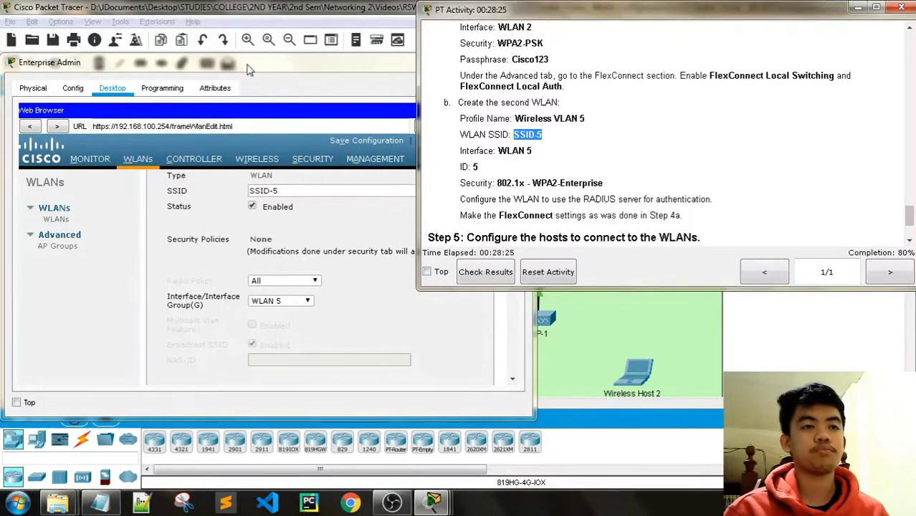
pyautogui.click(244, 115)
pyautogui.scroll(3, 315, 229)
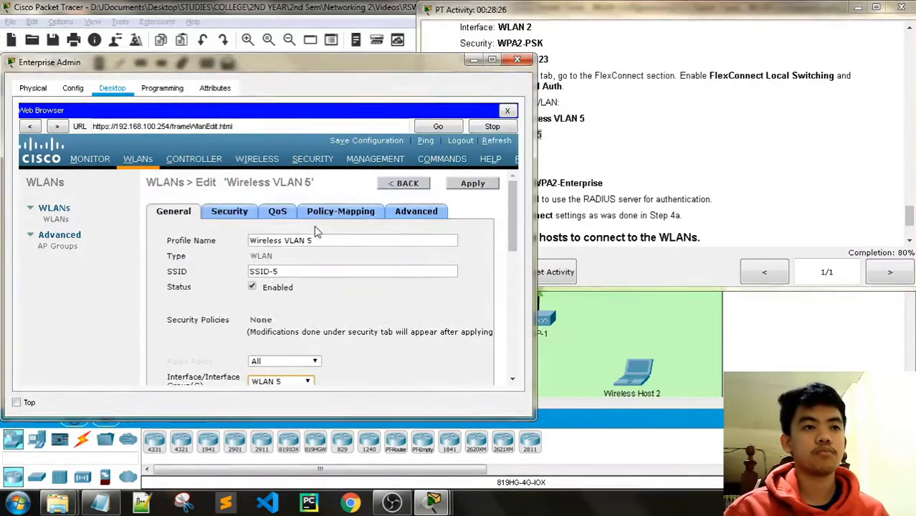
# Set Wireless VLAN 5's Layer 2 security to WPA+WPA2 with the WPA2 policy using AES encryption.
pyautogui.click(224, 213)
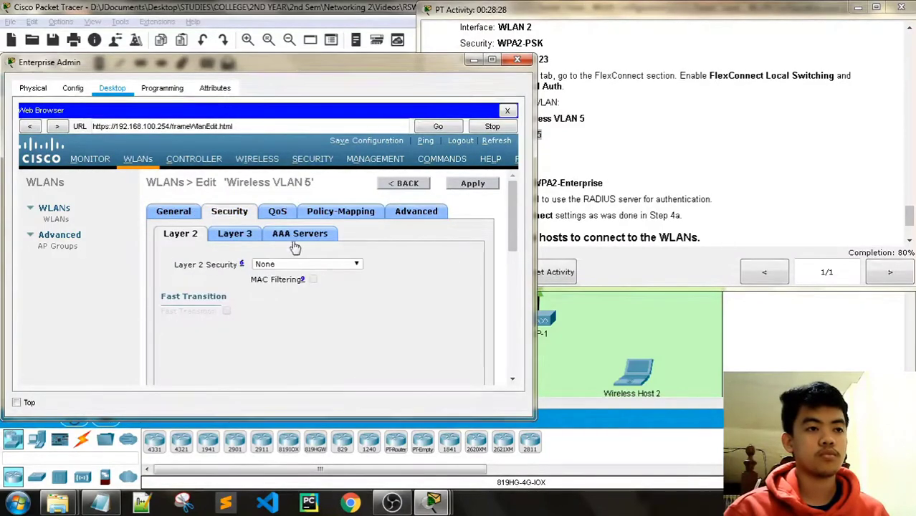
pyautogui.click(174, 212)
pyautogui.scroll(-3, 364, 284)
pyautogui.scroll(3, 364, 284)
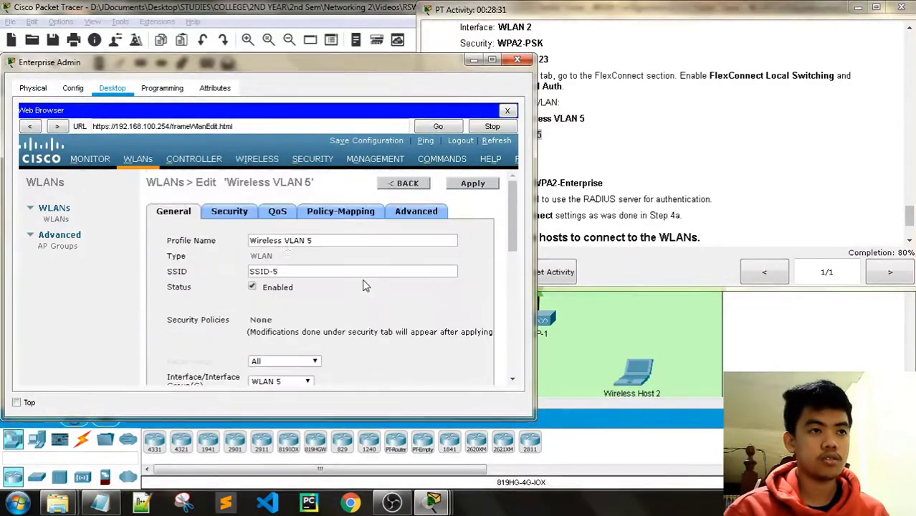
pyautogui.click(229, 212)
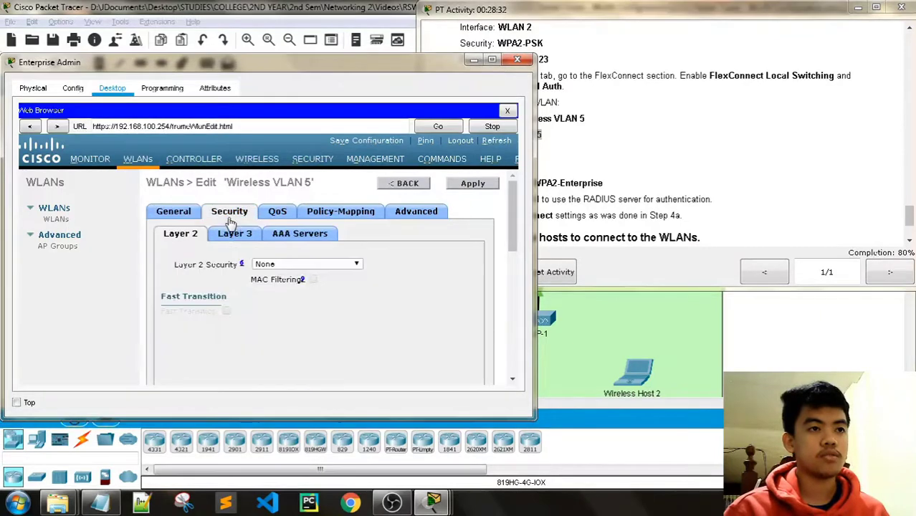
pyautogui.click(356, 265)
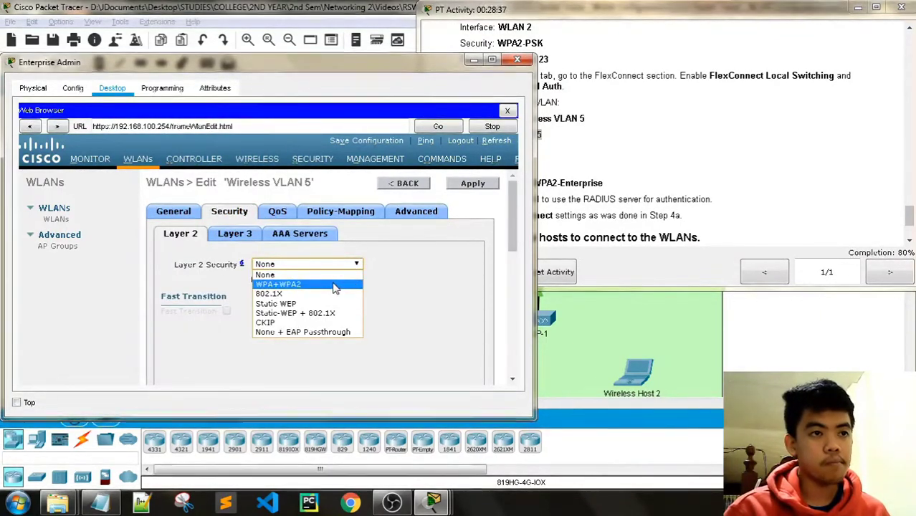
pyautogui.click(333, 286)
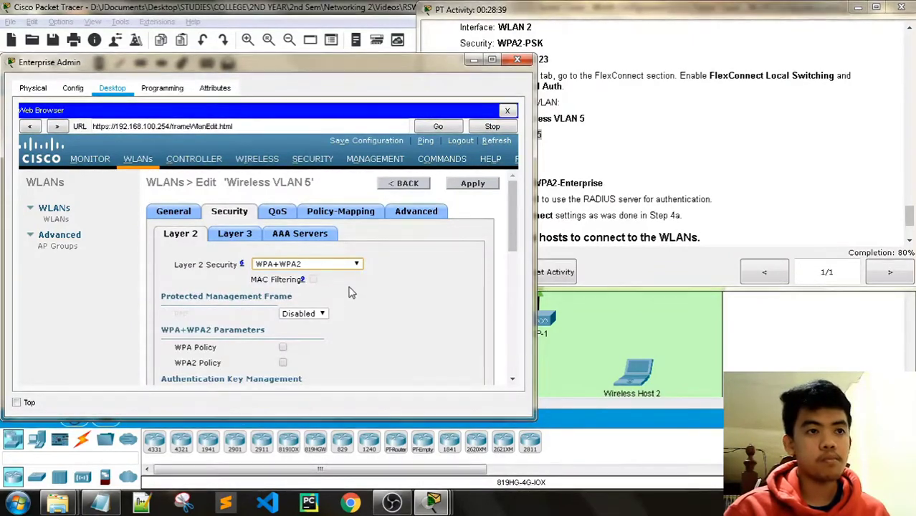
pyautogui.scroll(-1, 387, 301)
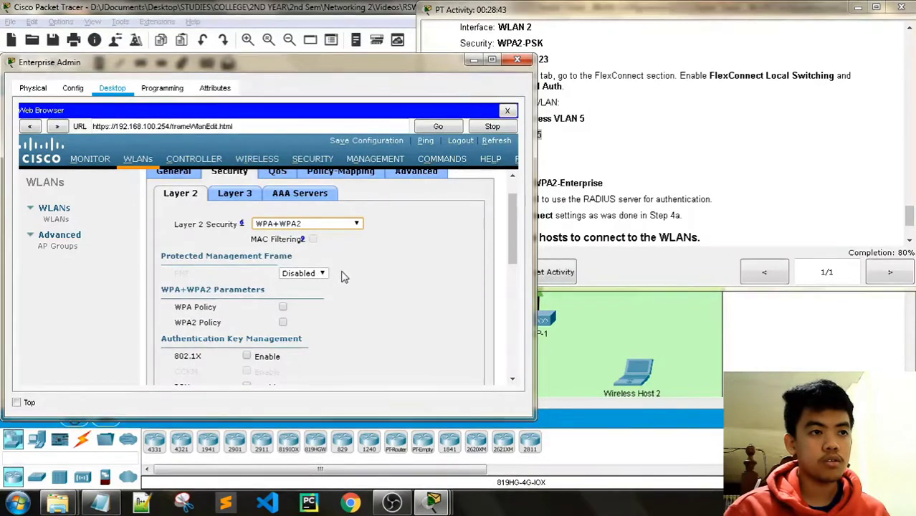
pyautogui.scroll(-1, 342, 277)
pyautogui.scroll(-1, 343, 277)
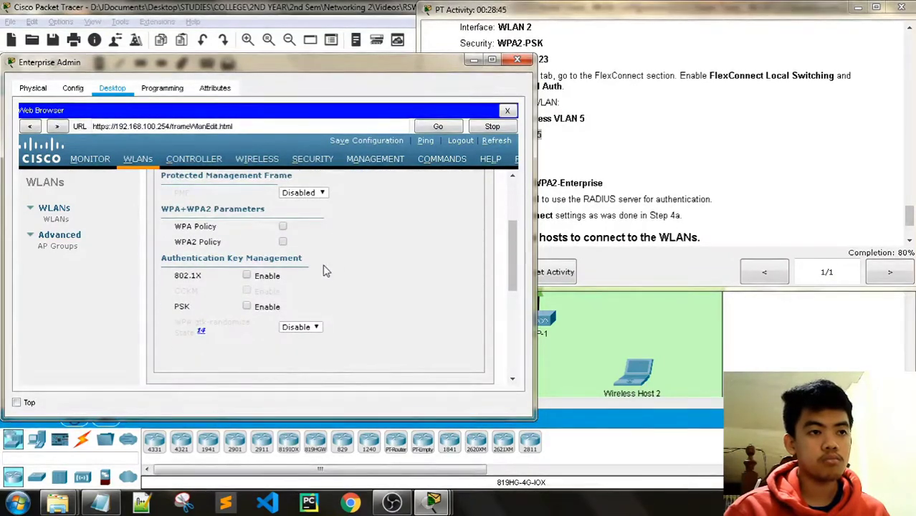
pyautogui.click(283, 242)
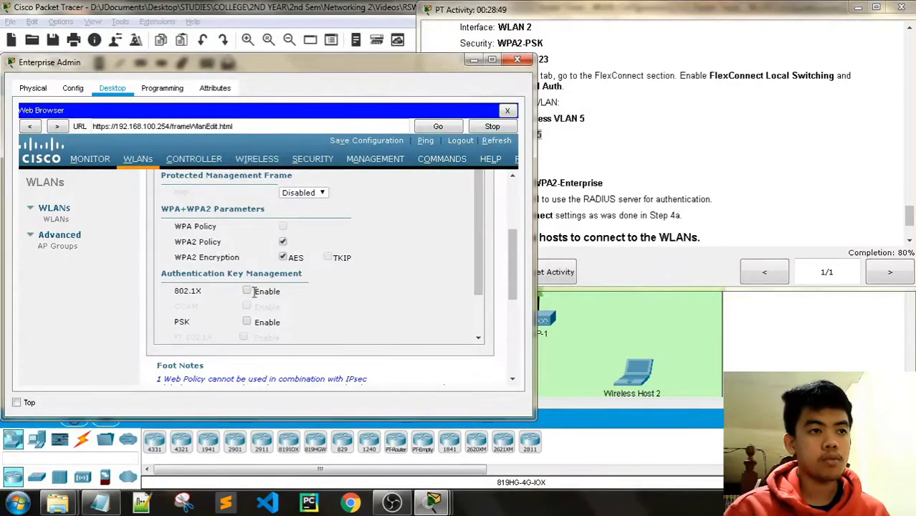
# Confirm WPA+WPA2 remains the selected Layer 2 security mode.
pyautogui.scroll(3, 391, 293)
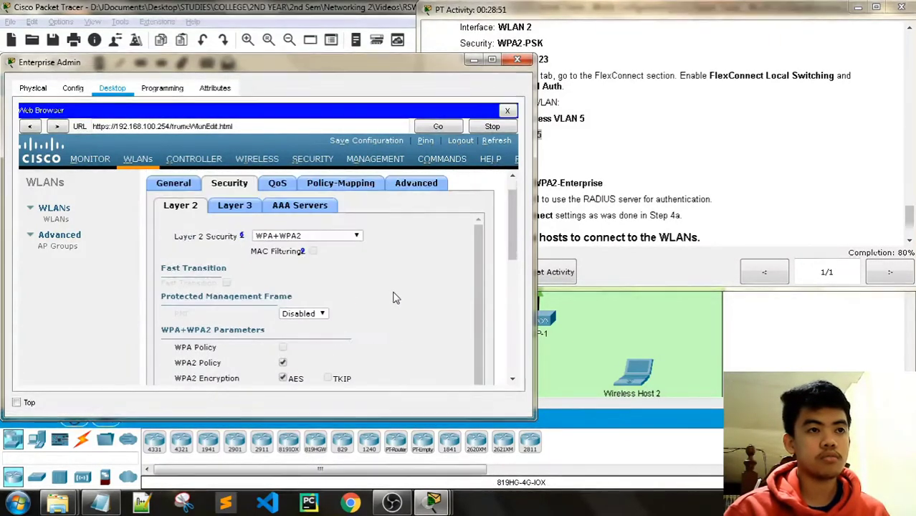
pyautogui.click(356, 265)
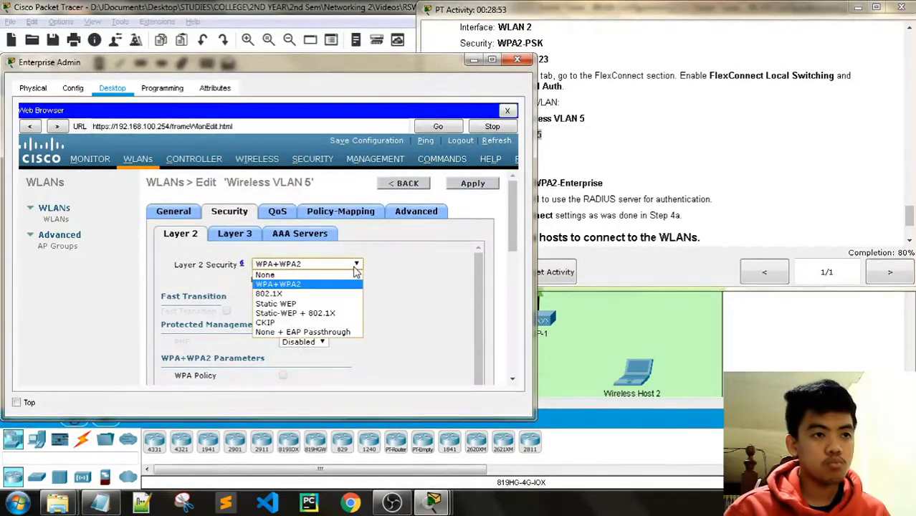
pyautogui.click(356, 266)
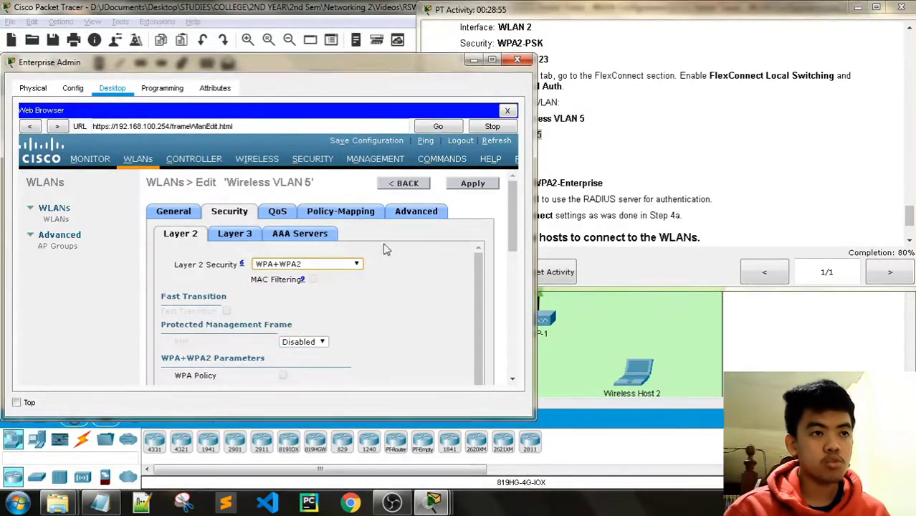
pyautogui.click(351, 265)
pyautogui.click(349, 266)
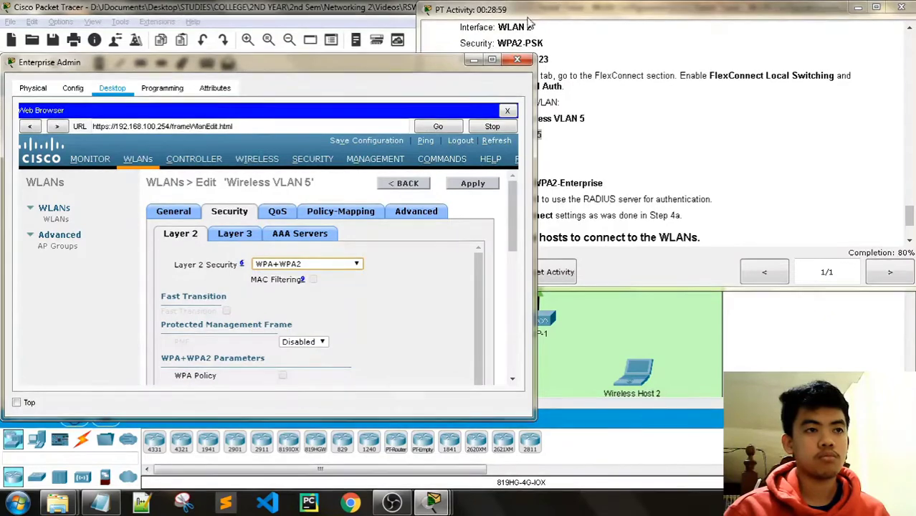
# Under AAA Servers, set Server 1 to the RADIUS server 10.6.0.254, port 1812.
pyautogui.click(566, 13)
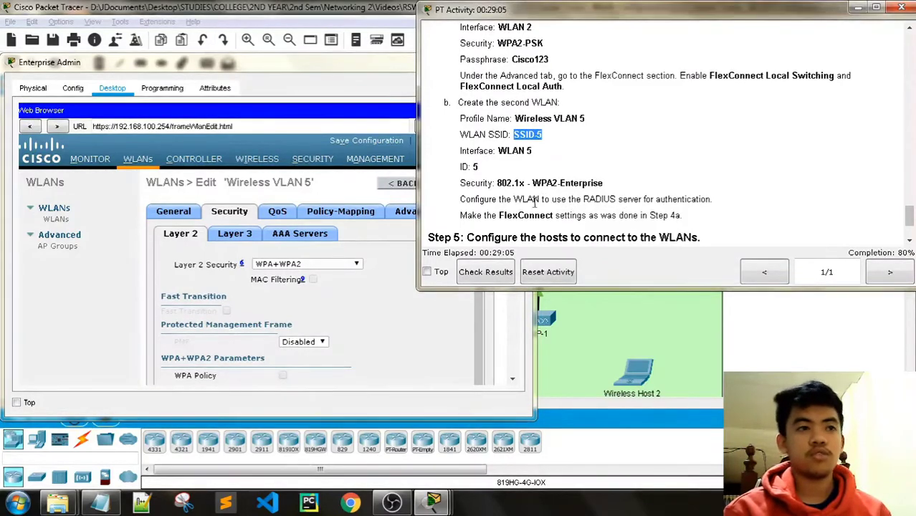
pyautogui.click(300, 238)
pyautogui.click(300, 235)
pyautogui.scroll(-3, 310, 301)
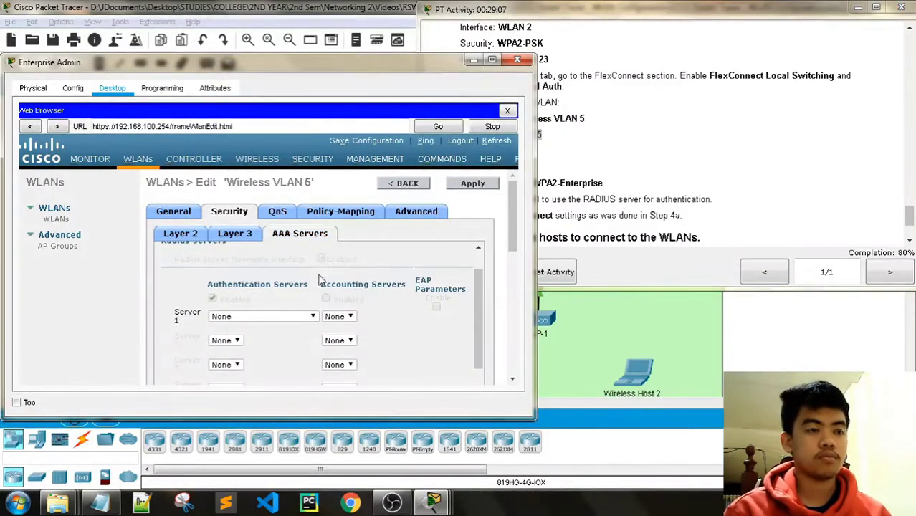
pyautogui.click(311, 278)
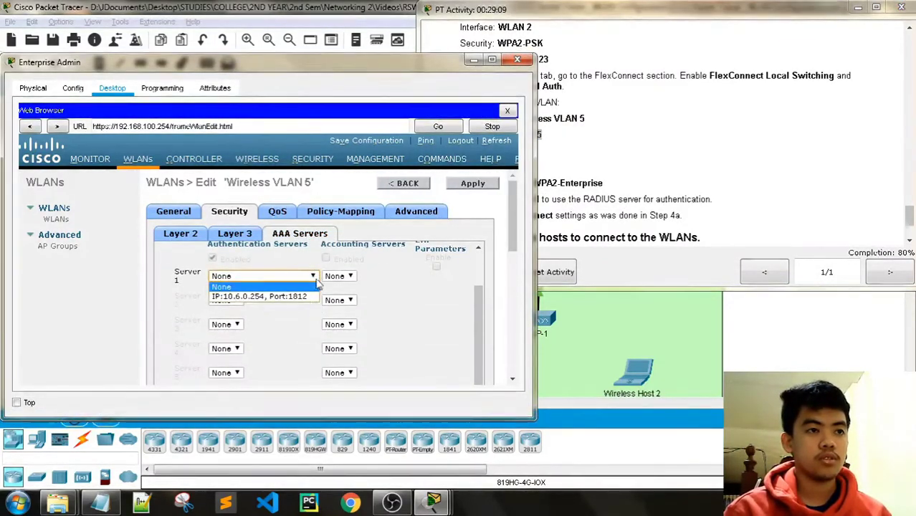
pyautogui.click(260, 296)
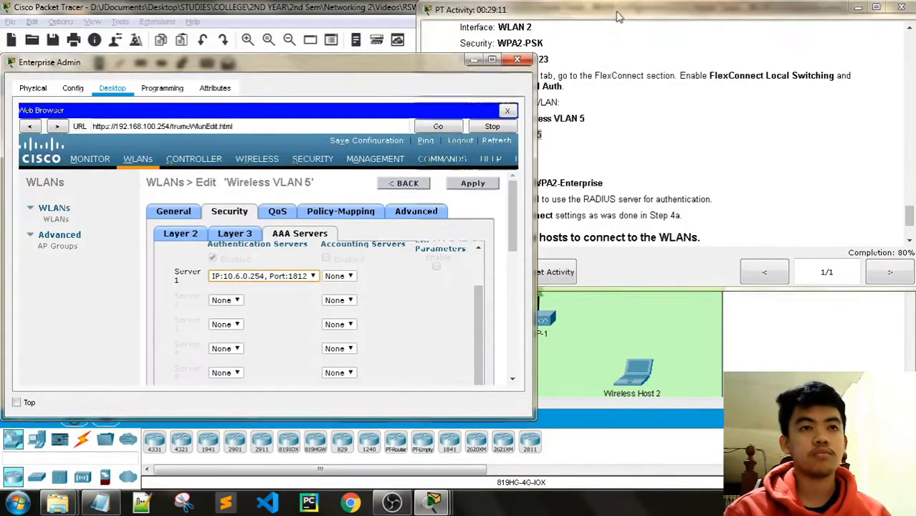
pyautogui.click(601, 65)
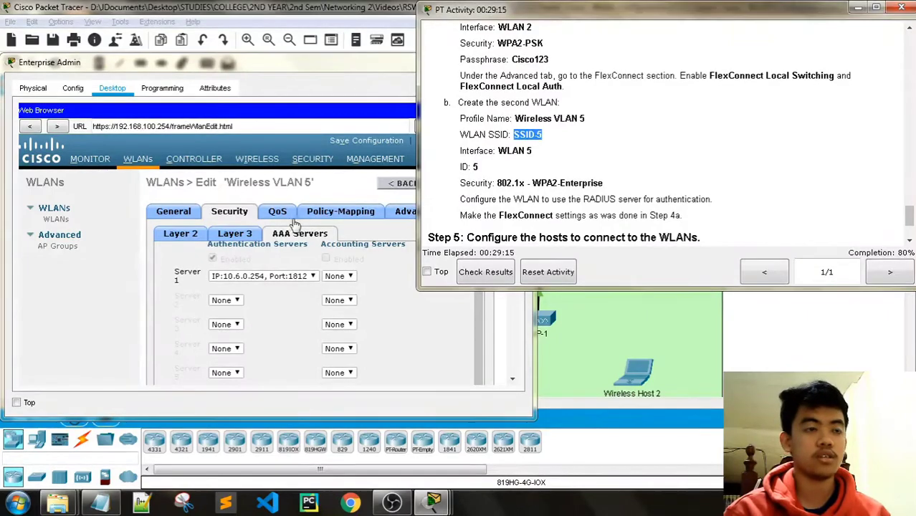
# On Wireless VLAN 5's Advanced tab, tick FlexConnect Local Switching and Local Auth, apply, and go back.
pyautogui.click(406, 212)
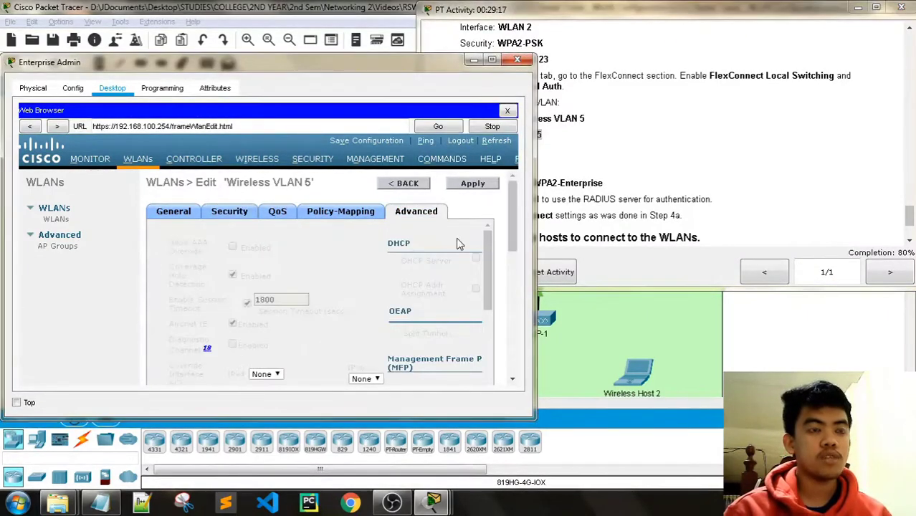
pyautogui.moveTo(488, 270); pyautogui.dragTo(480, 402)
pyautogui.click(274, 305)
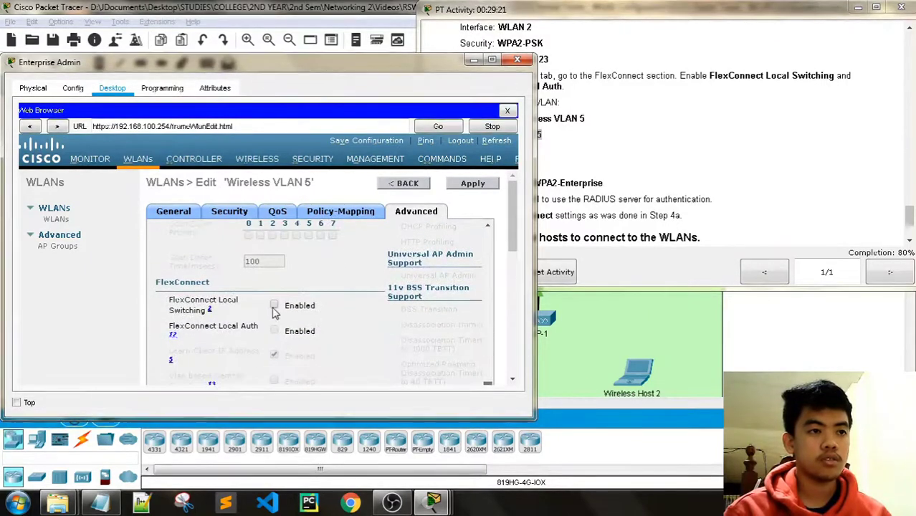
pyautogui.click(274, 330)
pyautogui.moveTo(487, 383); pyautogui.dragTo(485, 212)
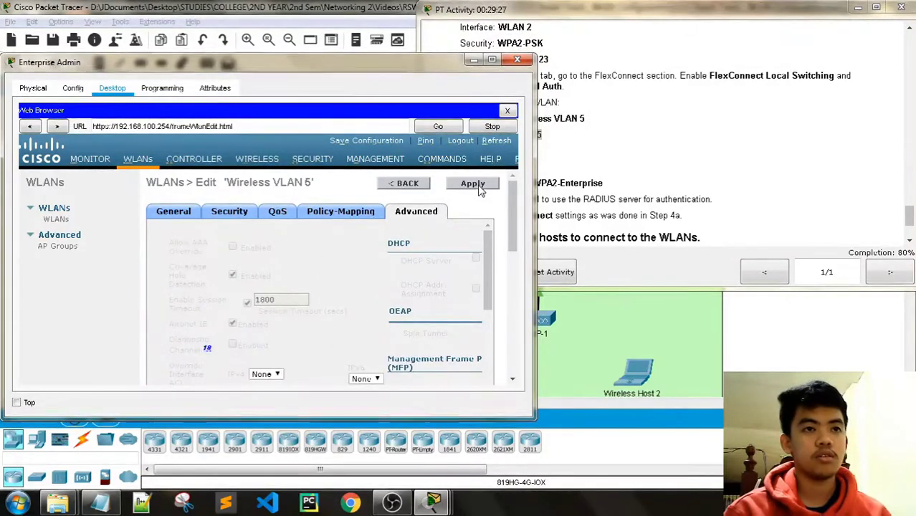
pyautogui.click(479, 187)
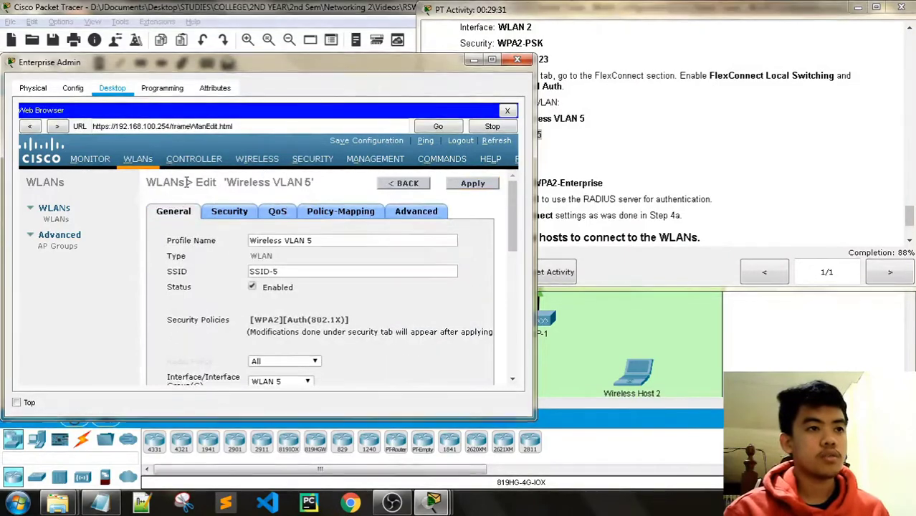
pyautogui.click(407, 184)
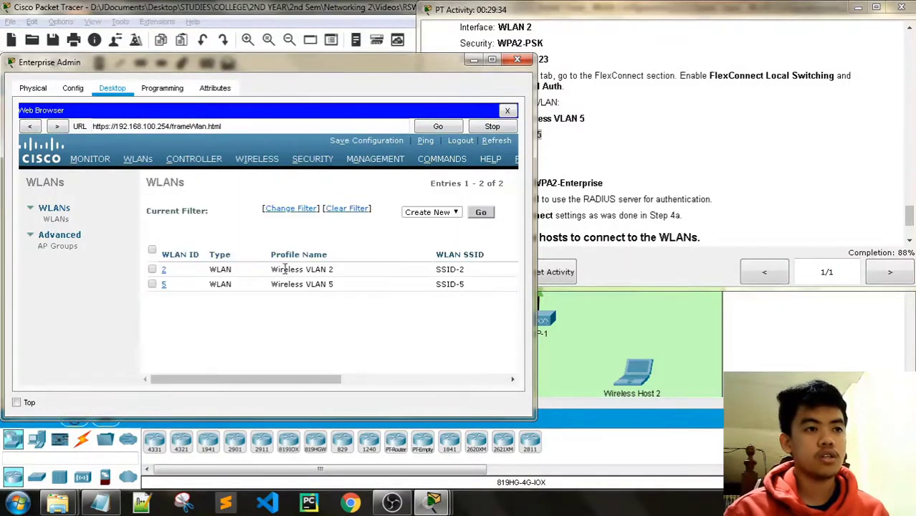
# Set WLAN ID 2's status to Enabled and scroll the activity instructions to Step 5.
pyautogui.click(164, 272)
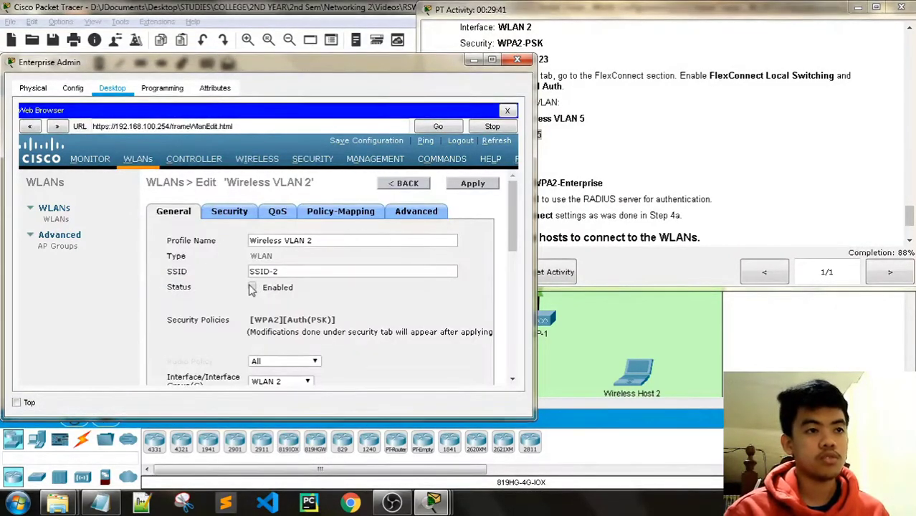
pyautogui.click(252, 287)
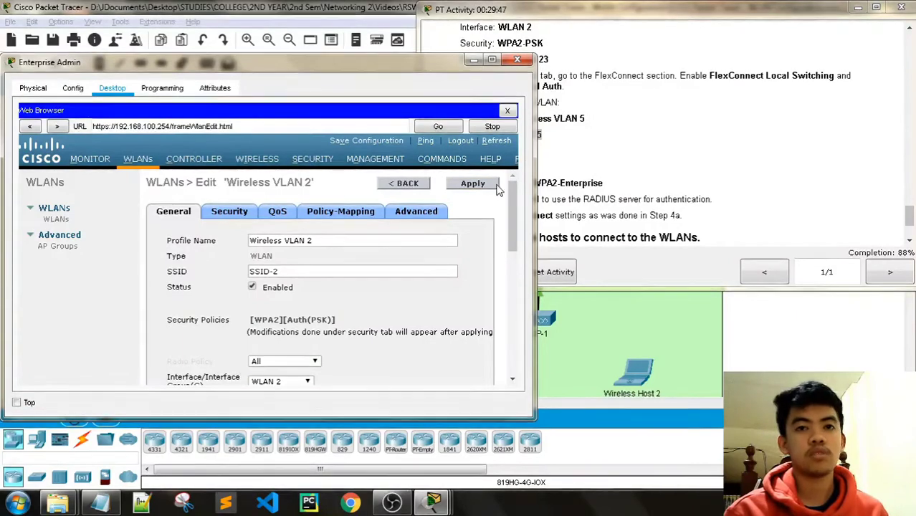
pyautogui.click(601, 6)
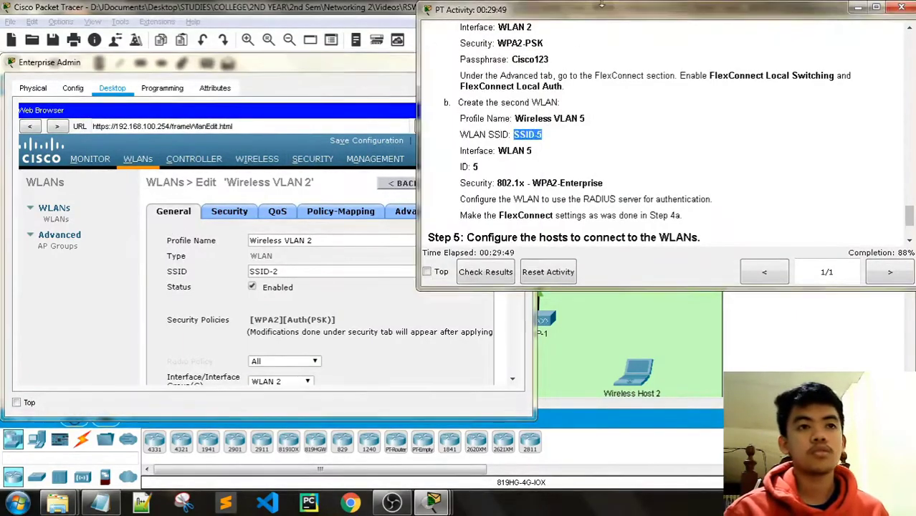
pyautogui.scroll(-5, 649, 133)
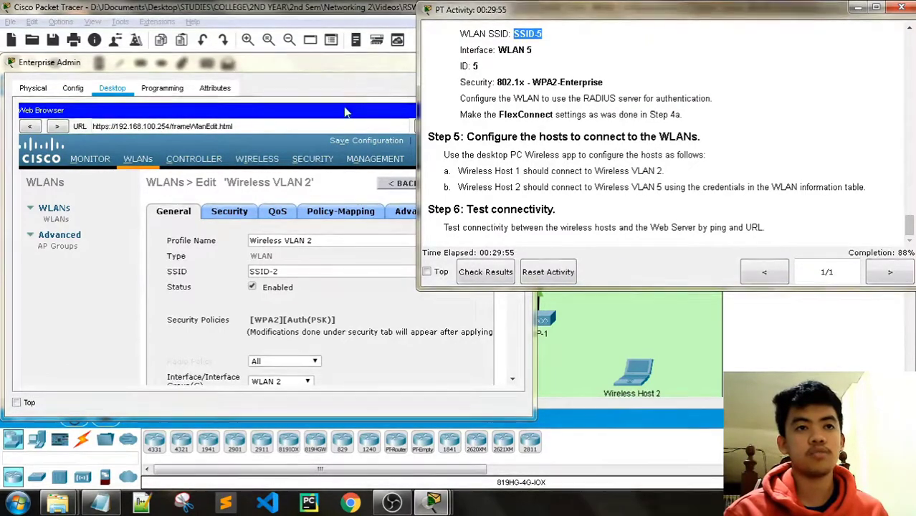
# Close Enterprise Admin and launch the PC Wireless app on Wireless Host 1's desktop.
pyautogui.moveTo(278, 66); pyautogui.dragTo(193, 81)
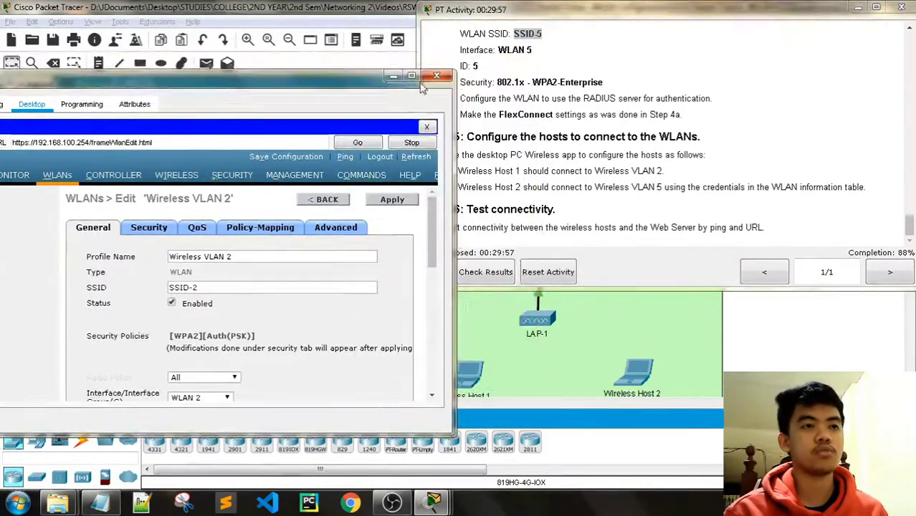
pyautogui.click(440, 77)
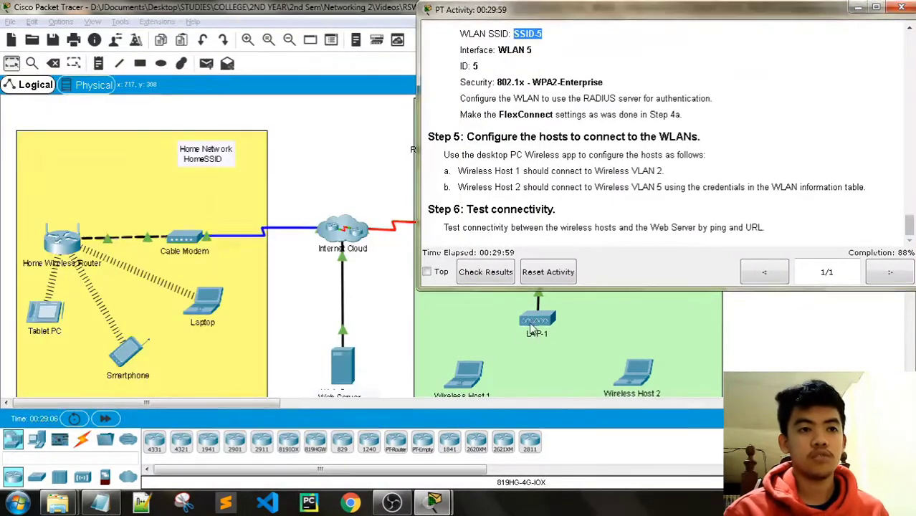
pyautogui.scroll(-2, 521, 326)
pyautogui.click(467, 342)
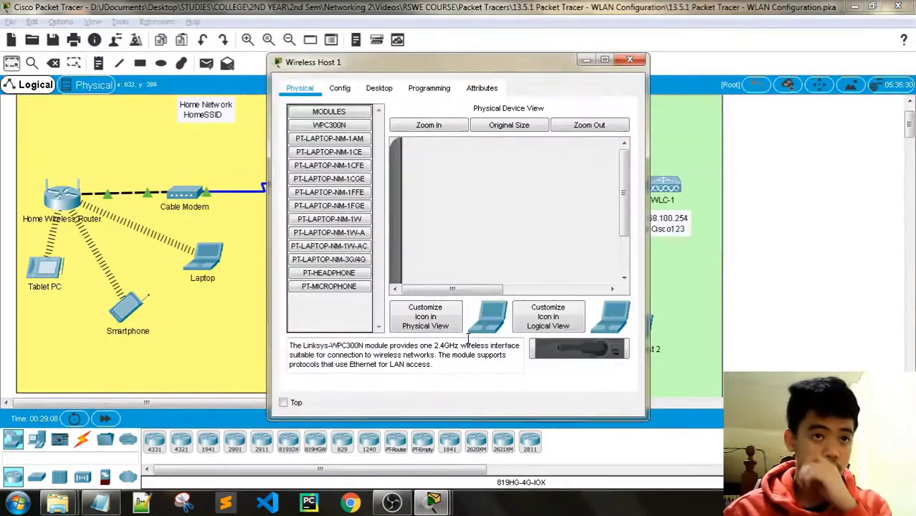
pyautogui.click(379, 88)
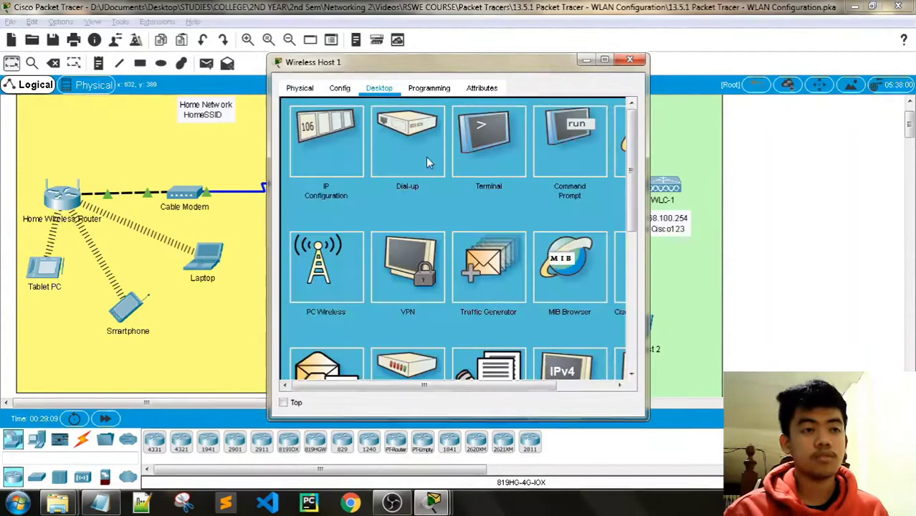
pyautogui.click(326, 265)
pyautogui.moveTo(442, 65); pyautogui.dragTo(233, 33)
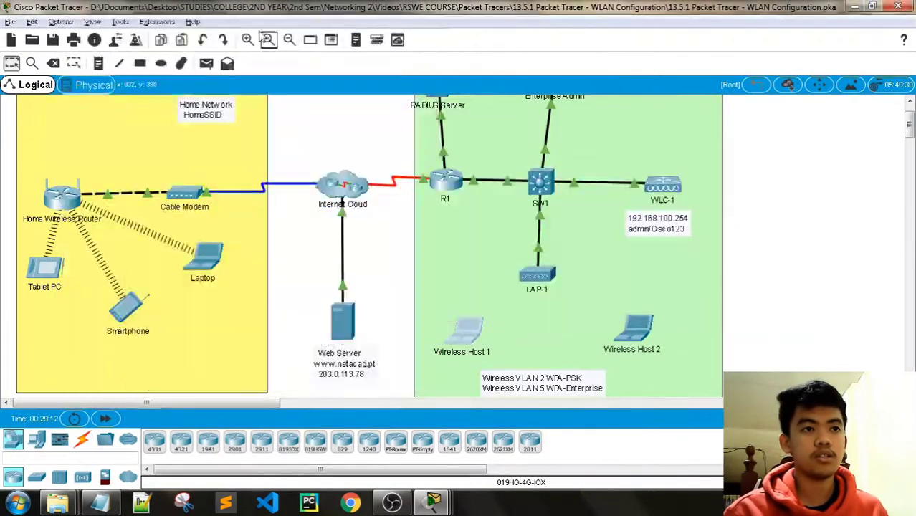
pyautogui.moveTo(433, 502)
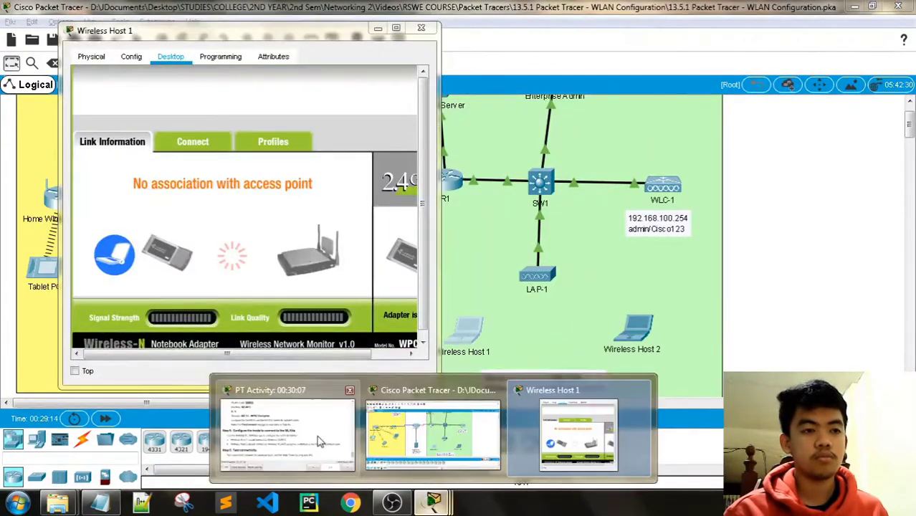
pyautogui.click(287, 419)
pyautogui.moveTo(311, 38); pyautogui.dragTo(259, 55)
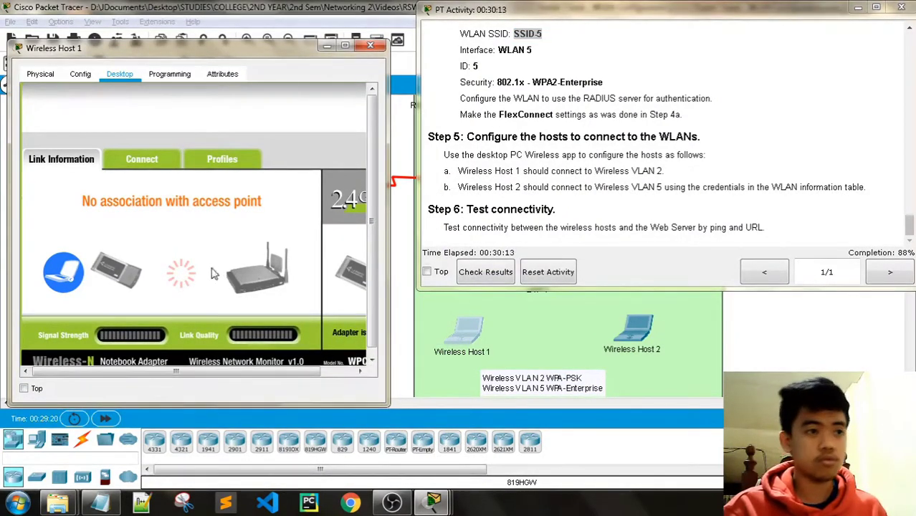
# Connect Wireless Host 1 to SSID-2 using the WPA2-Personal pre-shared key, then close the window.
pyautogui.click(141, 159)
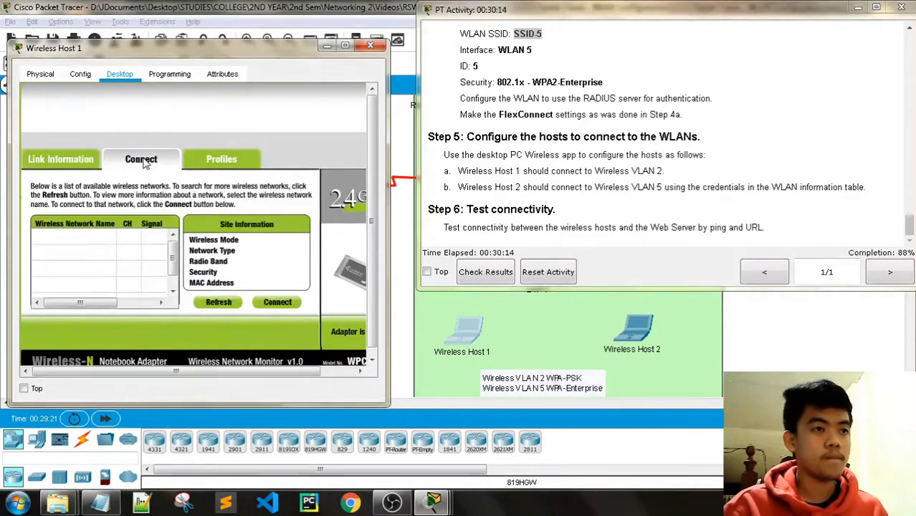
pyautogui.click(219, 302)
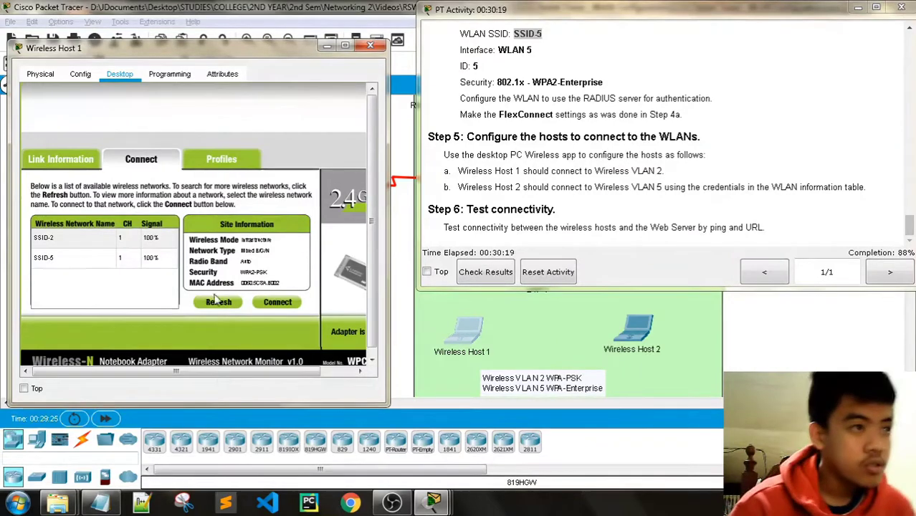
pyautogui.click(79, 240)
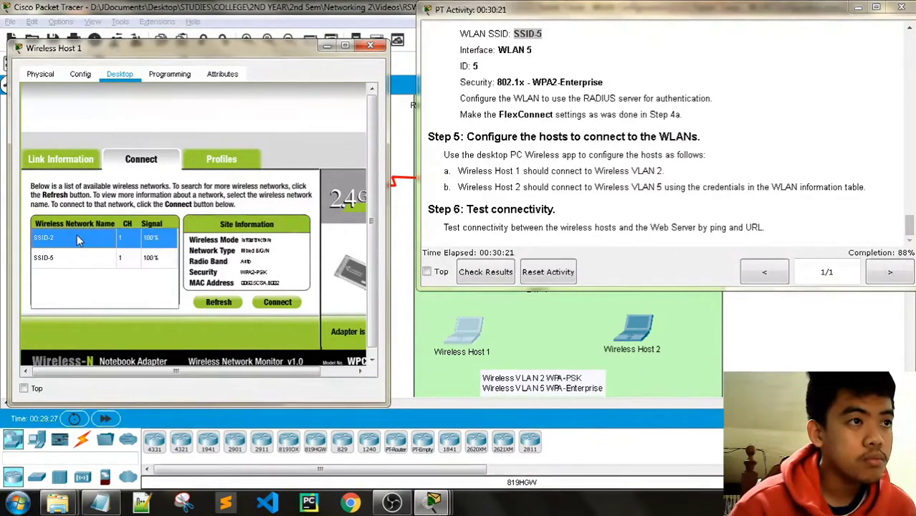
pyautogui.click(269, 304)
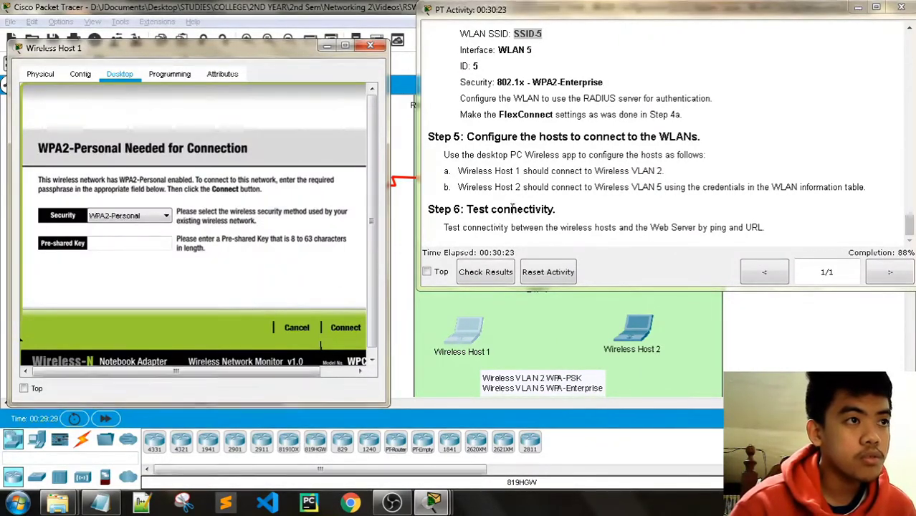
pyautogui.scroll(5, 744, 187)
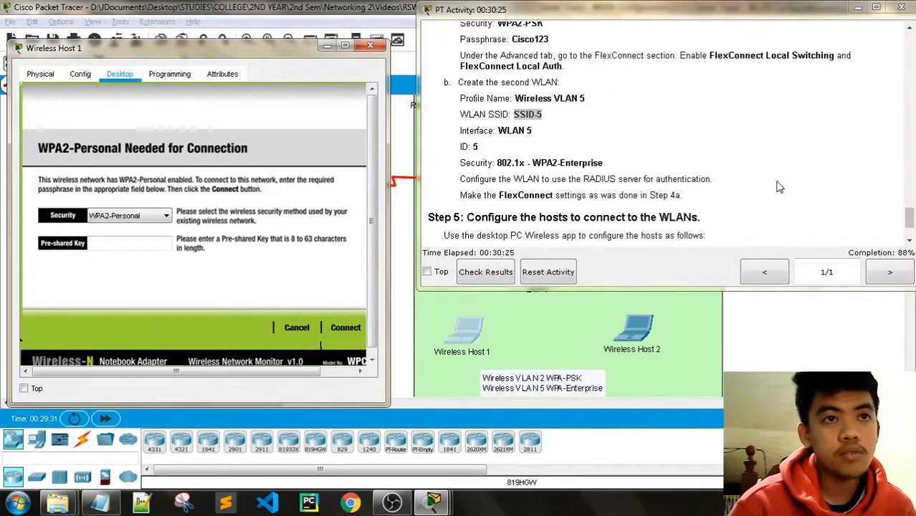
pyautogui.scroll(-3, 779, 187)
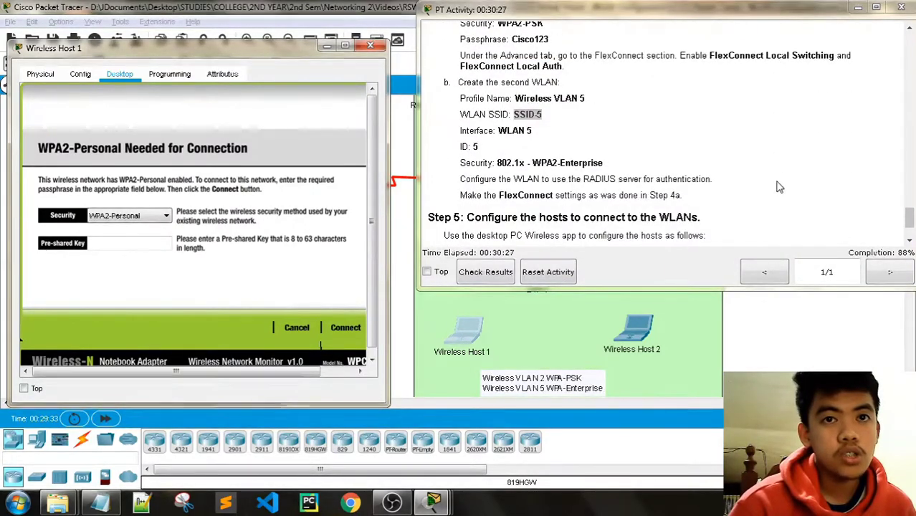
pyautogui.scroll(-5, 779, 187)
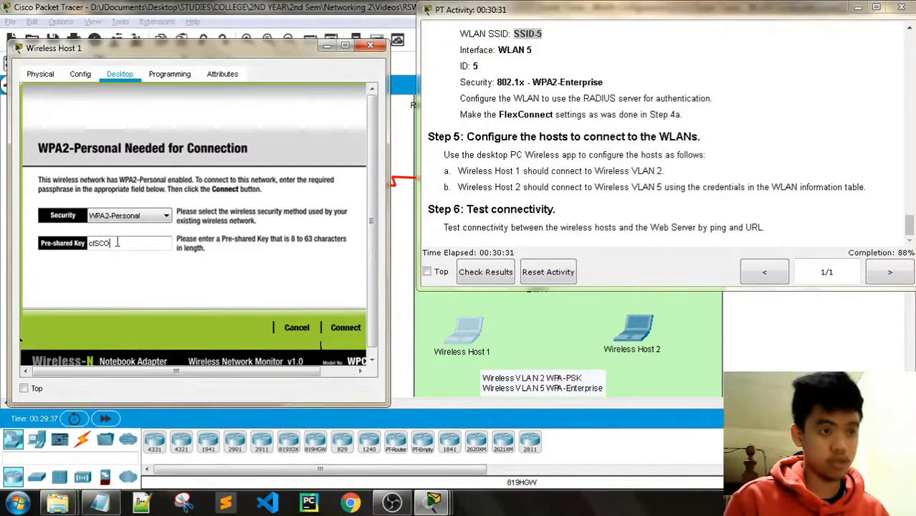
pyautogui.press('BackSpace')
pyautogui.press('BackSpace')
pyautogui.press('BackSpace')
pyautogui.press('BackSpace')
pyautogui.press('BackSpace')
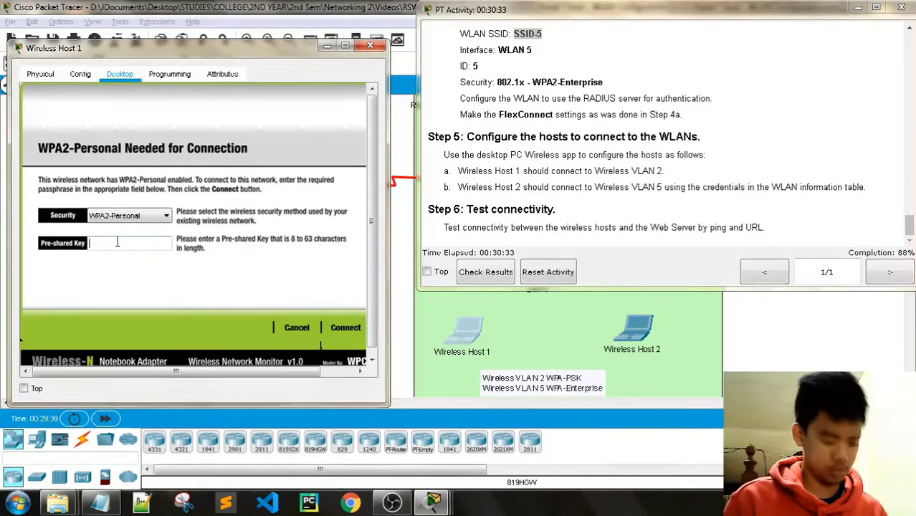
pyautogui.write('Cisco123')
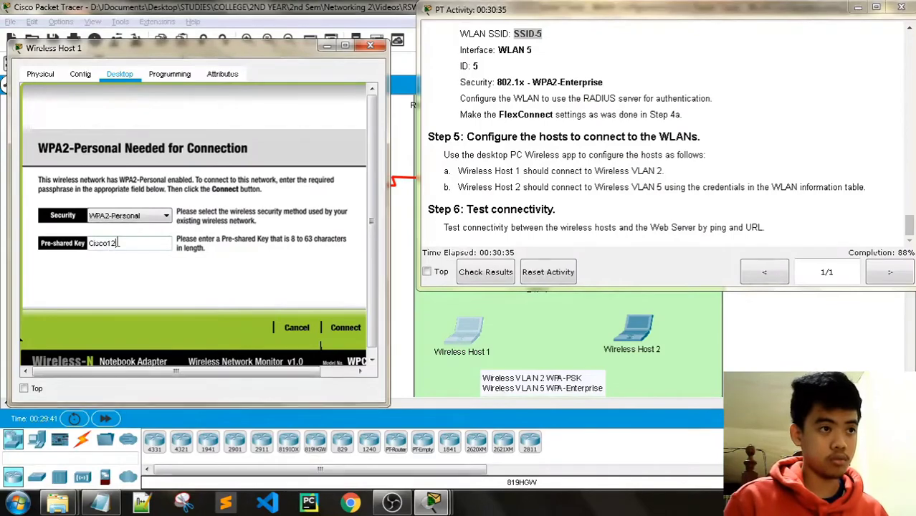
pyautogui.click(346, 327)
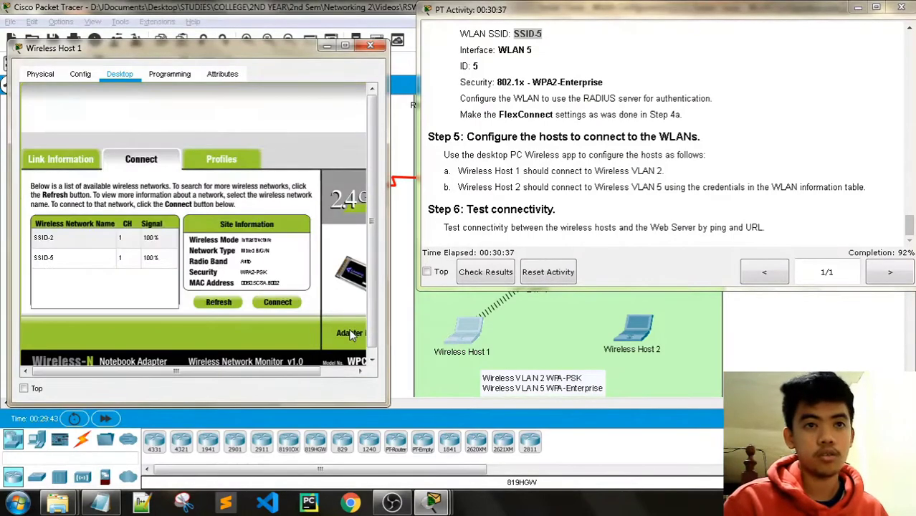
pyautogui.click(92, 163)
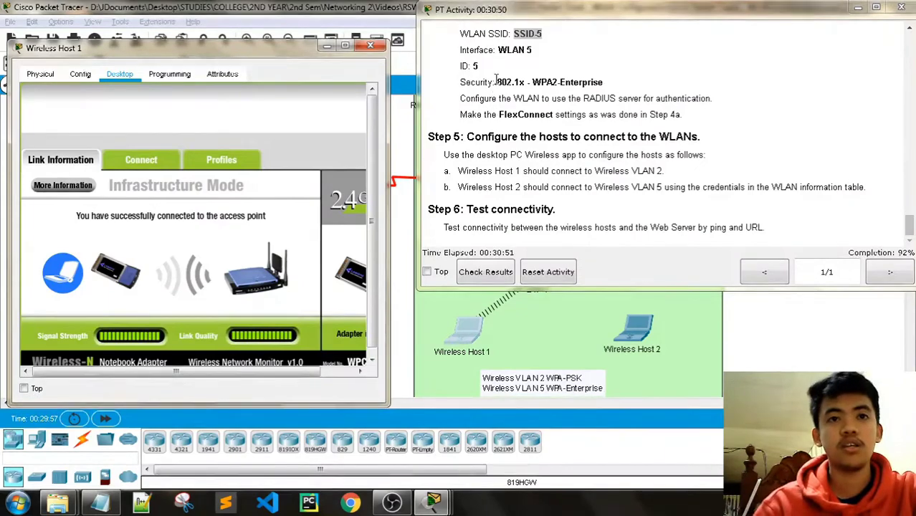
pyautogui.click(369, 45)
pyautogui.click(627, 347)
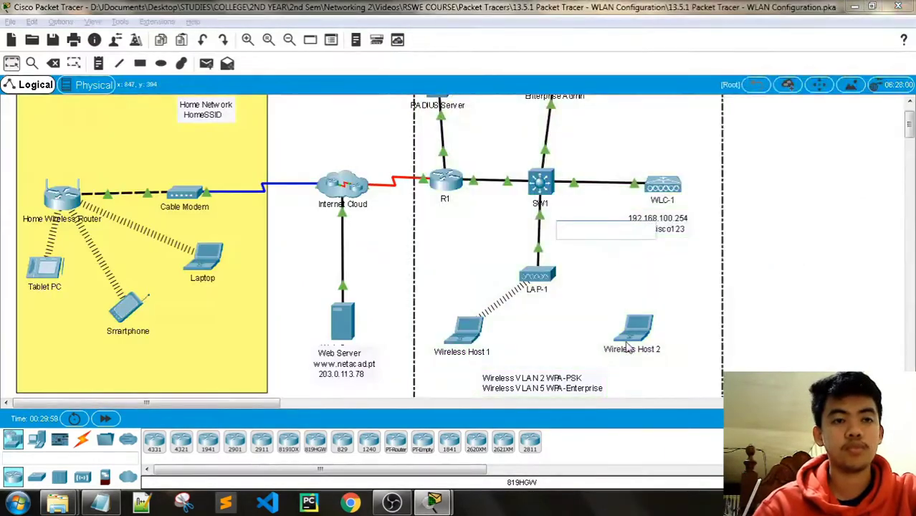
# Launch the PC Wireless app on Wireless Host 2's desktop.
pyautogui.click(641, 333)
pyautogui.moveTo(461, 70); pyautogui.dragTo(221, 50)
pyautogui.moveTo(430, 505)
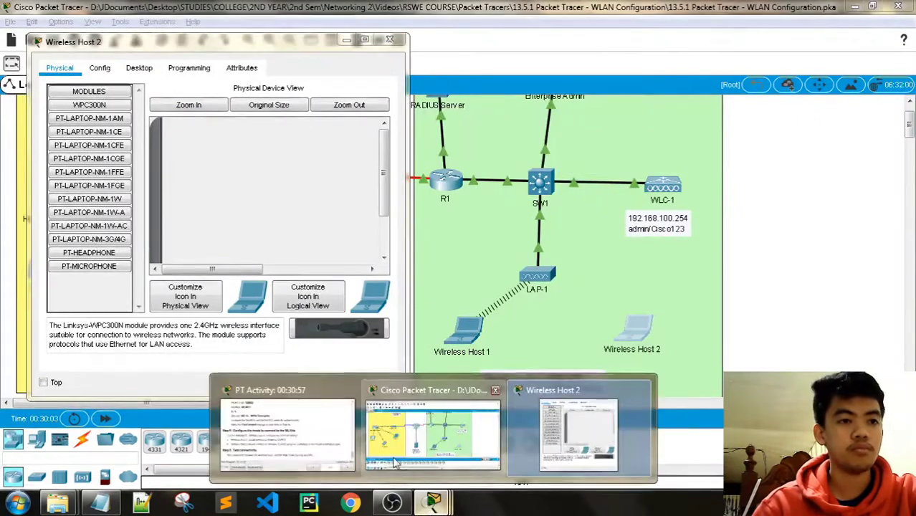
pyautogui.click(325, 434)
pyautogui.click(139, 68)
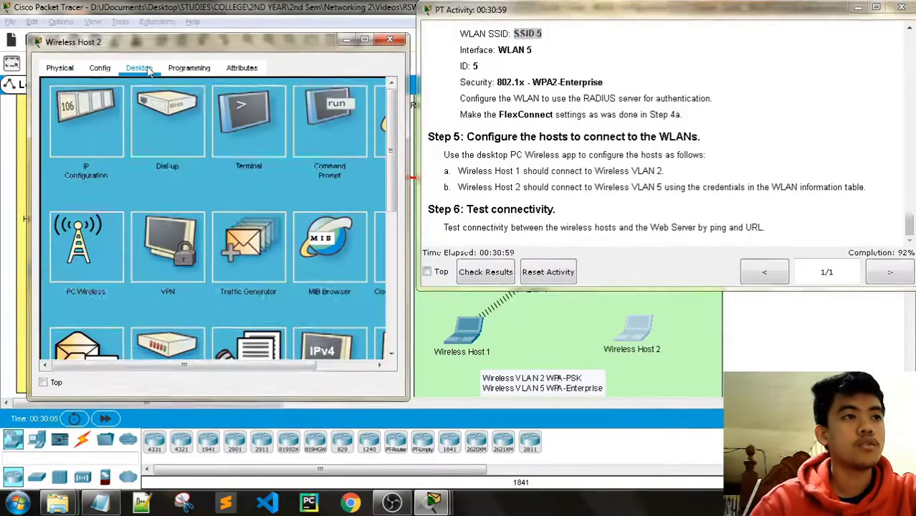
pyautogui.click(85, 248)
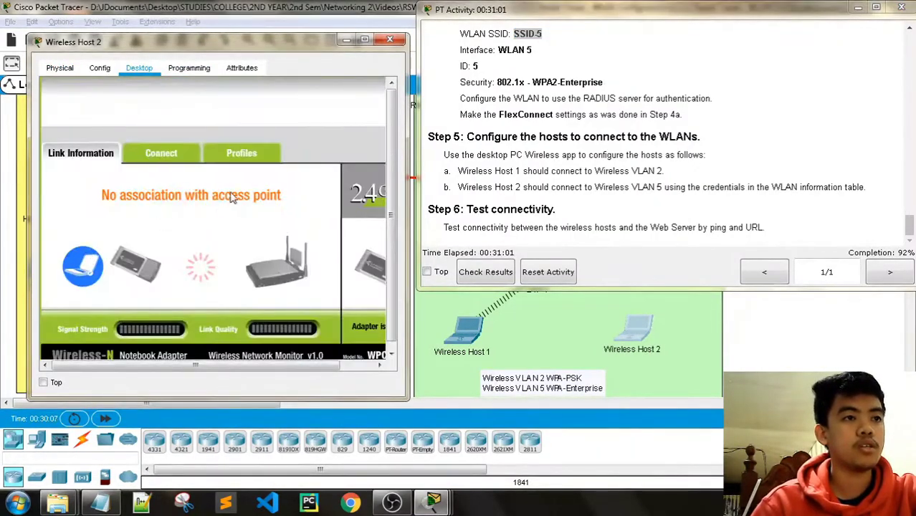
pyautogui.scroll(-1, 231, 198)
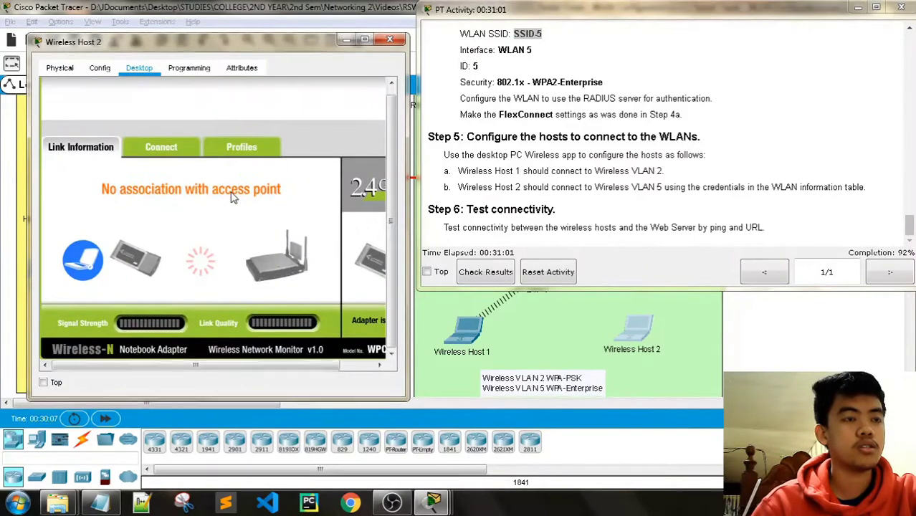
# Show the Profiles page, cancel the new-profile prompt, and scroll instructions to the WLAN Information table.
pyautogui.click(166, 147)
pyautogui.click(237, 147)
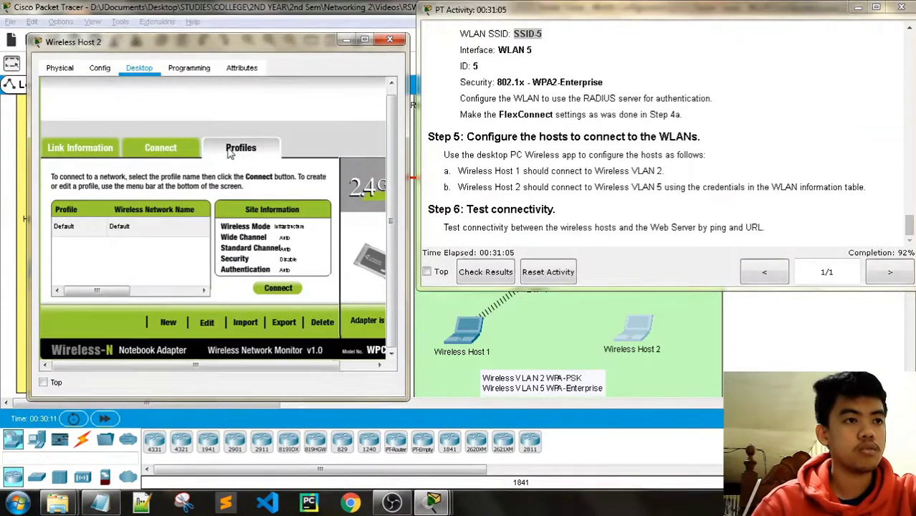
pyautogui.click(169, 323)
pyautogui.moveTo(452, 190); pyautogui.dragTo(304, 166)
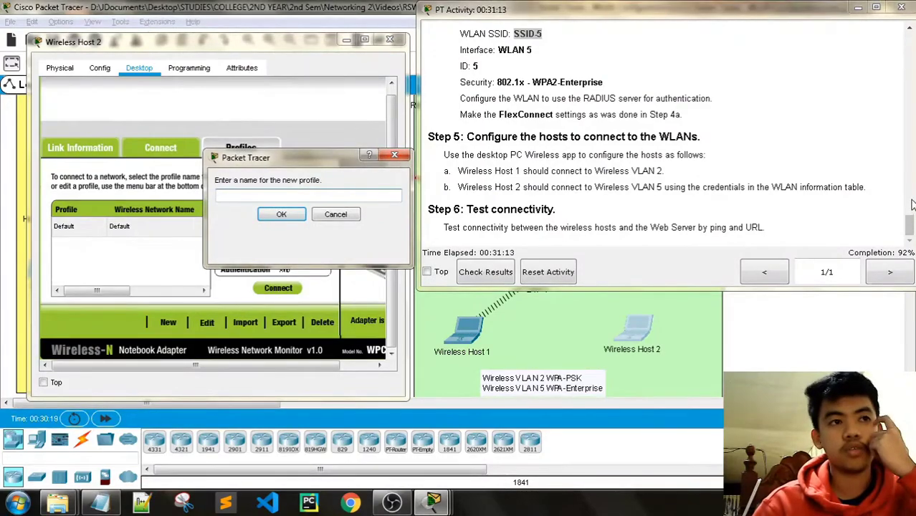
pyautogui.click(395, 155)
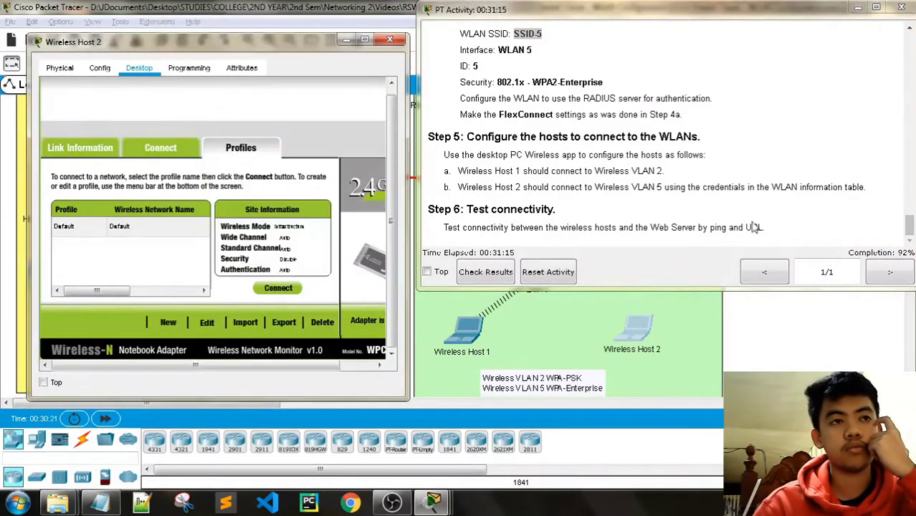
pyautogui.moveTo(908, 228); pyautogui.dragTo(912, 81)
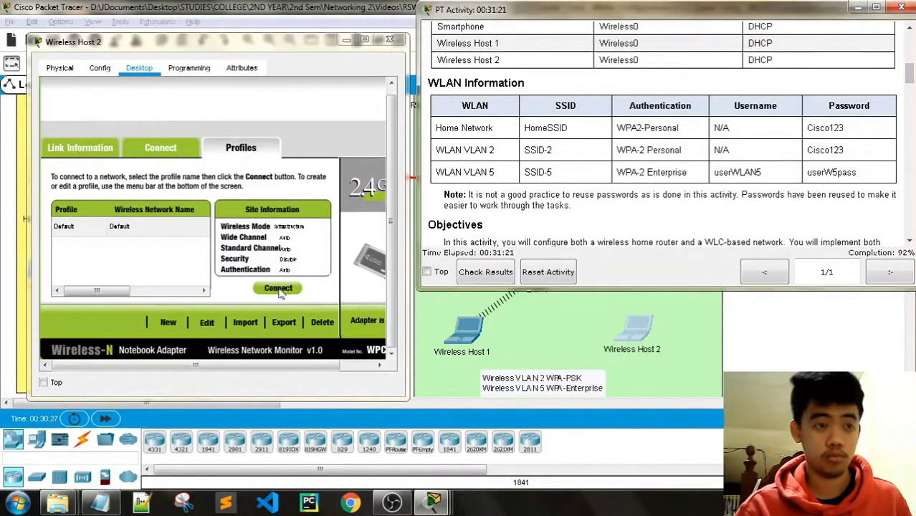
# Create a new profile named 'userWLAN5' and select the SSID-5 network.
pyautogui.click(168, 322)
pyautogui.moveTo(442, 187); pyautogui.dragTo(235, 107)
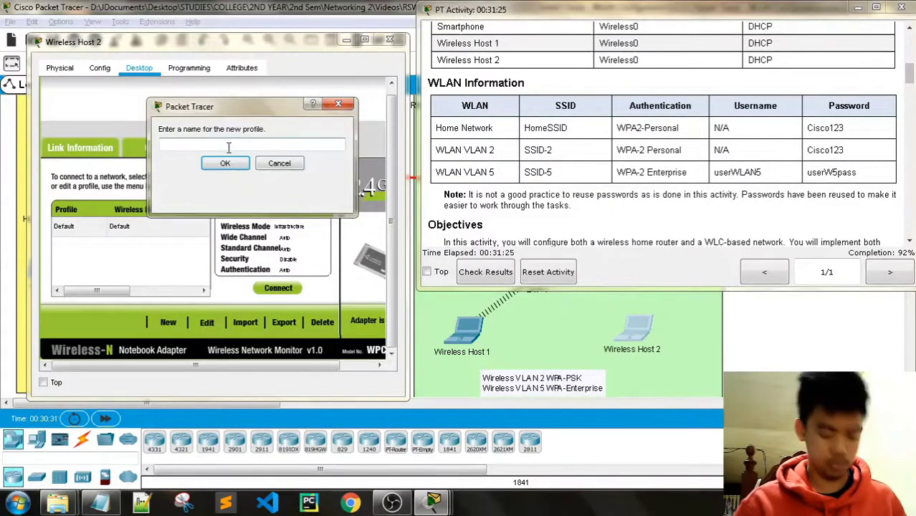
pyautogui.write('user')
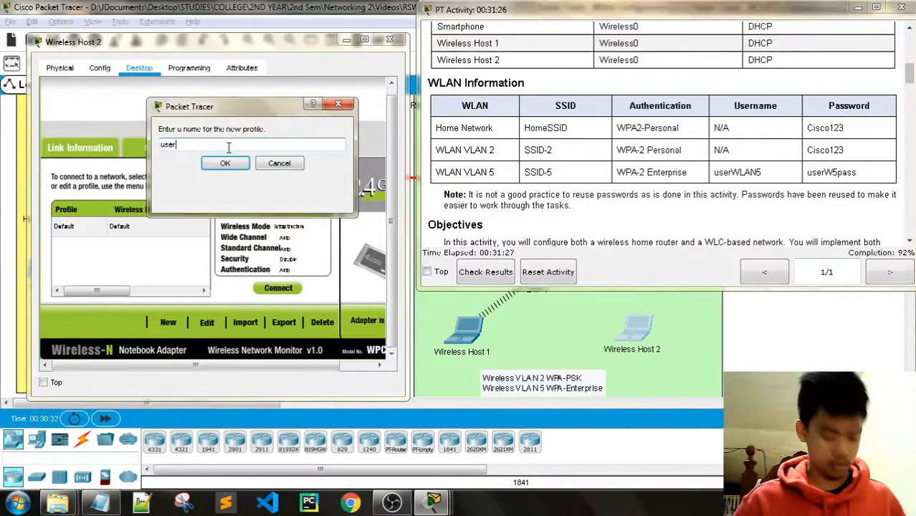
pyautogui.write('WLAN5')
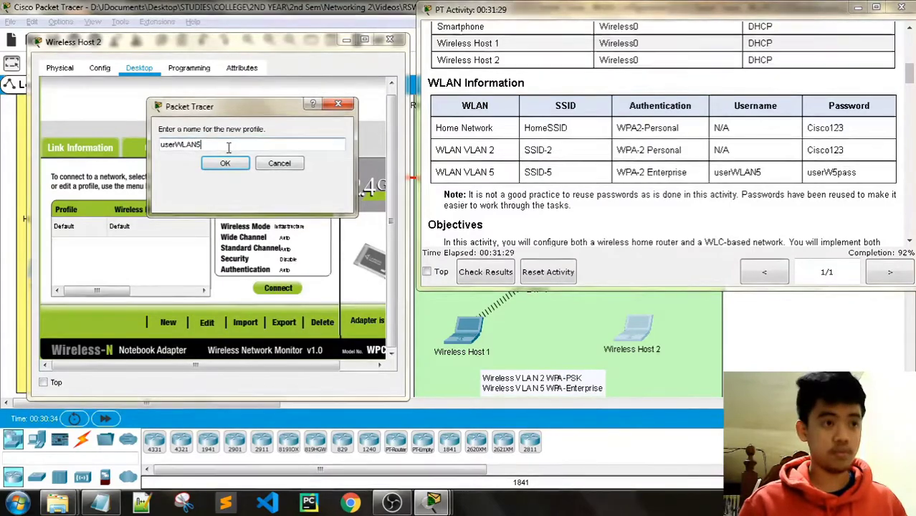
pyautogui.click(231, 165)
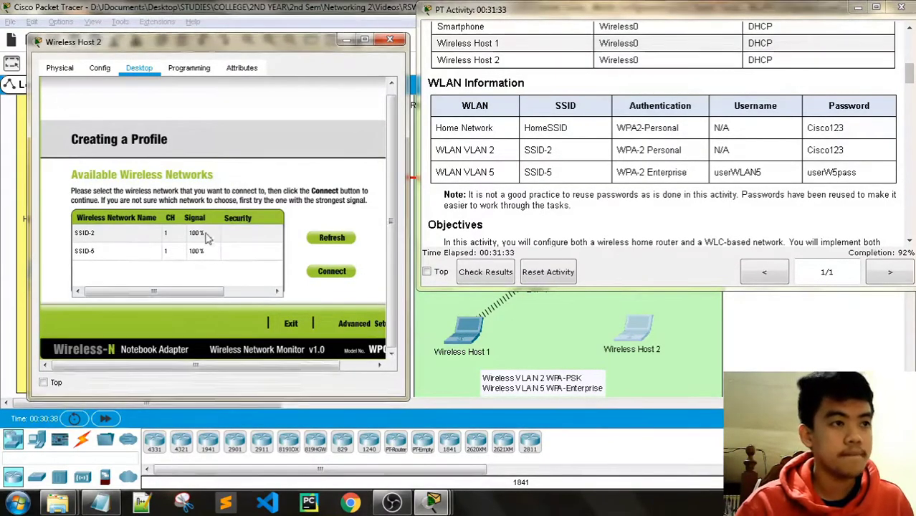
pyautogui.click(197, 255)
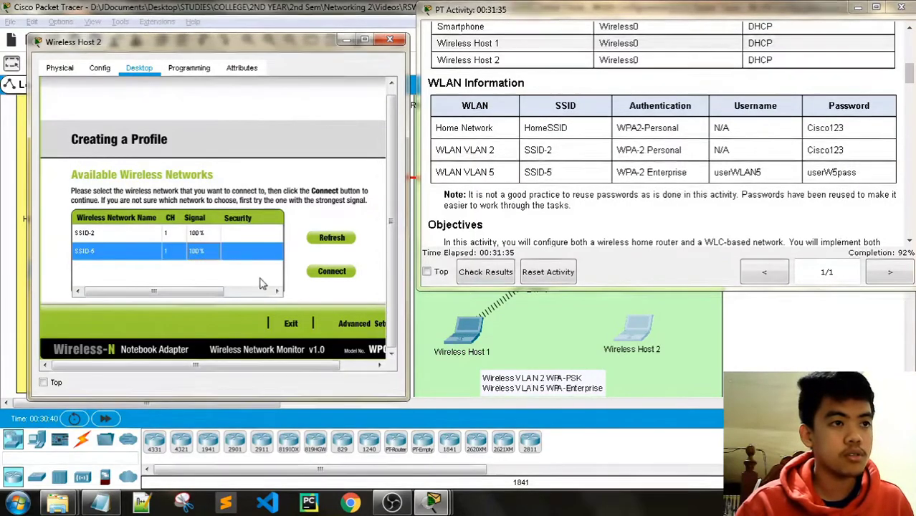
# In Advanced Setup, keep infrastructure mode and DHCP, and choose WPA2-Enterprise security.
pyautogui.click(354, 324)
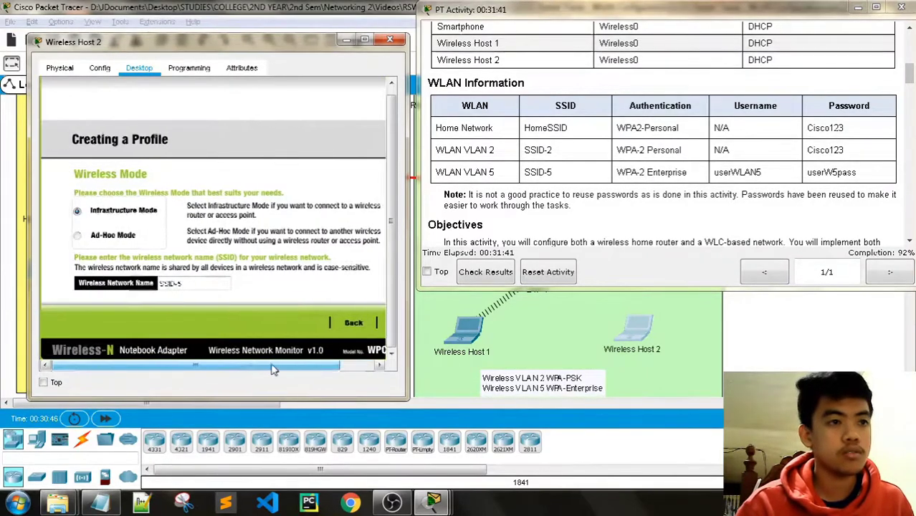
pyautogui.click(360, 324)
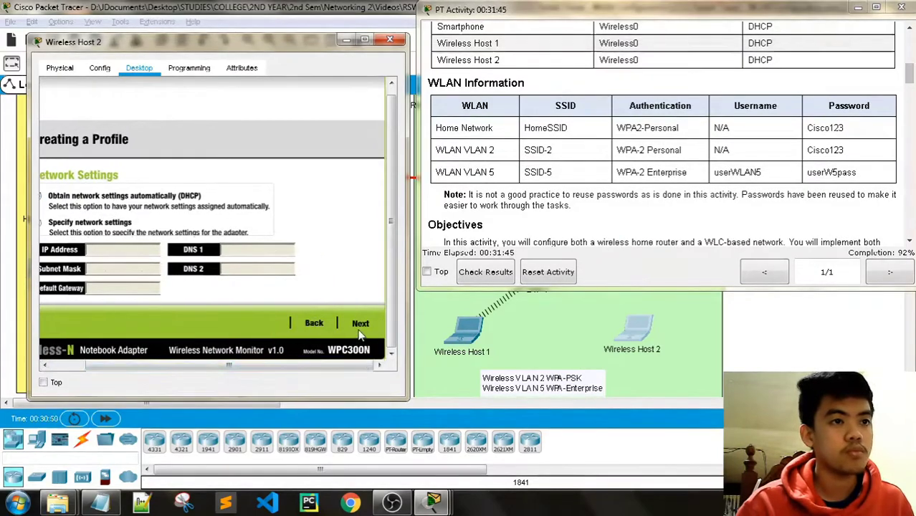
pyautogui.click(361, 326)
pyautogui.click(115, 199)
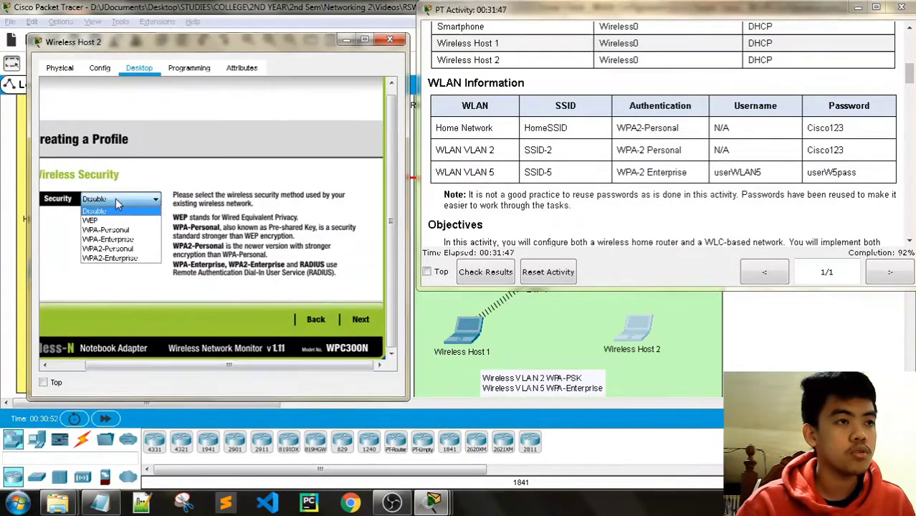
pyautogui.click(118, 258)
pyautogui.click(360, 320)
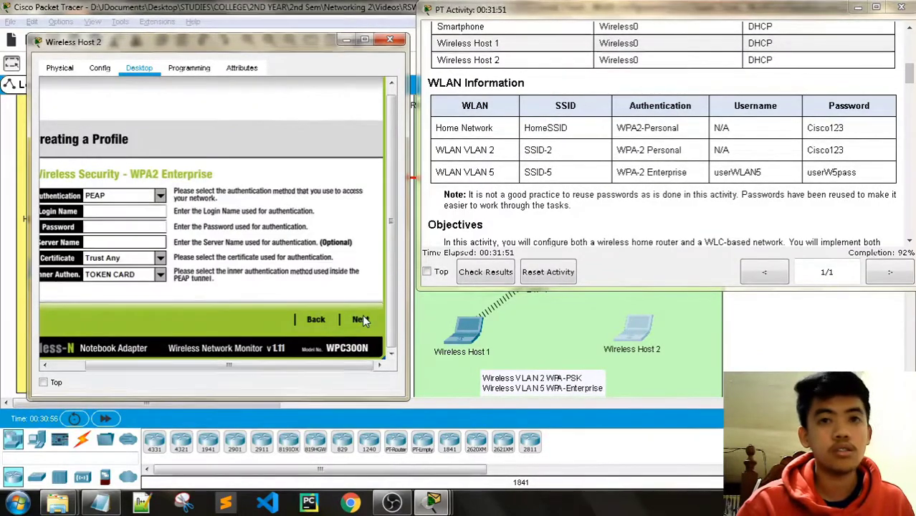
# Fill the Login Name and Password with the WLAN 5 username and password copied from the table.
pyautogui.click(94, 211)
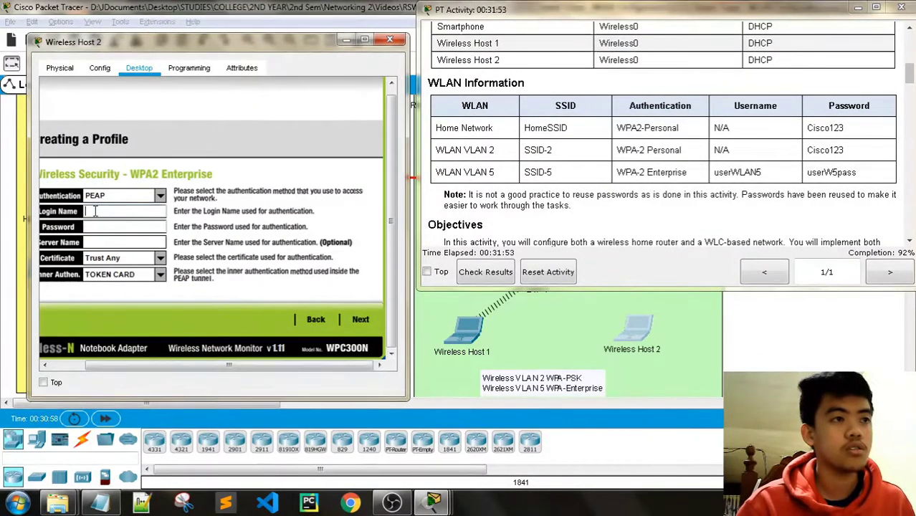
pyautogui.moveTo(766, 175); pyautogui.dragTo(713, 173)
pyautogui.hotkey('ctrl', 'c')
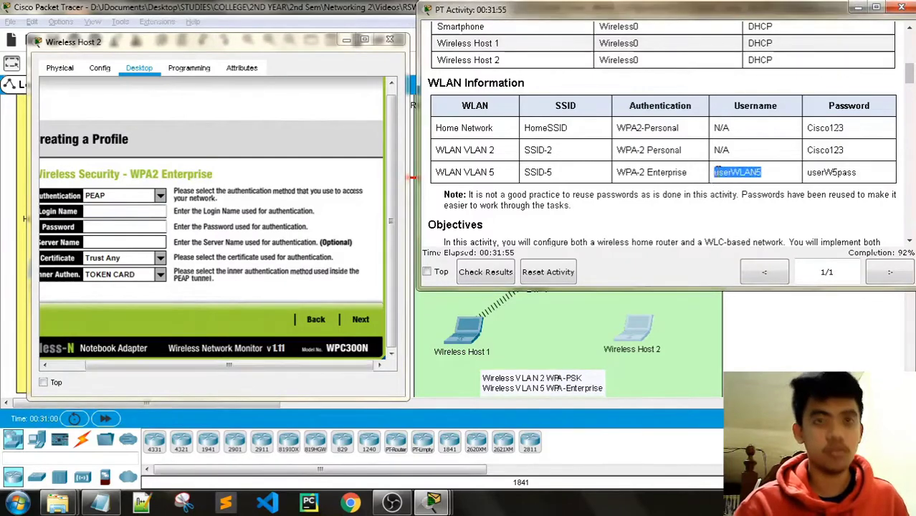
pyautogui.click(102, 212)
pyautogui.hotkey('ctrl', 'v')
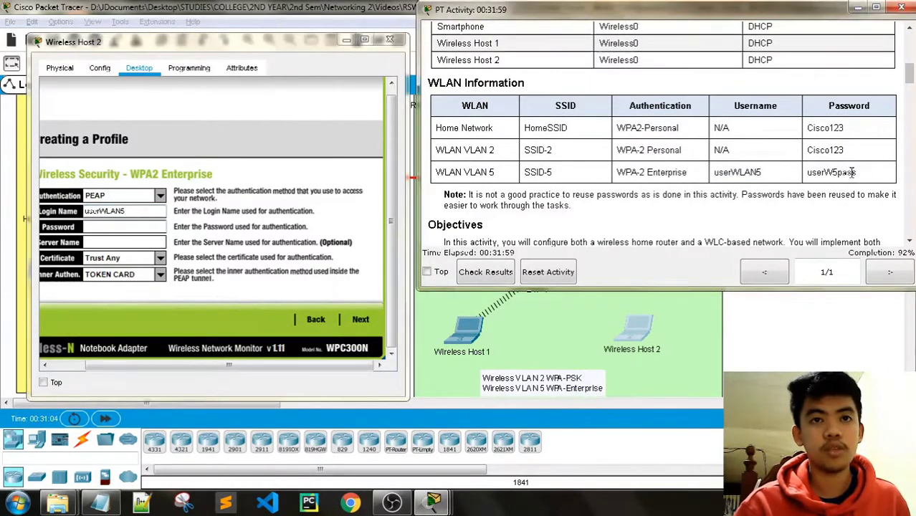
pyautogui.moveTo(853, 173); pyautogui.dragTo(808, 176)
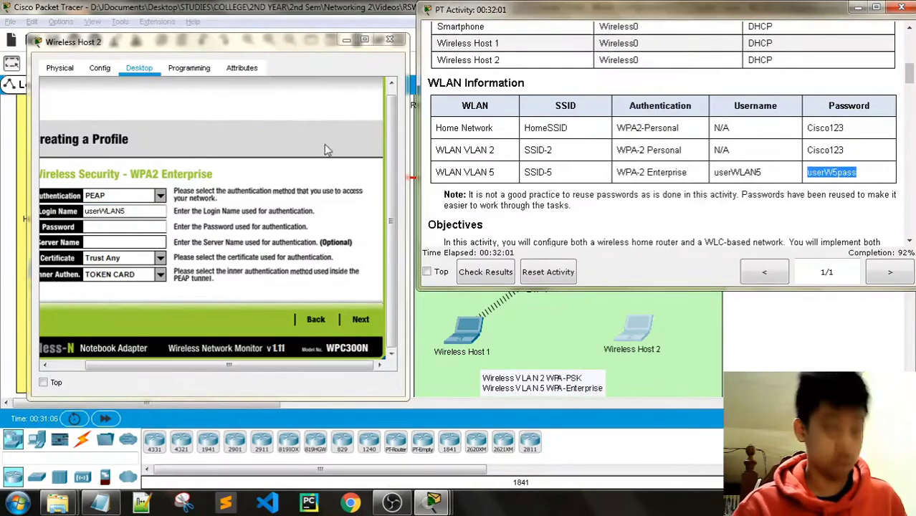
pyautogui.hotkey('ctrl', 'c')
pyautogui.click(125, 227)
pyautogui.hotkey('ctrl', 'v')
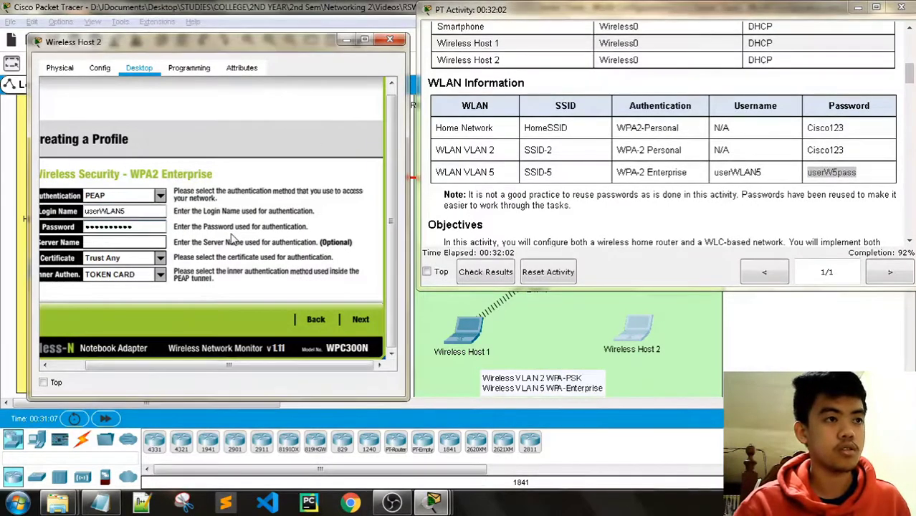
# Save the SSID-5 profile and connect Wireless Host 2 to the network.
pyautogui.click(366, 320)
pyautogui.click(361, 323)
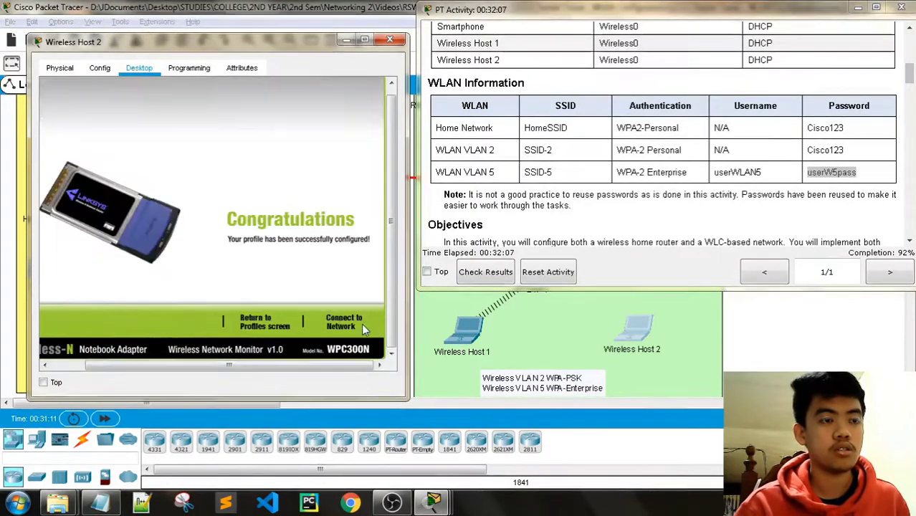
pyautogui.click(347, 323)
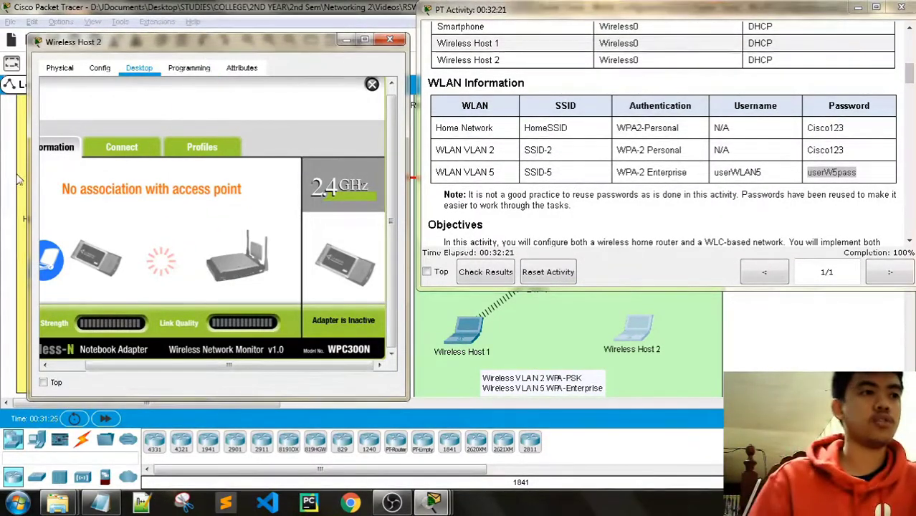
pyautogui.moveTo(28, 170); pyautogui.dragTo(9, 170)
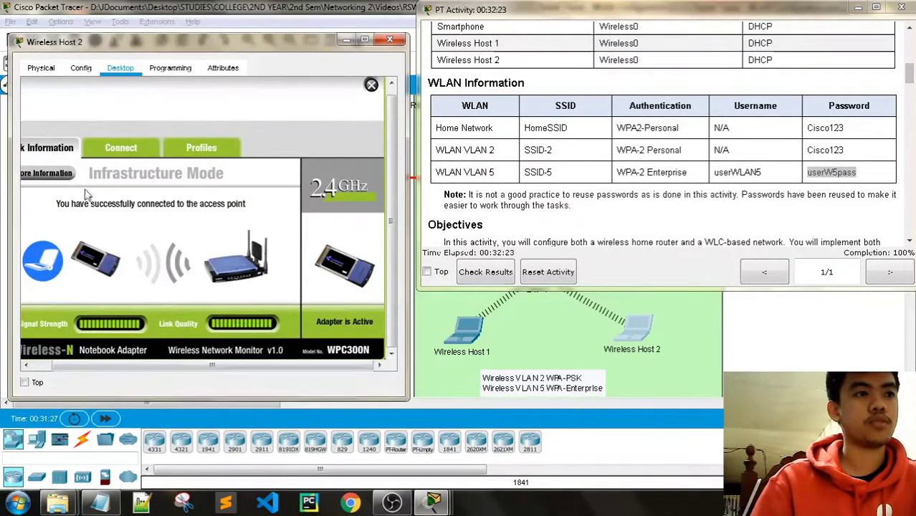